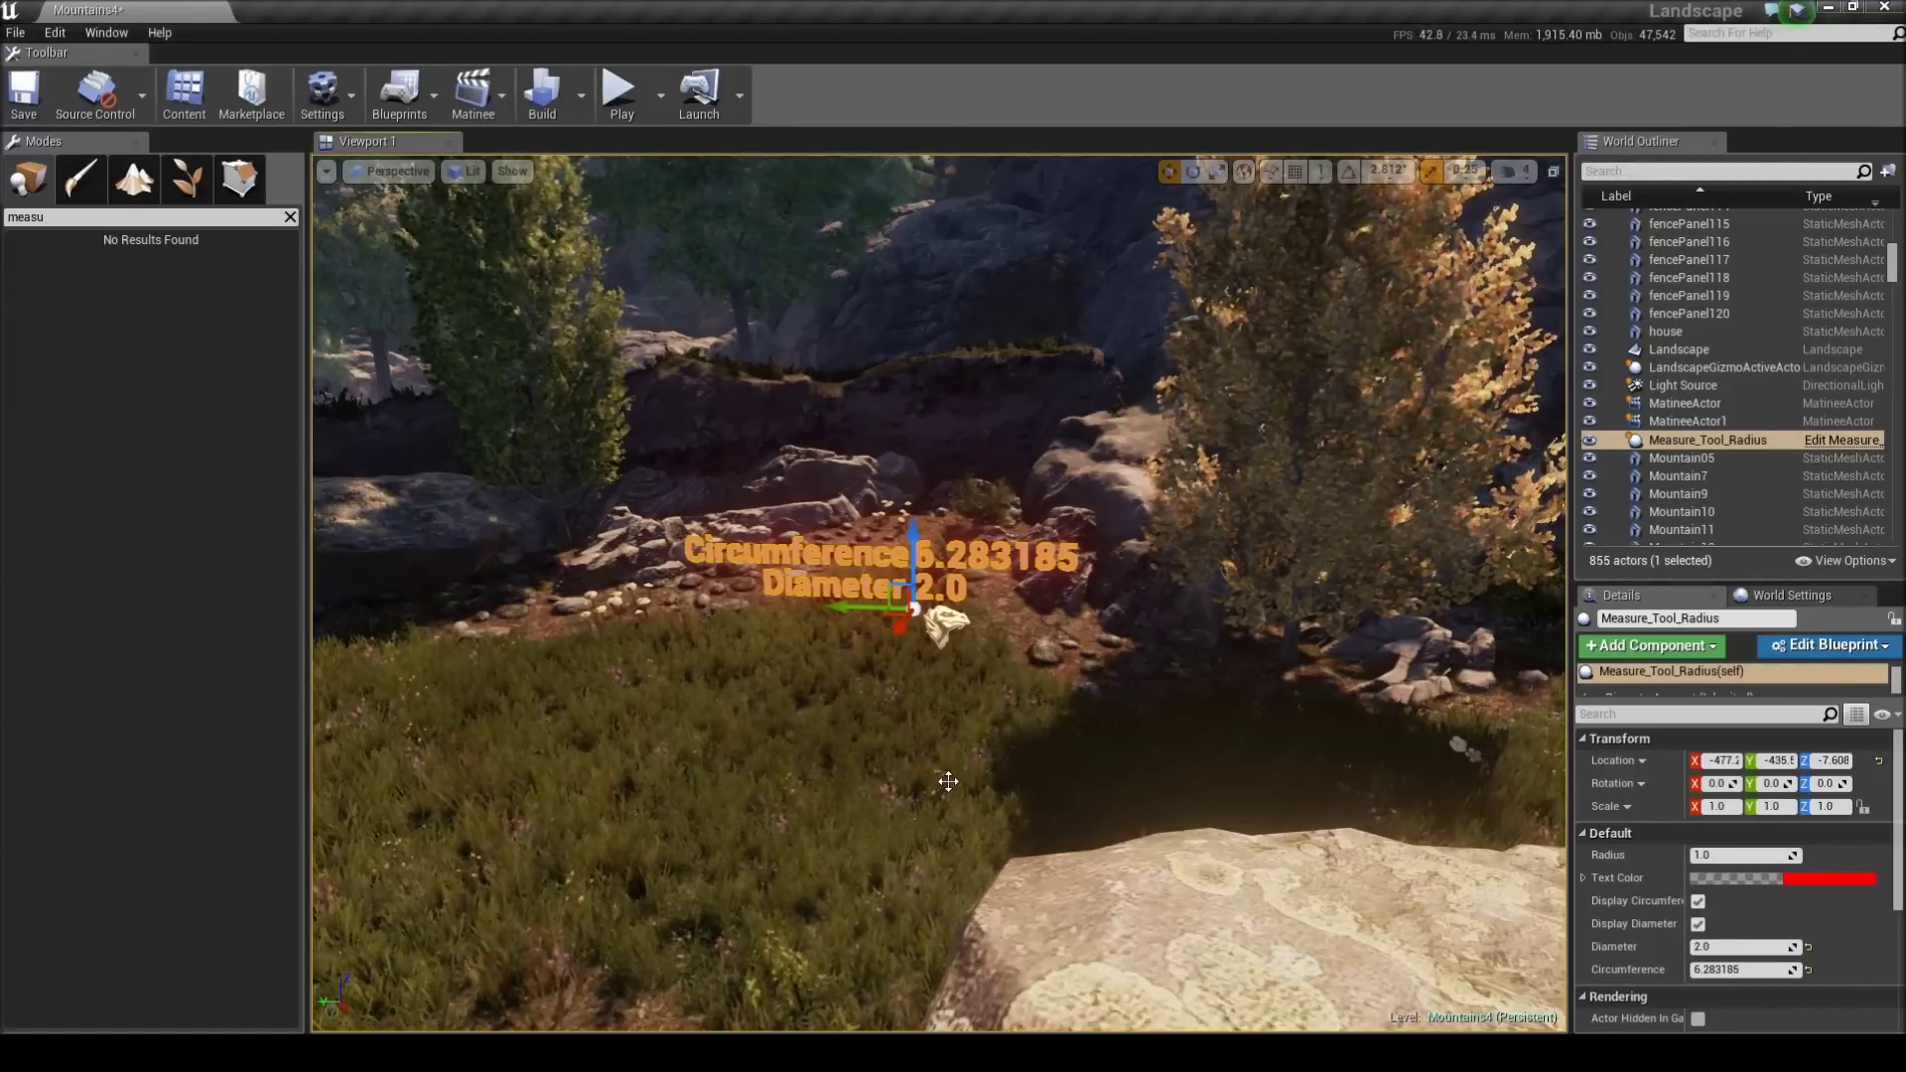
# - Examine the Measure_Tool_Radius actor's circumference and diameter labels in the scene and its Default properties
pyautogui.moveTo(948, 781); pyautogui.dragTo(963, 797, button='right')
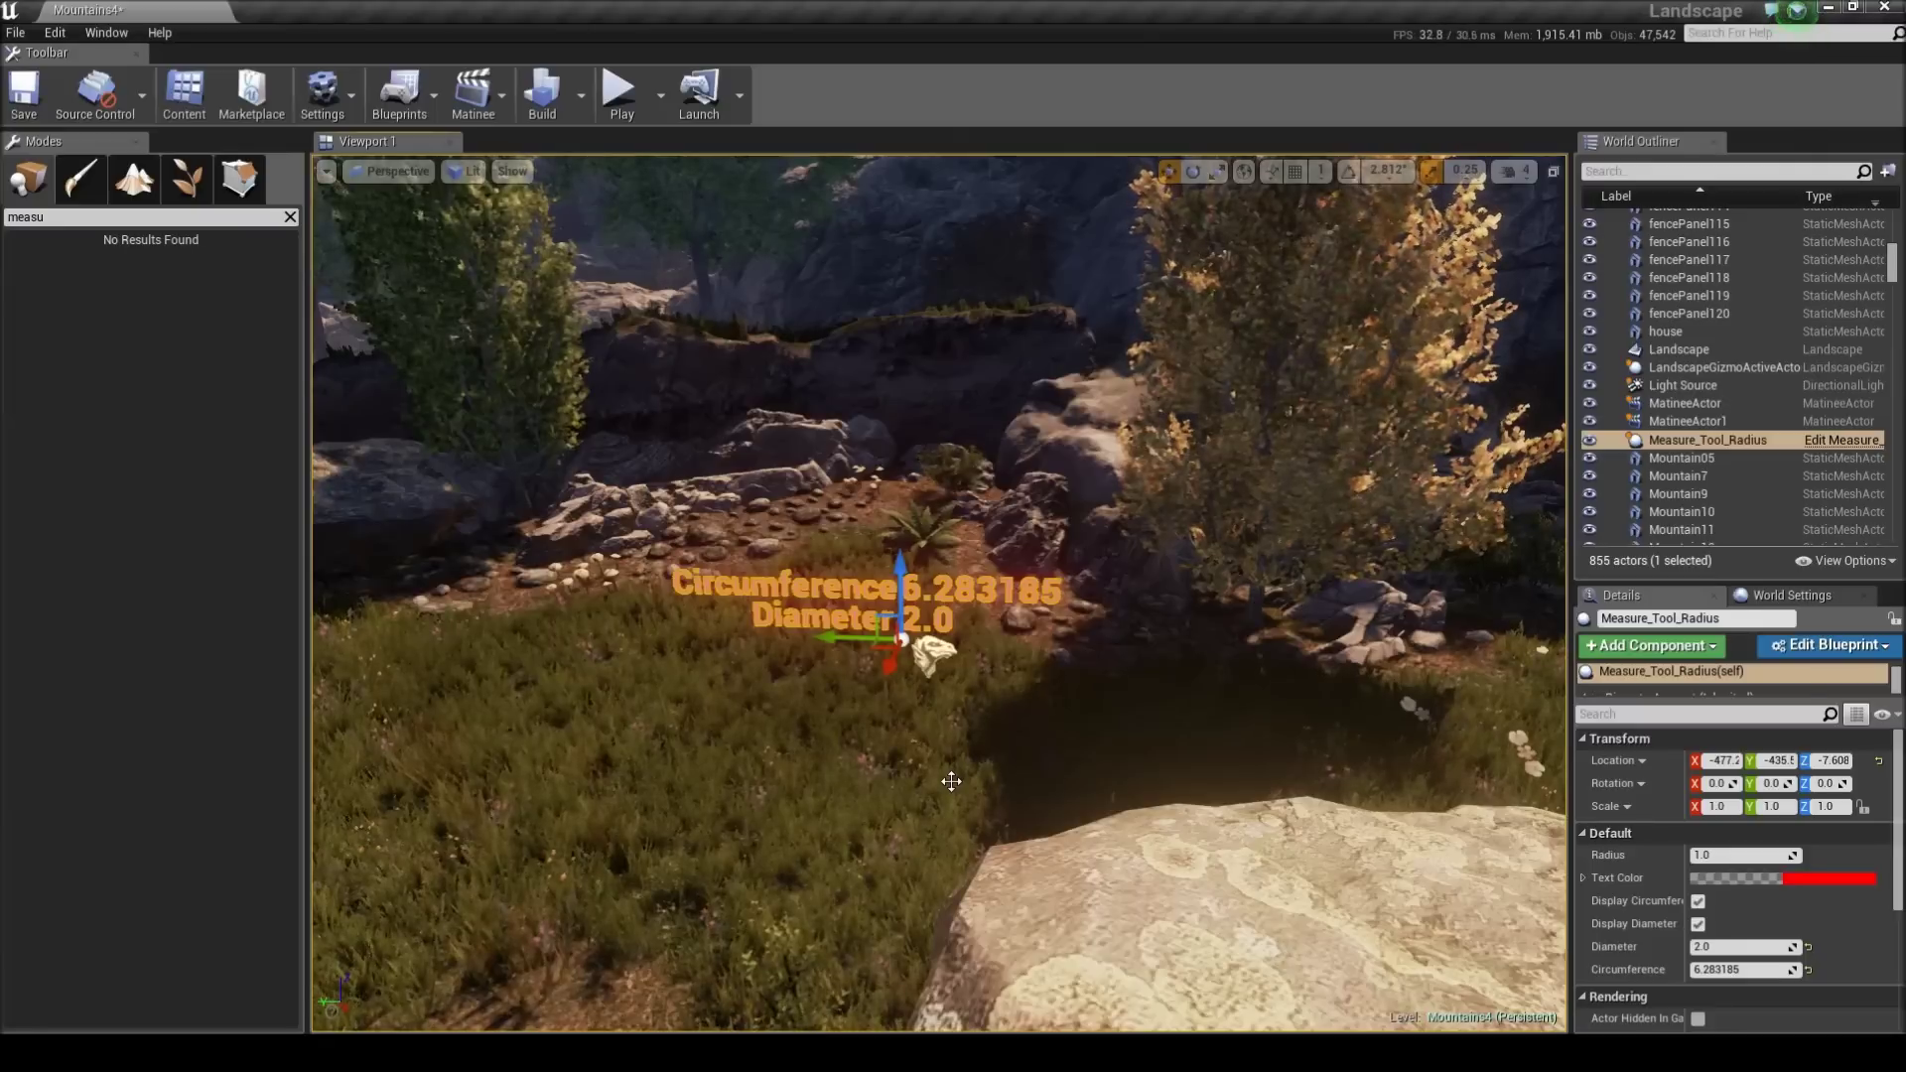
pyautogui.press('w')
pyautogui.moveTo(963, 790); pyautogui.dragTo(966, 786, button='right')
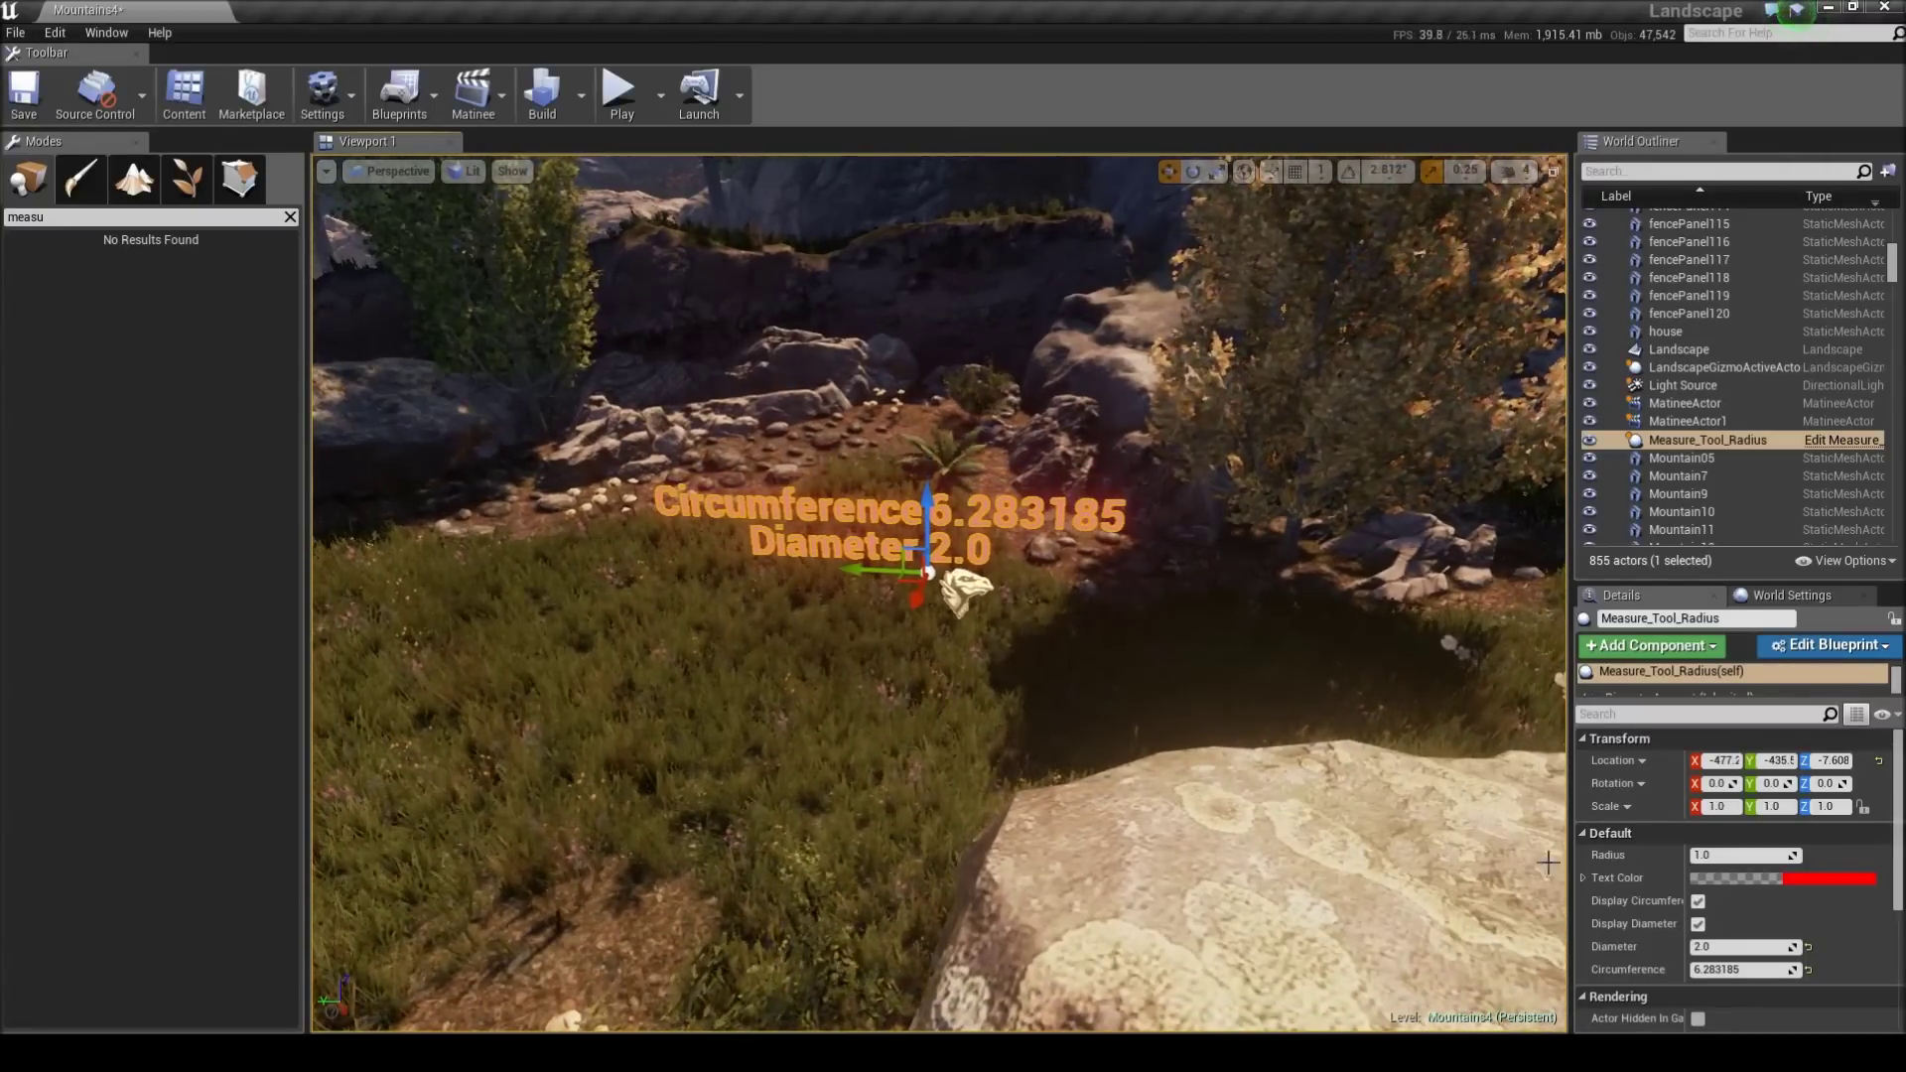
pyautogui.scroll(-2, 1722, 856)
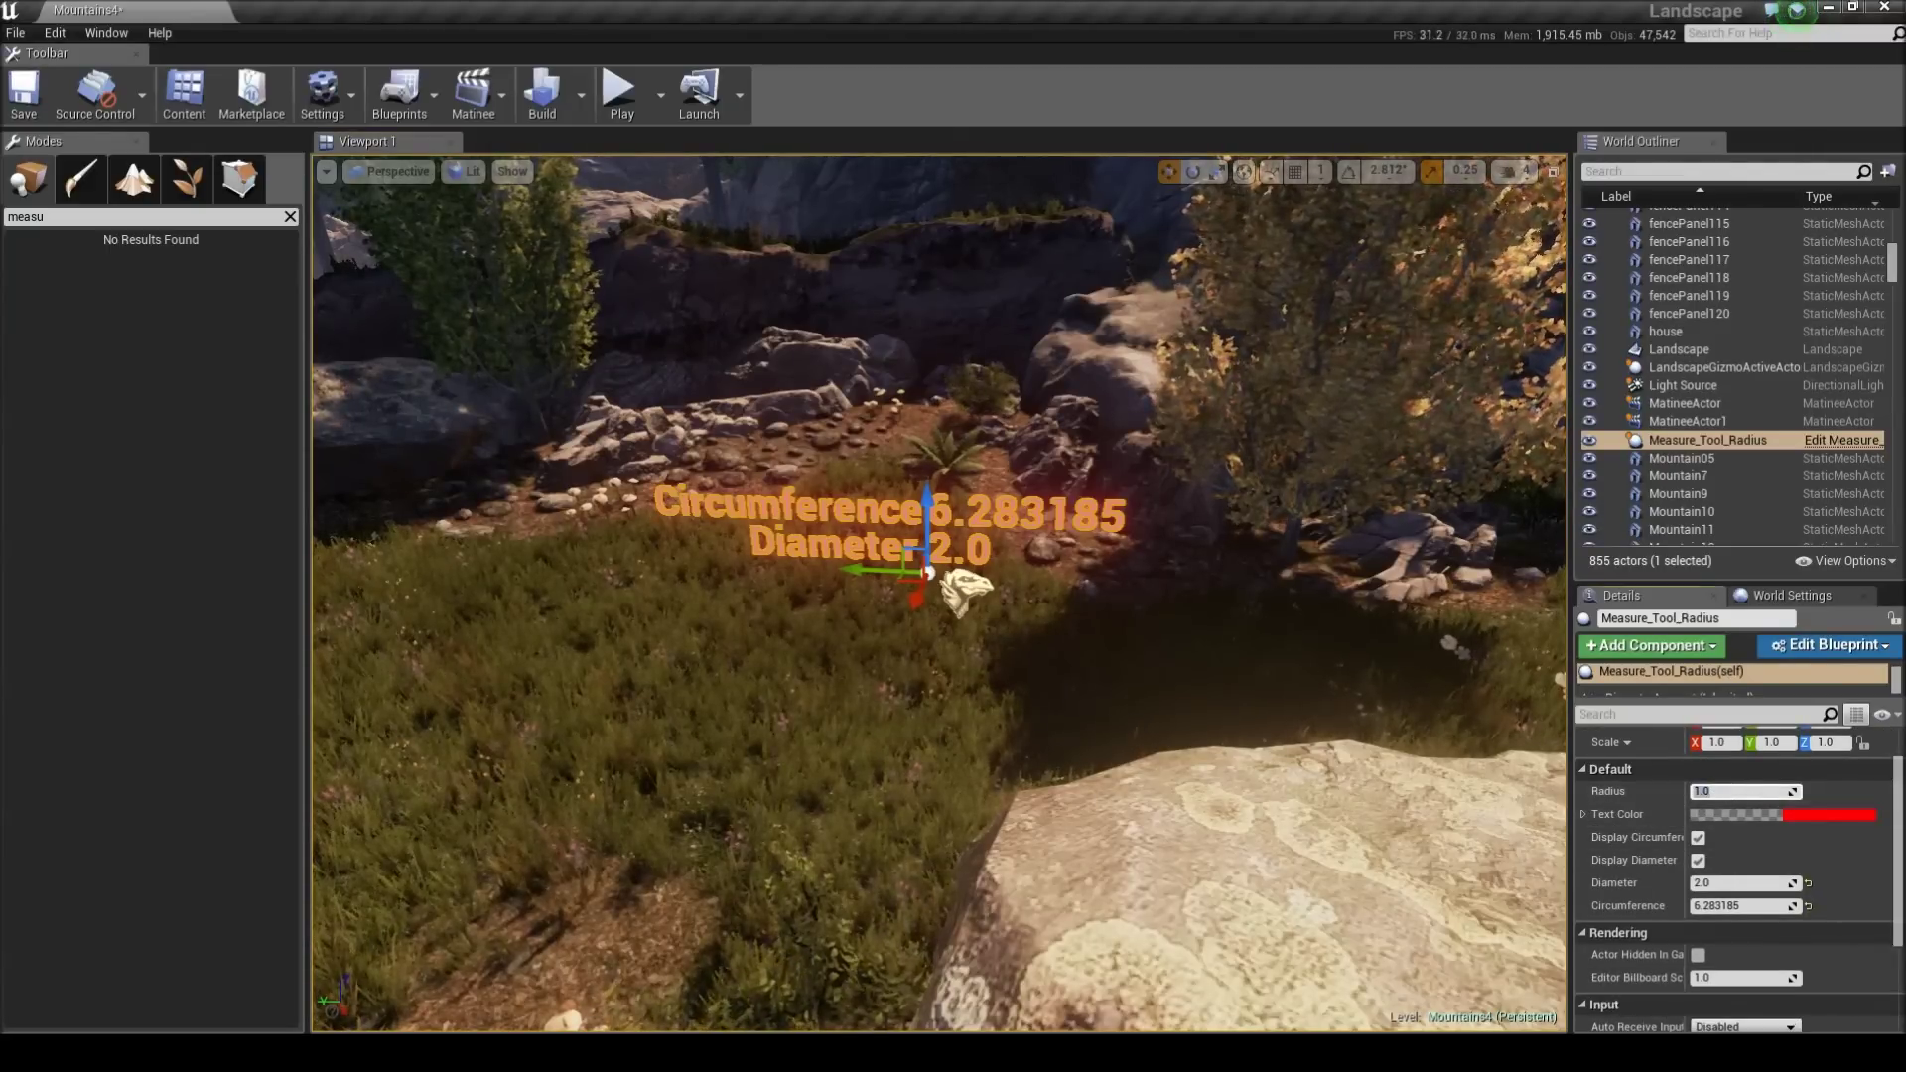
pyautogui.moveTo(1221, 710); pyautogui.dragTo(1221, 749, button='right')
pyautogui.press('w')
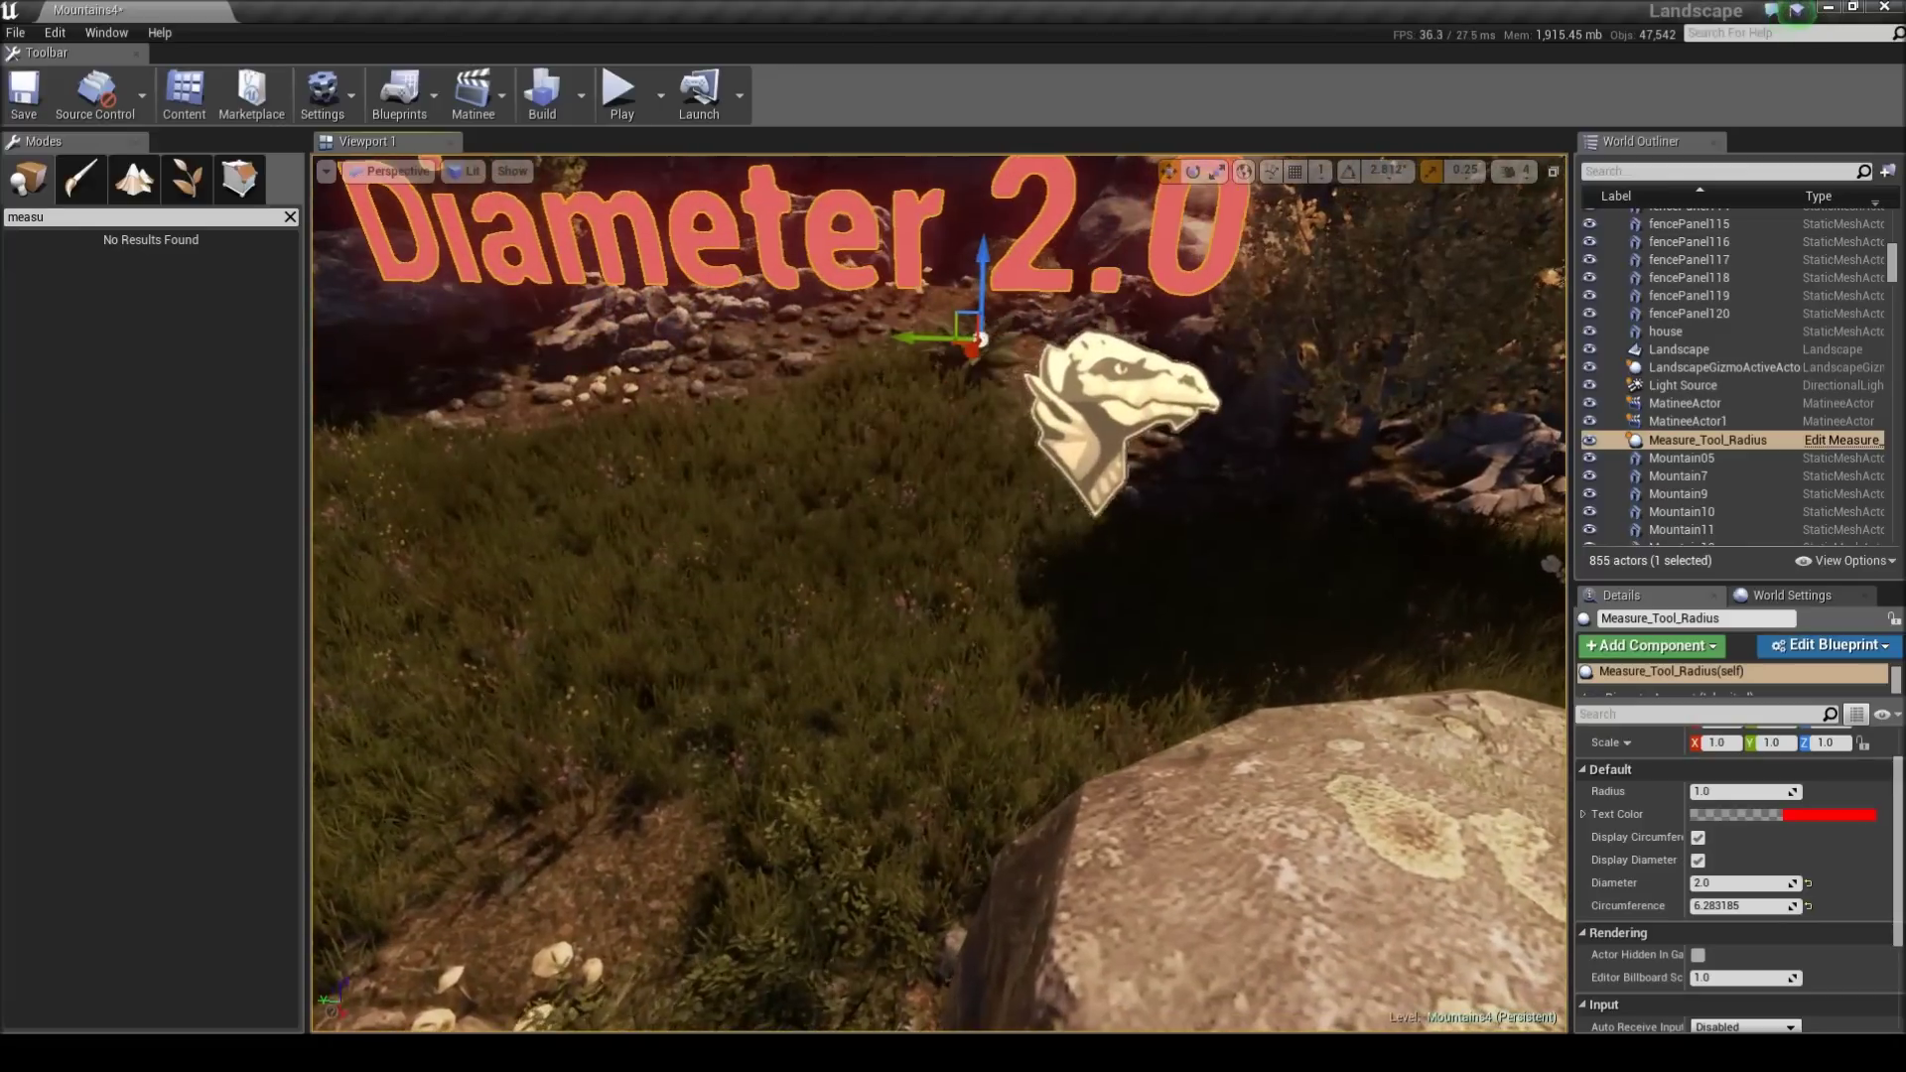
pyautogui.click(1735, 793)
pyautogui.press('w')
pyautogui.moveTo(1080, 761); pyautogui.dragTo(1055, 684, button='right')
pyautogui.press('w')
pyautogui.press('s')
pyautogui.press('s')
pyautogui.press('w')
pyautogui.press('q')
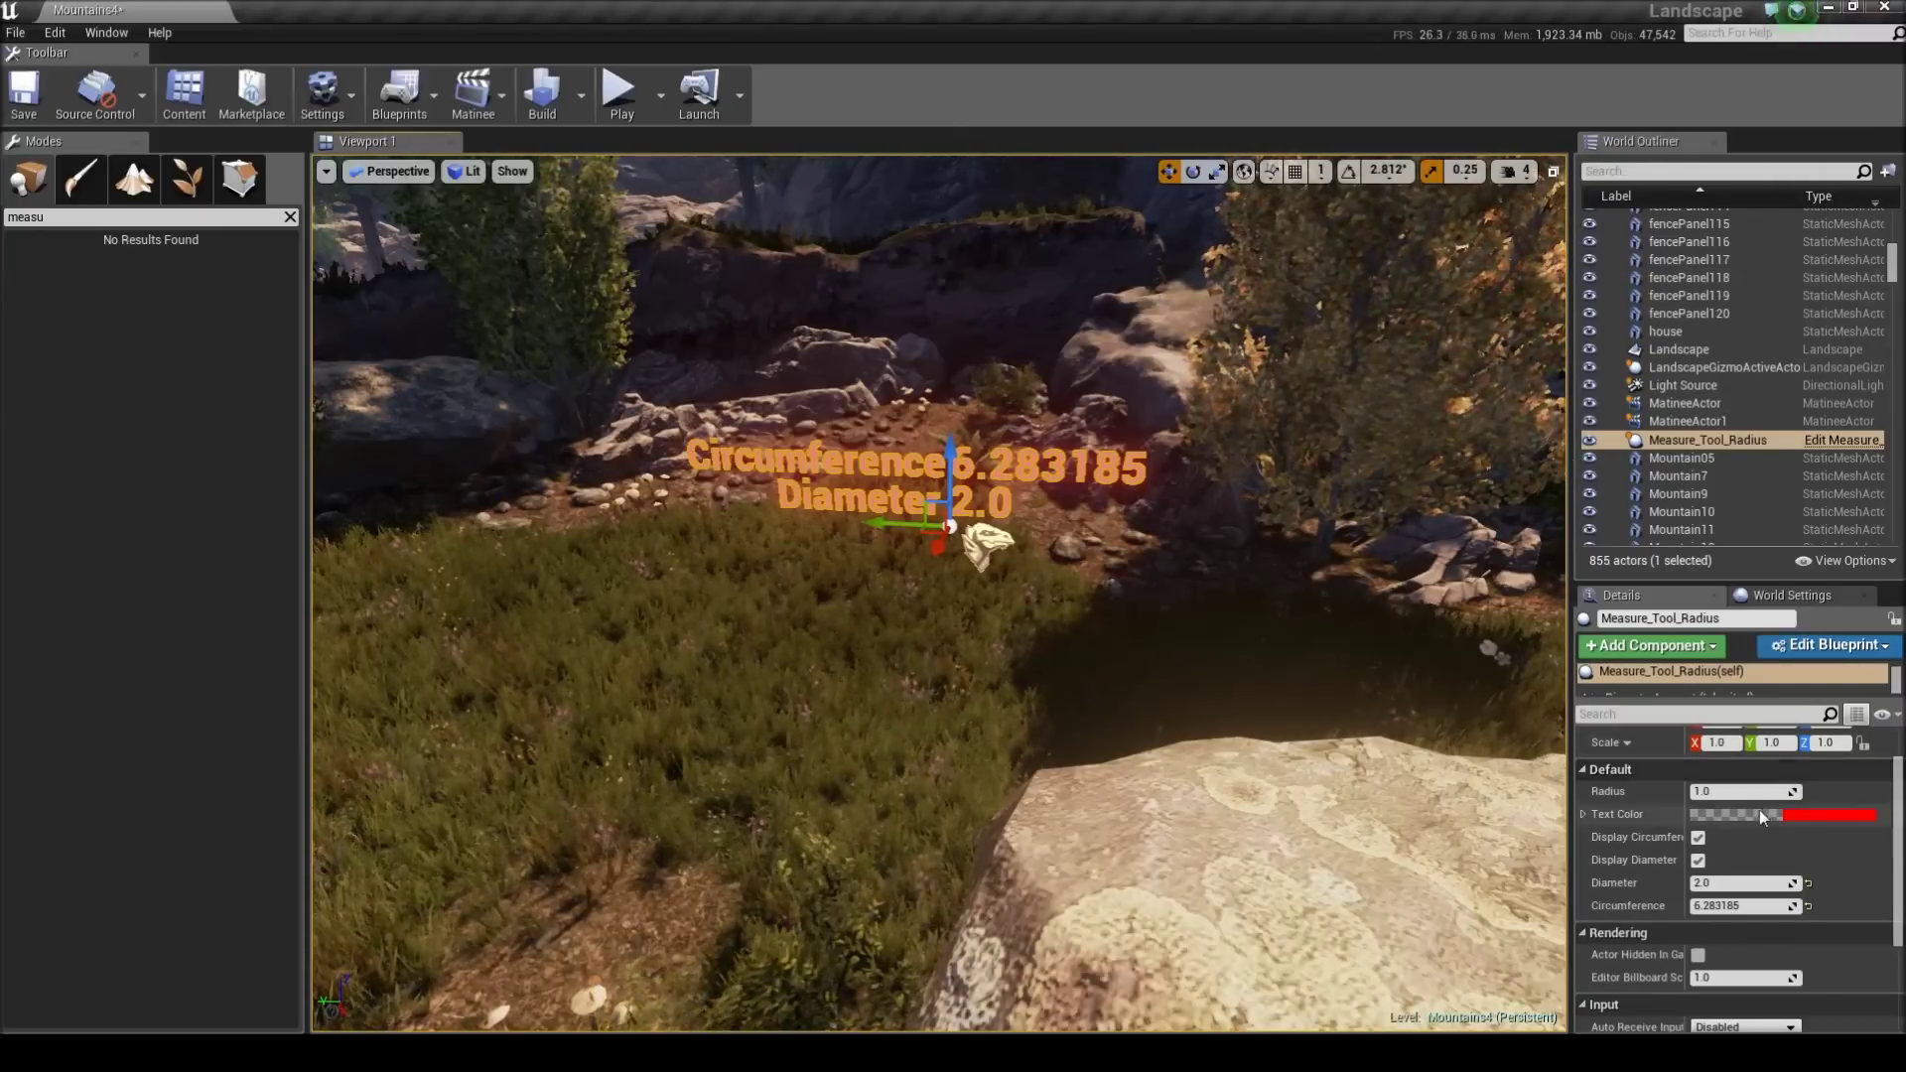
# - Set the radius of the Measure_Tool_Radius actor to 0.5
pyautogui.click(1730, 792)
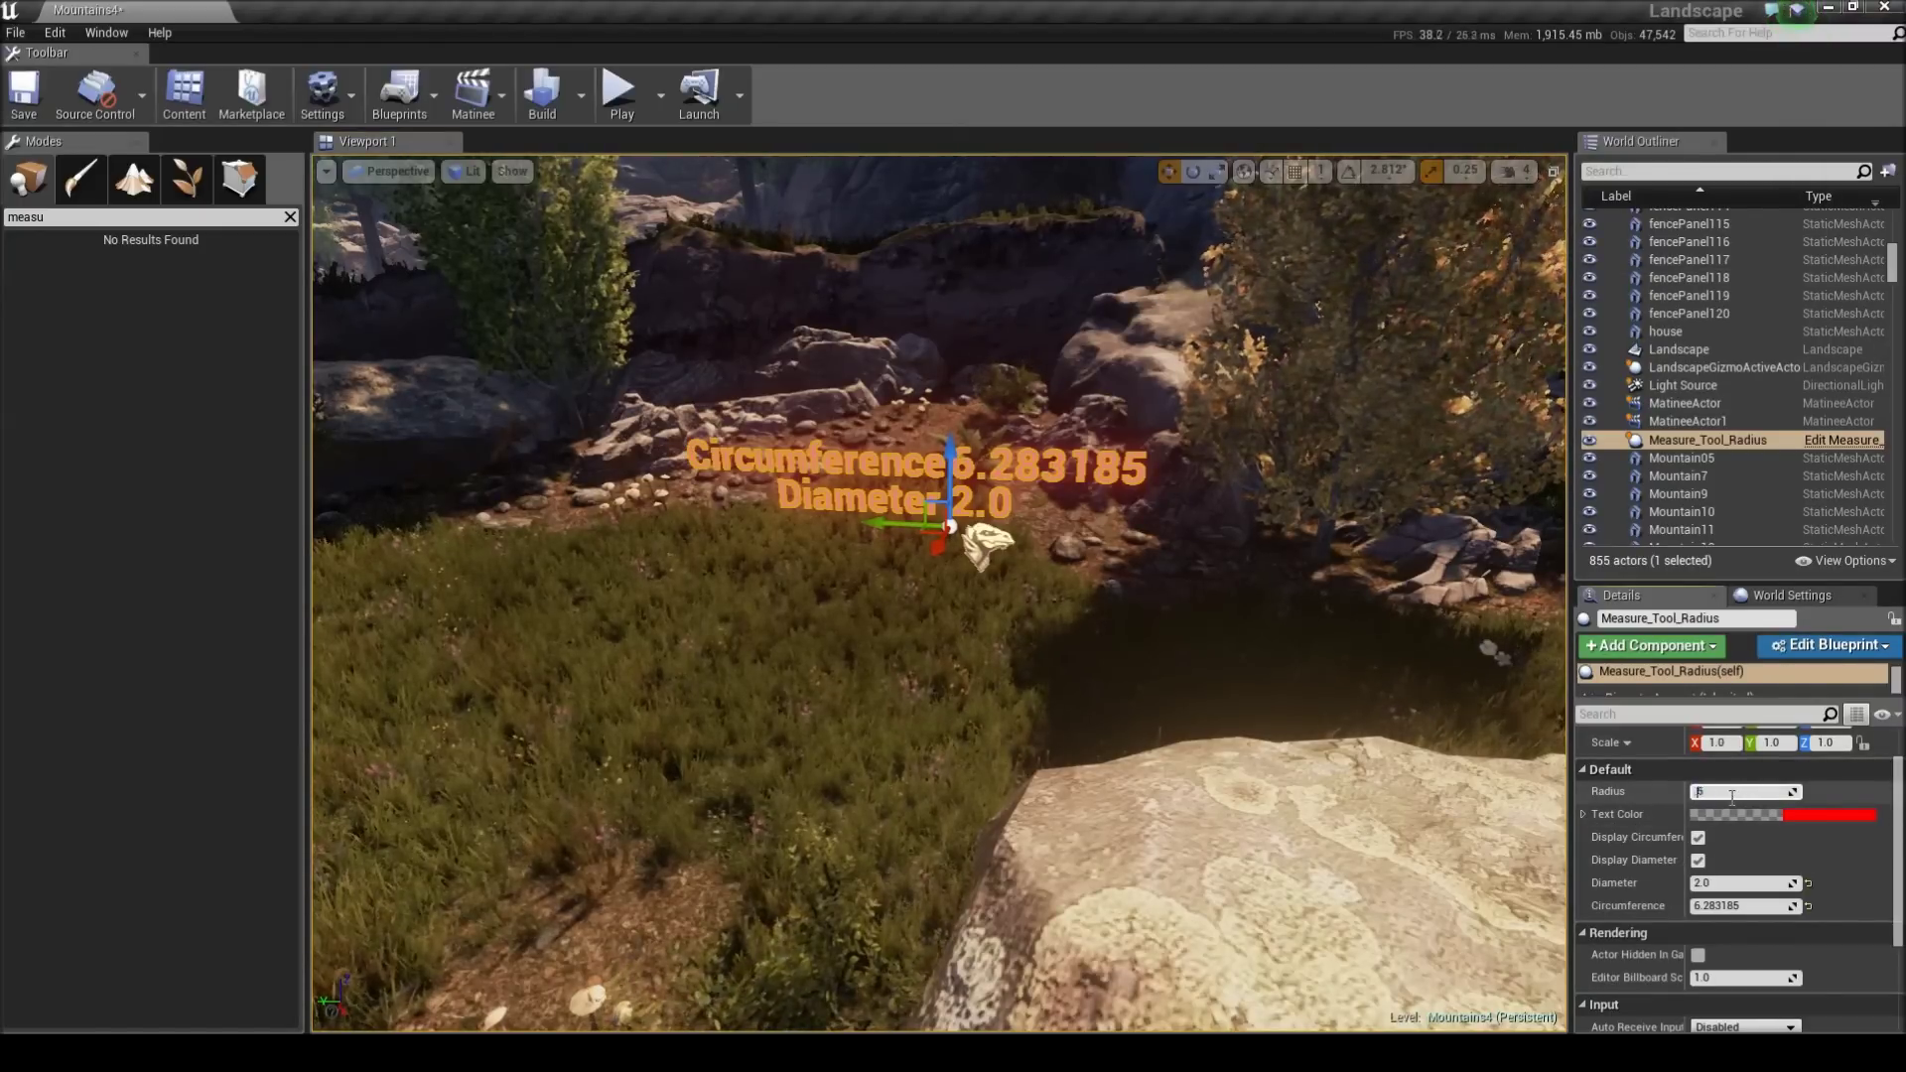
pyautogui.write('.5')
pyautogui.press('Return')
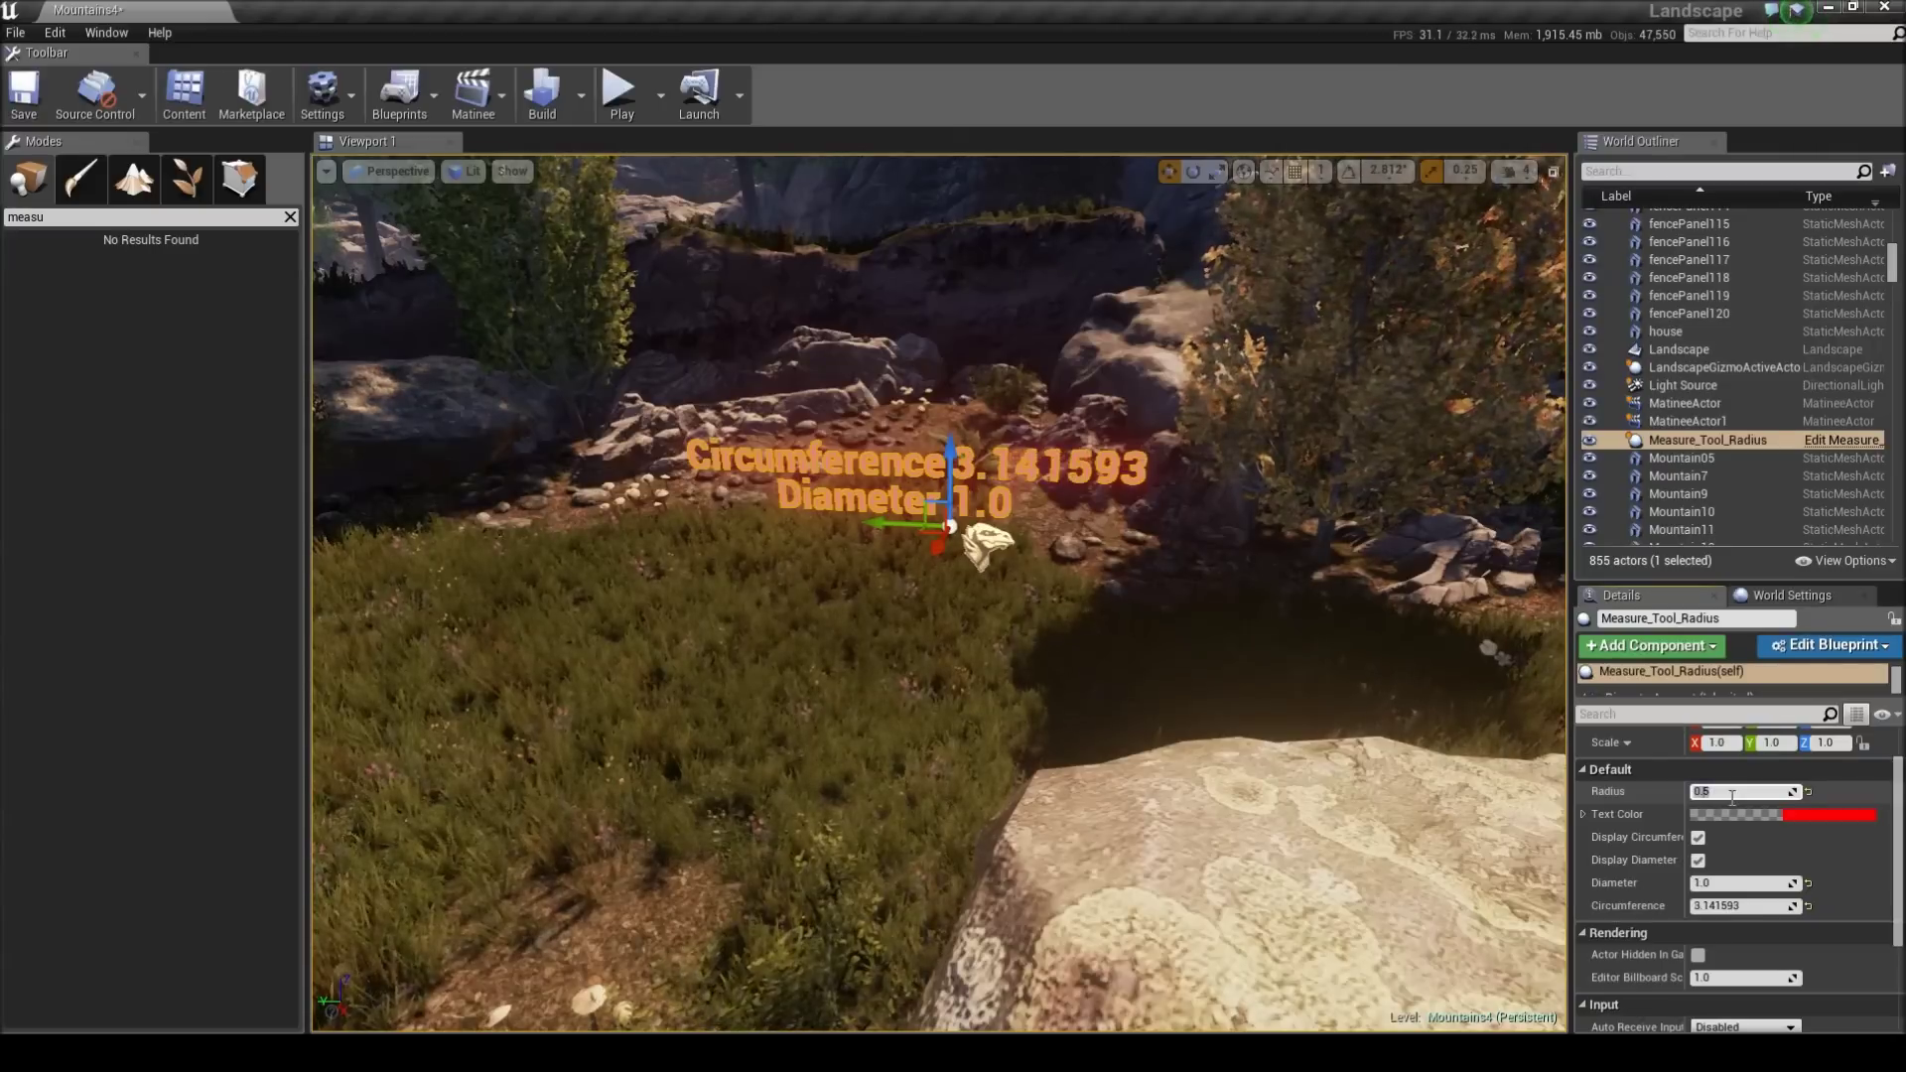
# - Set the radius of the Measure_Tool_Radius actor to 100
pyautogui.moveTo(1072, 625); pyautogui.dragTo(1090, 552, button='right')
pyautogui.press('w')
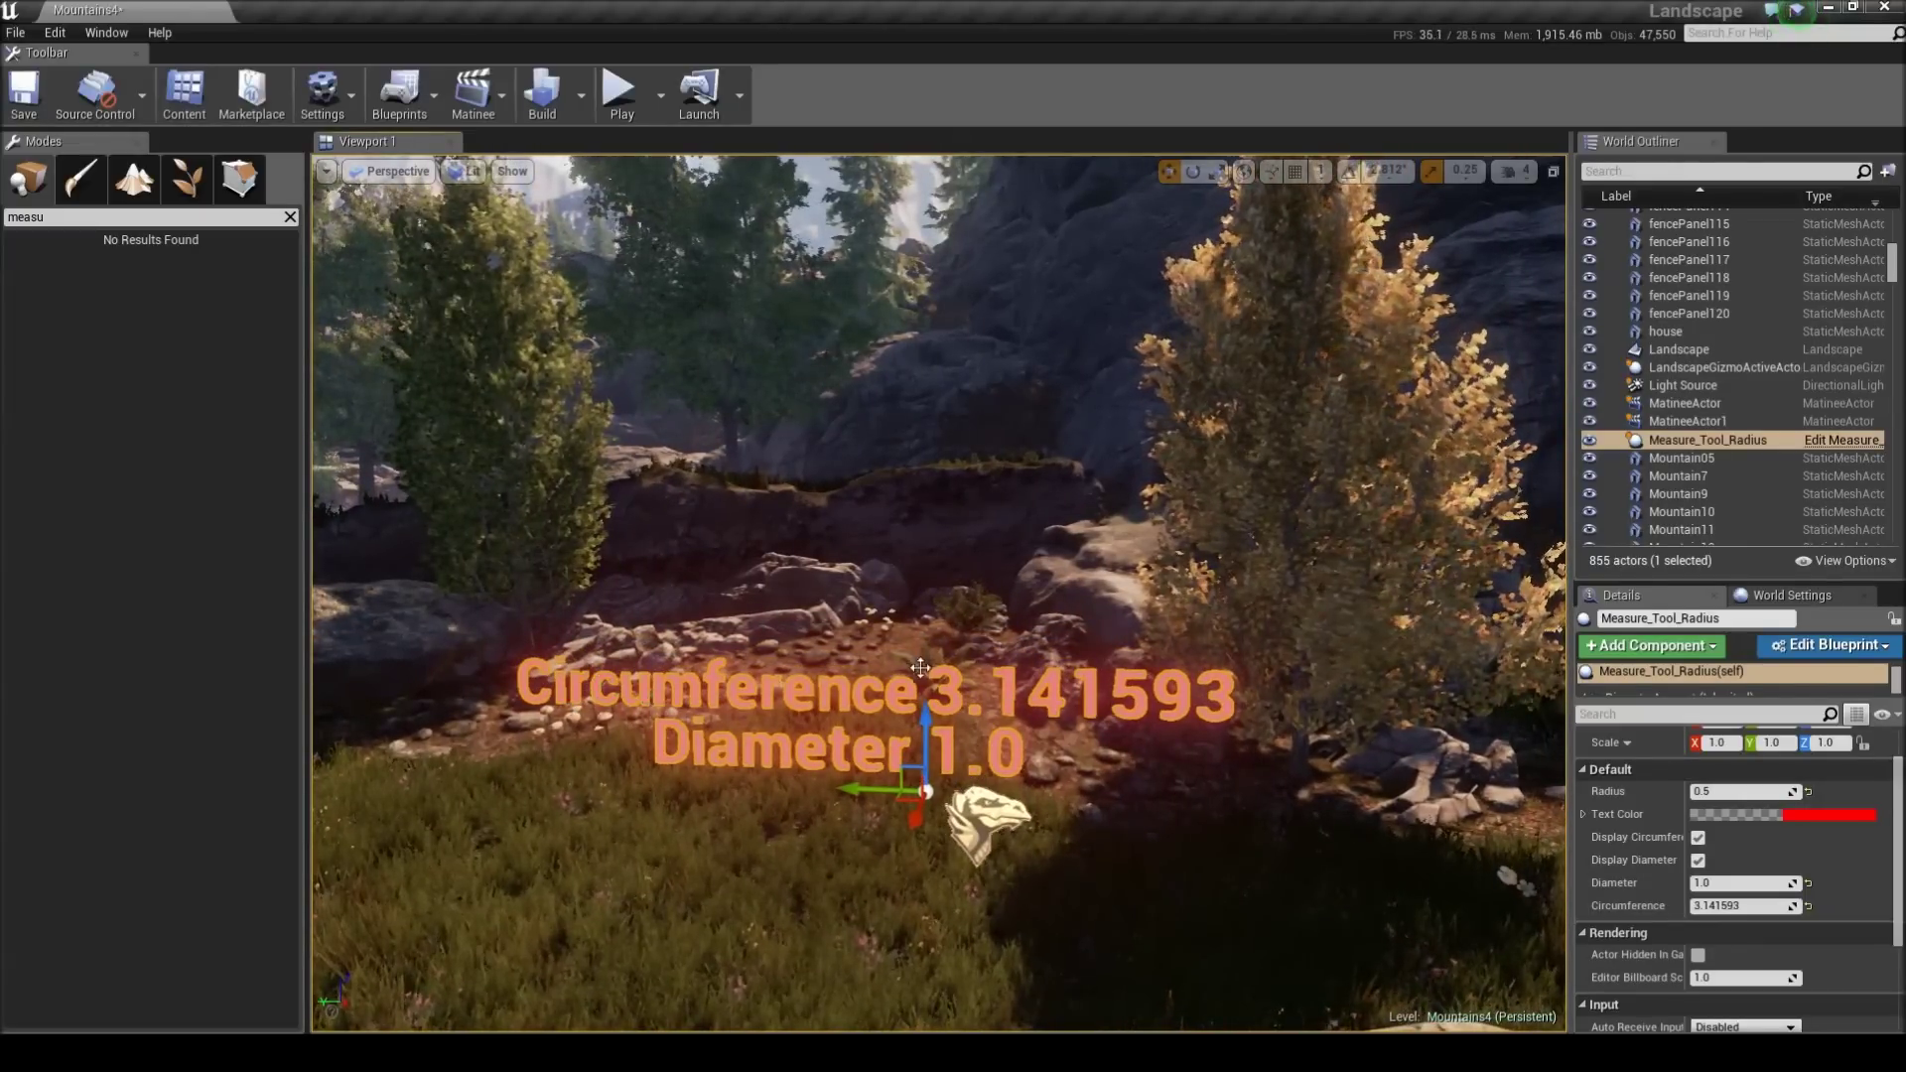
pyautogui.keyDown('ctrl'); pyautogui.moveTo(920, 730); pyautogui.dragTo(1009, 761); pyautogui.keyUp('ctrl')
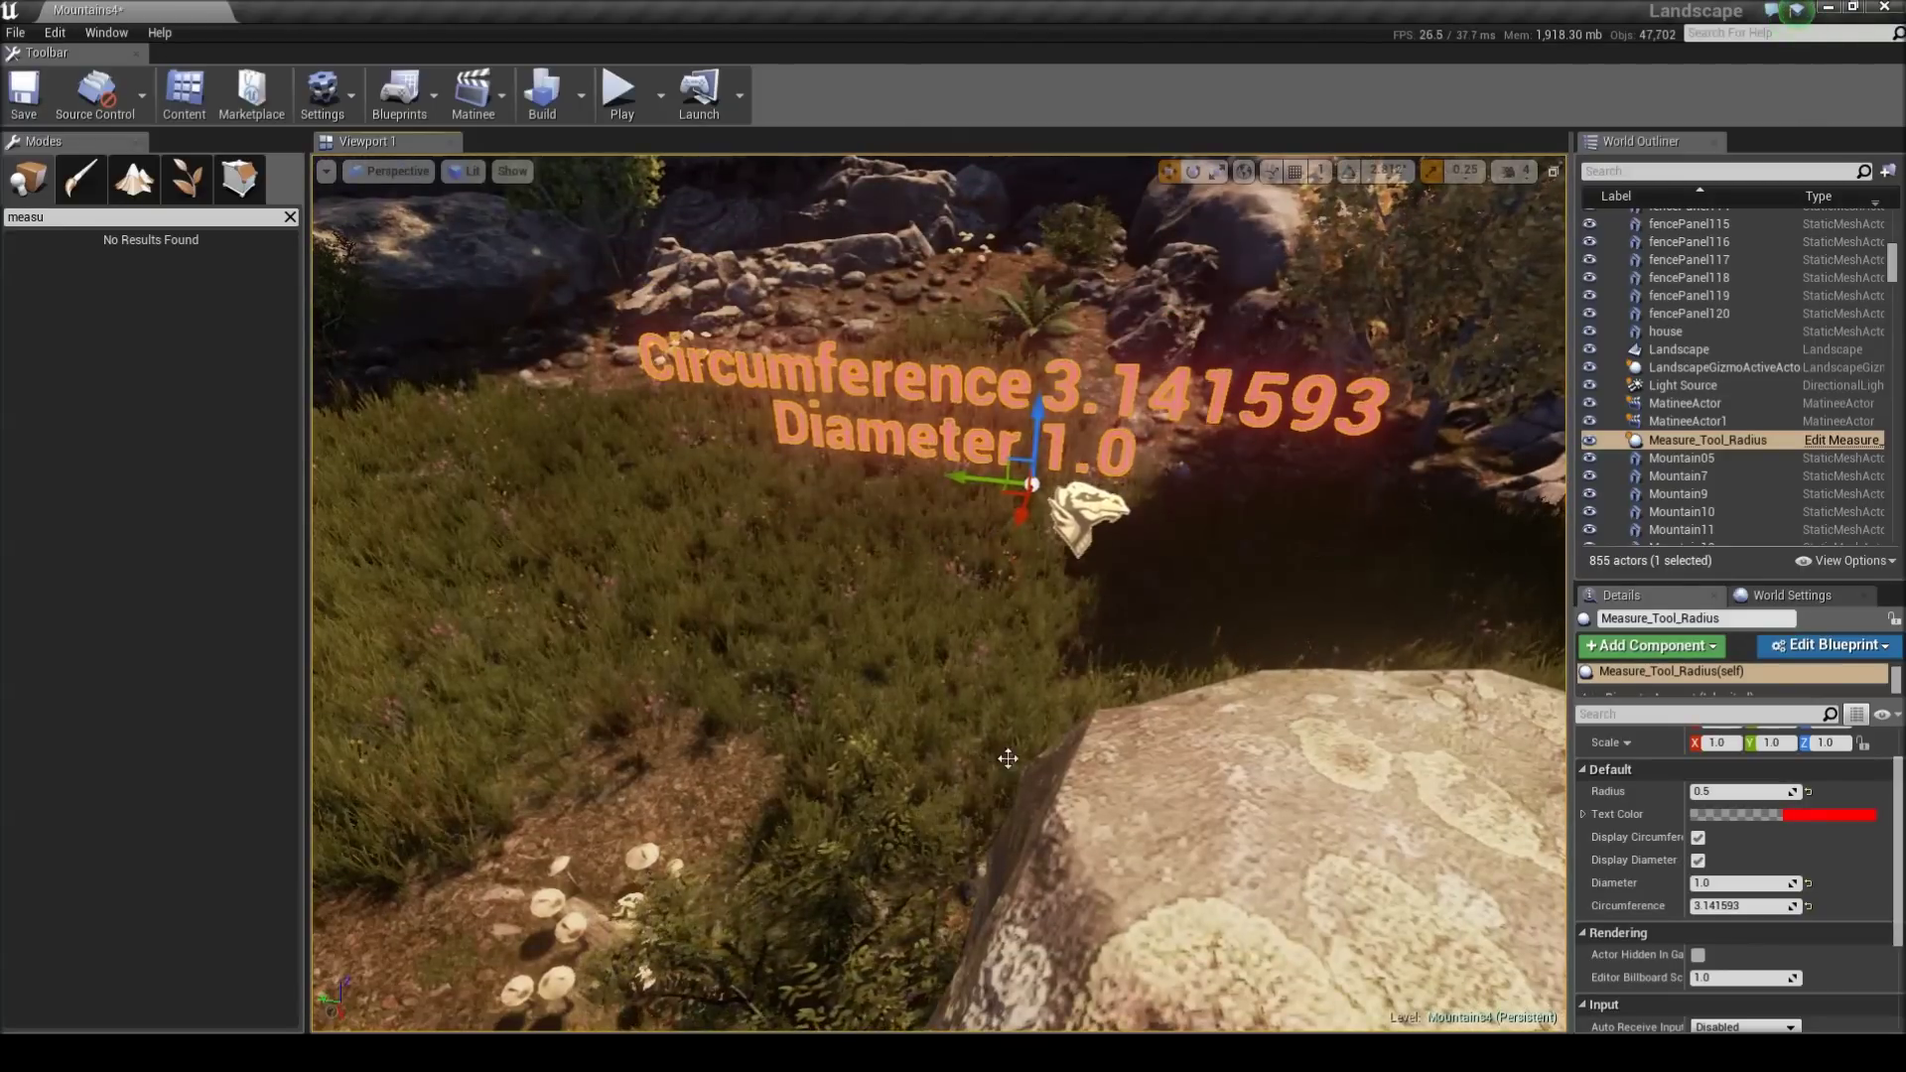
pyautogui.moveTo(1009, 762); pyautogui.dragTo(983, 789, button='right')
pyautogui.moveTo(1078, 656); pyautogui.dragTo(1078, 635, button='right')
pyautogui.click(1731, 791)
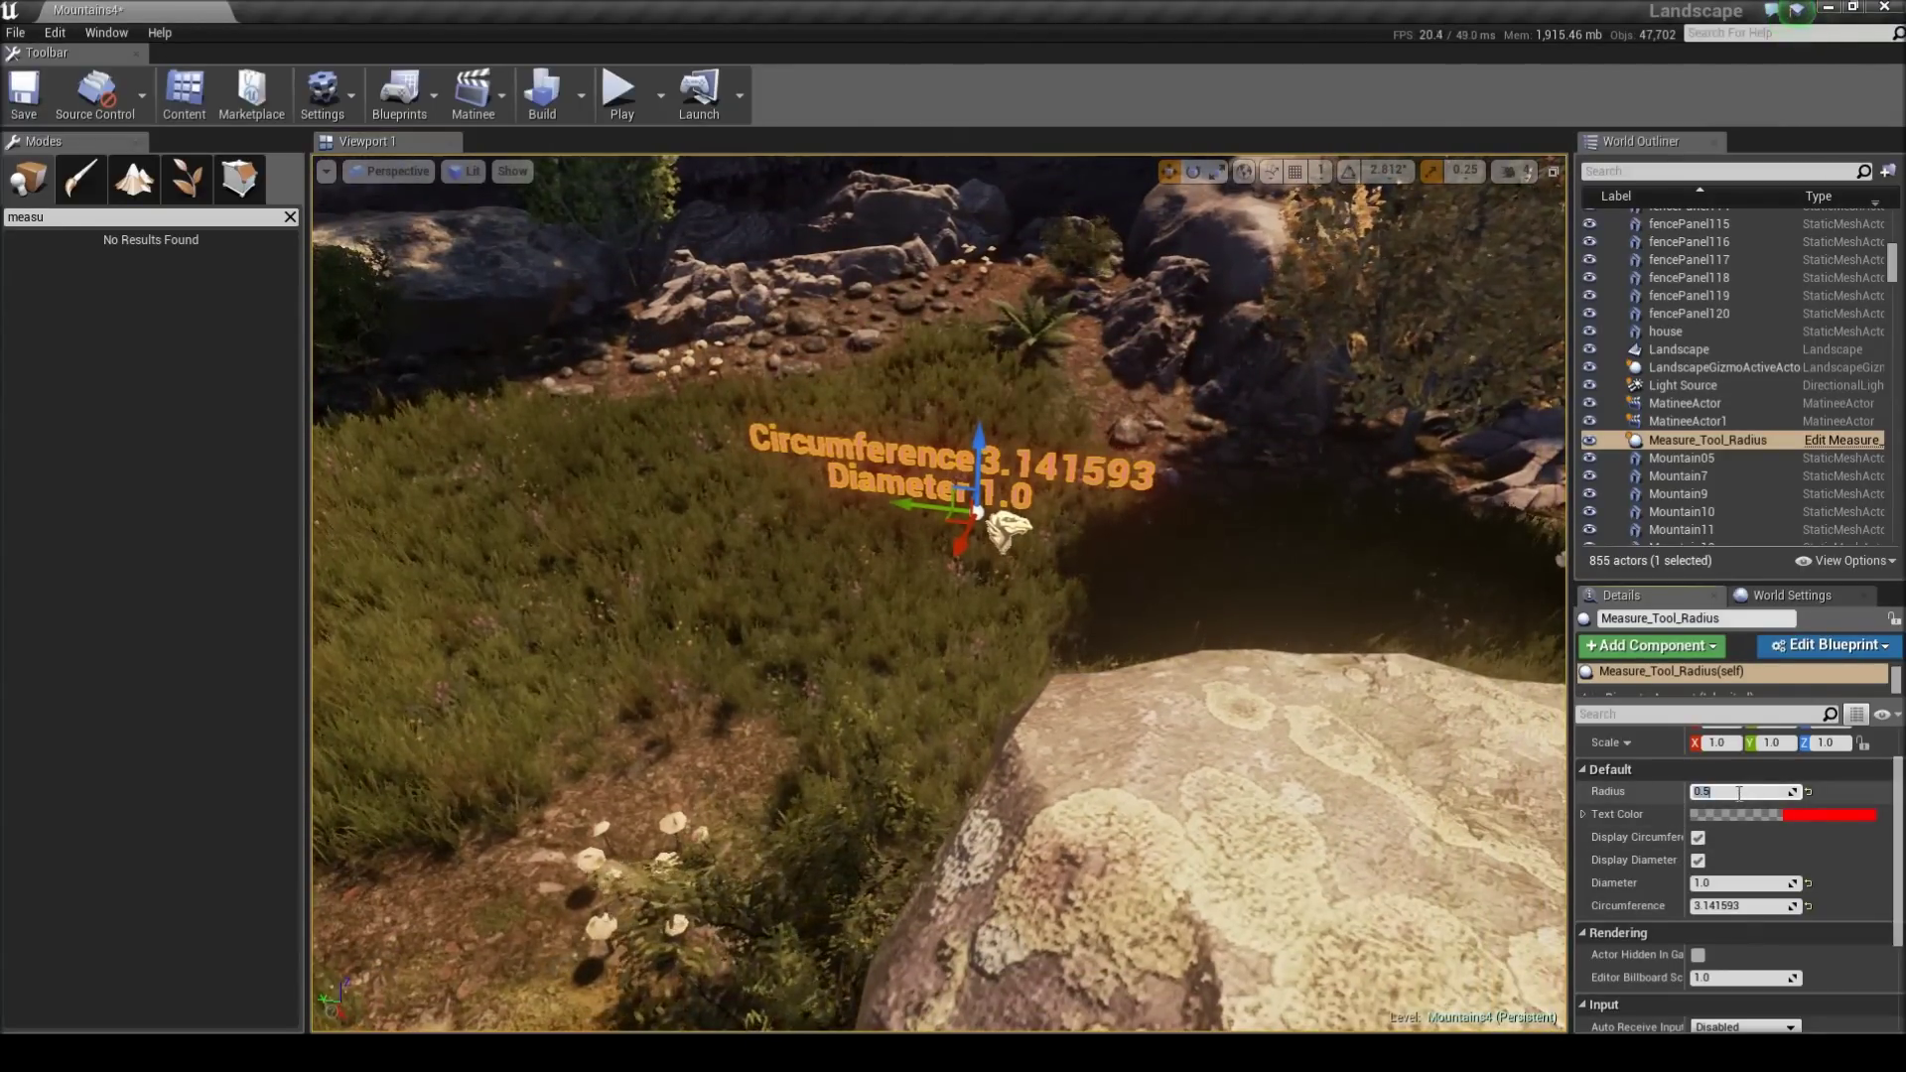
pyautogui.write('100')
pyautogui.press('Return')
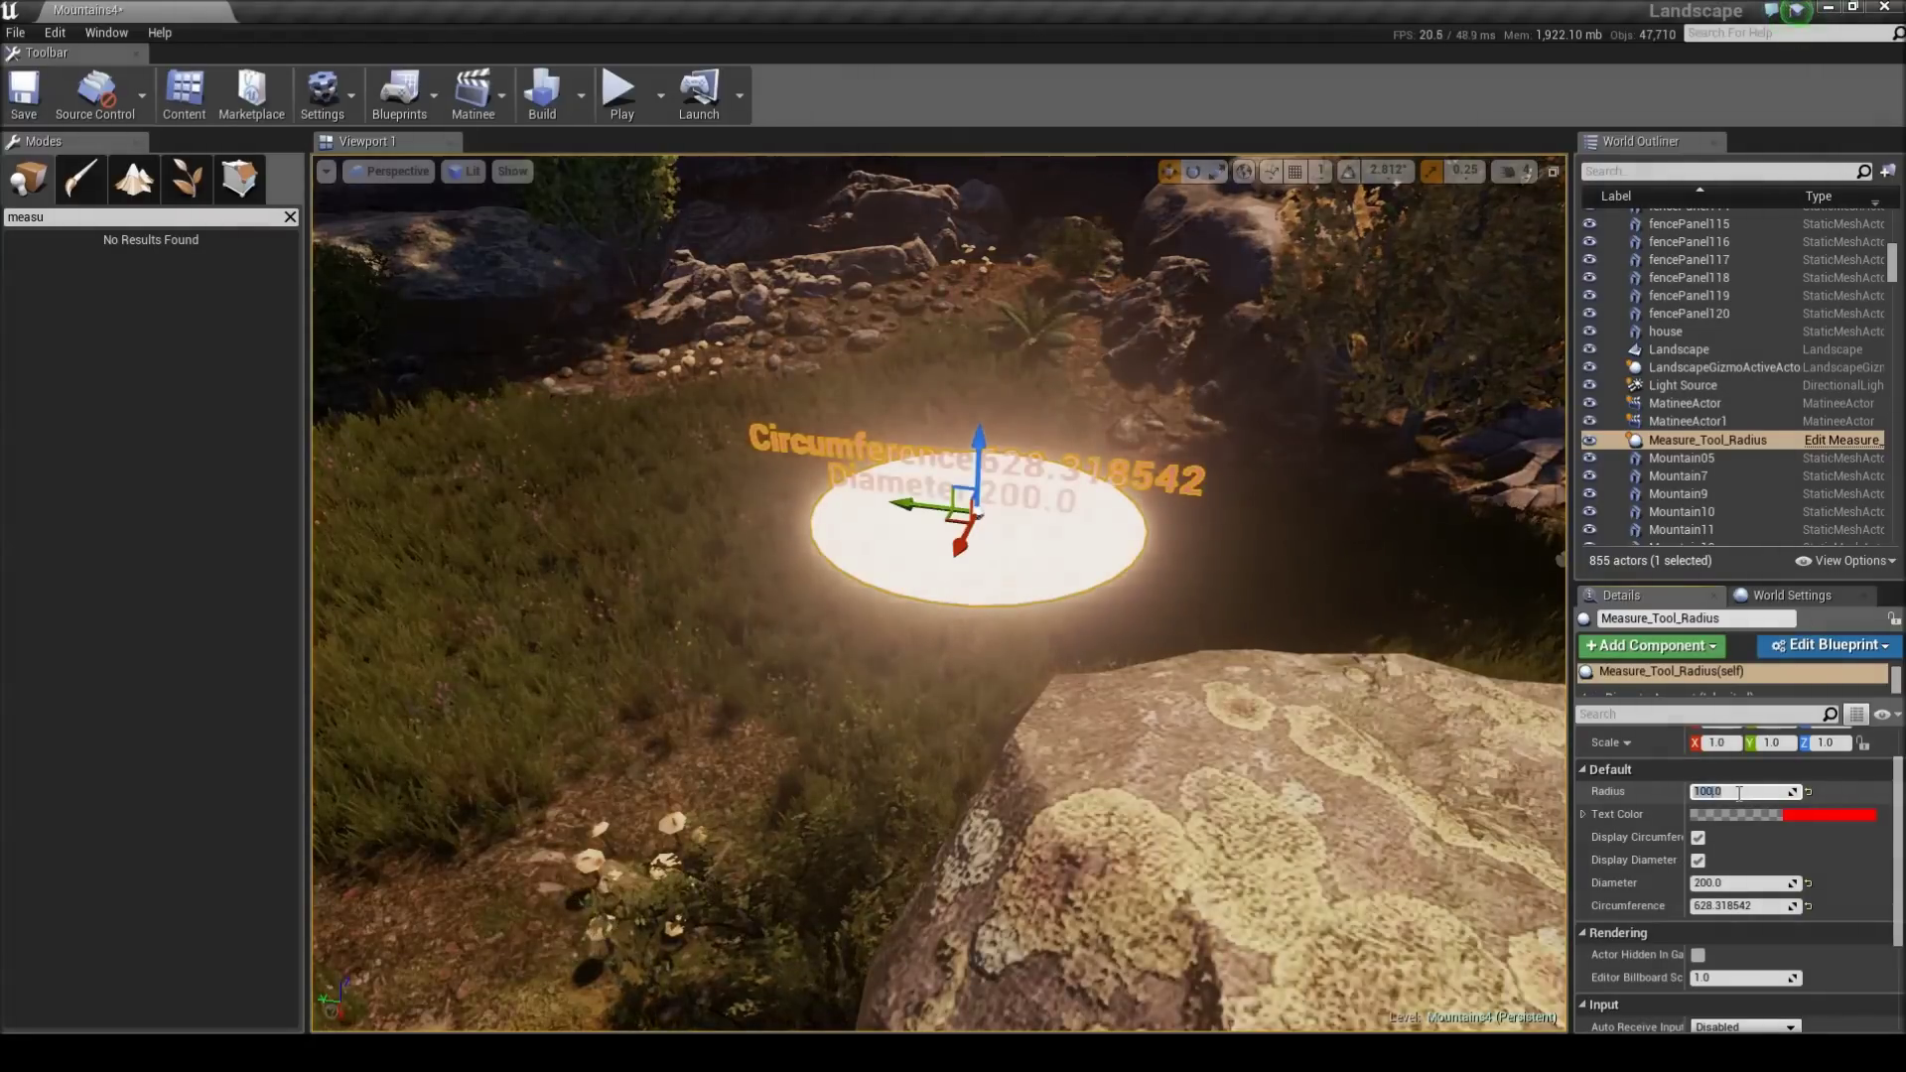
# - Increase the measuring disc's radius to 200 and inspect its extent and labels over the grass
pyautogui.write('200')
pyautogui.press('Return')
pyautogui.moveTo(1175, 724); pyautogui.dragTo(1174, 680, button='right')
pyautogui.moveTo(1111, 543); pyautogui.dragTo(1136, 607, button='right')
pyautogui.moveTo(864, 395)
pyautogui.mouseDown(button='right')
pyautogui.moveTo(774, 337)
pyautogui.moveTo(864, 395)
pyautogui.mouseUp(button='right')
pyautogui.moveTo(836, 460); pyautogui.dragTo(865, 509, button='right')
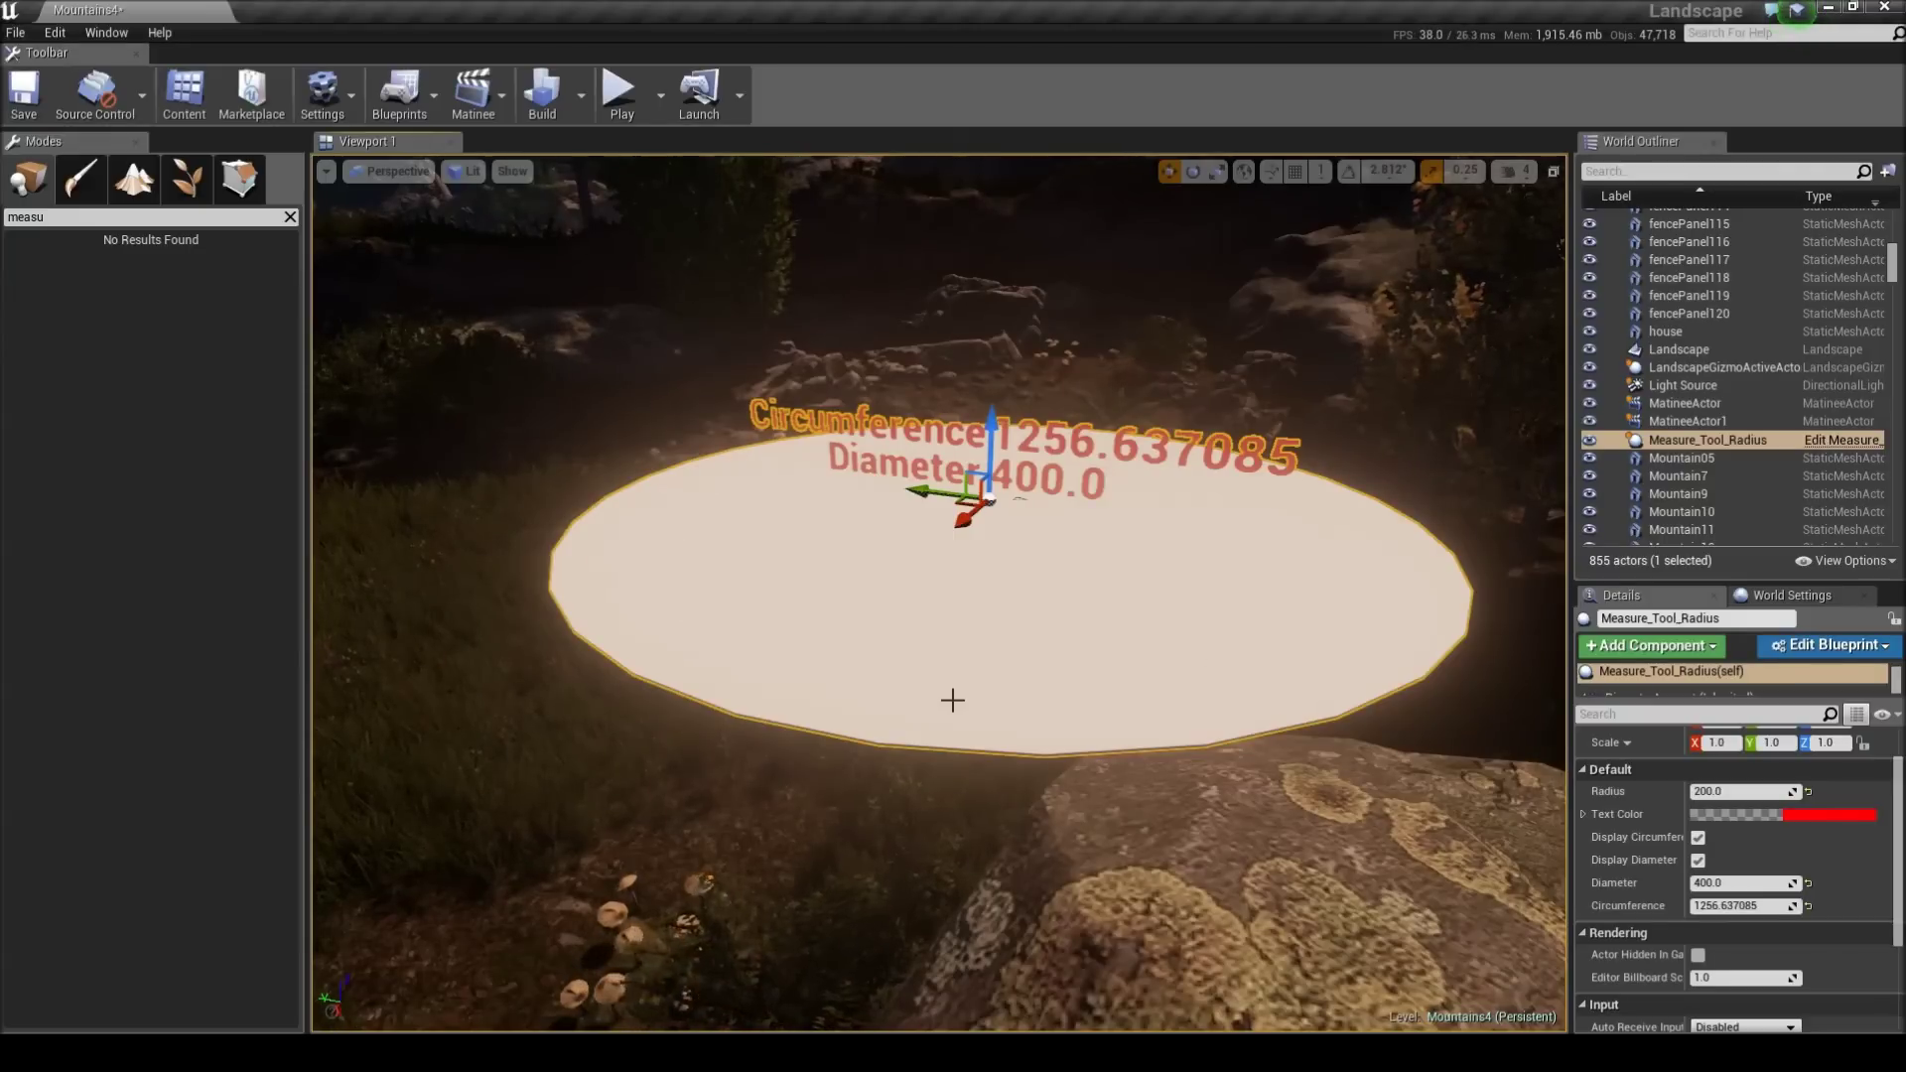
# - Set the measuring disc's radius to 400 and inspect the enlarged disc around the rock
pyautogui.moveTo(1079, 616); pyautogui.dragTo(1100, 742, button='right')
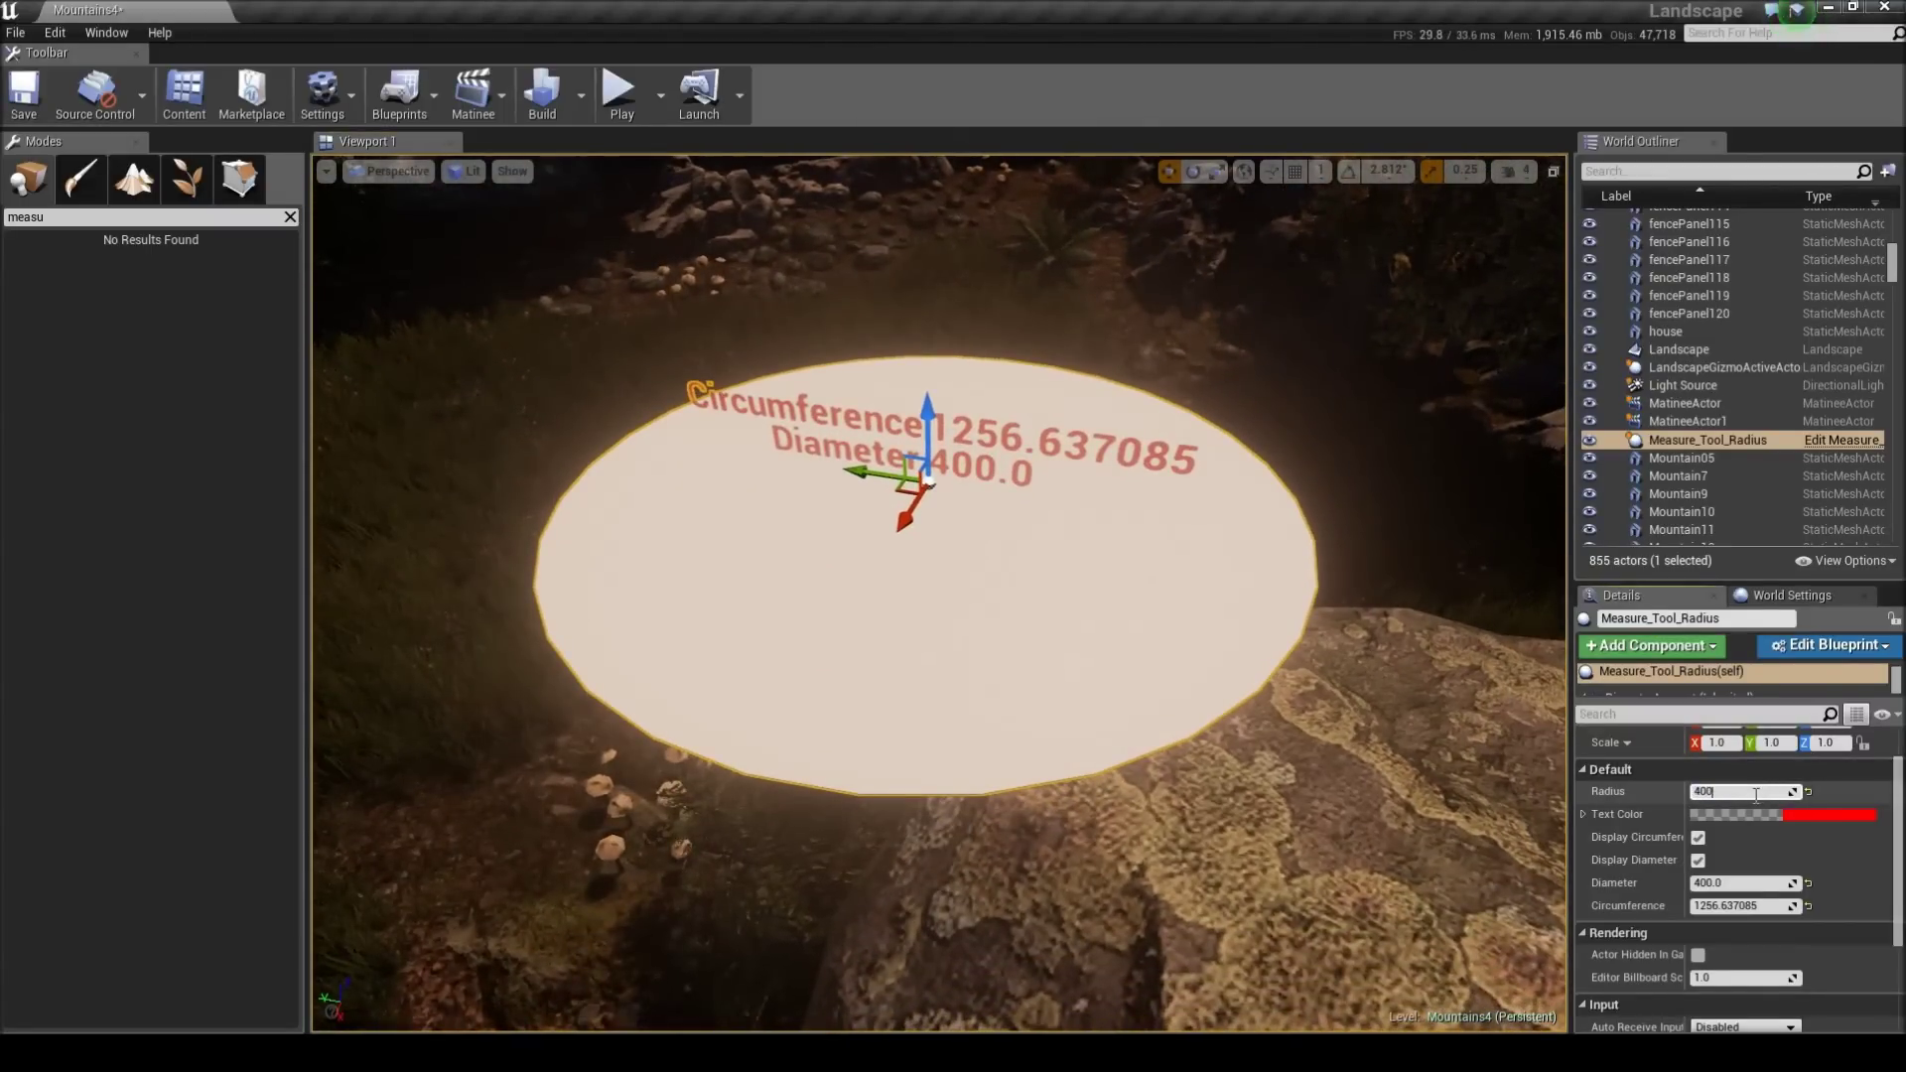
pyautogui.press('Return')
pyautogui.moveTo(1225, 711); pyautogui.dragTo(1102, 685, button='right')
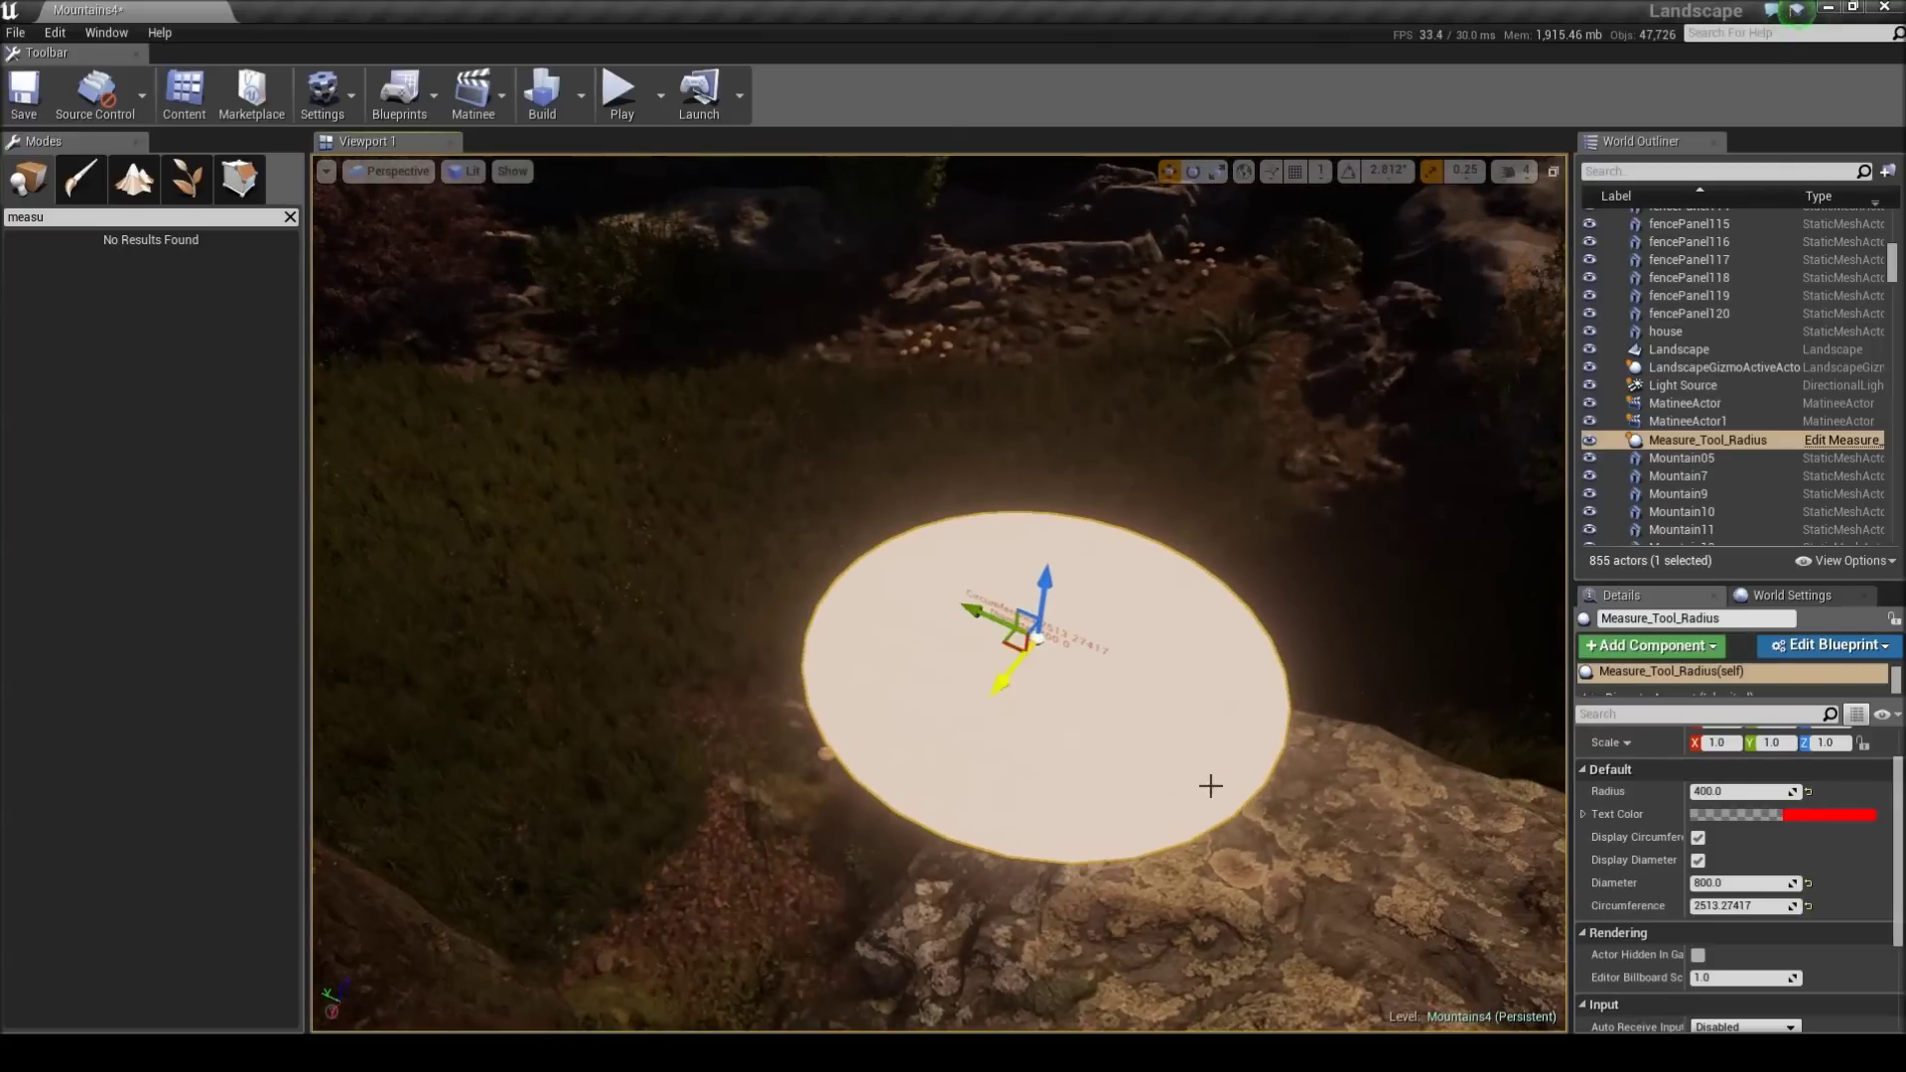
pyautogui.moveTo(1210, 785); pyautogui.dragTo(1043, 675, button='right')
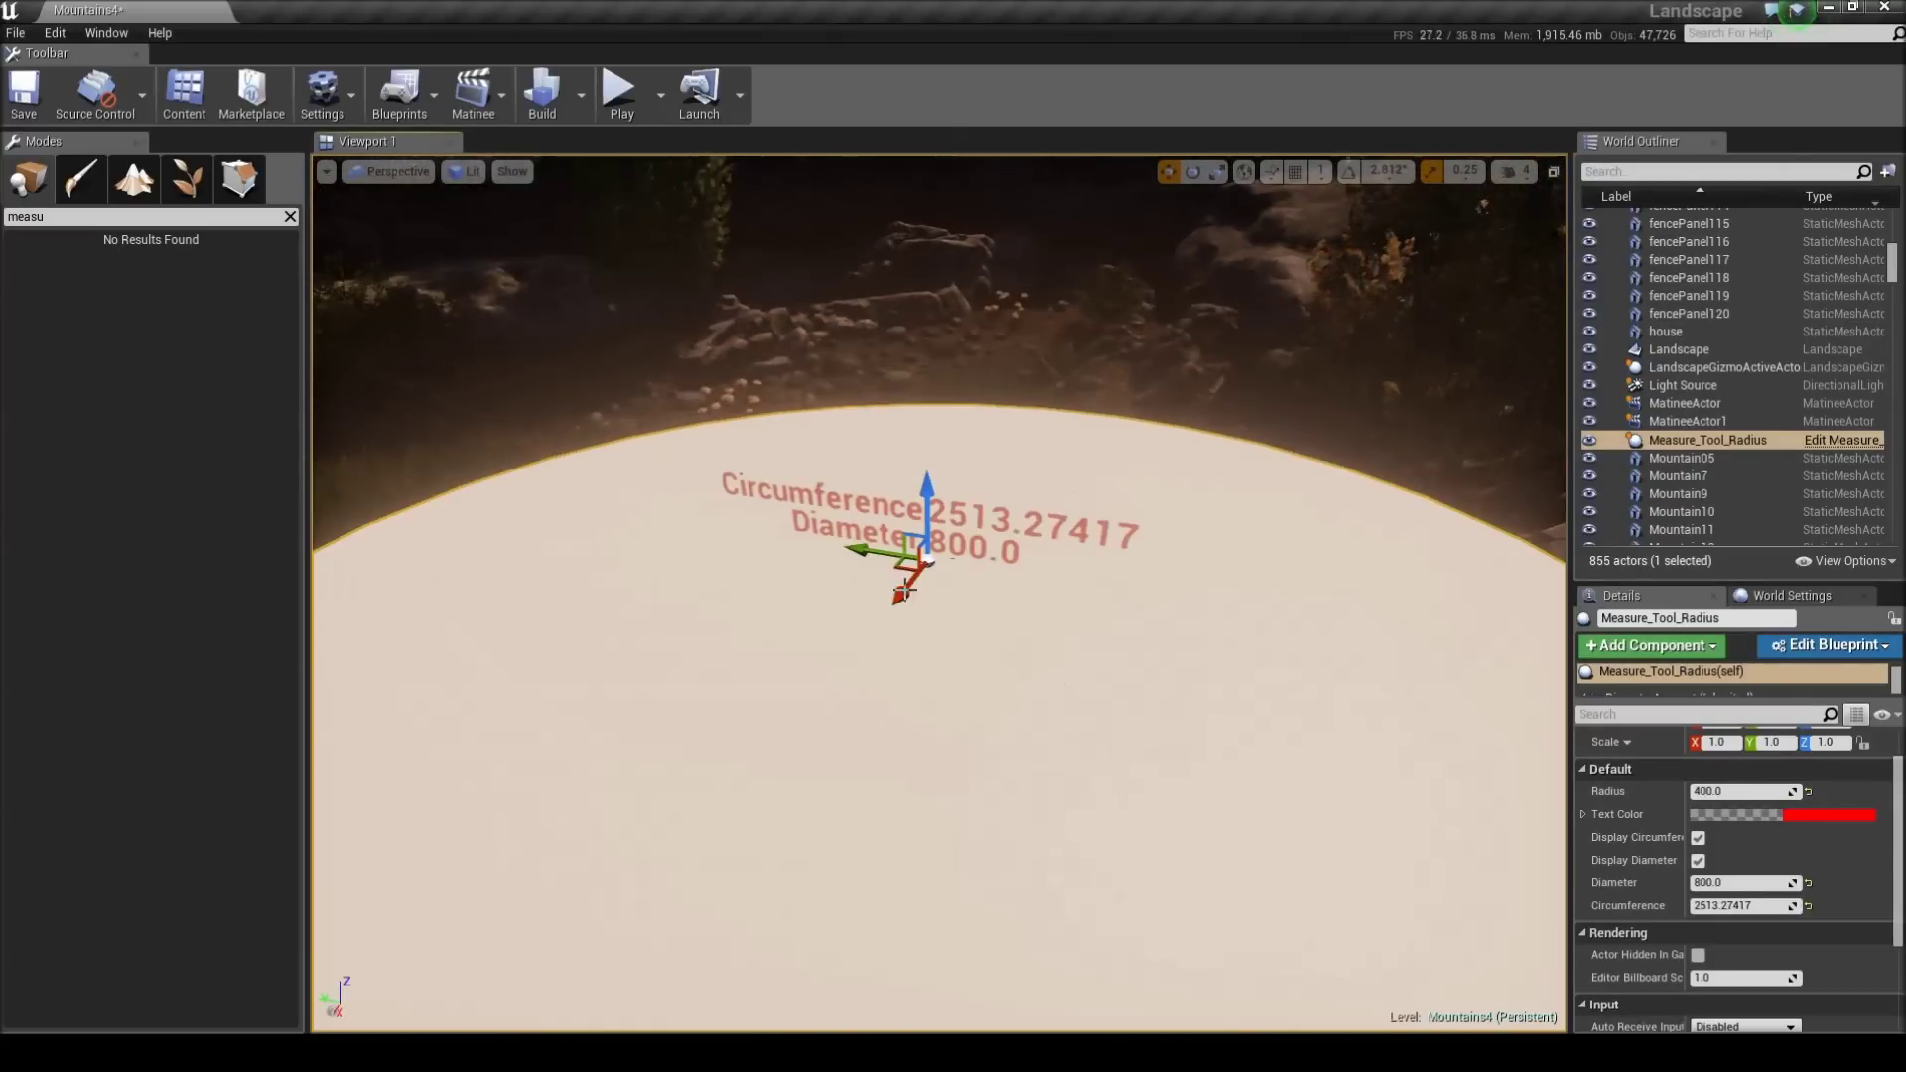
pyautogui.moveTo(901, 569); pyautogui.dragTo(730, 419)
pyautogui.moveTo(1191, 527)
pyautogui.mouseDown(button='right')
pyautogui.moveTo(1112, 571)
pyautogui.moveTo(1107, 516)
pyautogui.moveTo(1102, 561)
pyautogui.moveTo(1003, 586)
pyautogui.moveTo(1171, 556)
pyautogui.mouseUp(button='right')
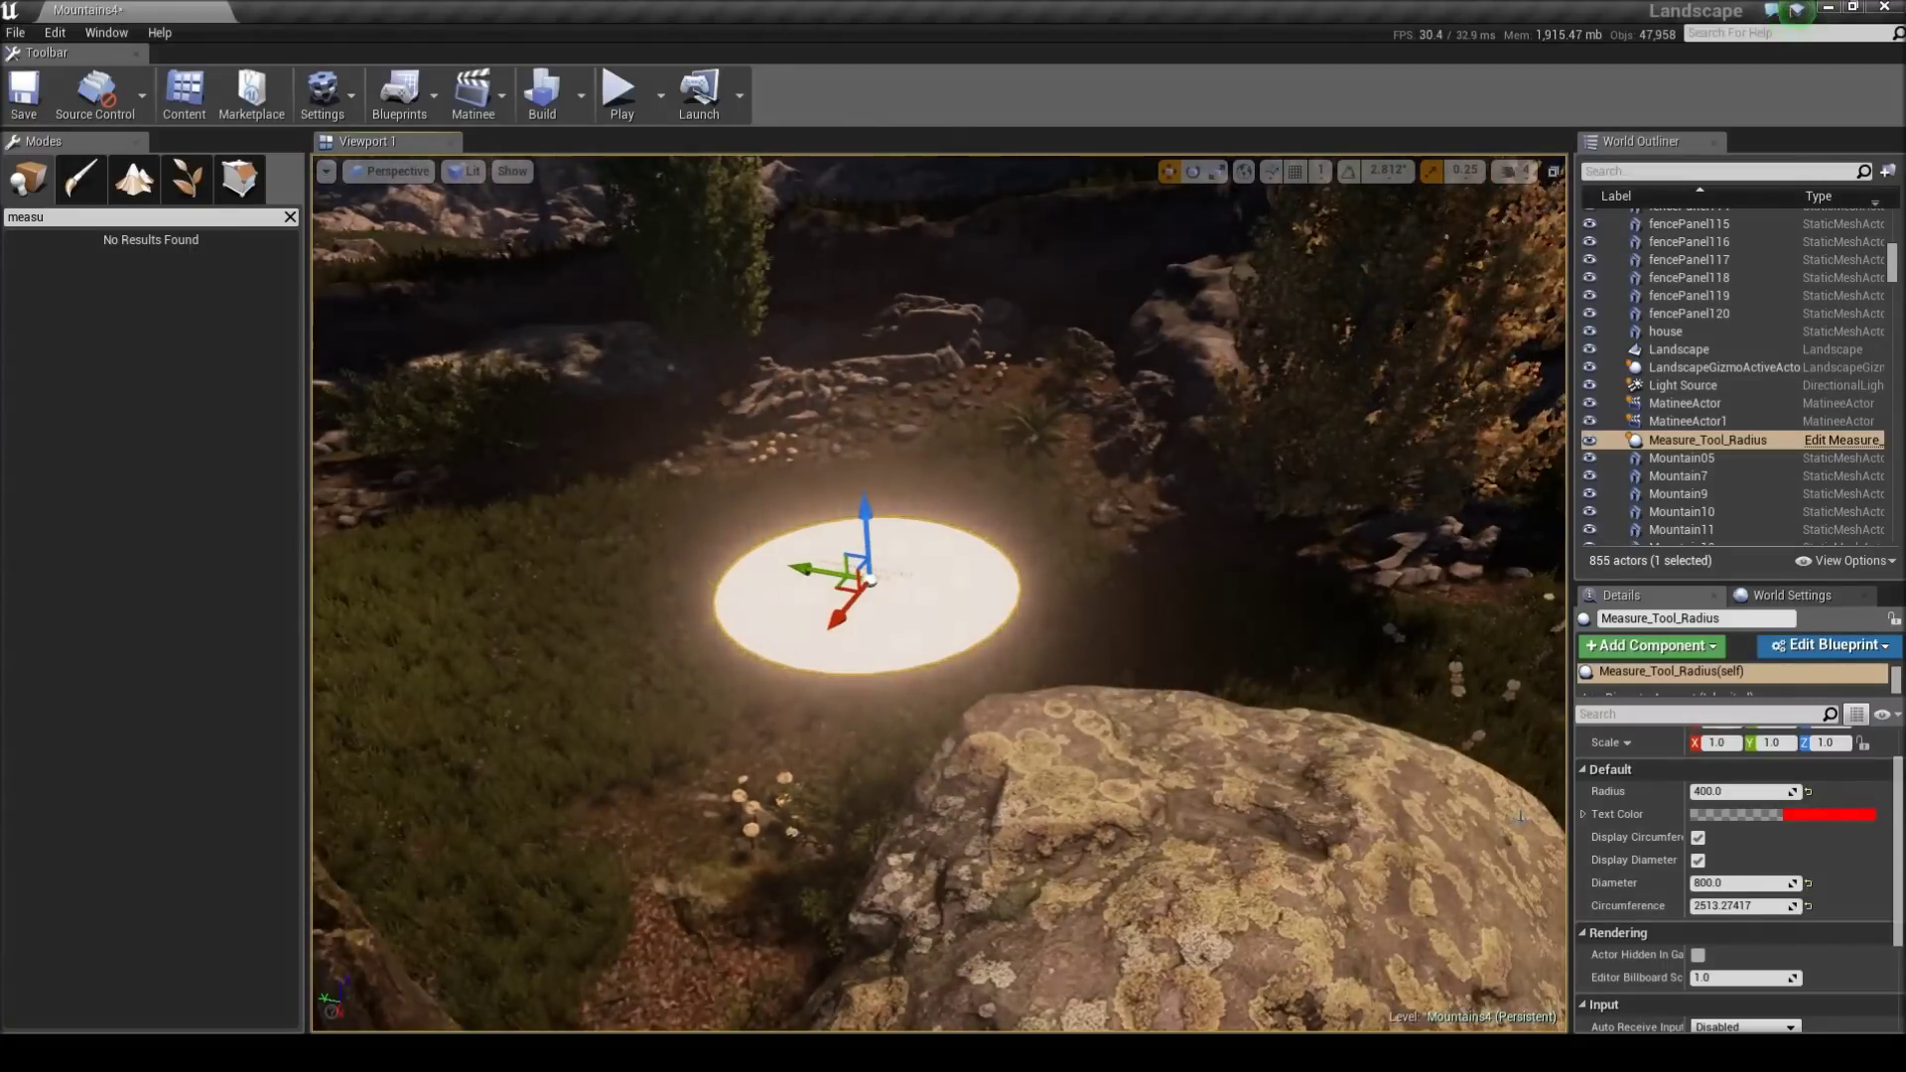
# - Switch the disc's circumference and diameter labels off and back on
pyautogui.scroll(5, 1518, 817)
pyautogui.moveTo(1519, 817); pyautogui.dragTo(1484, 762, button='right')
pyautogui.click(1697, 840)
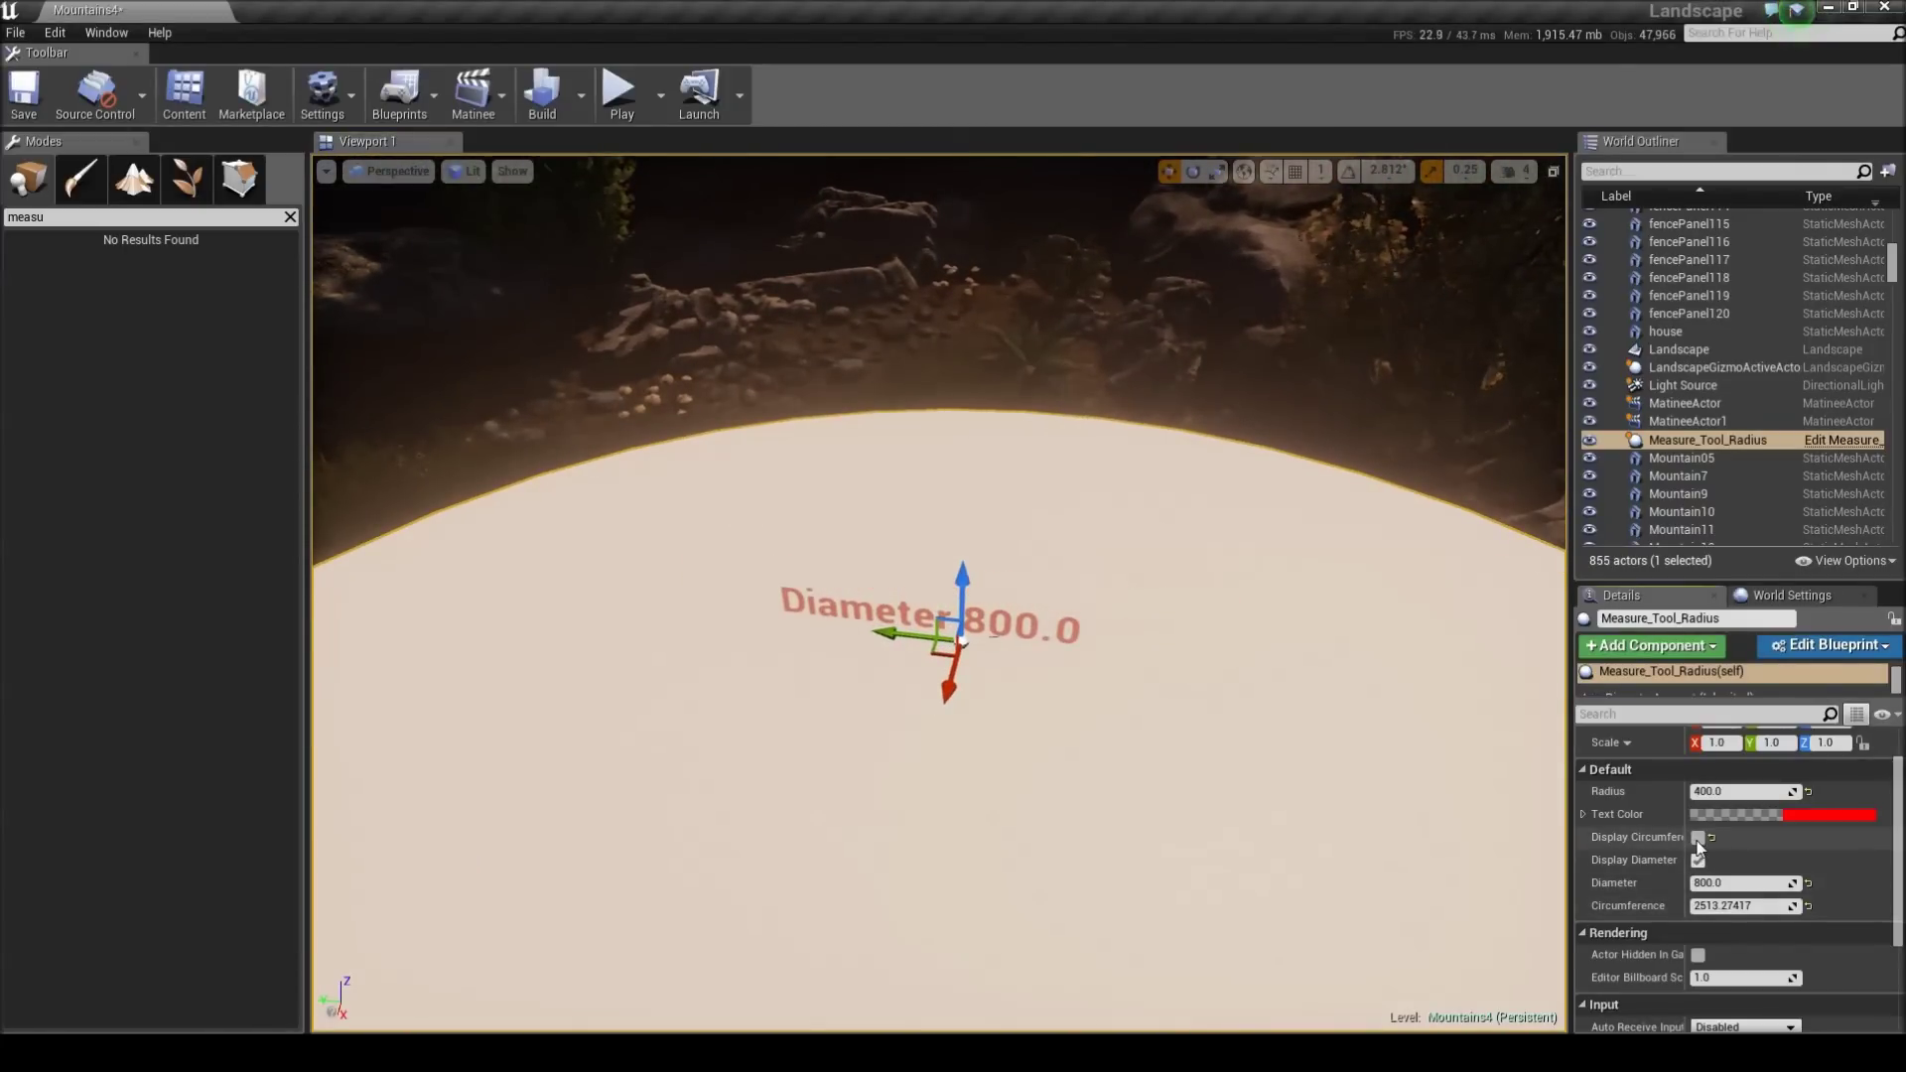
pyautogui.click(1697, 859)
pyautogui.click(1698, 859)
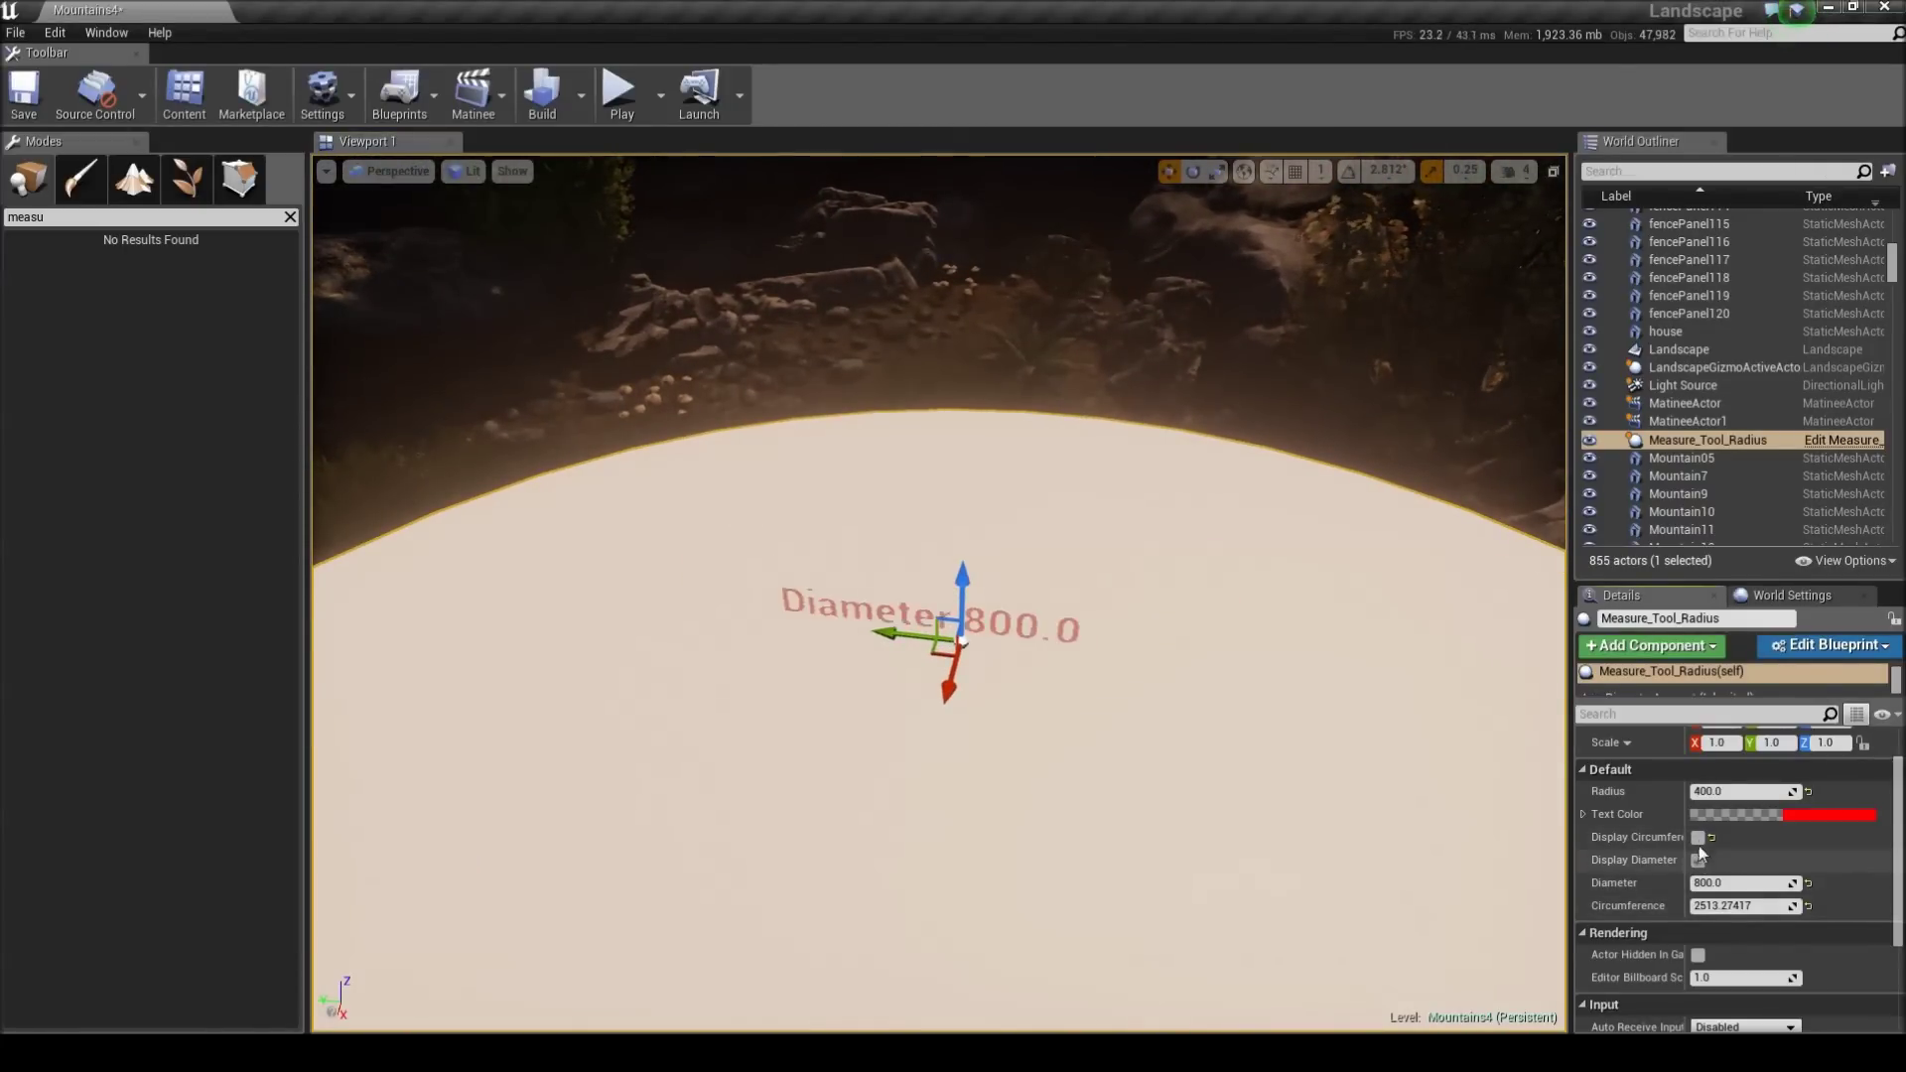
pyautogui.click(1698, 838)
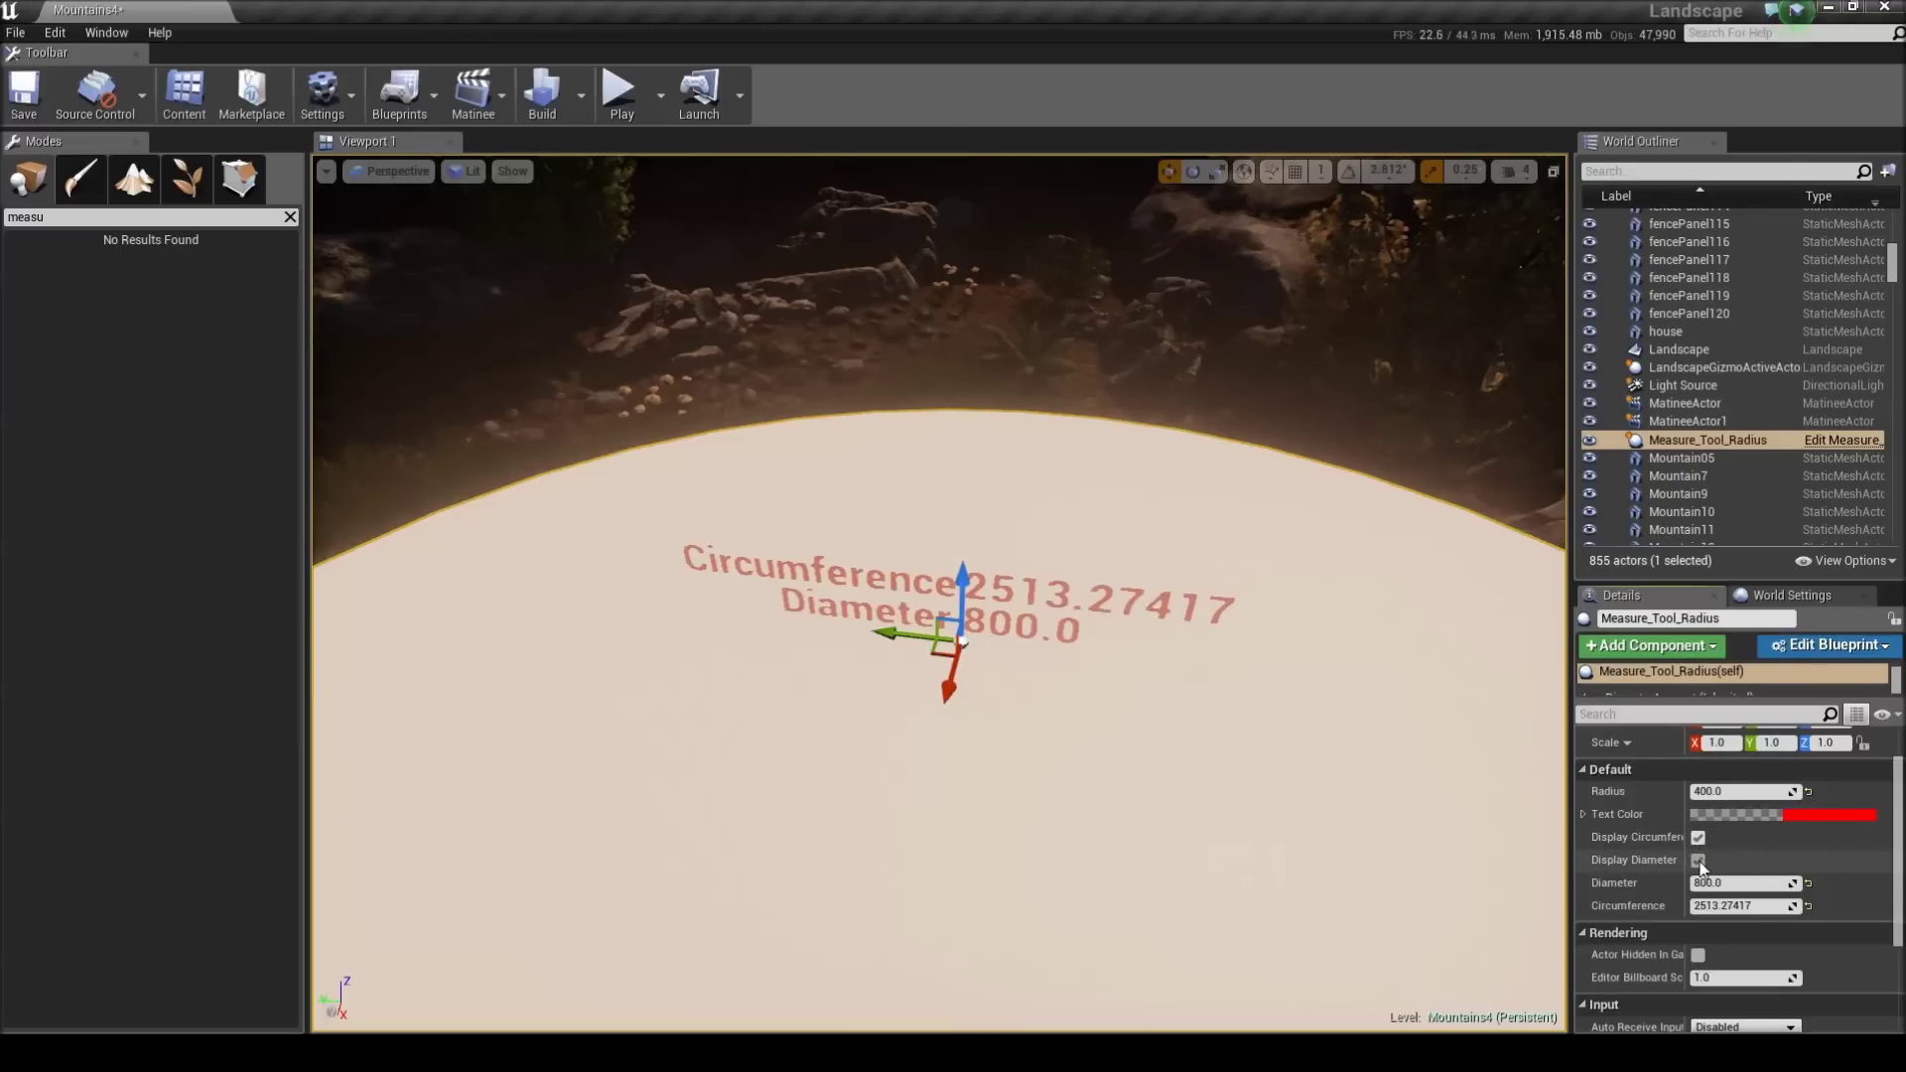
# - Delete the Measure_Tool_Radius actor from the level
pyautogui.moveTo(1224, 758)
pyautogui.mouseDown(button='right')
pyautogui.moveTo(1229, 794)
pyautogui.moveTo(1225, 759)
pyautogui.mouseUp(button='right')
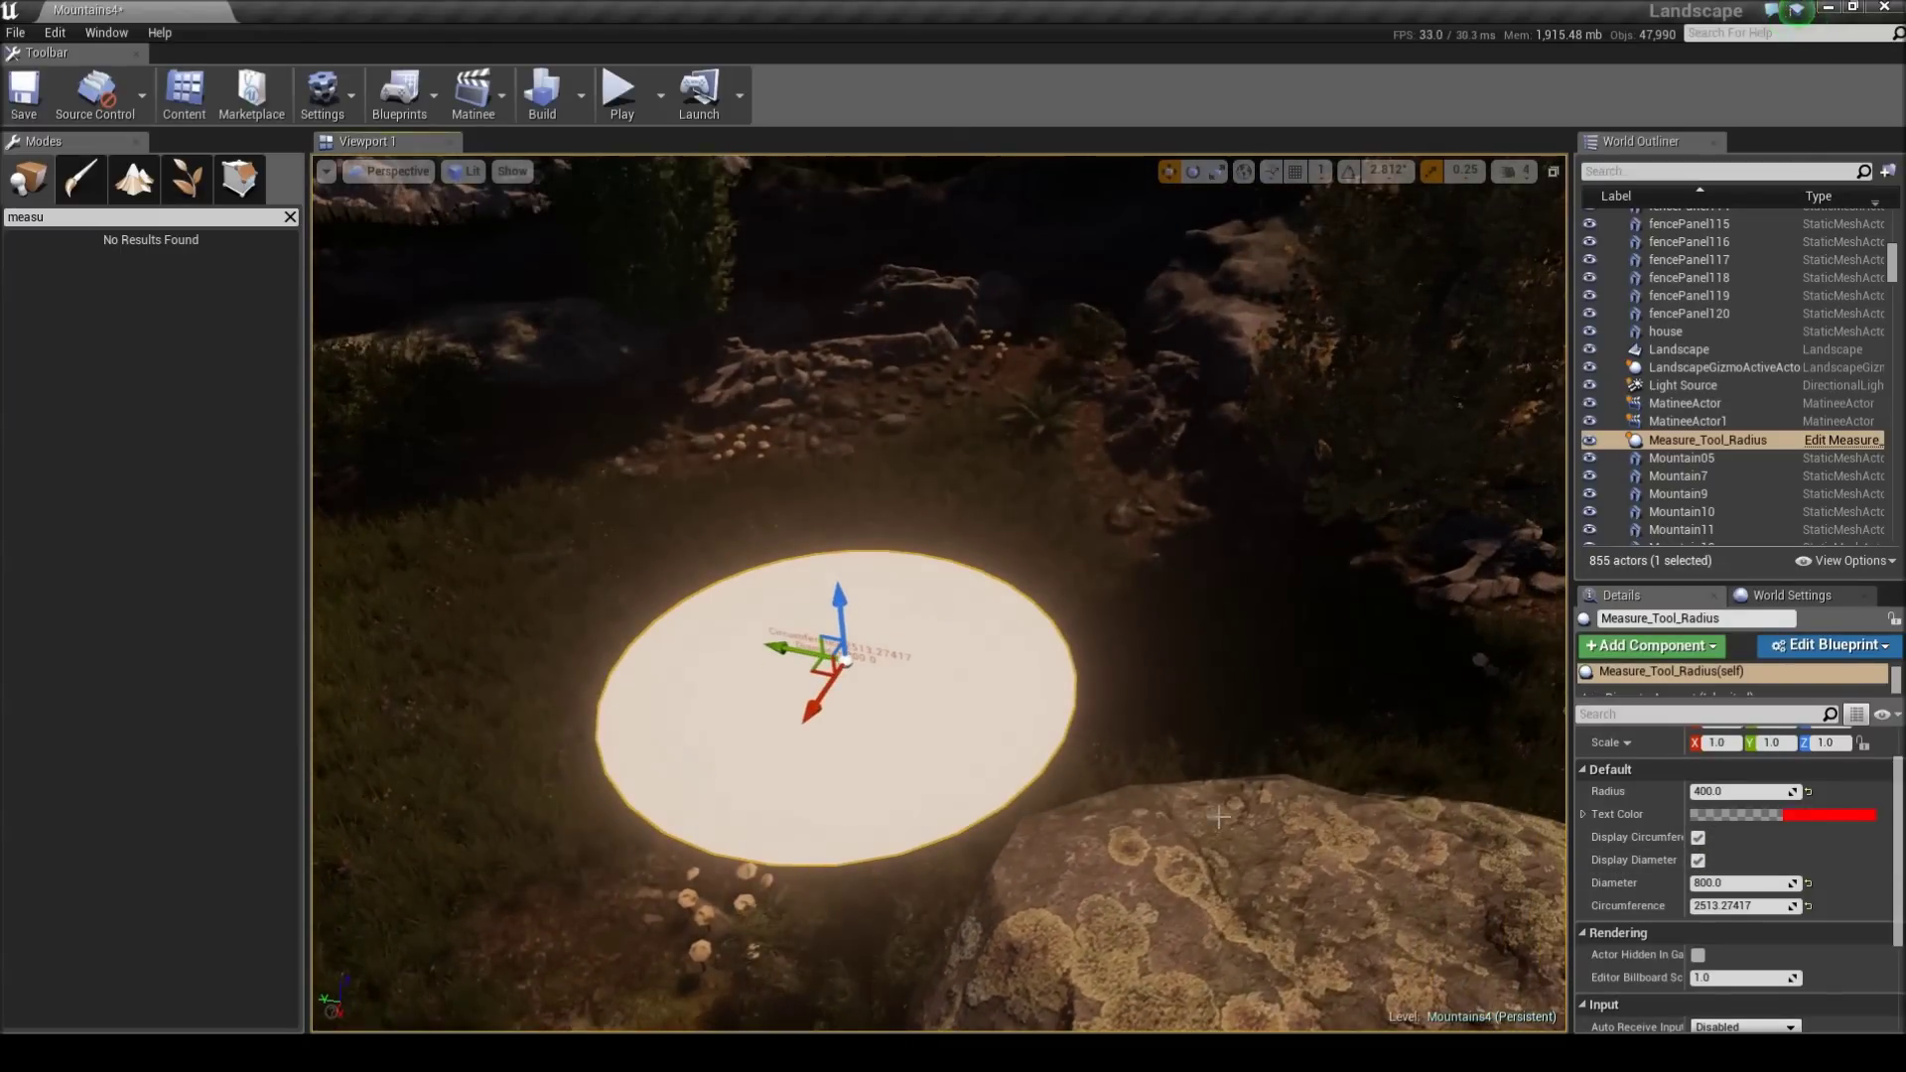
pyautogui.moveTo(1116, 695); pyautogui.dragTo(1125, 701, button='right')
pyautogui.press('Delete')
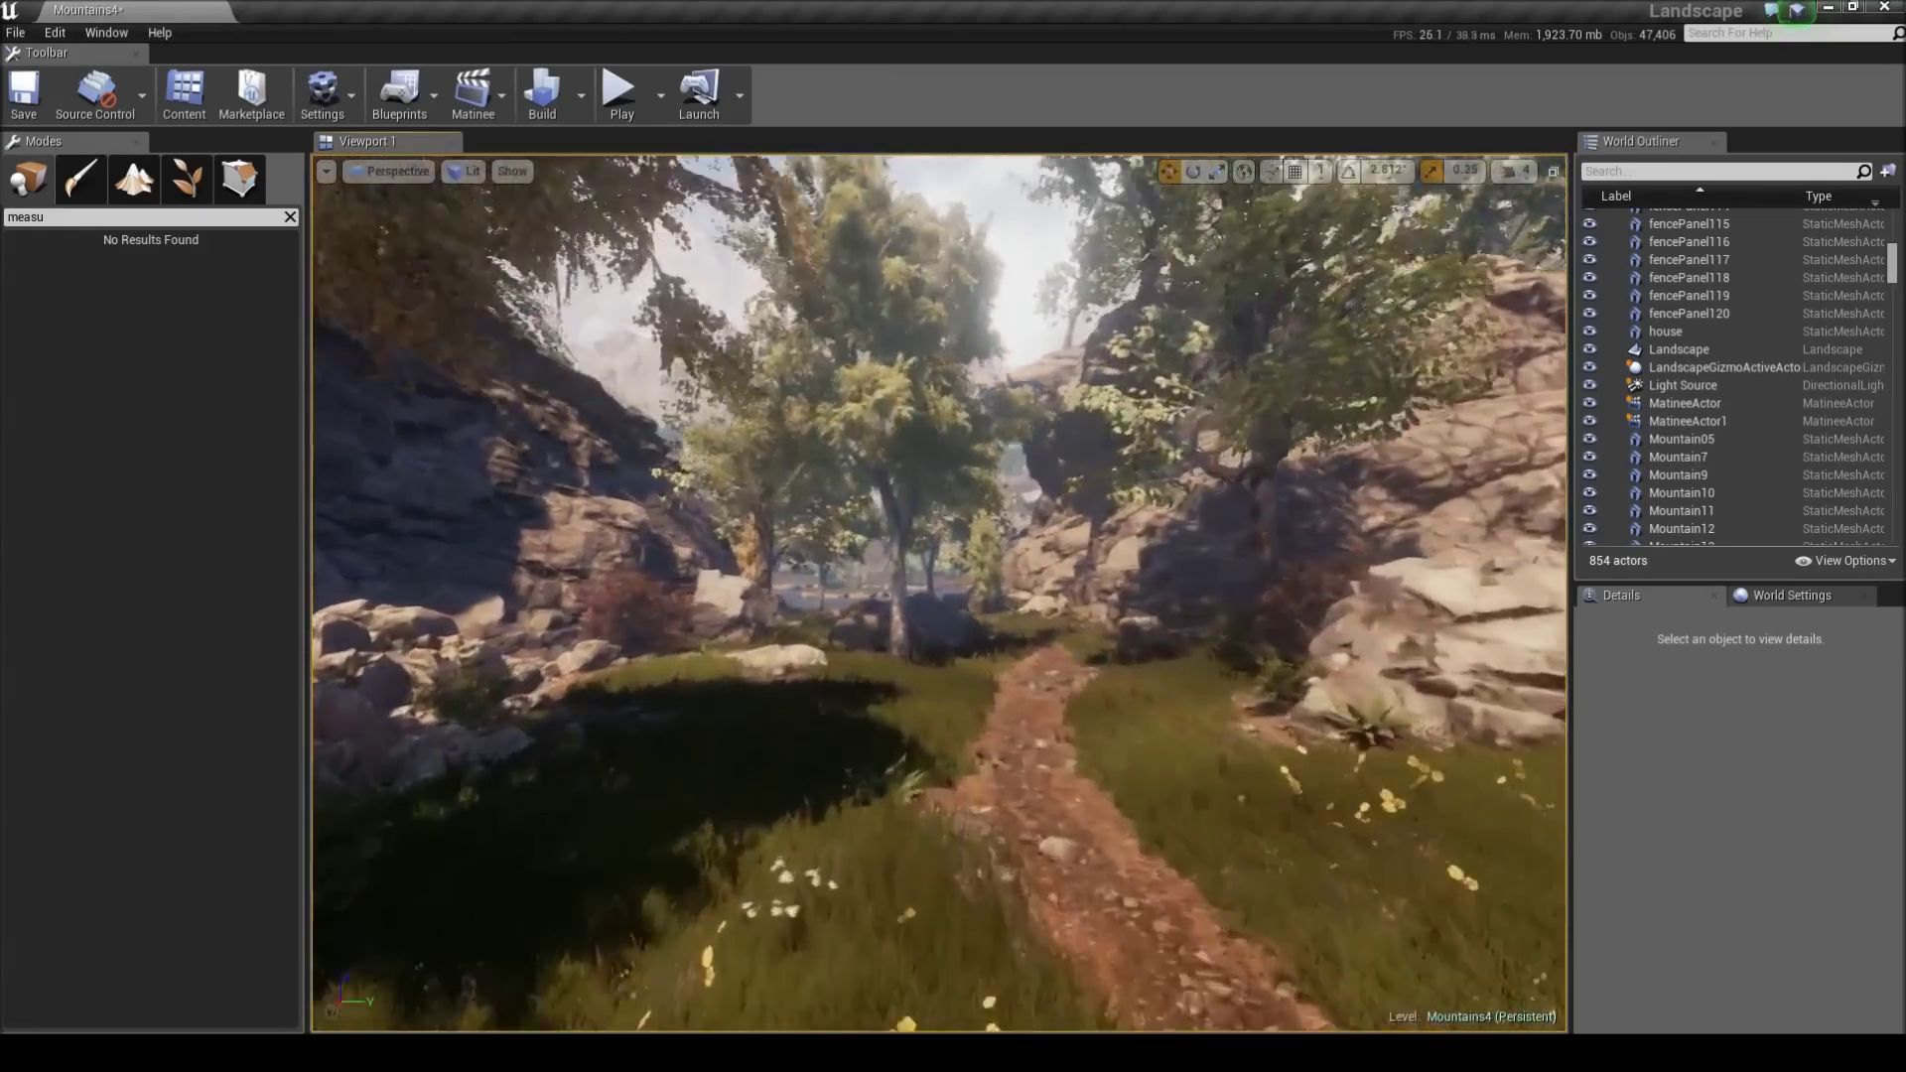
# - Place a Measure_Tool_Spline actor on the dirt path between the rocks
pyautogui.moveTo(1056, 478); pyautogui.dragTo(1056, 477, button='right')
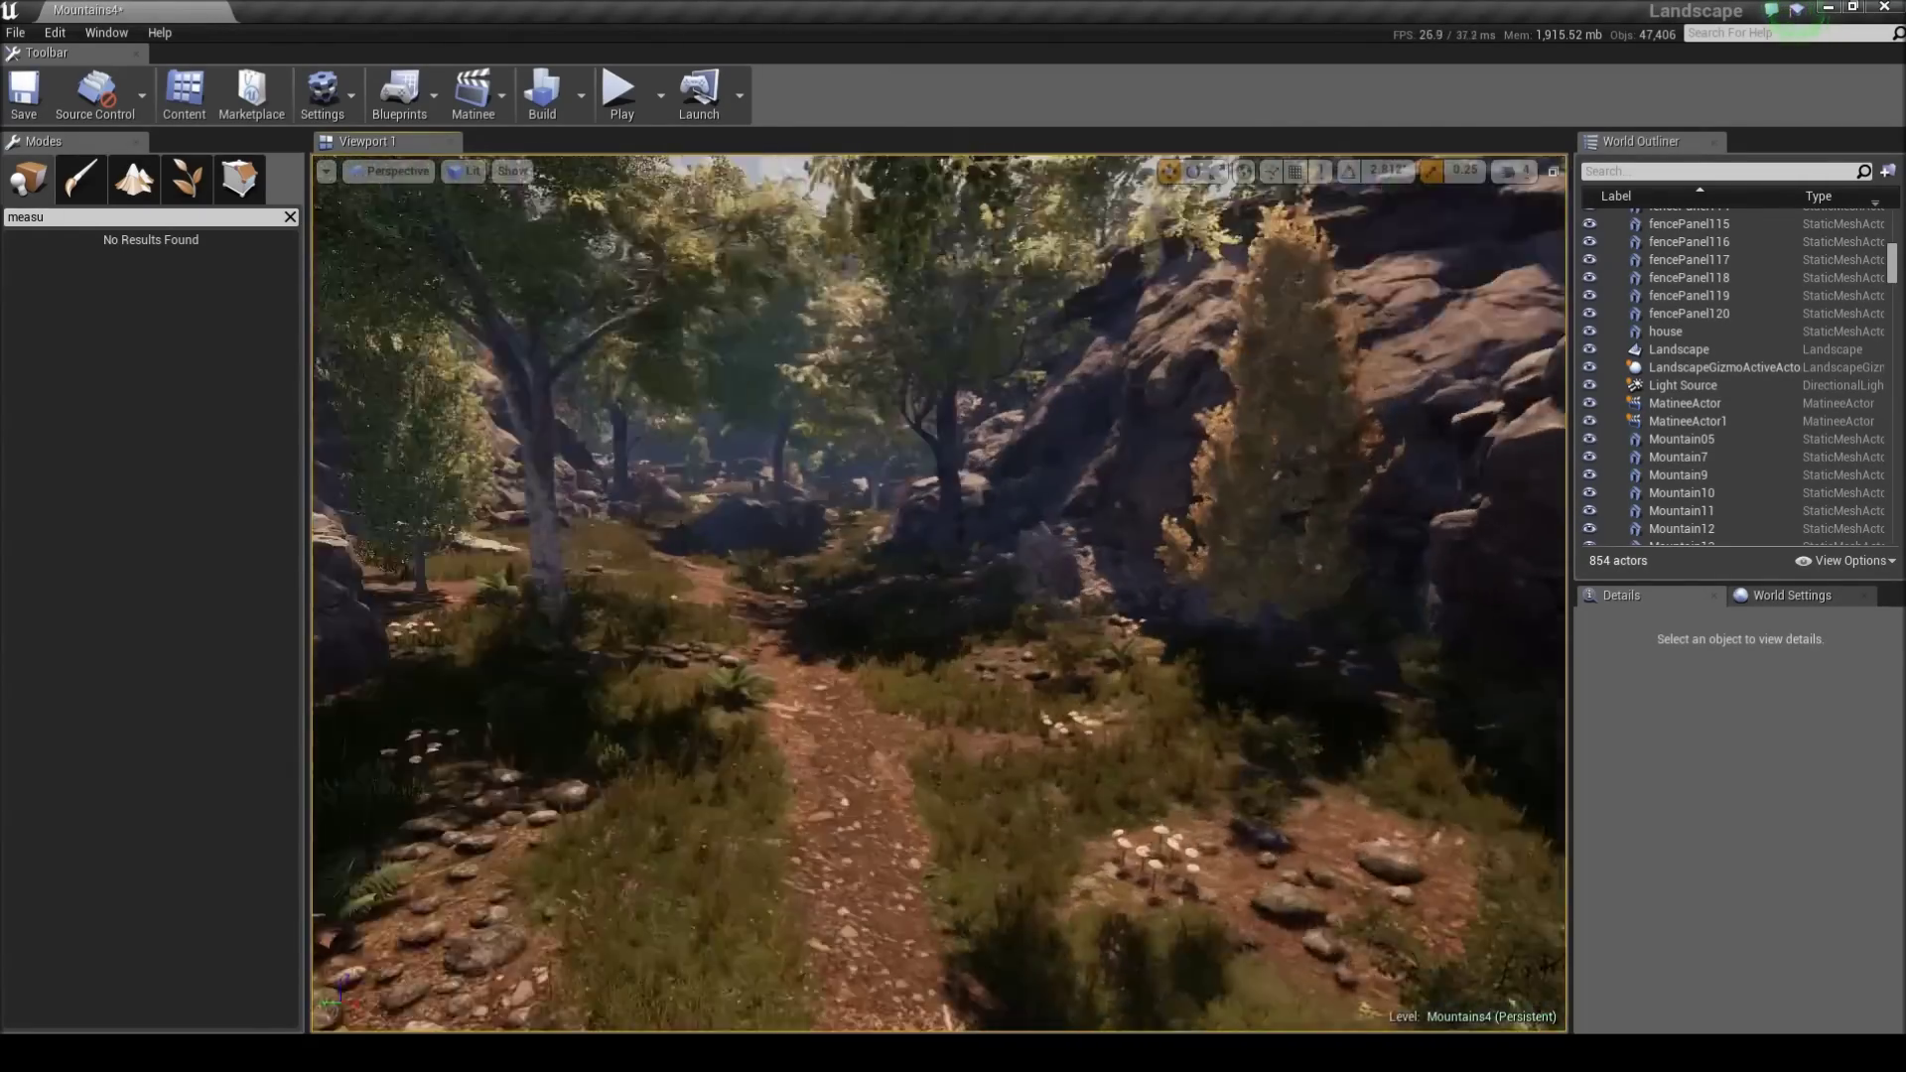
pyautogui.moveTo(1055, 478); pyautogui.dragTo(1056, 477, button='right')
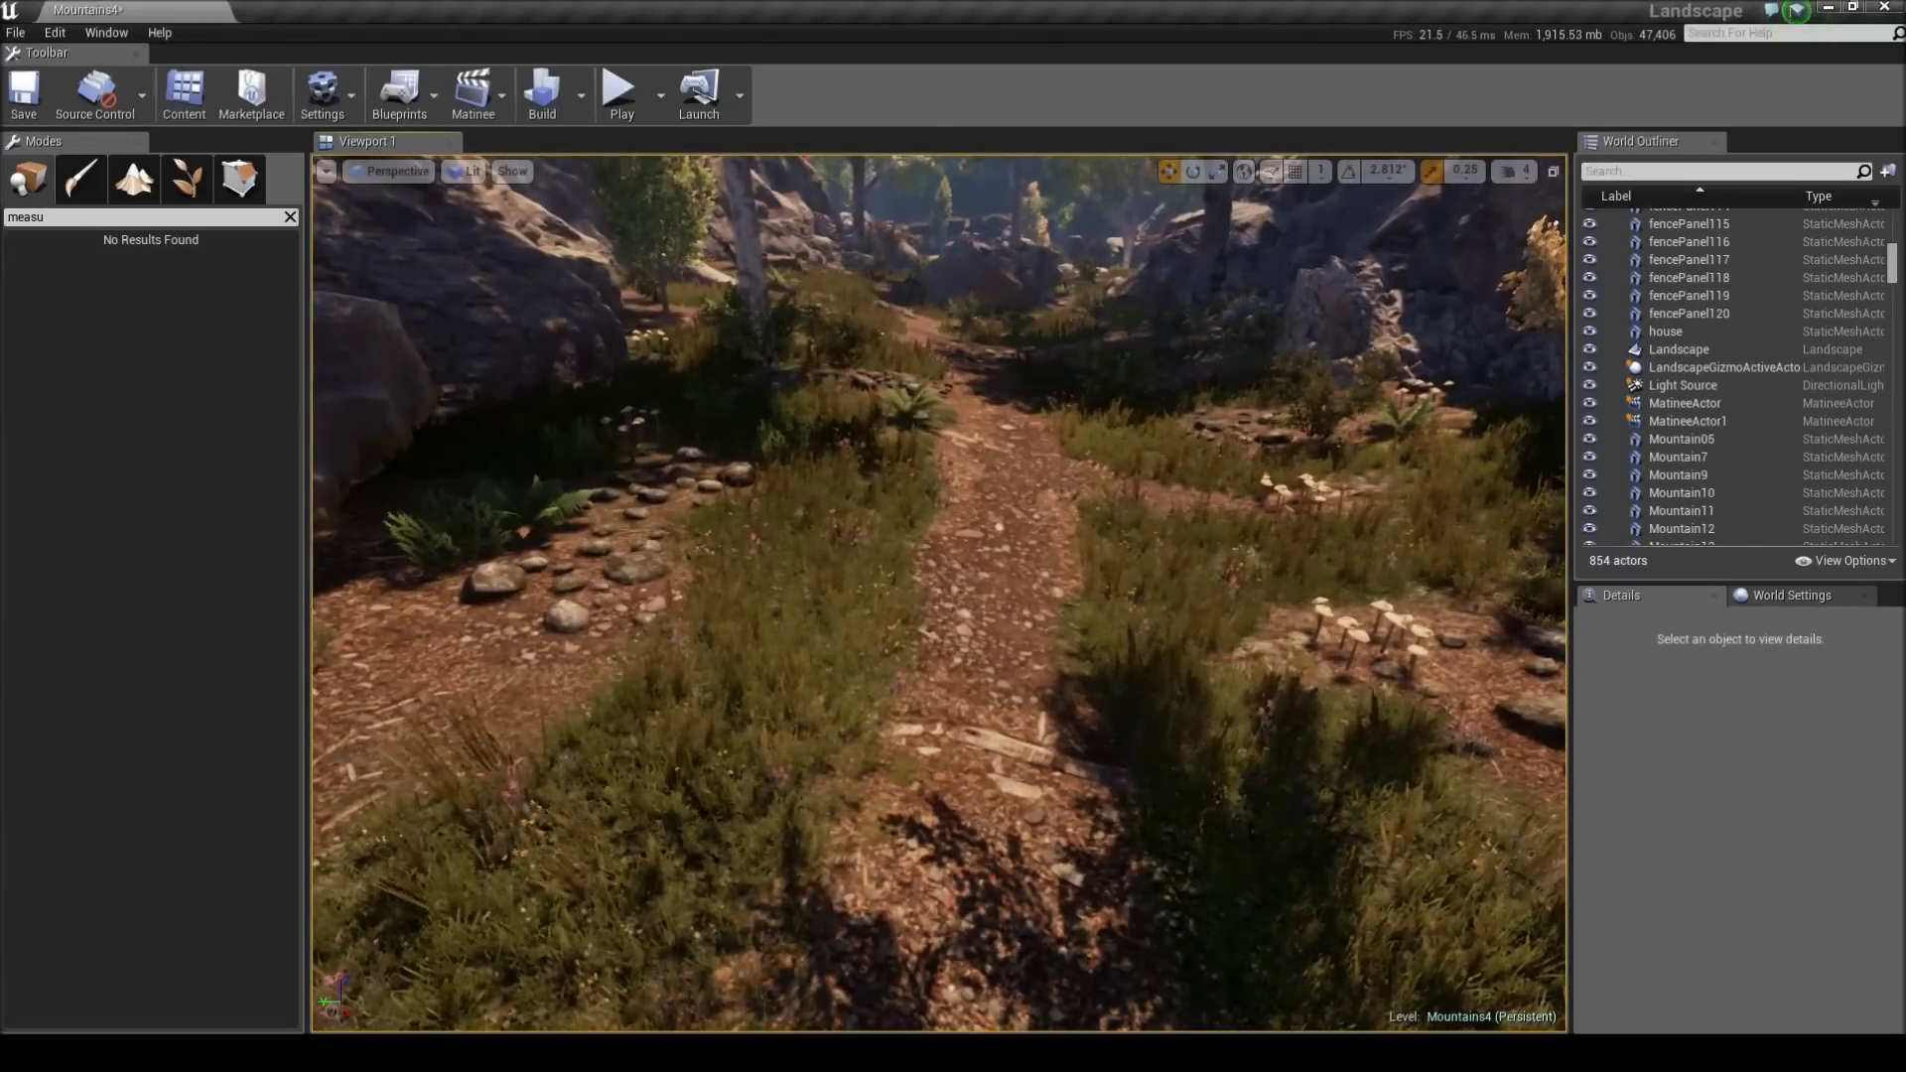
pyautogui.moveTo(447, 617); pyautogui.dragTo(346, 436)
pyautogui.moveTo(346, 435); pyautogui.dragTo(347, 436, button='right')
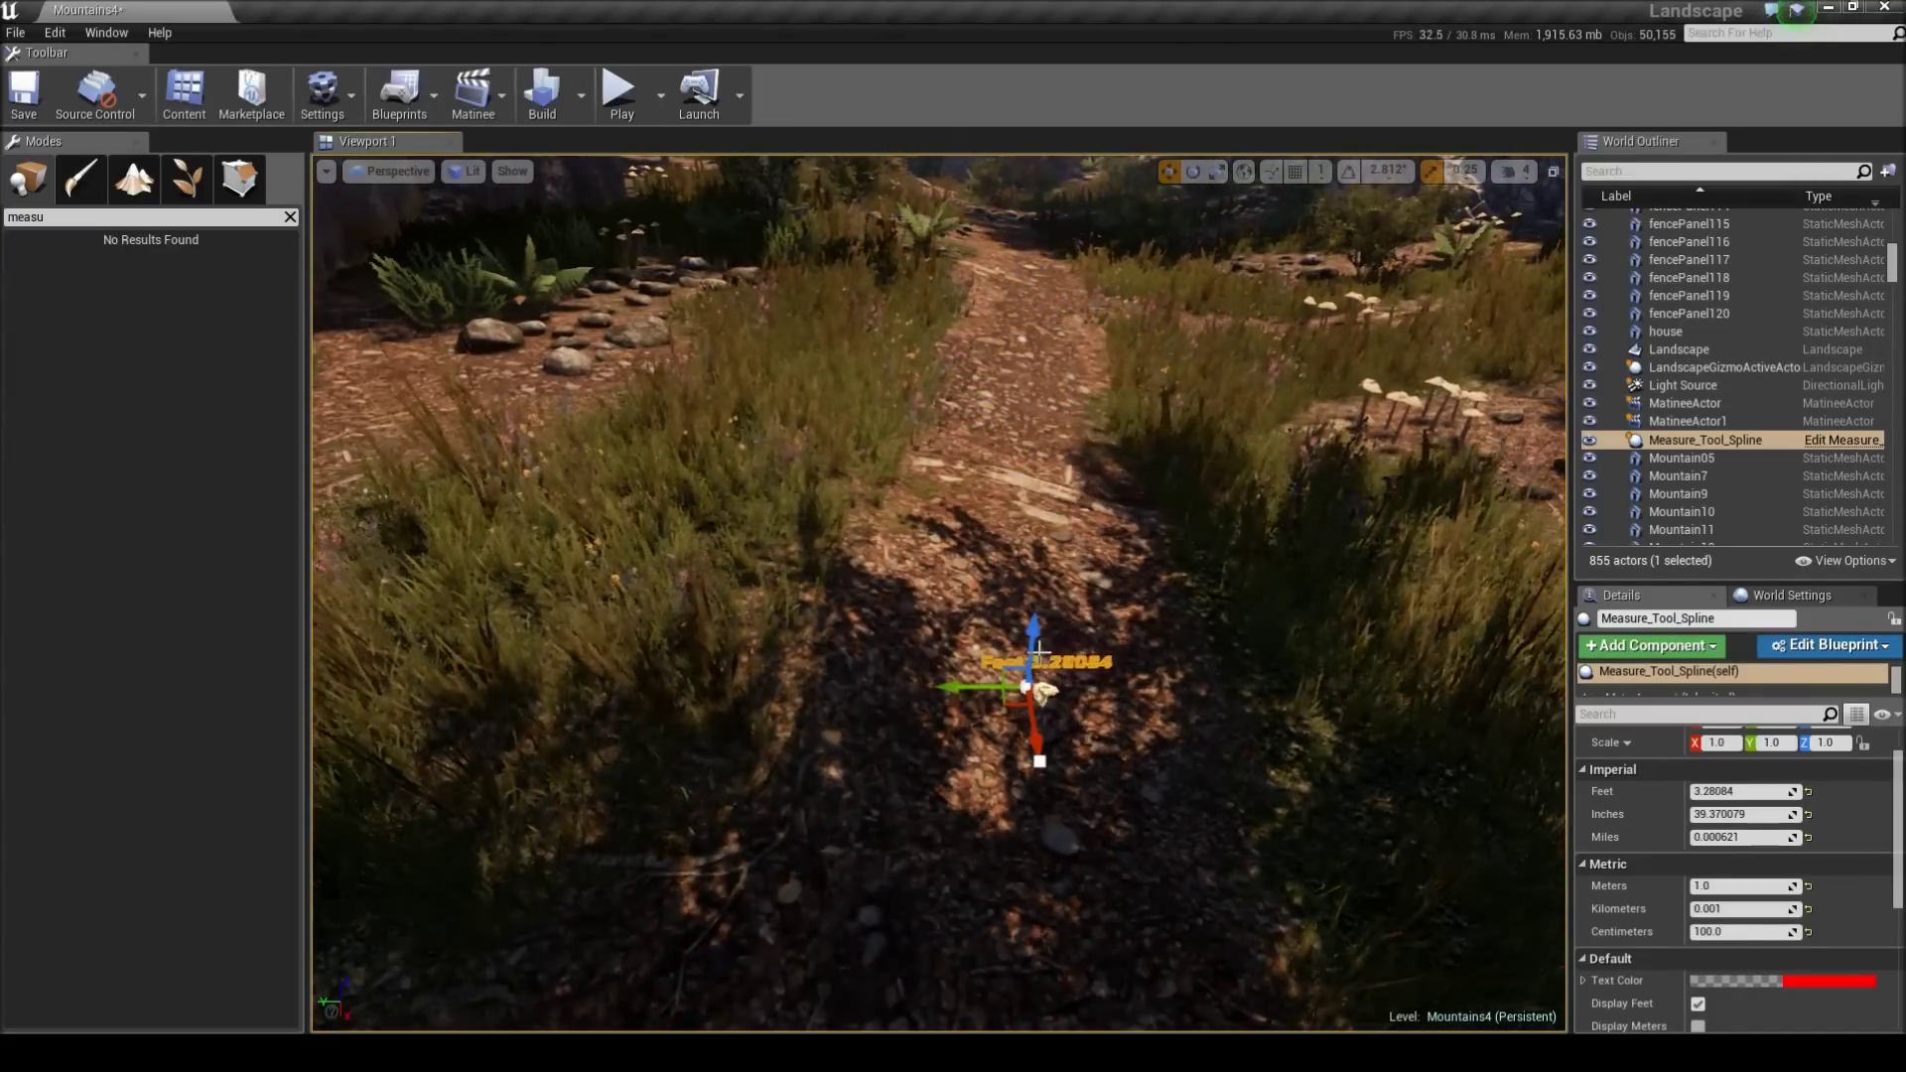
# - Enable Display Meters on the Measure_Tool_Spline actor so its label shows meters along with feet
pyautogui.moveTo(1051, 656); pyautogui.dragTo(1050, 218, button='middle')
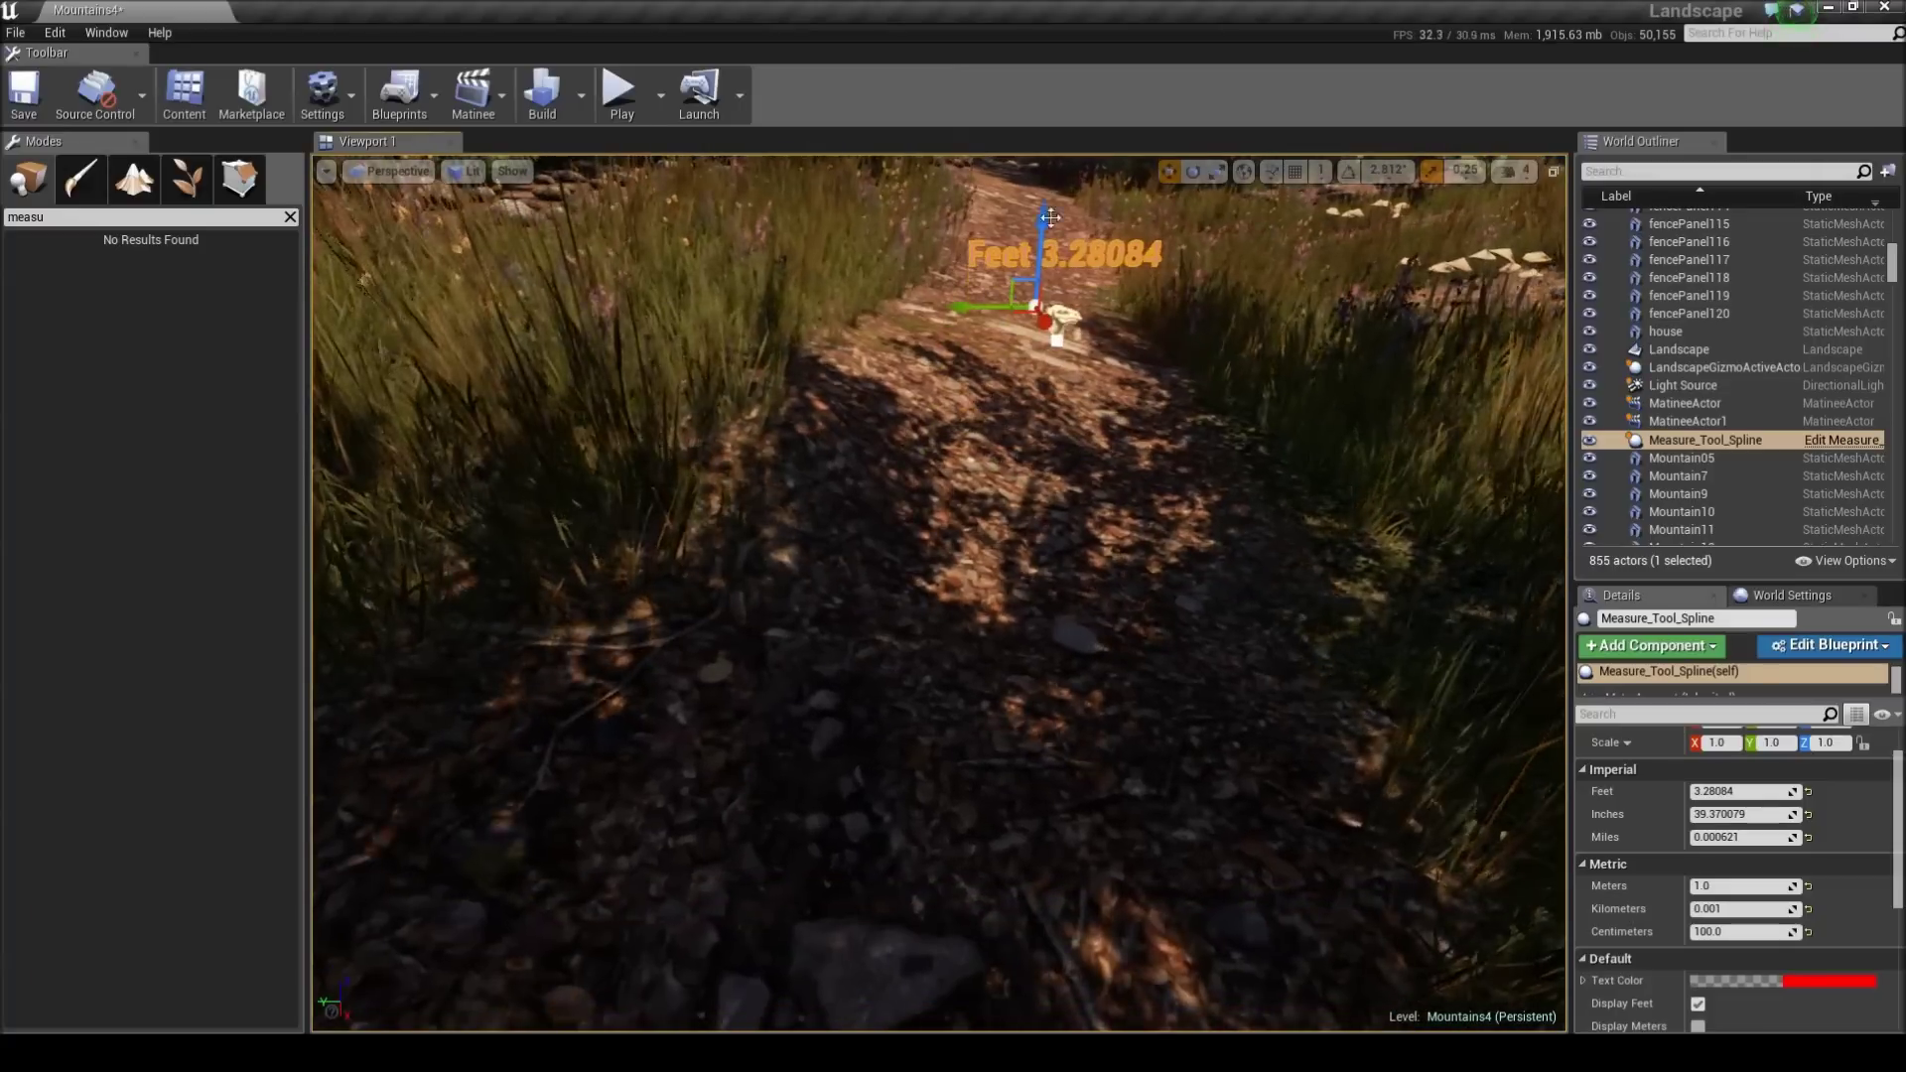
pyautogui.moveTo(1162, 463)
pyautogui.mouseDown(button='middle')
pyautogui.moveTo(1141, 576)
pyautogui.moveTo(1162, 463)
pyautogui.mouseUp(button='middle')
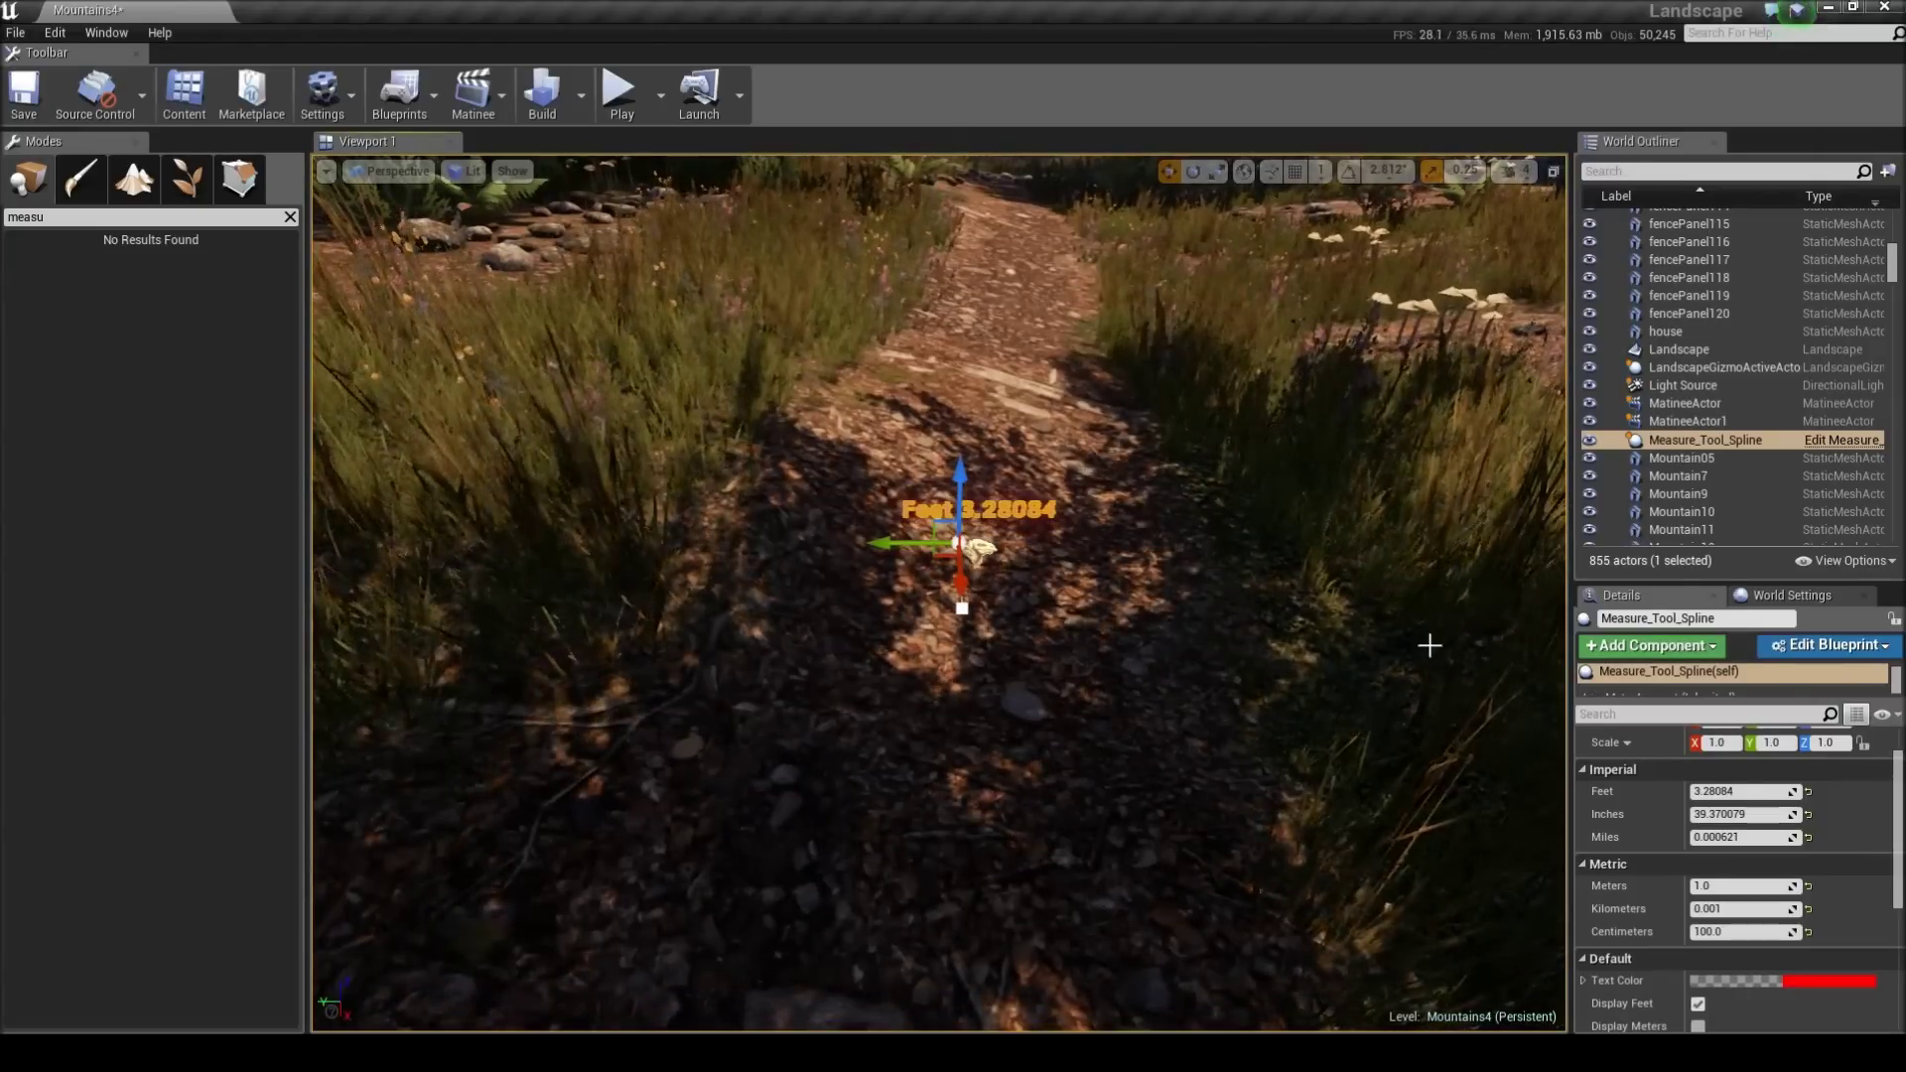
pyautogui.scroll(-1, 1795, 877)
pyautogui.scroll(-1, 1795, 877)
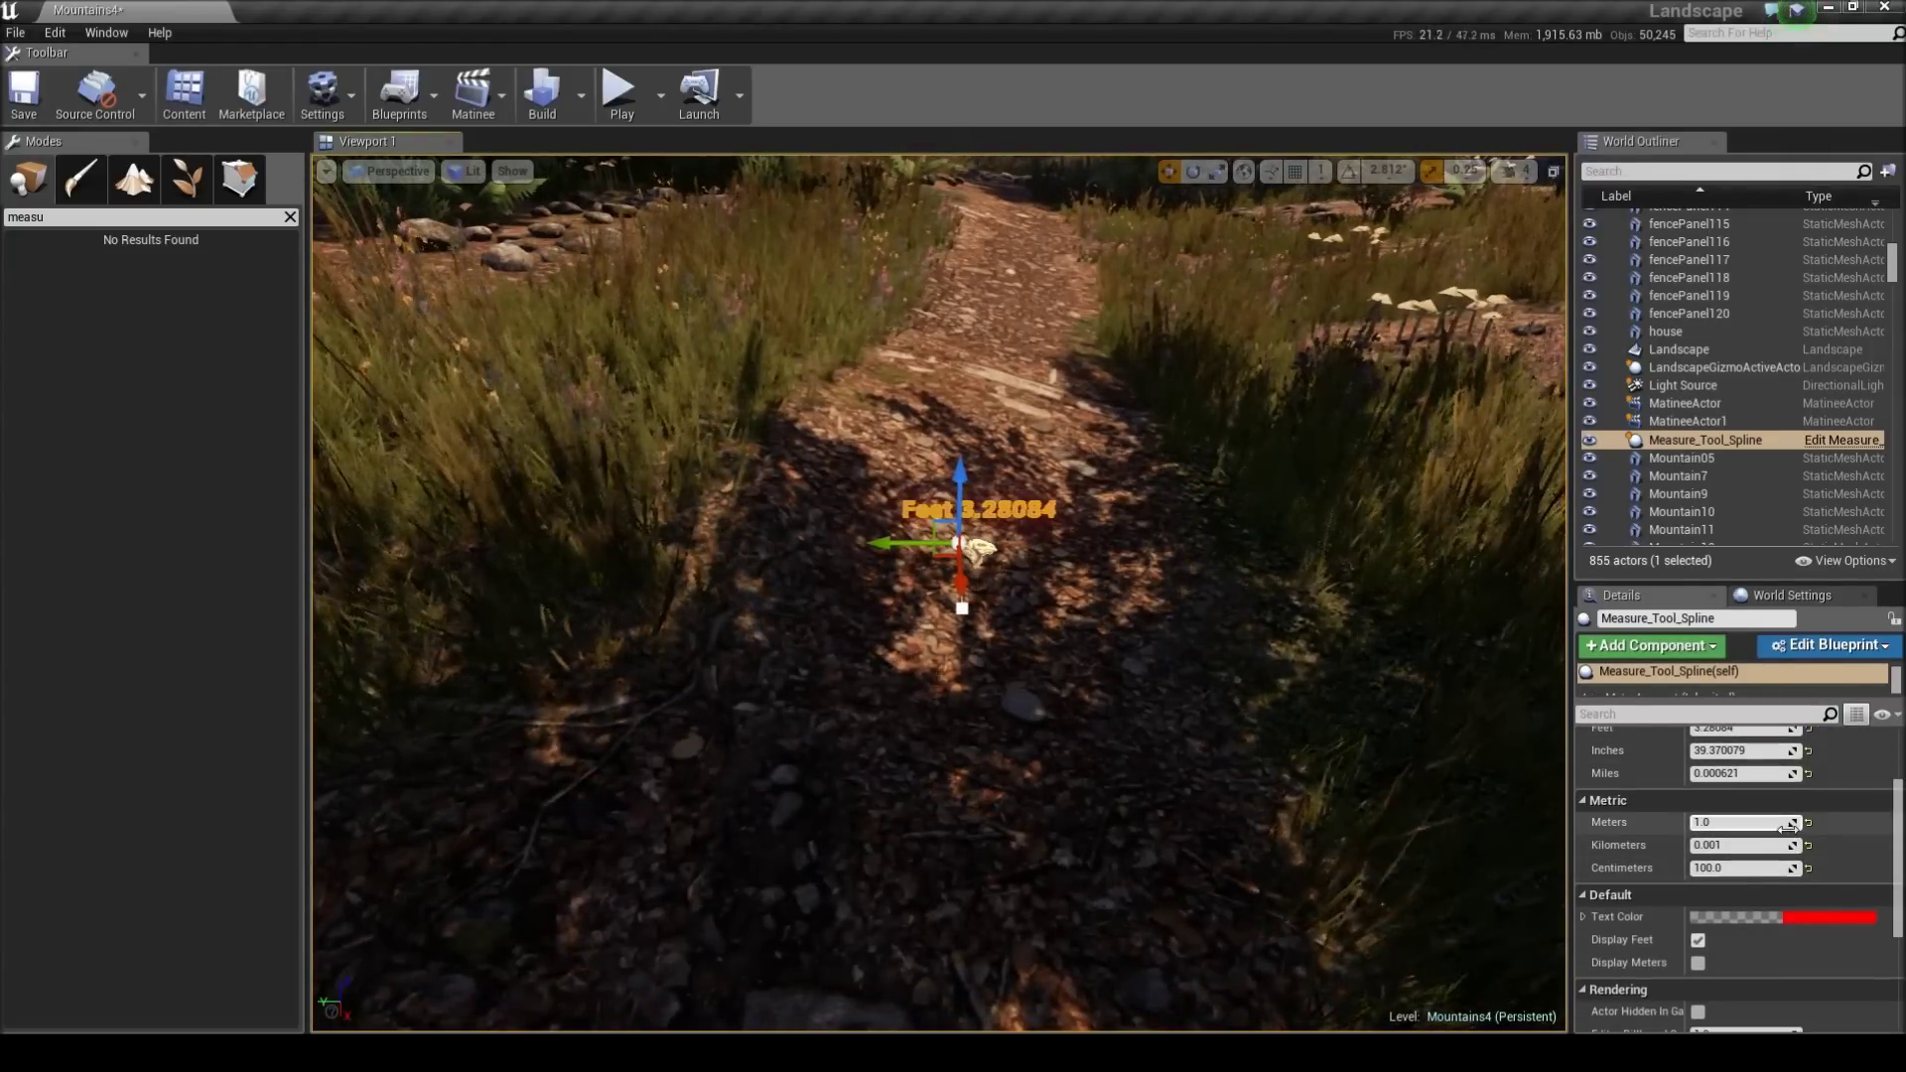
pyautogui.moveTo(1390, 695); pyautogui.dragTo(1382, 551, button='right')
pyautogui.moveTo(1092, 784); pyautogui.dragTo(1219, 757)
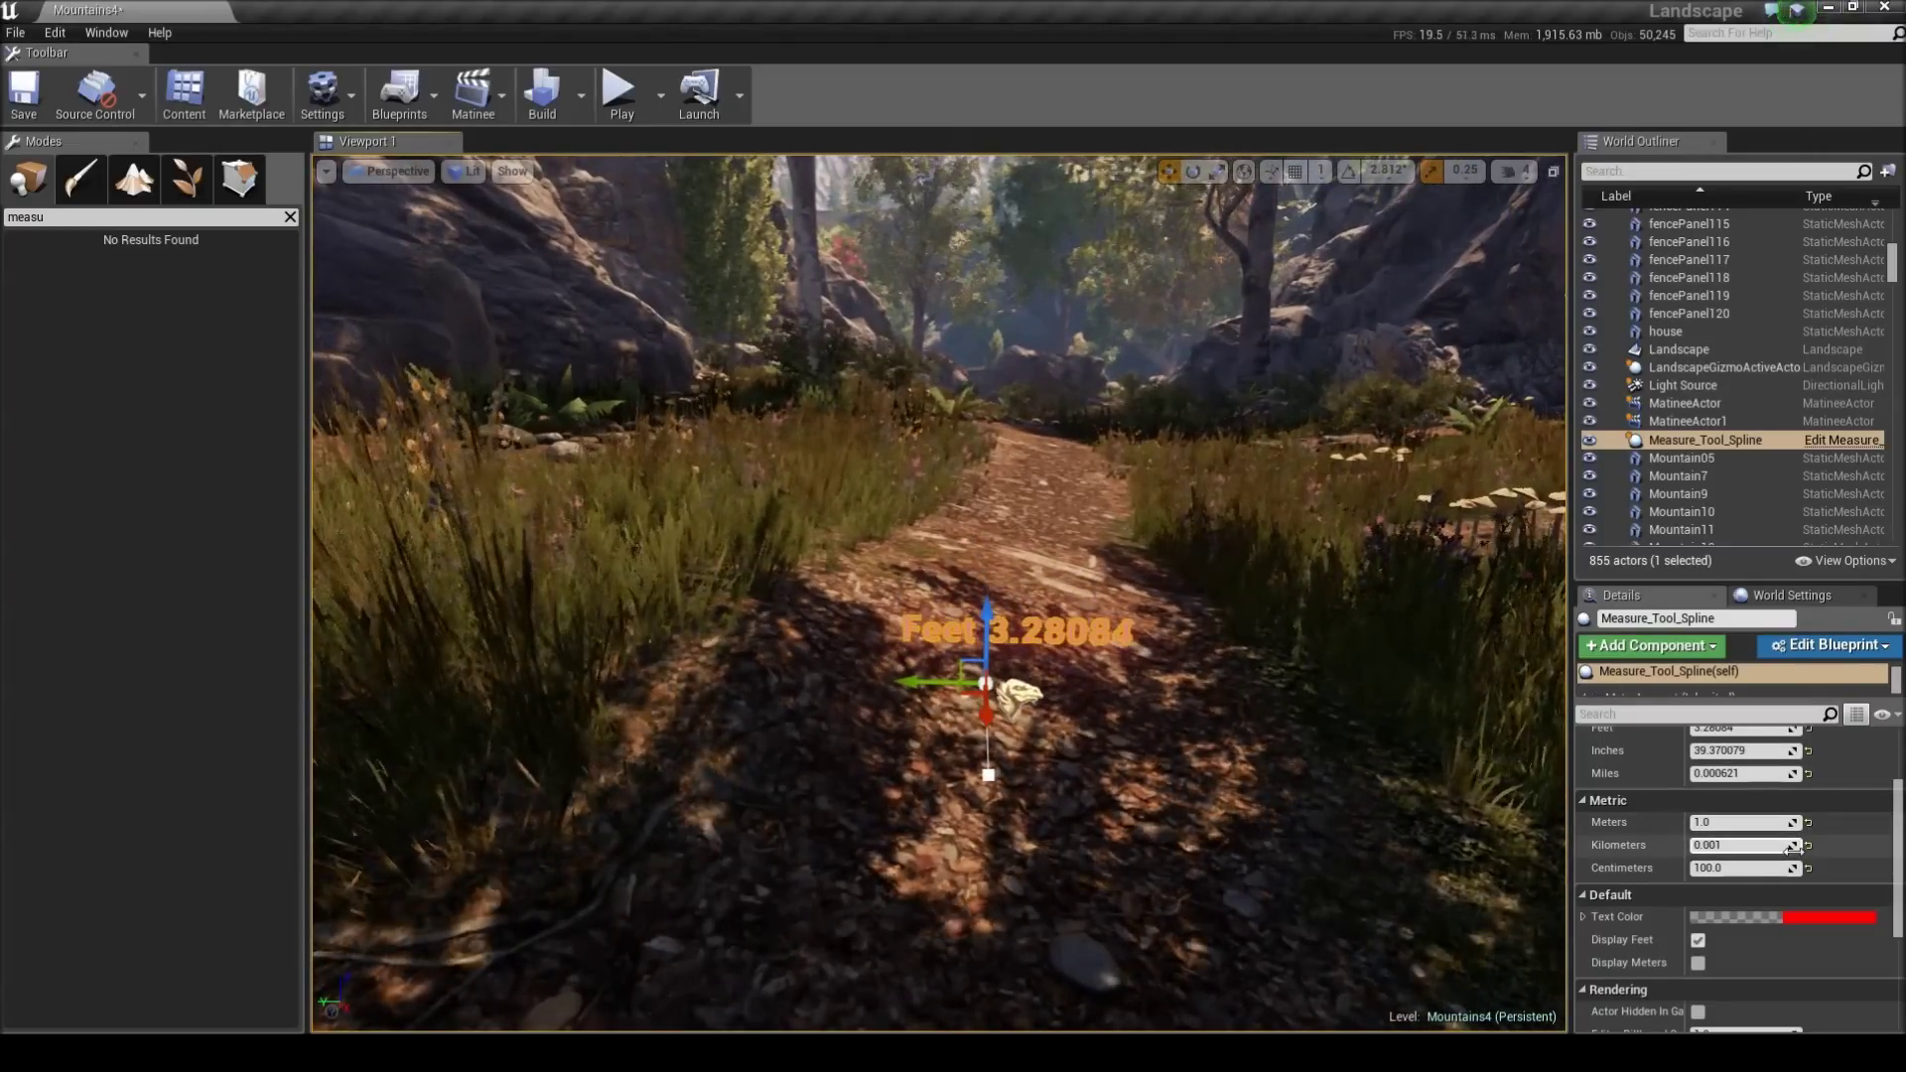
pyautogui.click(1699, 964)
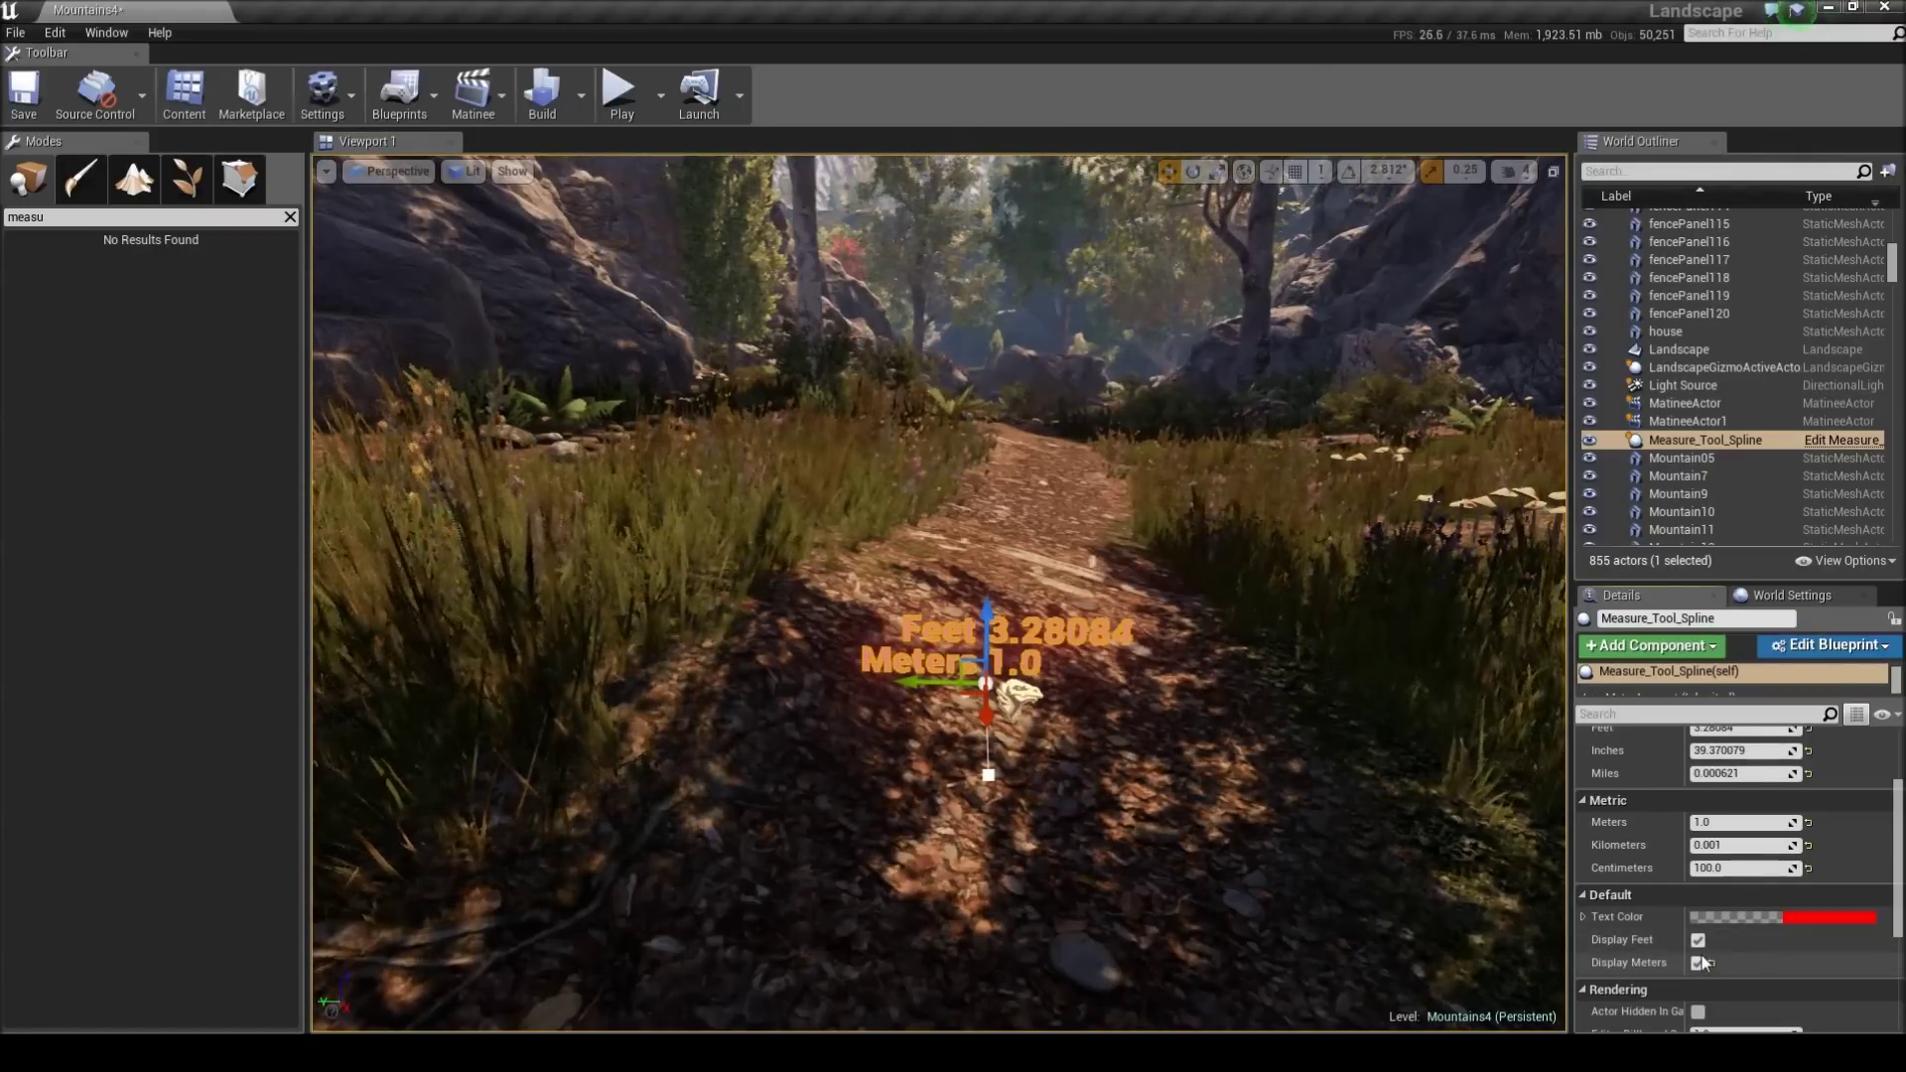
# - Toggle the spline tool's Display Feet and Display Meters options off and back on
pyautogui.moveTo(1288, 822); pyautogui.dragTo(1290, 830, button='right')
pyautogui.press('w')
pyautogui.moveTo(1175, 775); pyautogui.dragTo(1178, 806, button='right')
pyautogui.moveTo(1294, 899); pyautogui.dragTo(1294, 873, button='right')
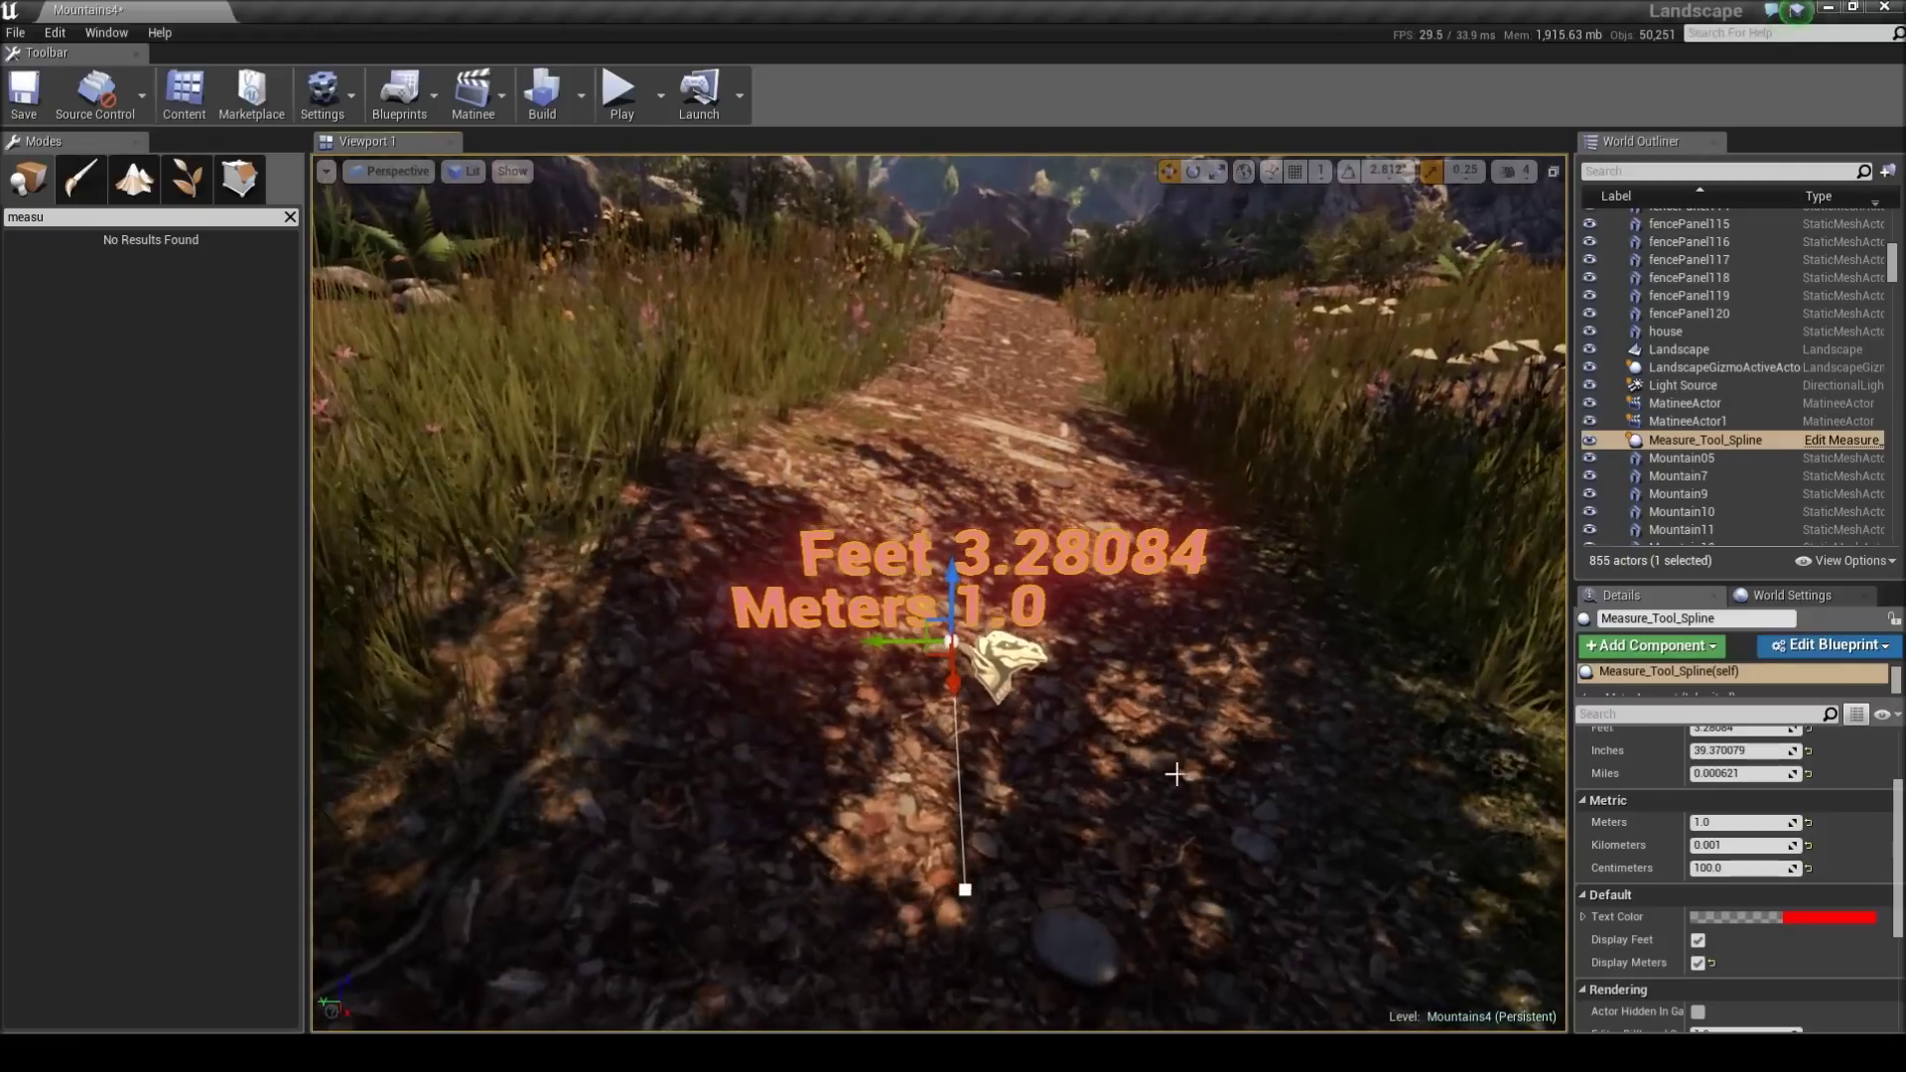
pyautogui.click(1697, 940)
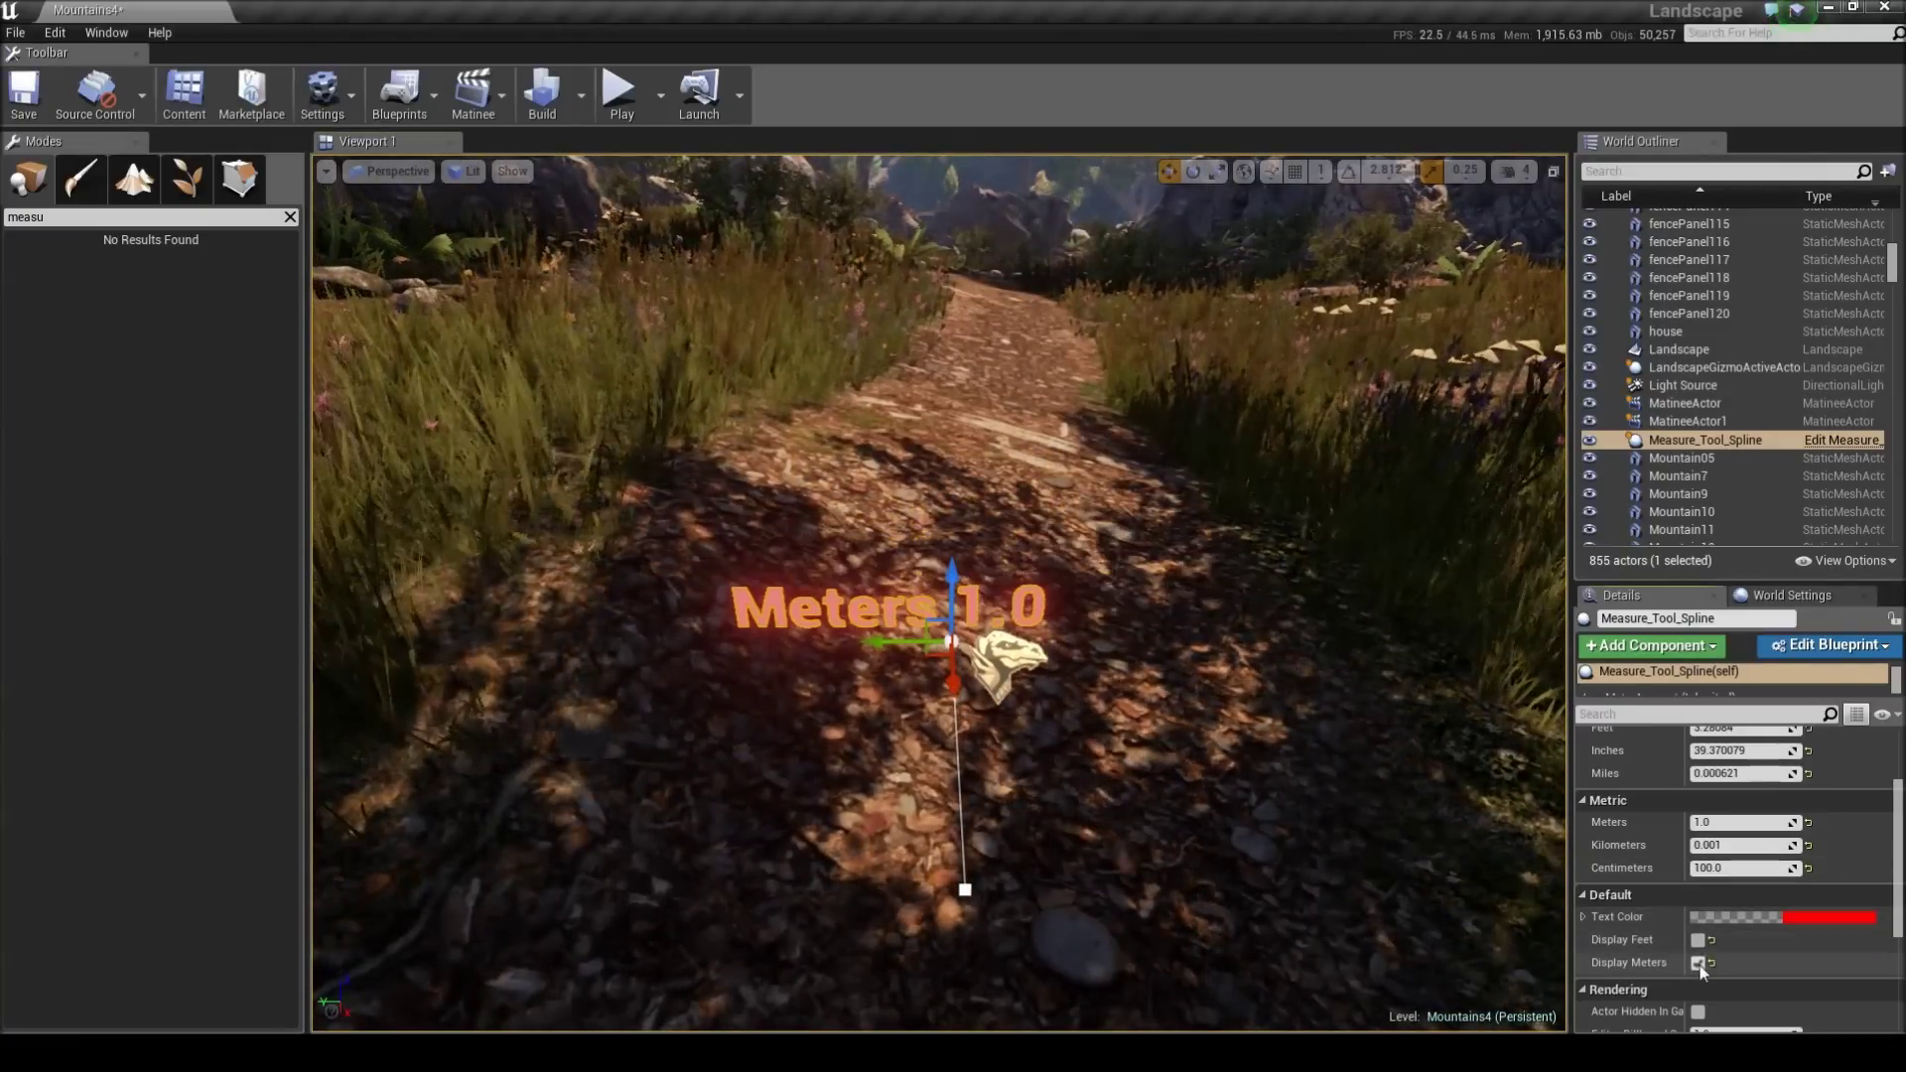
pyautogui.click(1697, 940)
pyautogui.click(1698, 962)
pyautogui.click(1697, 962)
# - Move the Measure_Tool_Spline's end point up the dirt path, stretching the spline to about 17.5 m
pyautogui.scroll(3, 1703, 959)
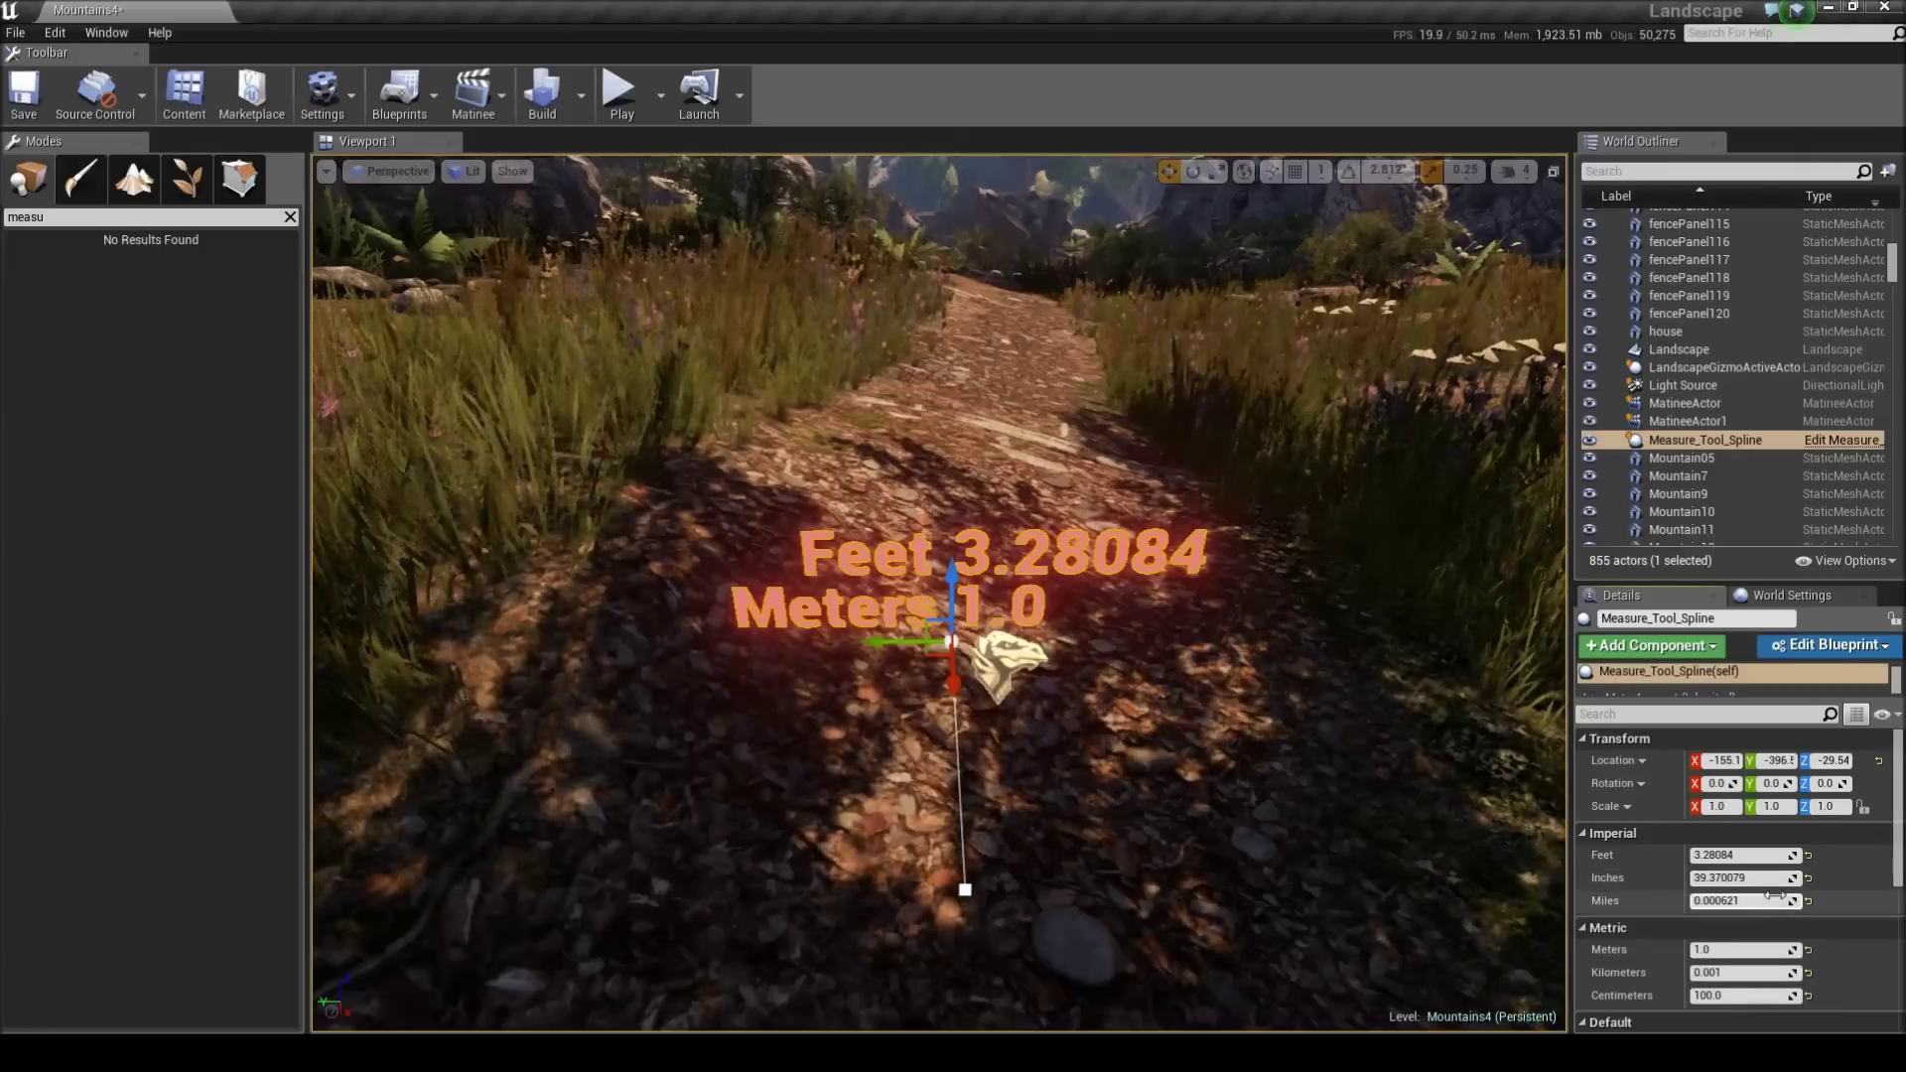
pyautogui.scroll(-2, 1773, 903)
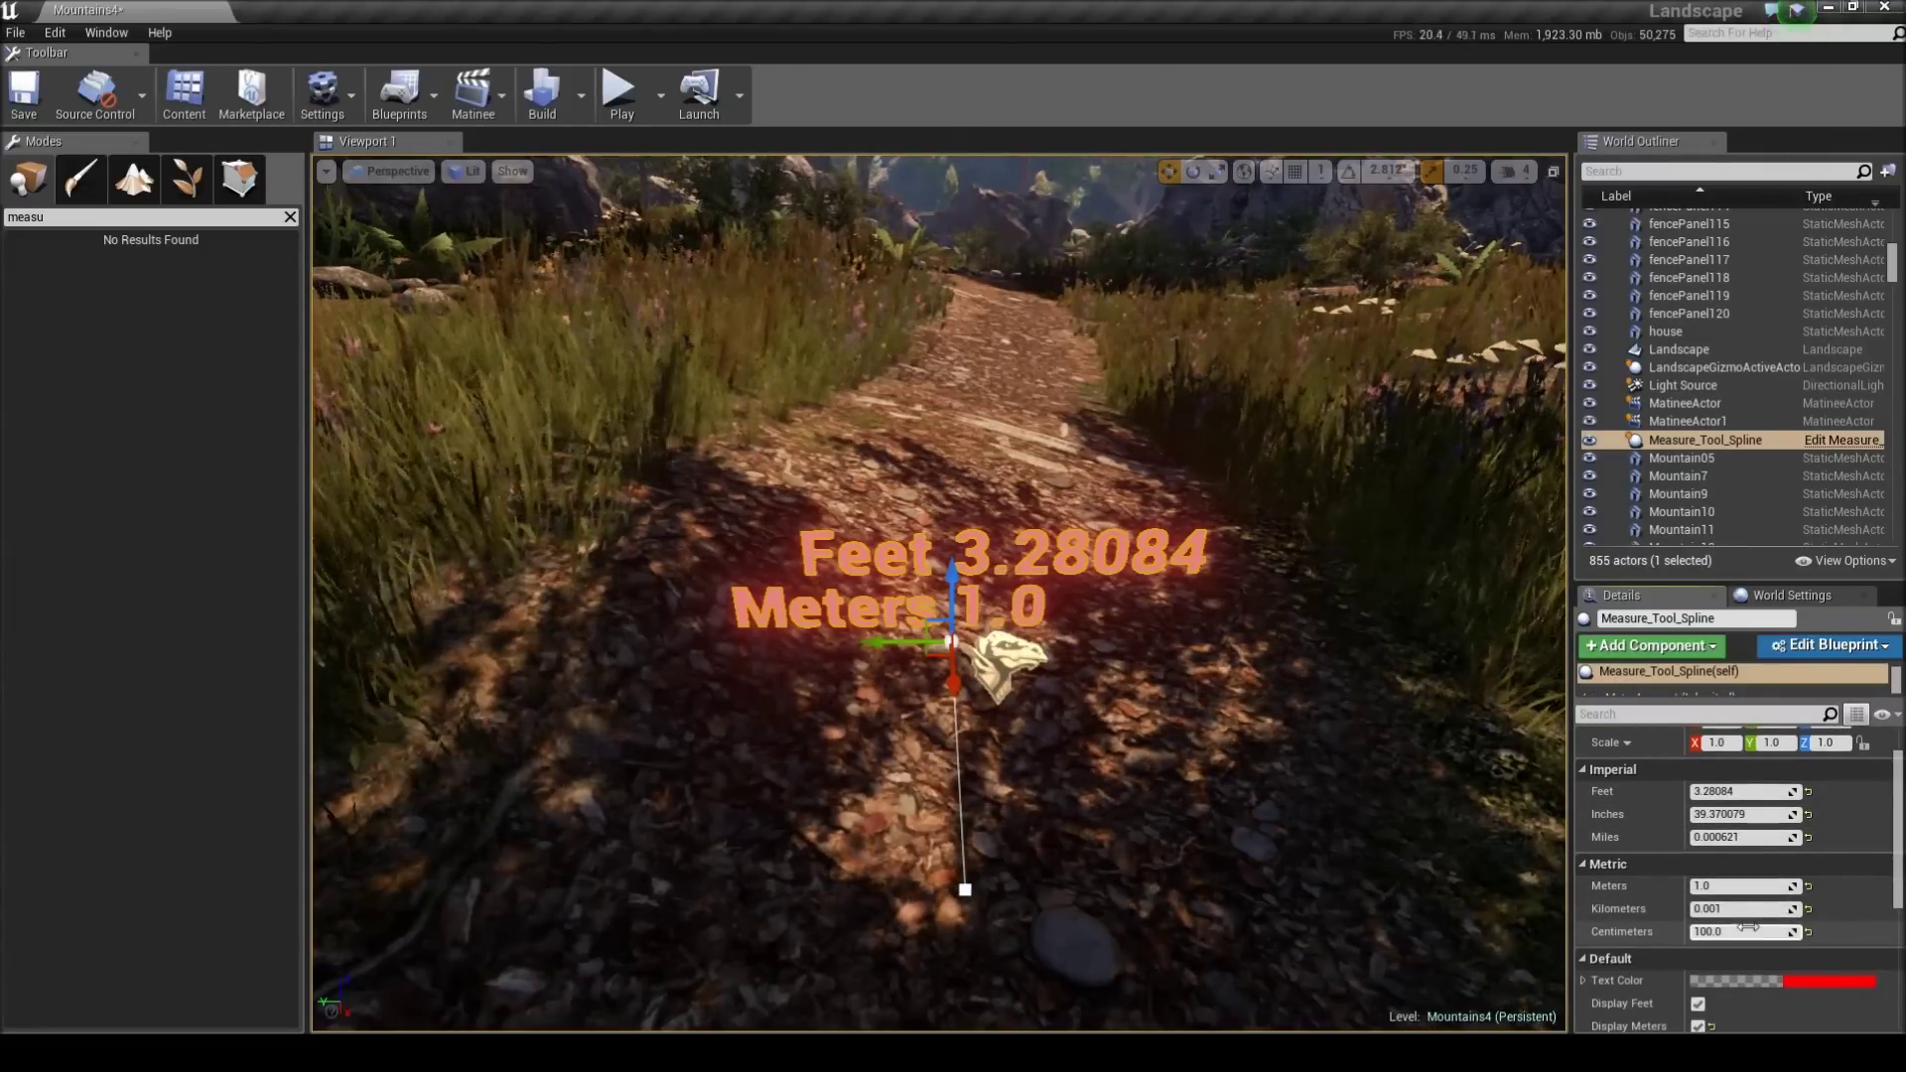
pyautogui.moveTo(1052, 861); pyautogui.dragTo(1047, 925, button='right')
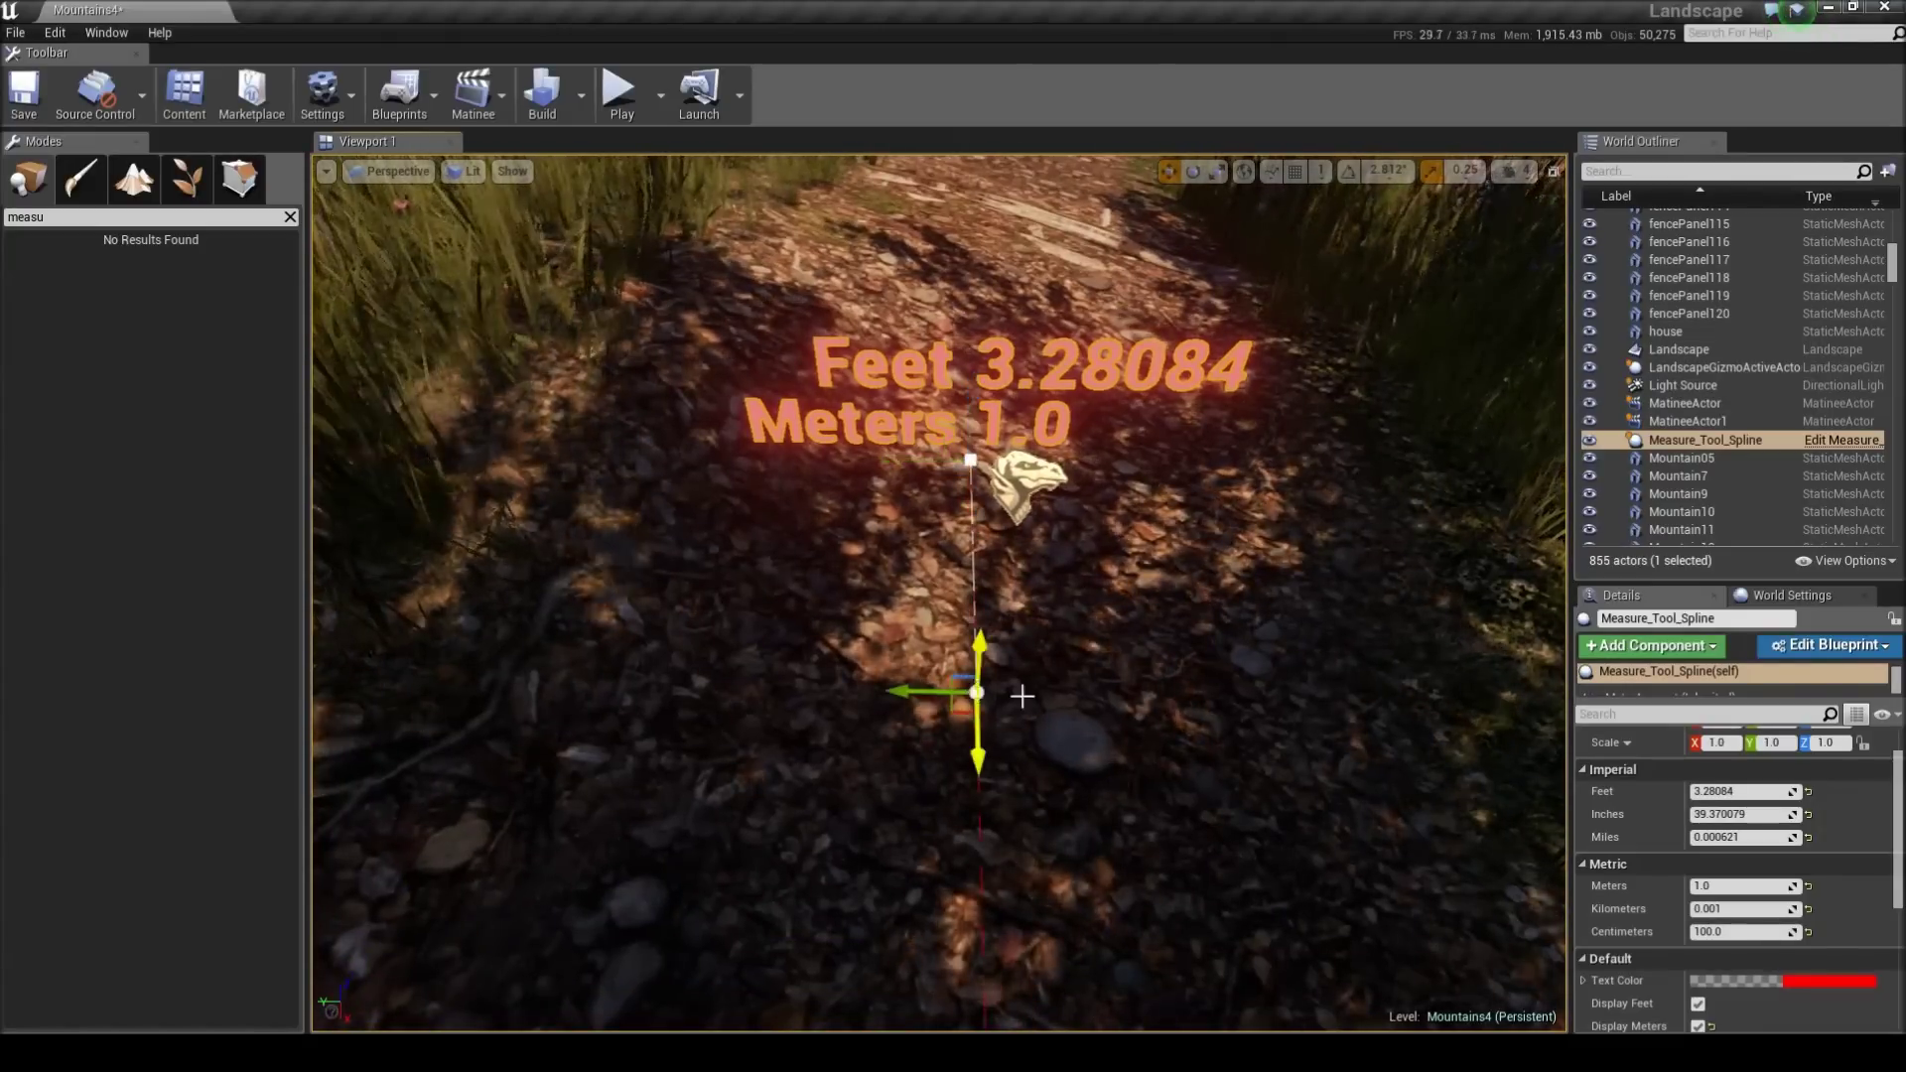
pyautogui.moveTo(1151, 713); pyautogui.dragTo(1360, 789, button='right')
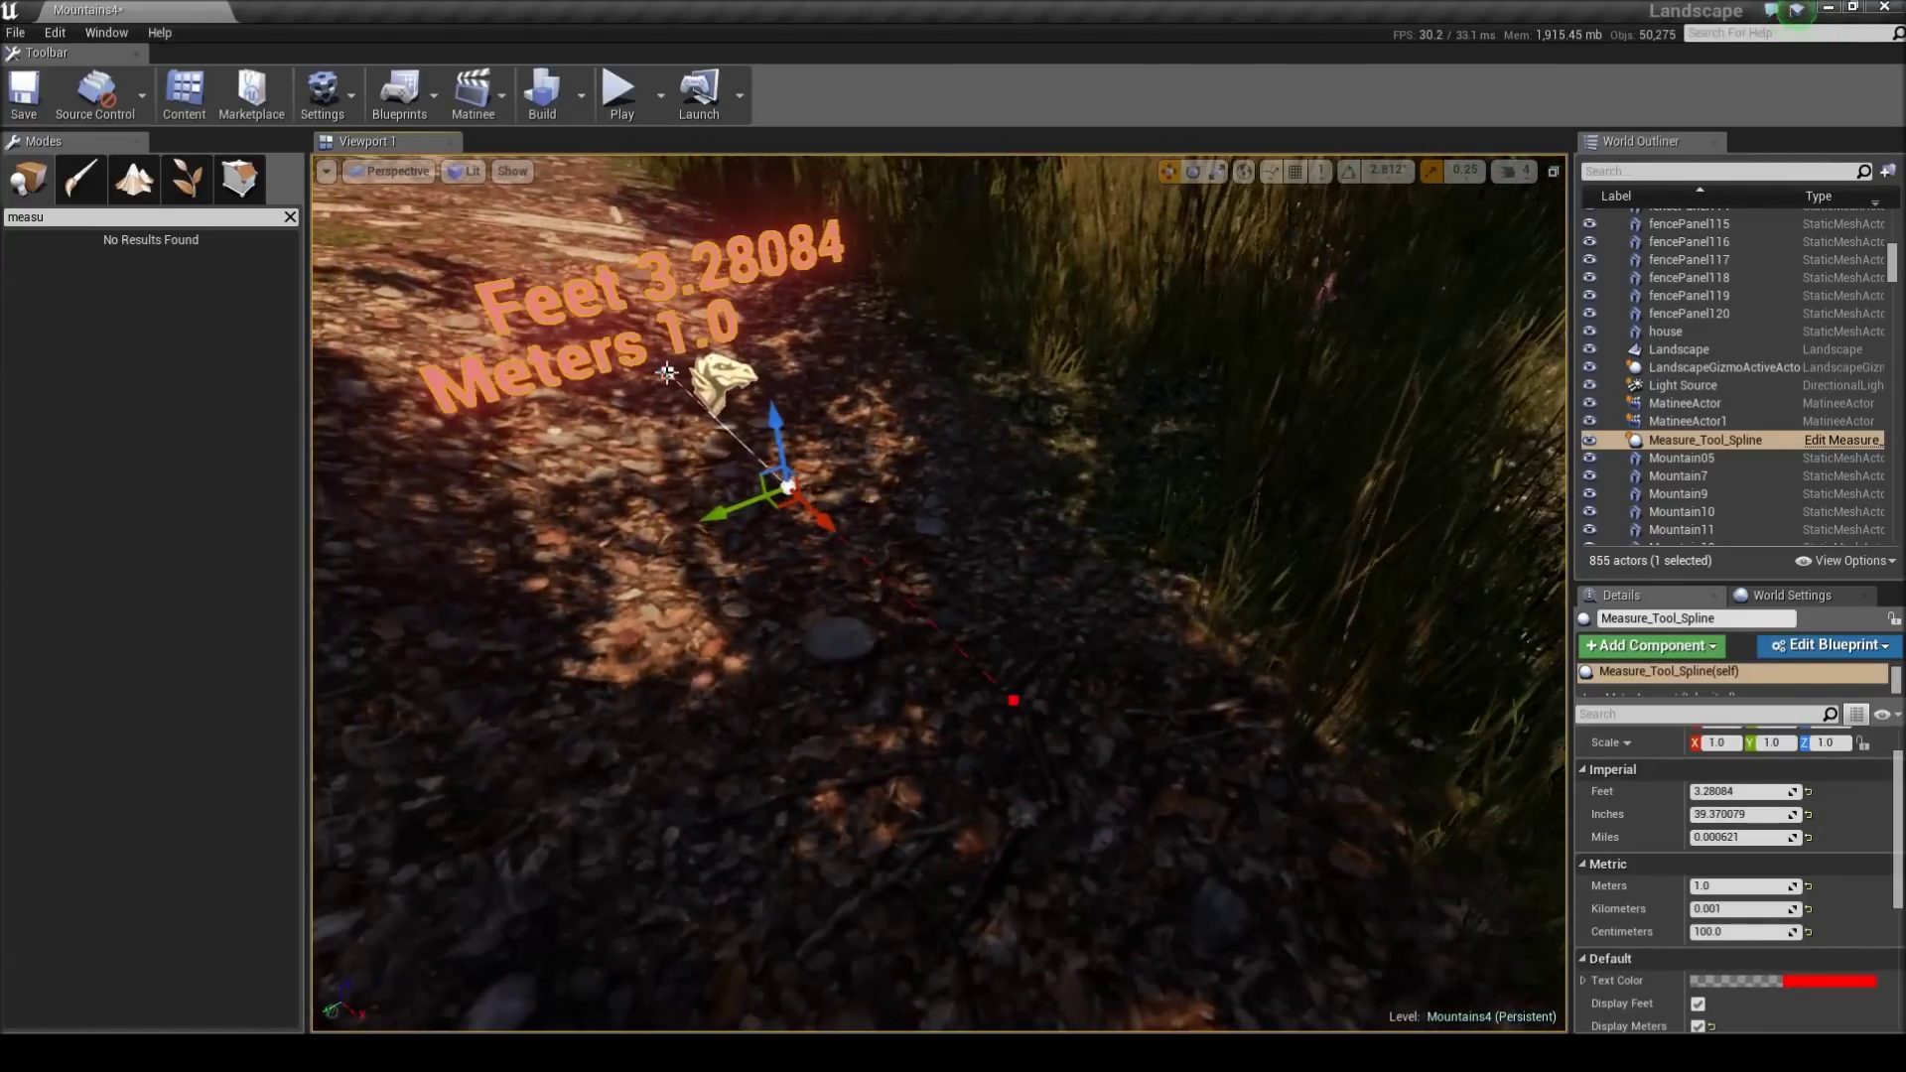
pyautogui.moveTo(787, 487); pyautogui.dragTo(318, 189)
pyautogui.moveTo(477, 328); pyautogui.dragTo(318, 397, button='right')
pyautogui.moveTo(724, 520); pyautogui.dragTo(783, 447, button='right')
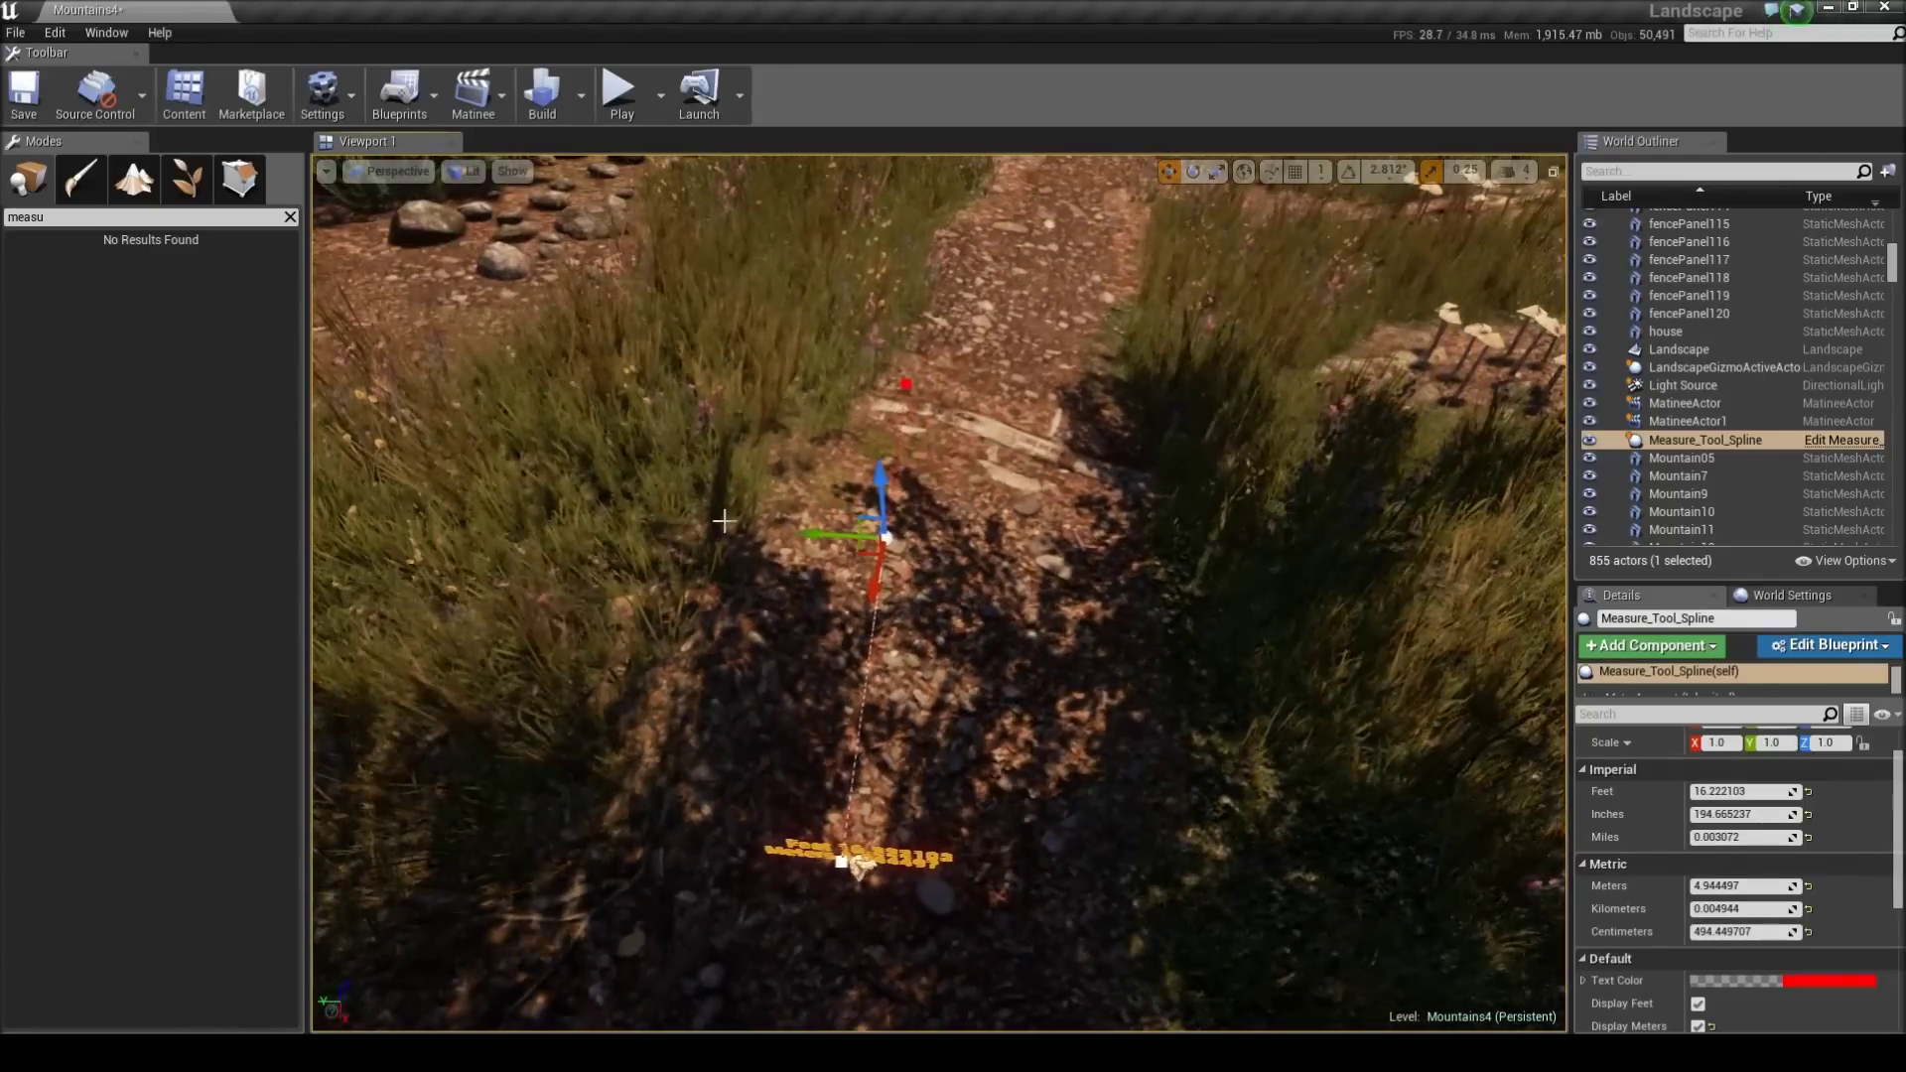
pyautogui.moveTo(860, 559); pyautogui.dragTo(1012, 274)
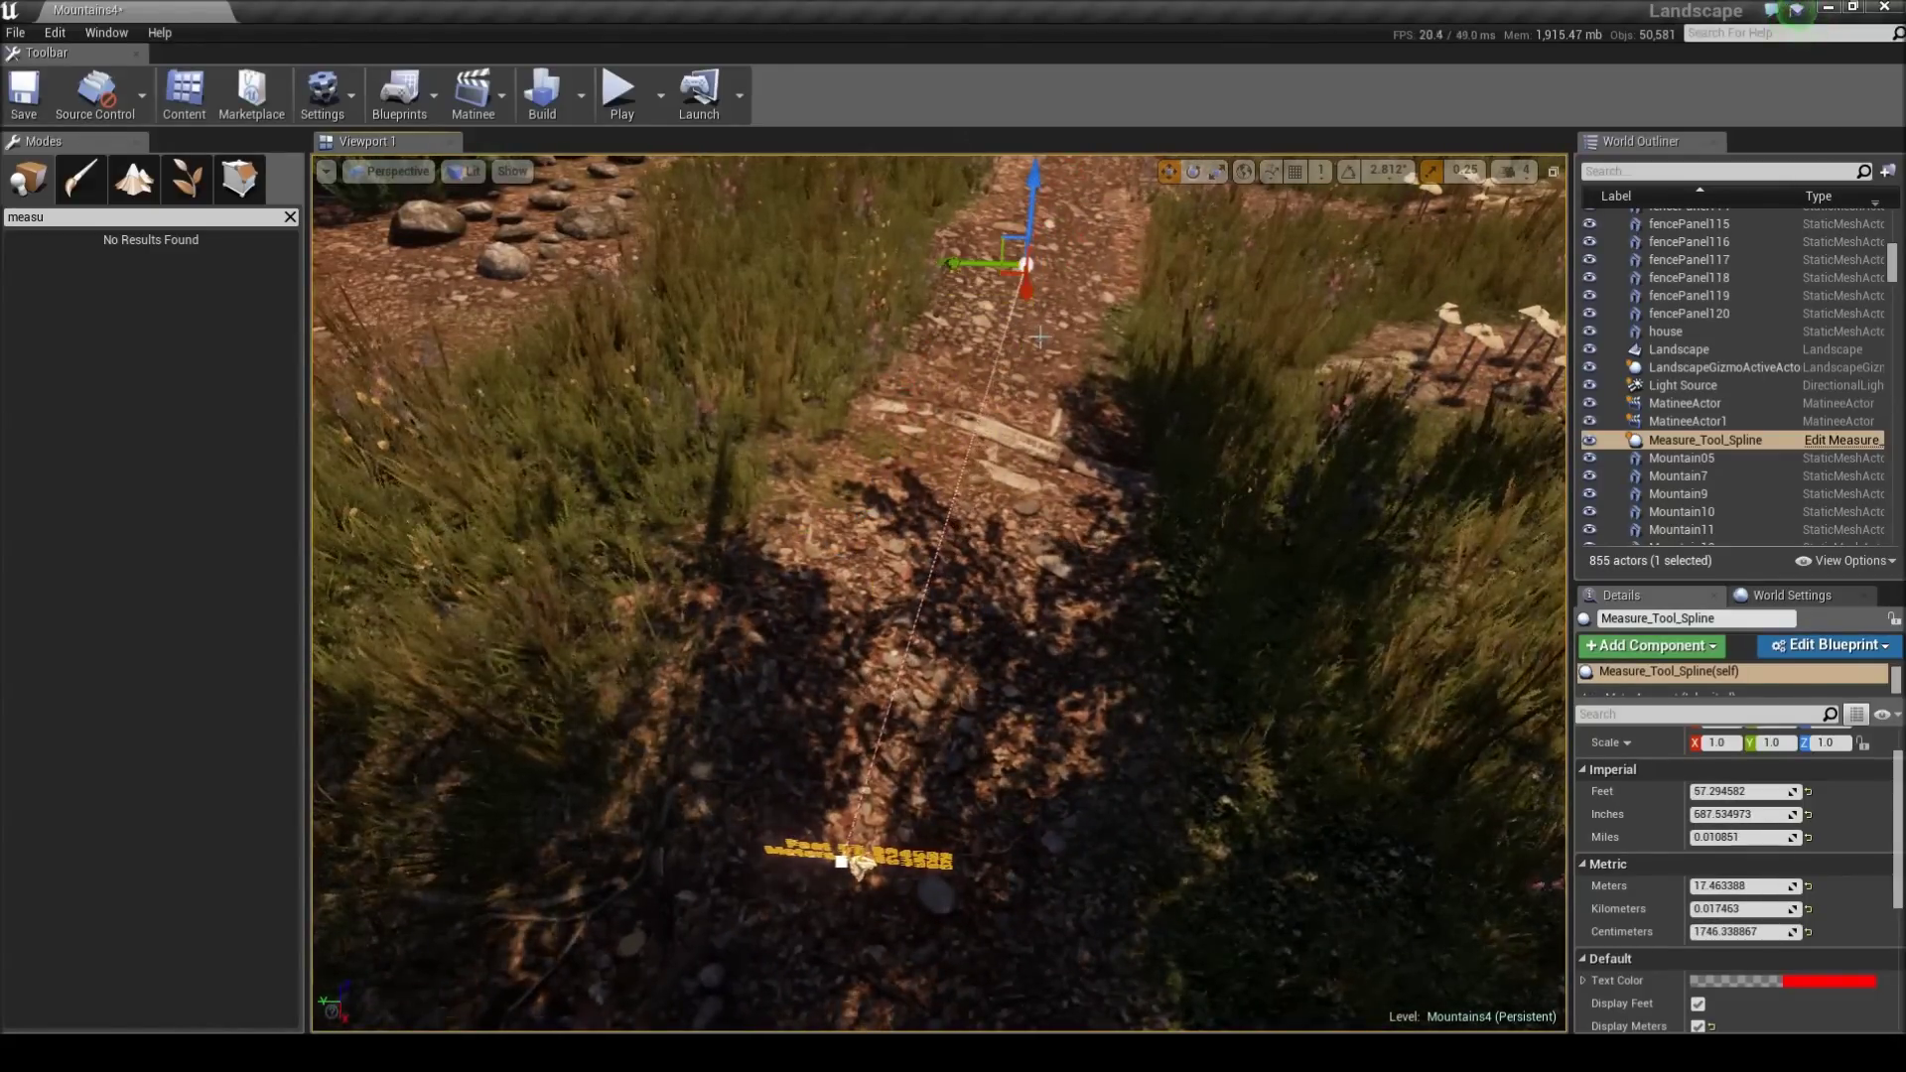
# - Add a third spline point and pull it farther up the path, making the spline about 53 m long
pyautogui.moveTo(1012, 274); pyautogui.dragTo(1077, 268, button='right')
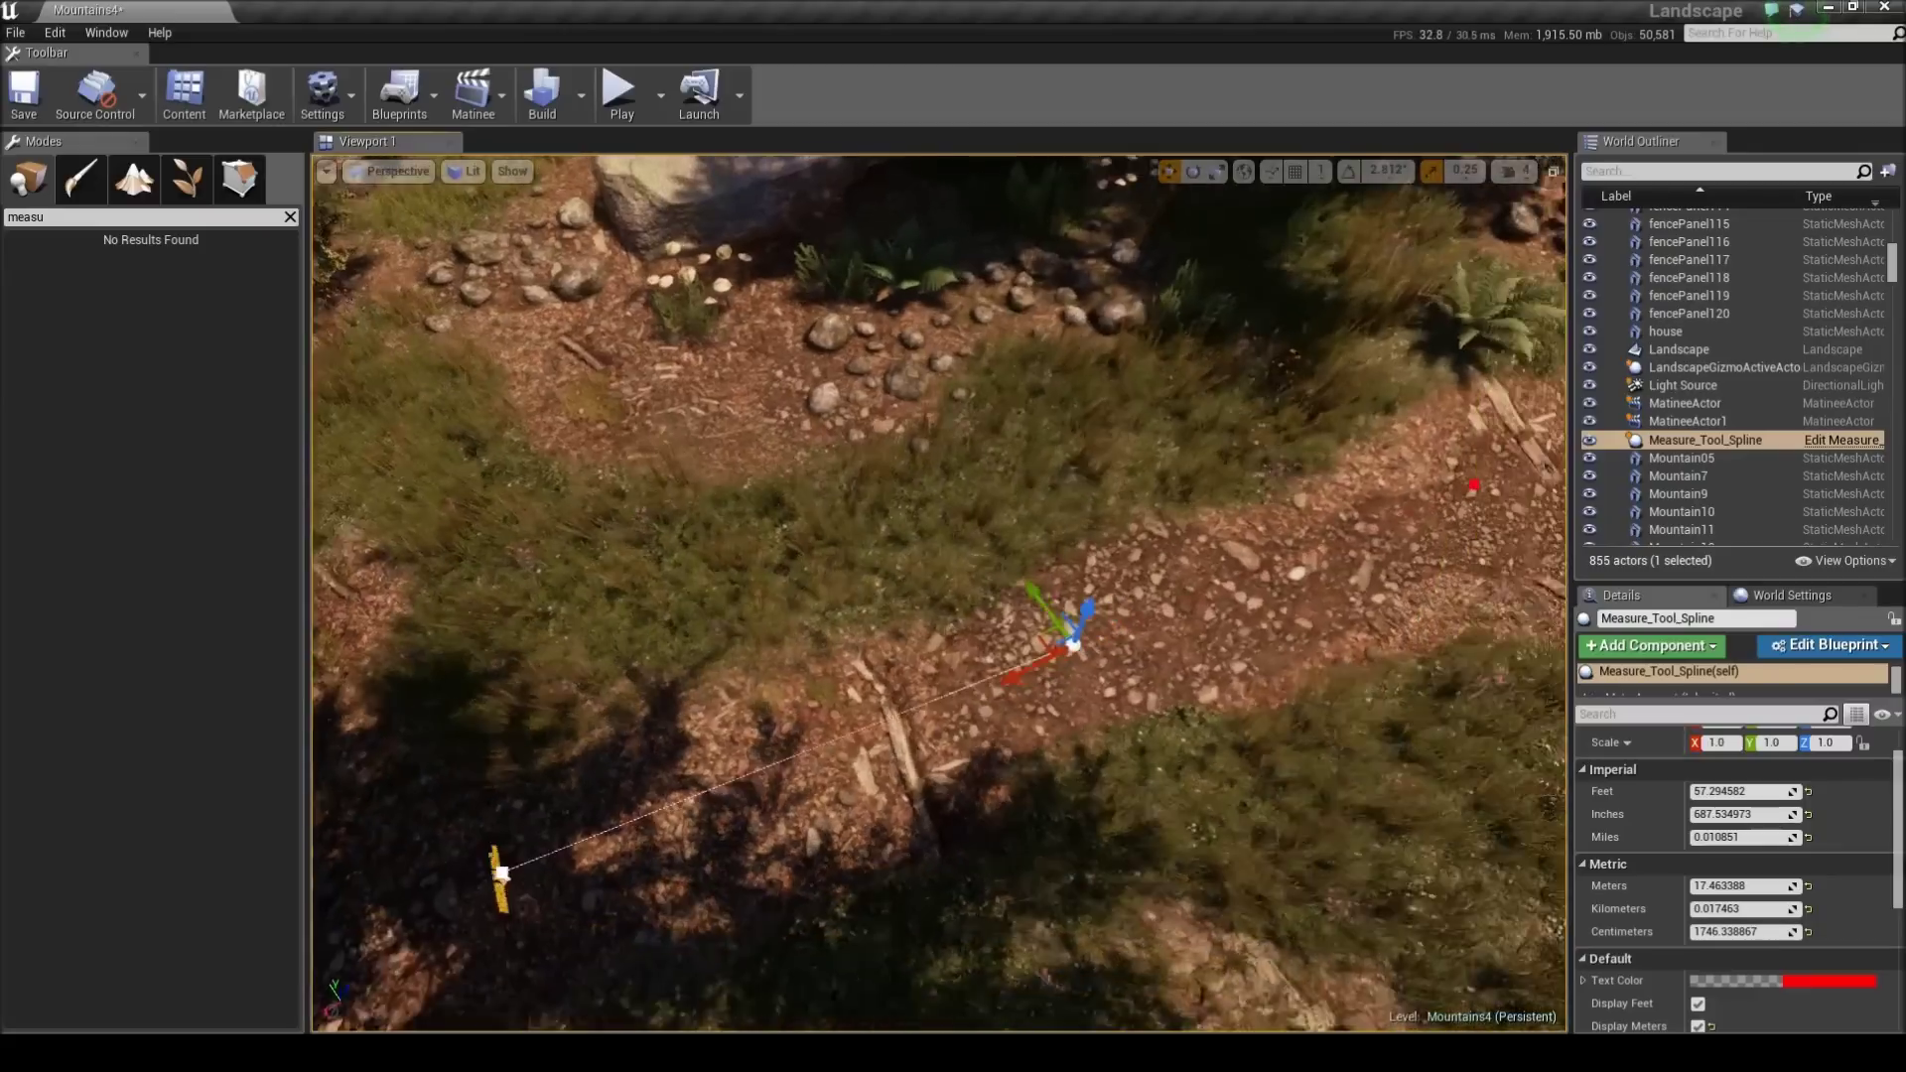
pyautogui.moveTo(834, 711); pyautogui.dragTo(863, 663, button='right')
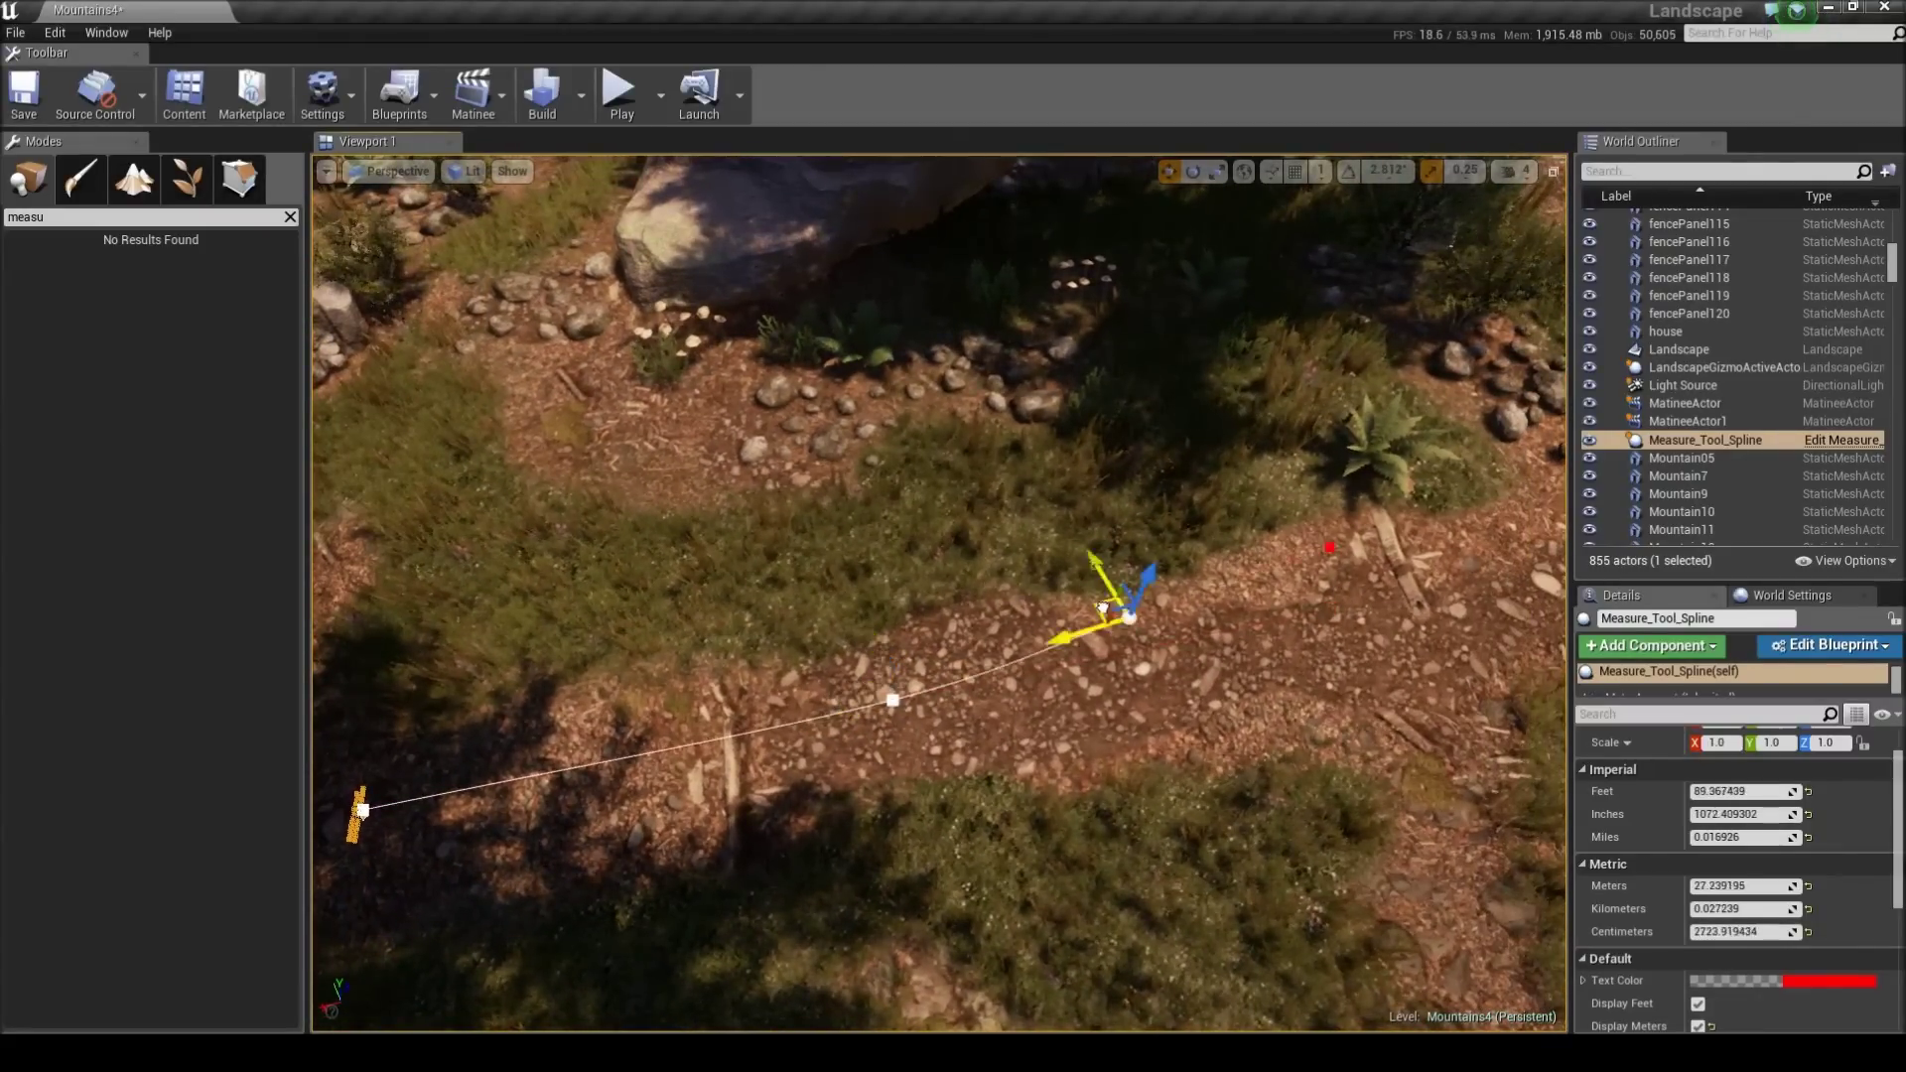
pyautogui.moveTo(1101, 608); pyautogui.dragTo(1479, 499)
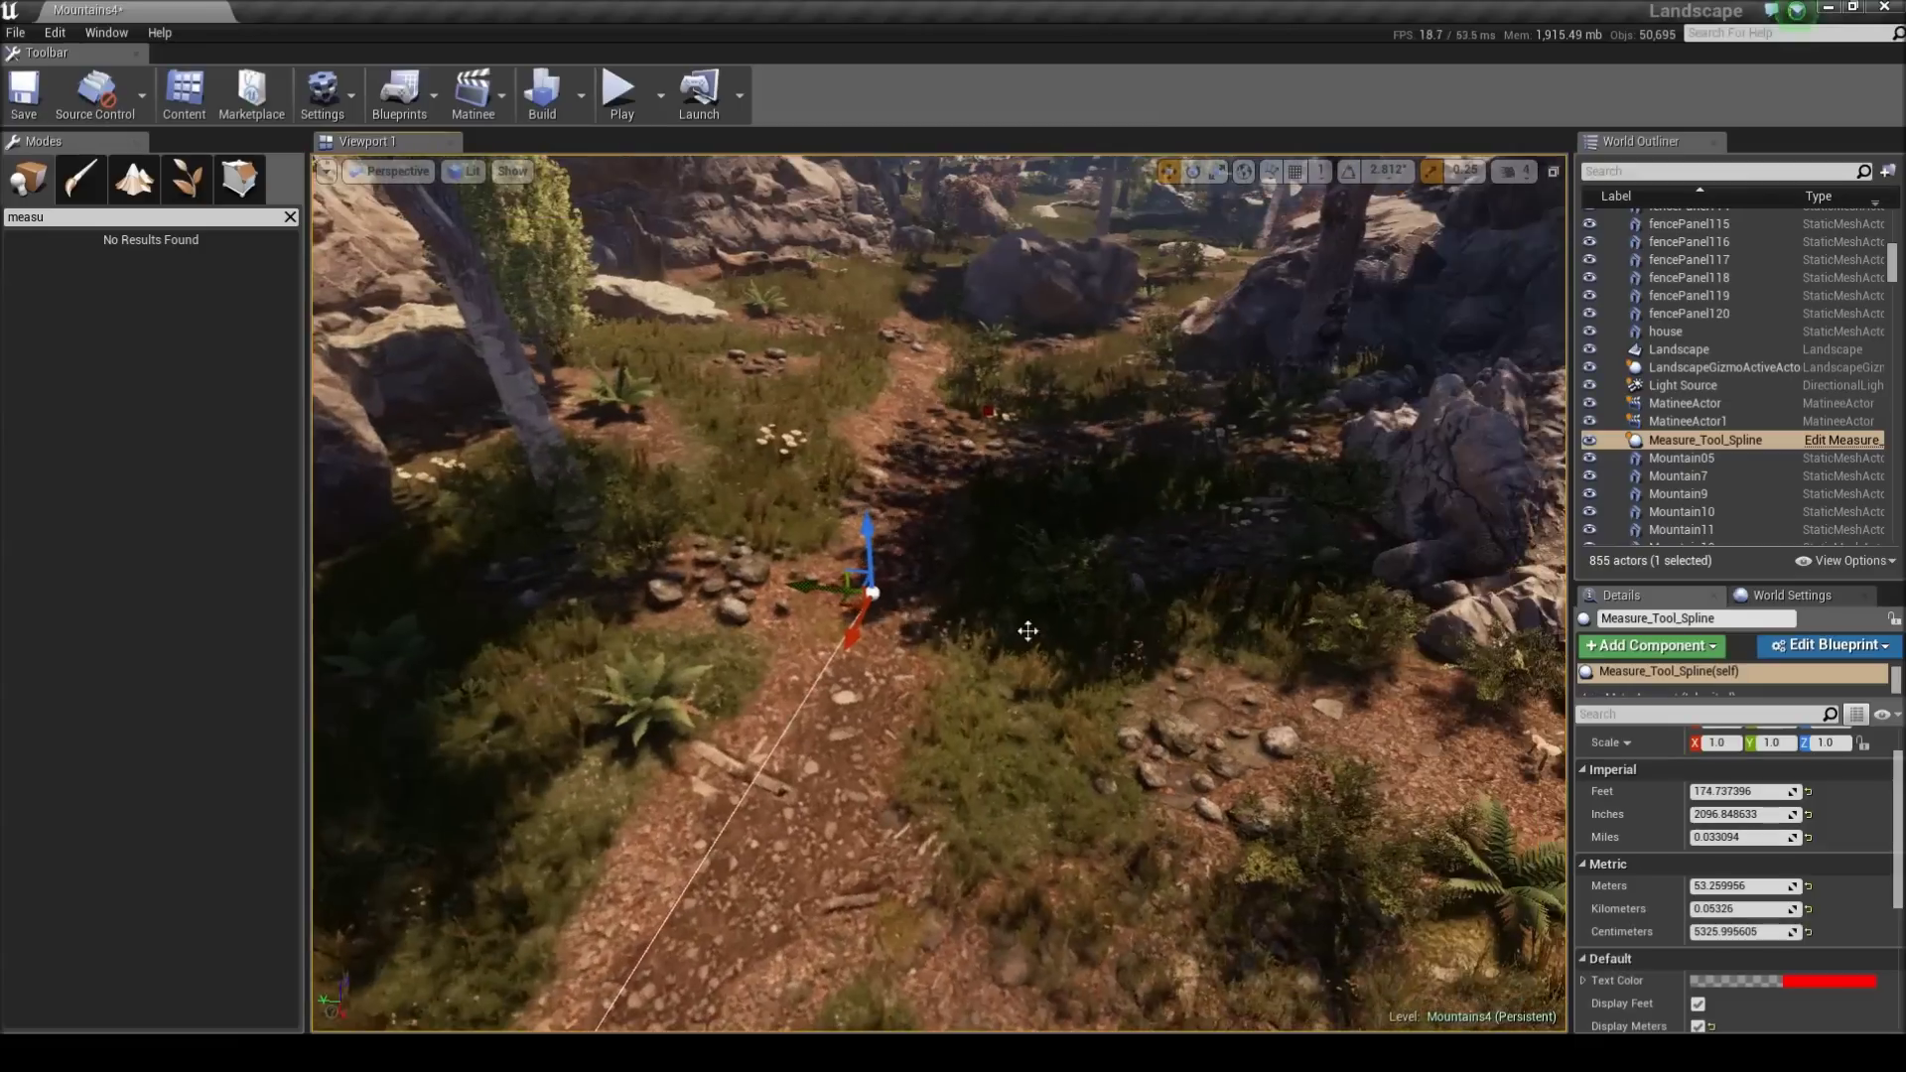
# - Add two more spline points along the path toward the large boulder, extending the spline to about 143 m
pyautogui.keyDown('alt'); pyautogui.moveTo(845, 603); pyautogui.dragTo(881, 338); pyautogui.keyUp('alt')
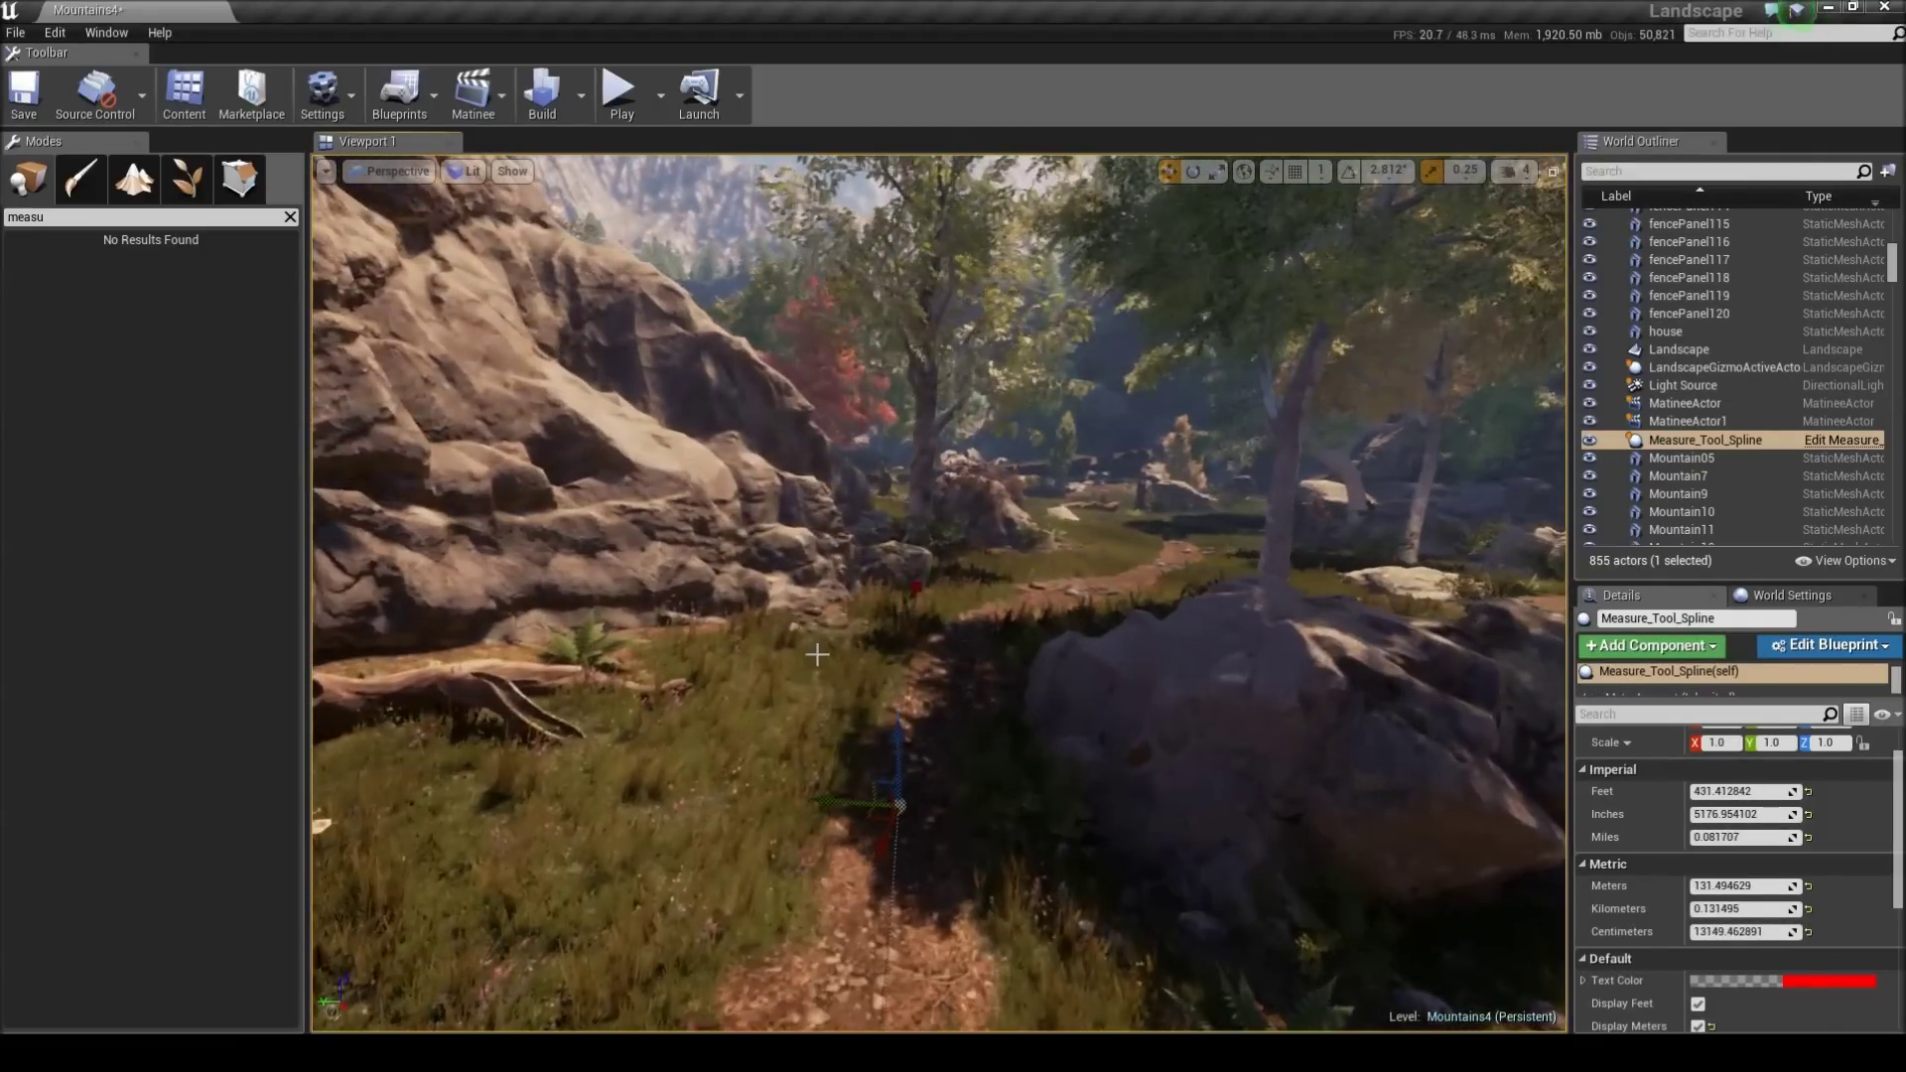
pyautogui.moveTo(897, 738); pyautogui.dragTo(931, 635)
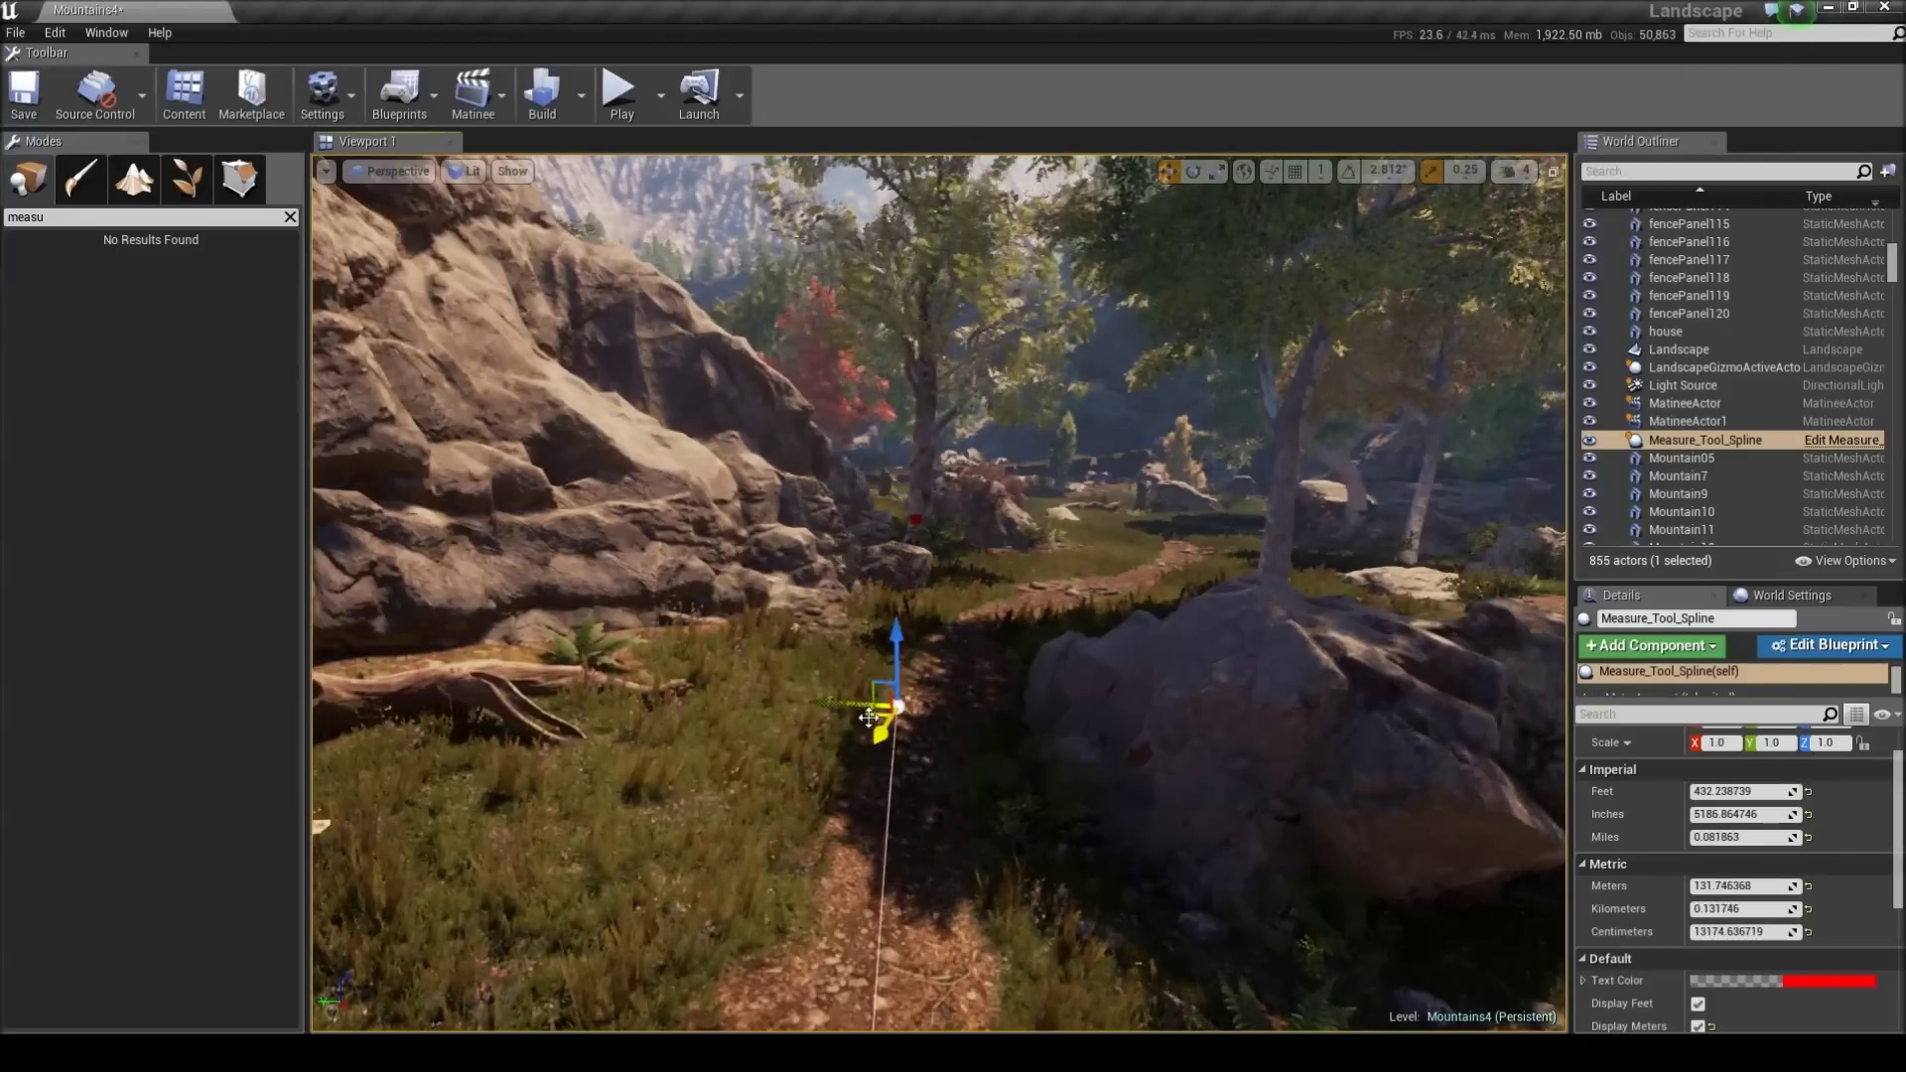
pyautogui.moveTo(869, 717); pyautogui.dragTo(943, 719)
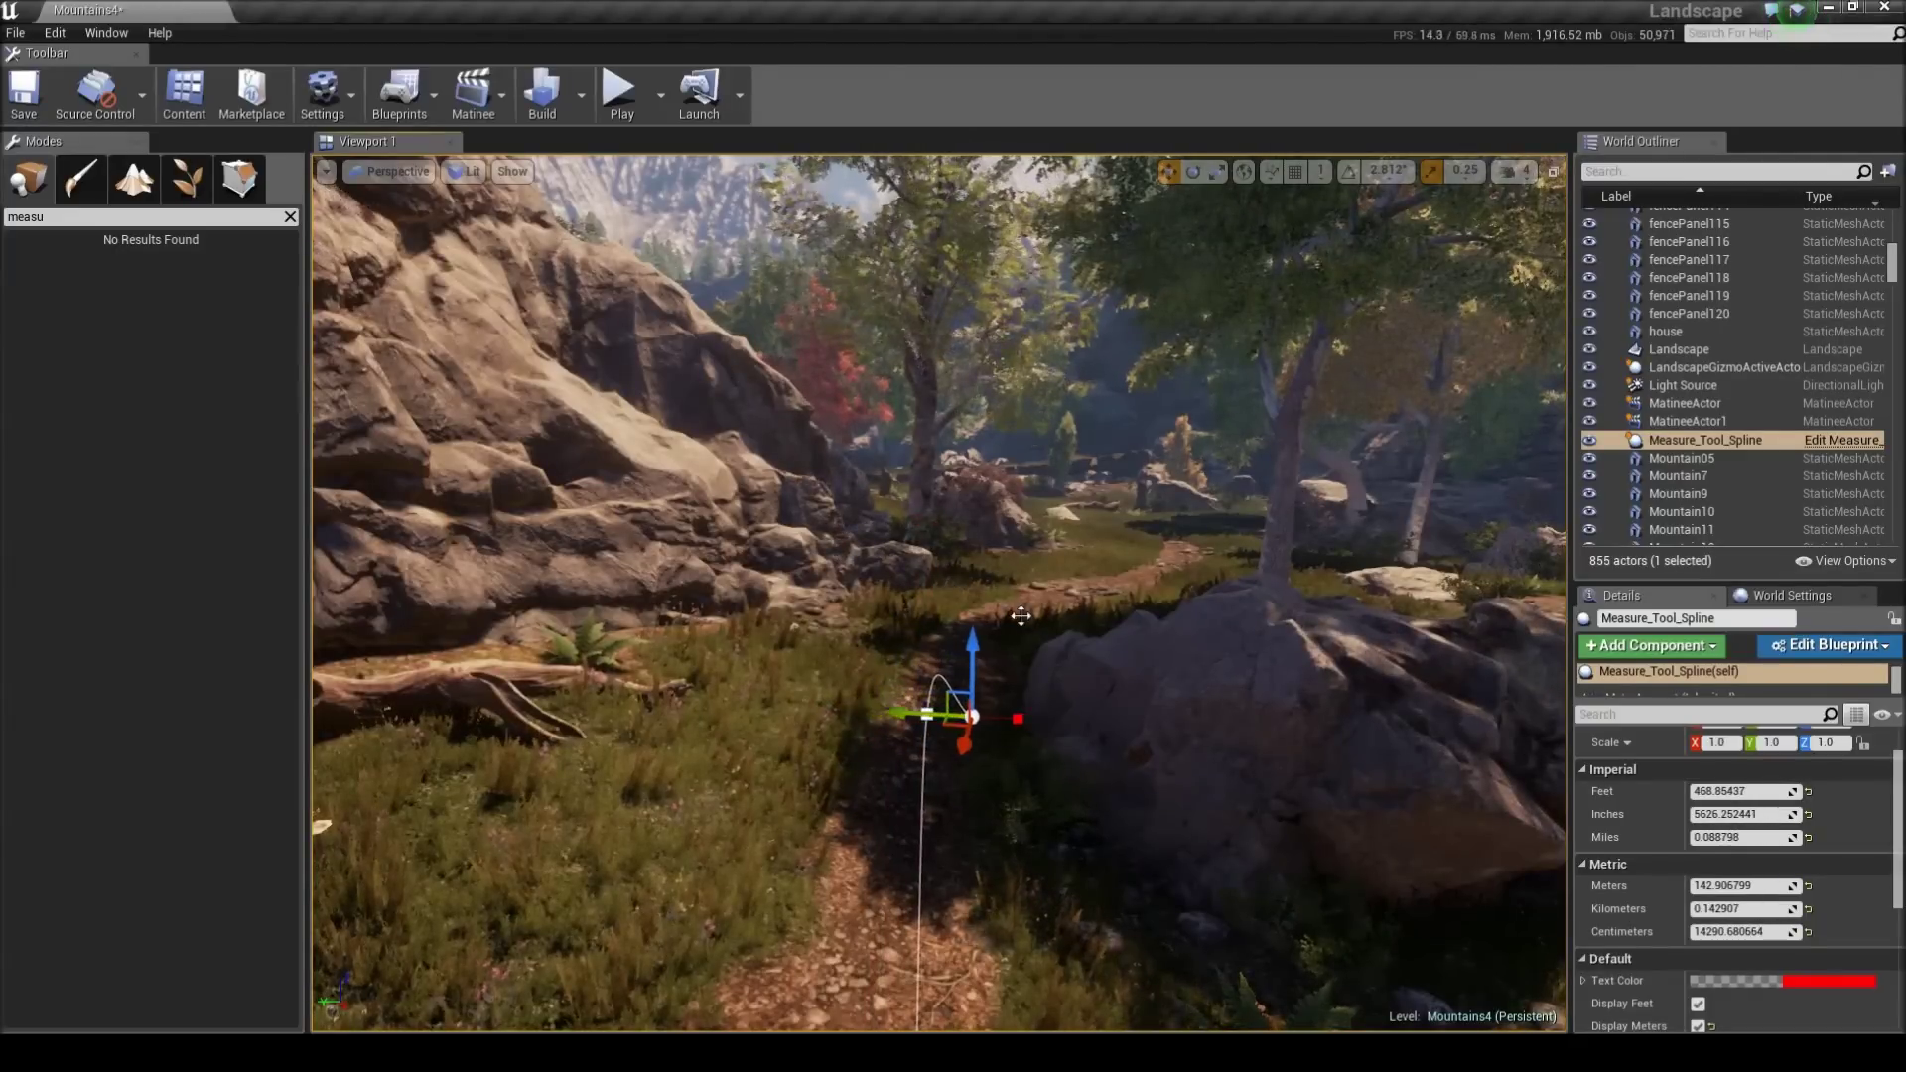
# - Extend the end of the spline along the path to the bend near the pale rocks, reaching about 218 m
pyautogui.moveTo(1020, 617); pyautogui.dragTo(1102, 670, button='right')
pyautogui.moveTo(645, 609); pyautogui.dragTo(477, 445)
pyautogui.press('e')
pyautogui.press('space')
pyautogui.press('space')
pyautogui.moveTo(659, 480); pyautogui.dragTo(898, 591, button='right')
pyautogui.keyDown('alt'); pyautogui.moveTo(760, 641); pyautogui.dragTo(1527, 500); pyautogui.keyUp('alt')
pyautogui.moveTo(1150, 607); pyautogui.dragTo(1389, 580, button='right')
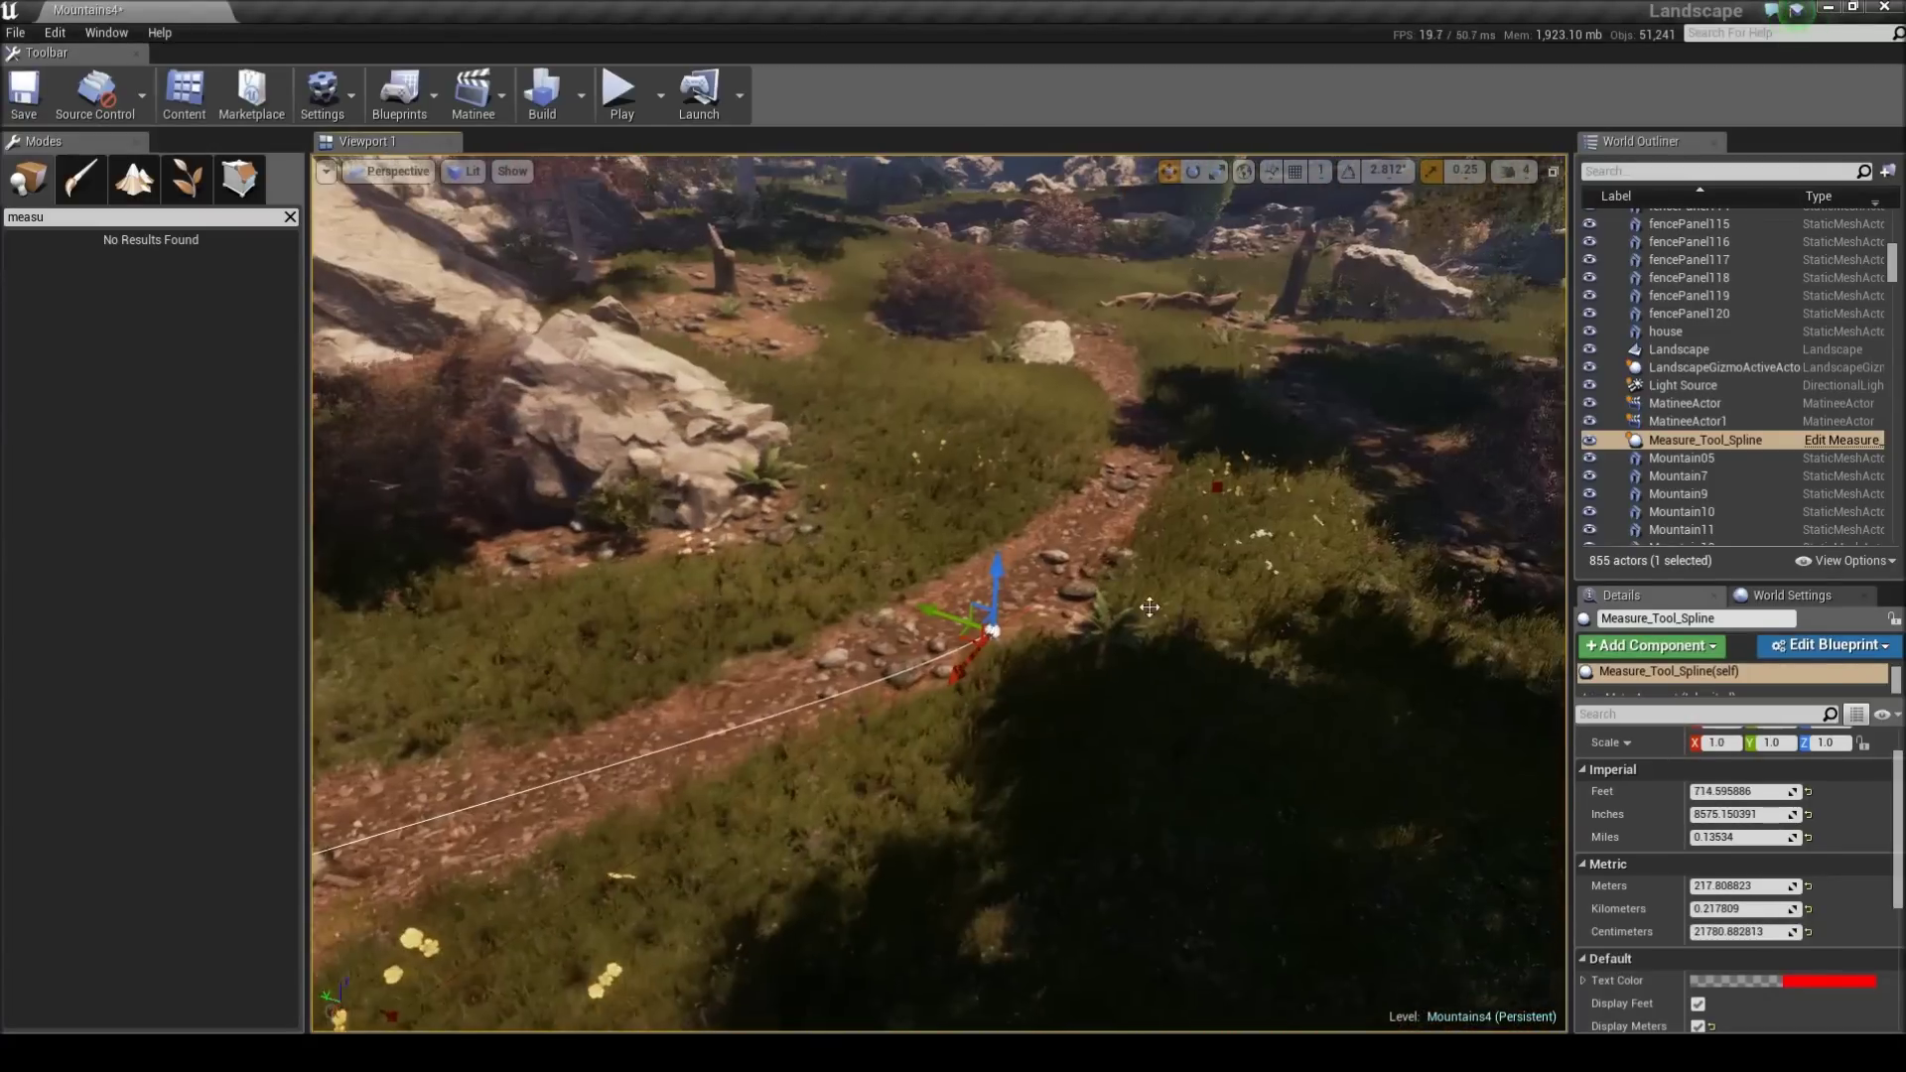
# - Add a spline point beyond the bend, extending the spline to about 276 m, and rotate it to shape the curve
pyautogui.moveTo(956, 634); pyautogui.dragTo(1120, 396)
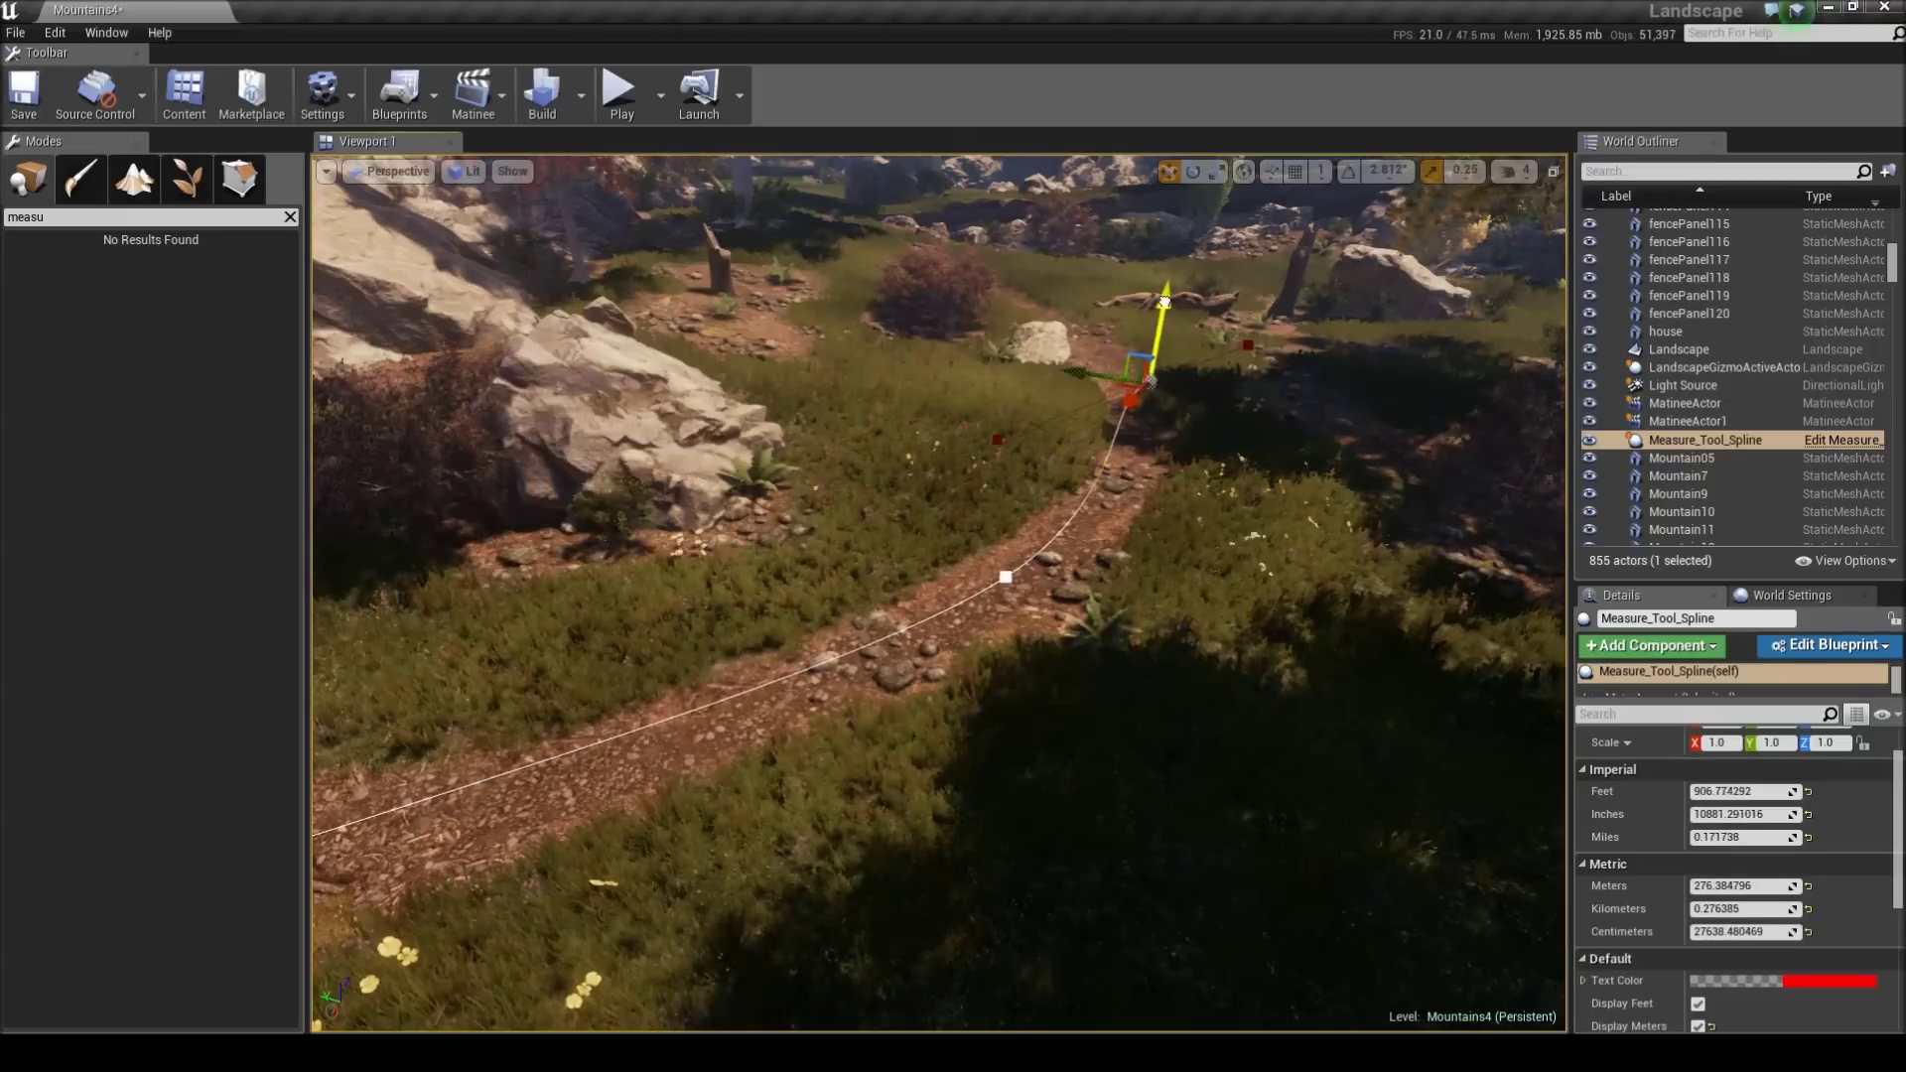
pyautogui.press('e')
pyautogui.moveTo(1246, 409); pyautogui.dragTo(1254, 418)
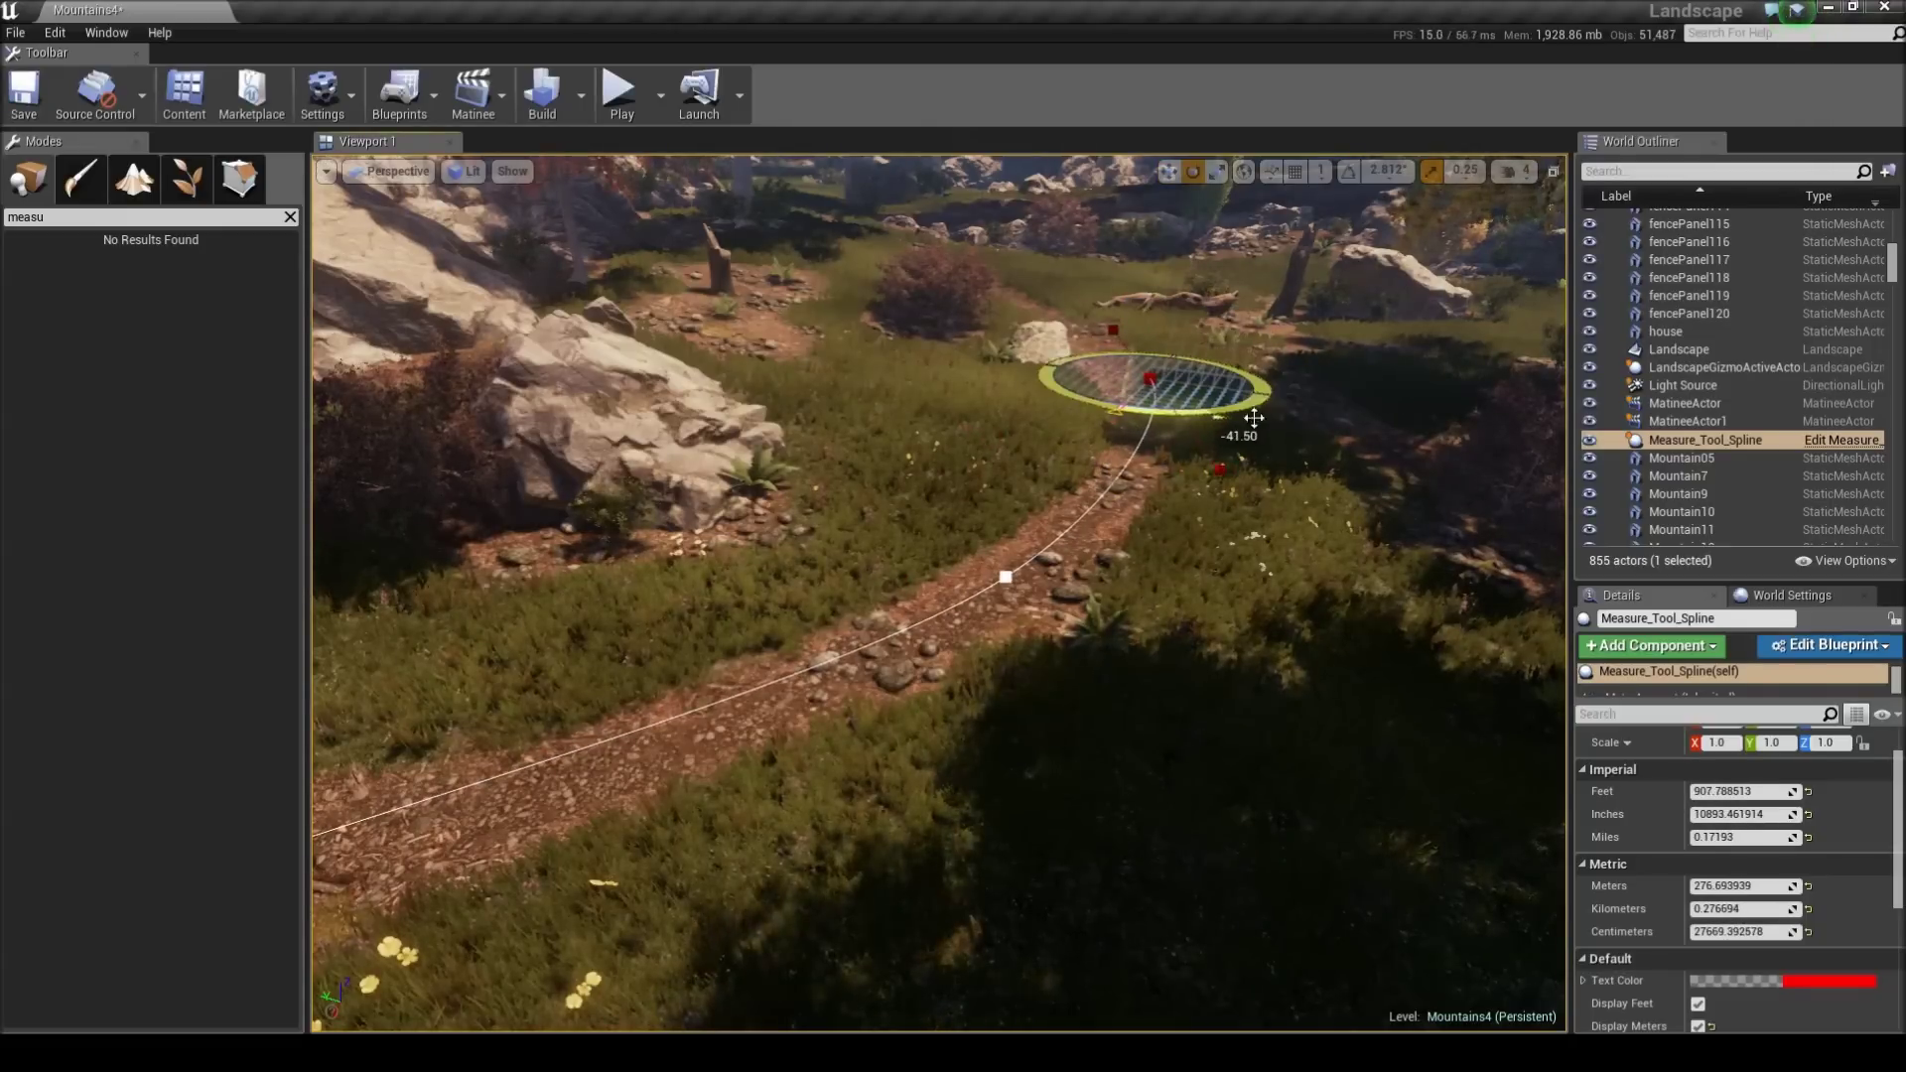
pyautogui.press('w')
# - Shift the last spline point onto the path and rotate it so the curve follows the trail
pyautogui.moveTo(950, 485); pyautogui.dragTo(950, 484, button='right')
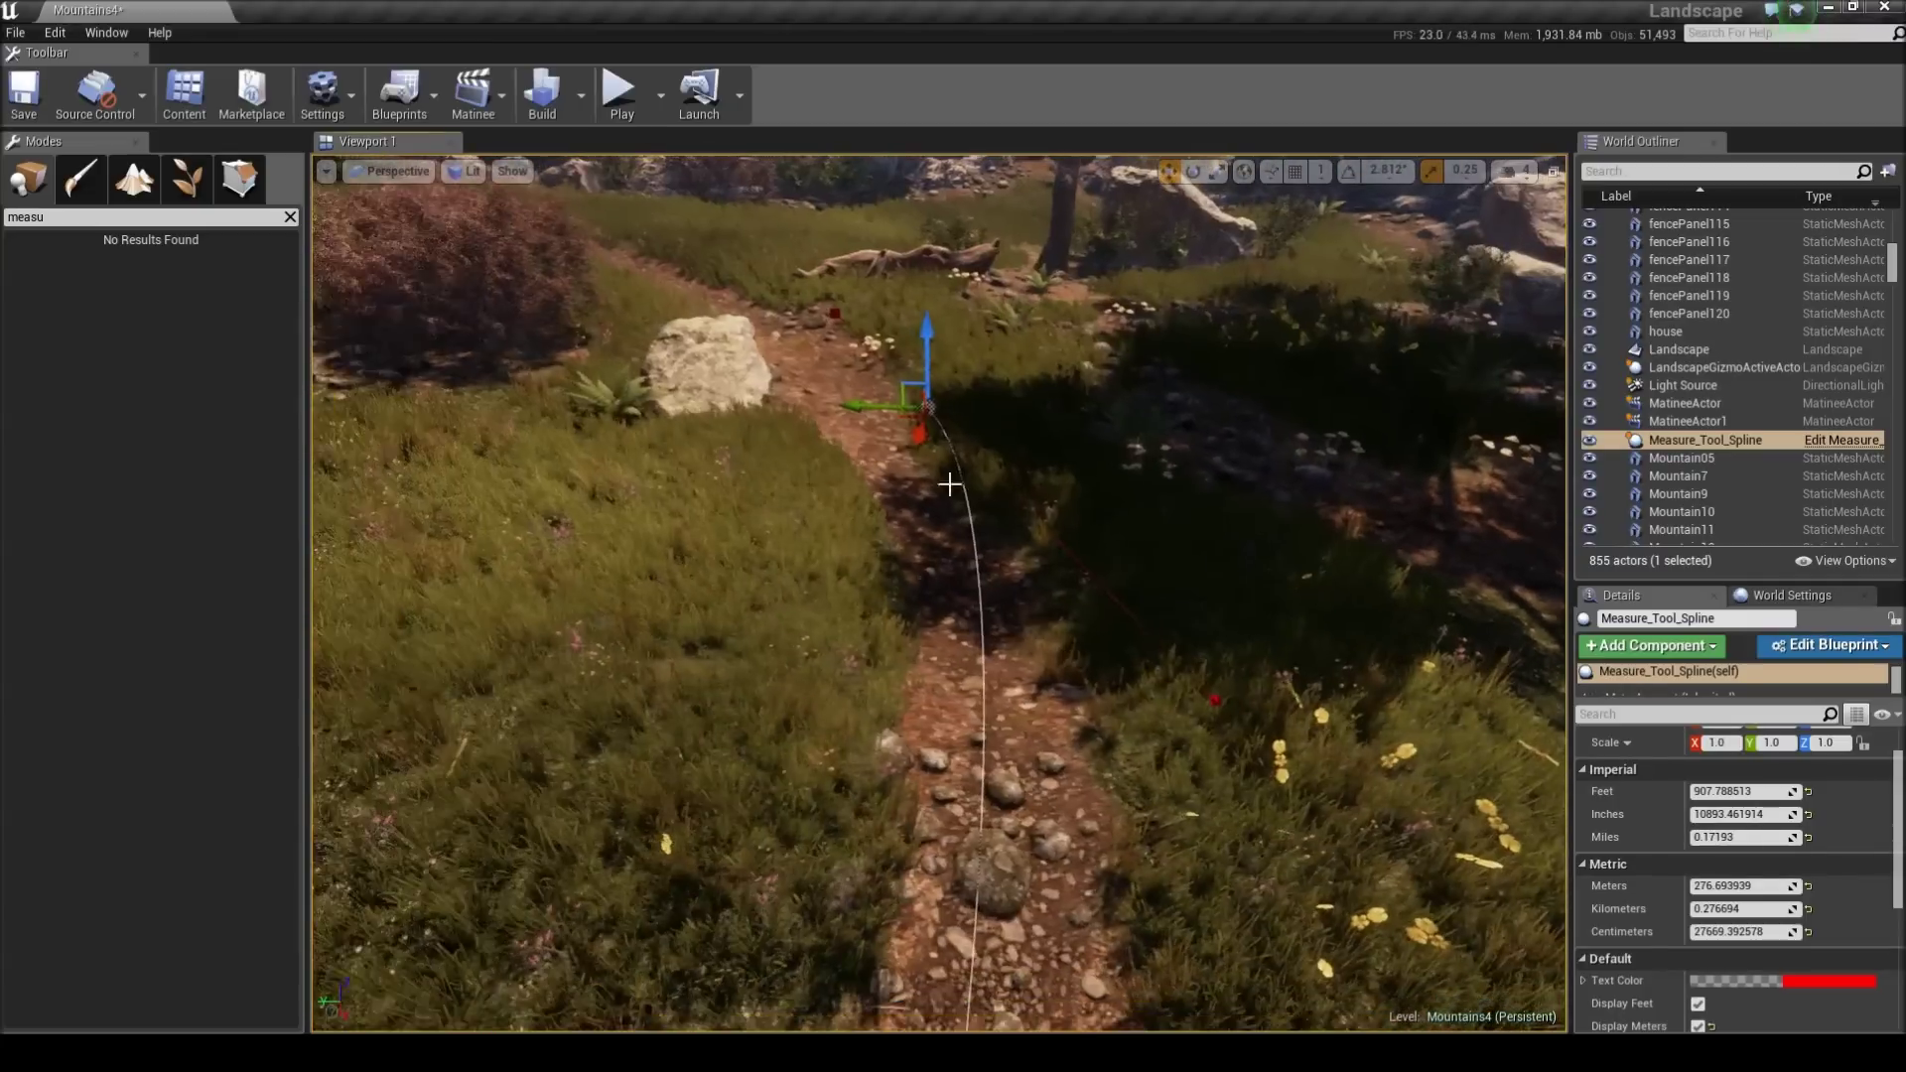
pyautogui.moveTo(911, 432); pyautogui.dragTo(882, 463)
pyautogui.press('e')
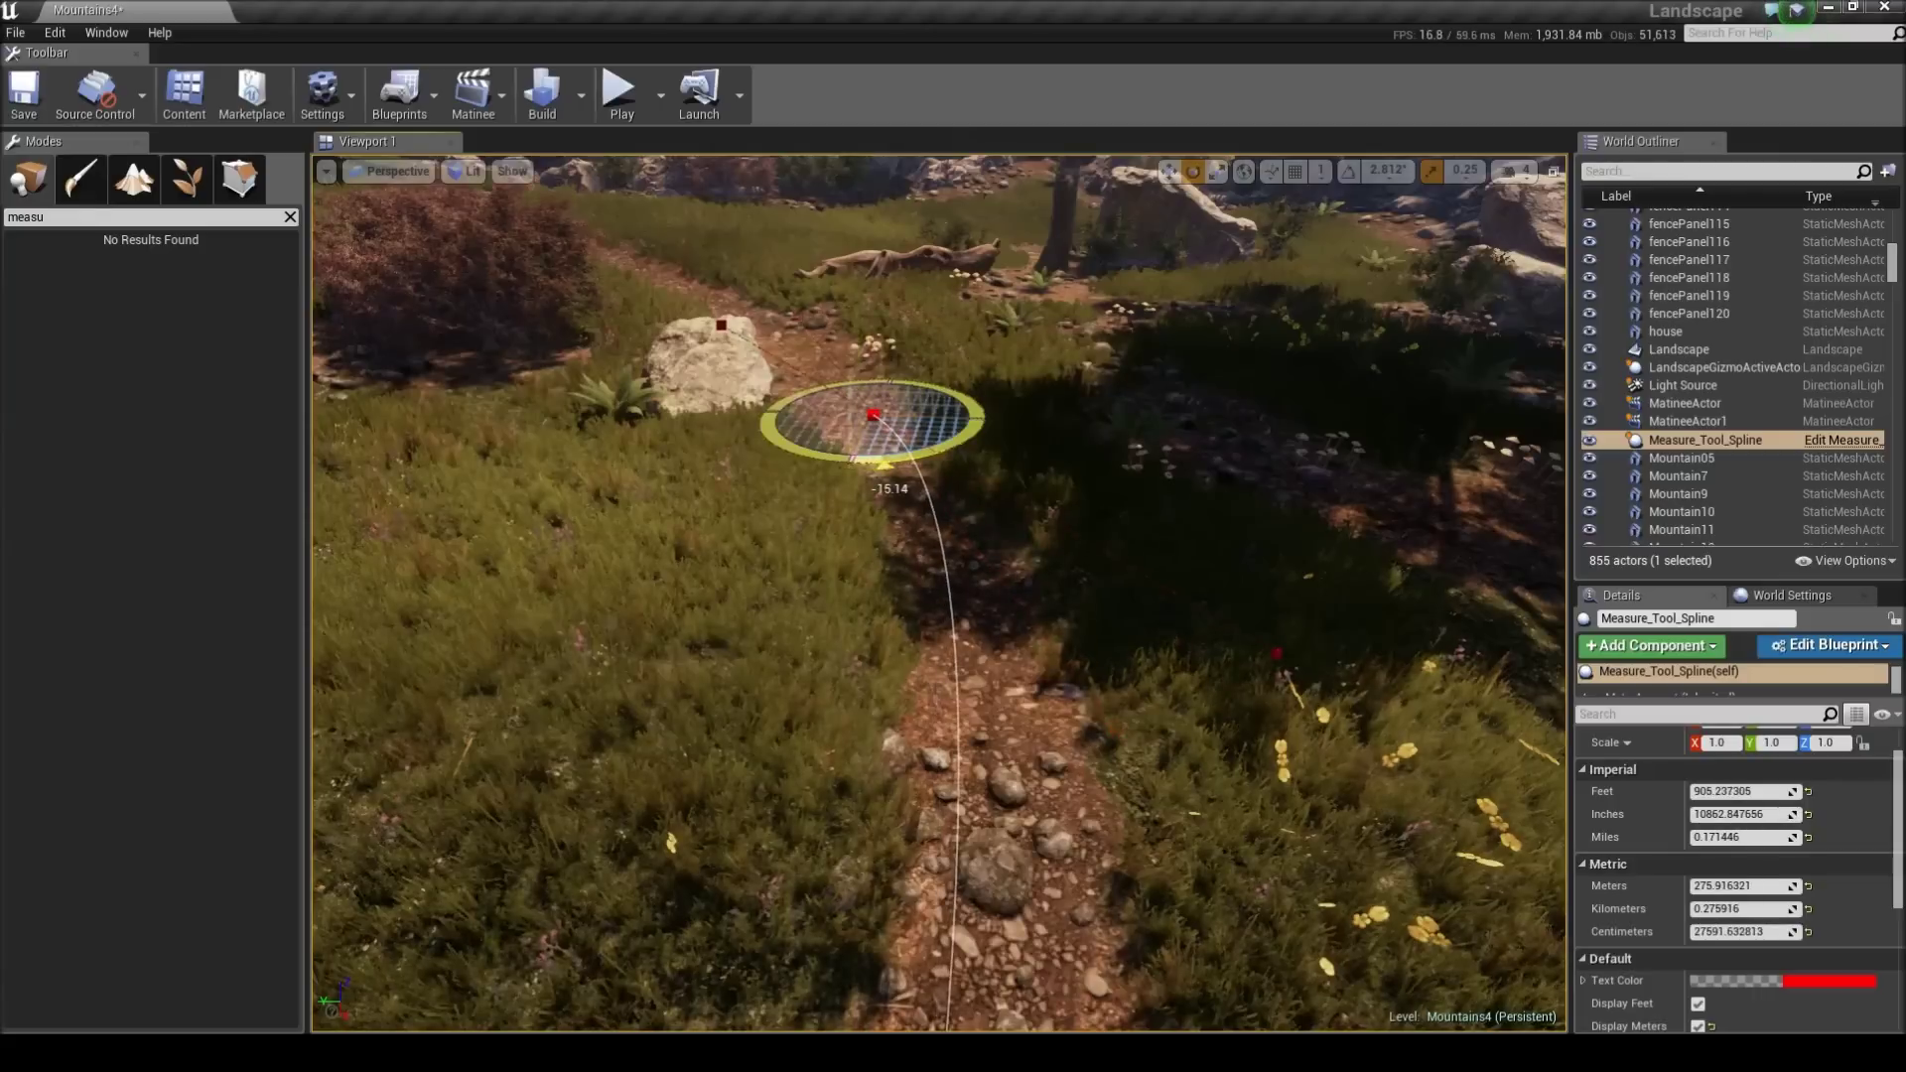
pyautogui.moveTo(987, 477)
pyautogui.mouseDown(button='right')
pyautogui.moveTo(972, 392)
pyautogui.moveTo(977, 447)
pyautogui.mouseUp(button='right')
pyautogui.press('w')
pyautogui.press('w')
pyautogui.press('s')
pyautogui.moveTo(1025, 655); pyautogui.dragTo(1028, 618)
pyautogui.keyDown('alt'); pyautogui.moveTo(991, 703); pyautogui.dragTo(617, 298); pyautogui.keyUp('alt')
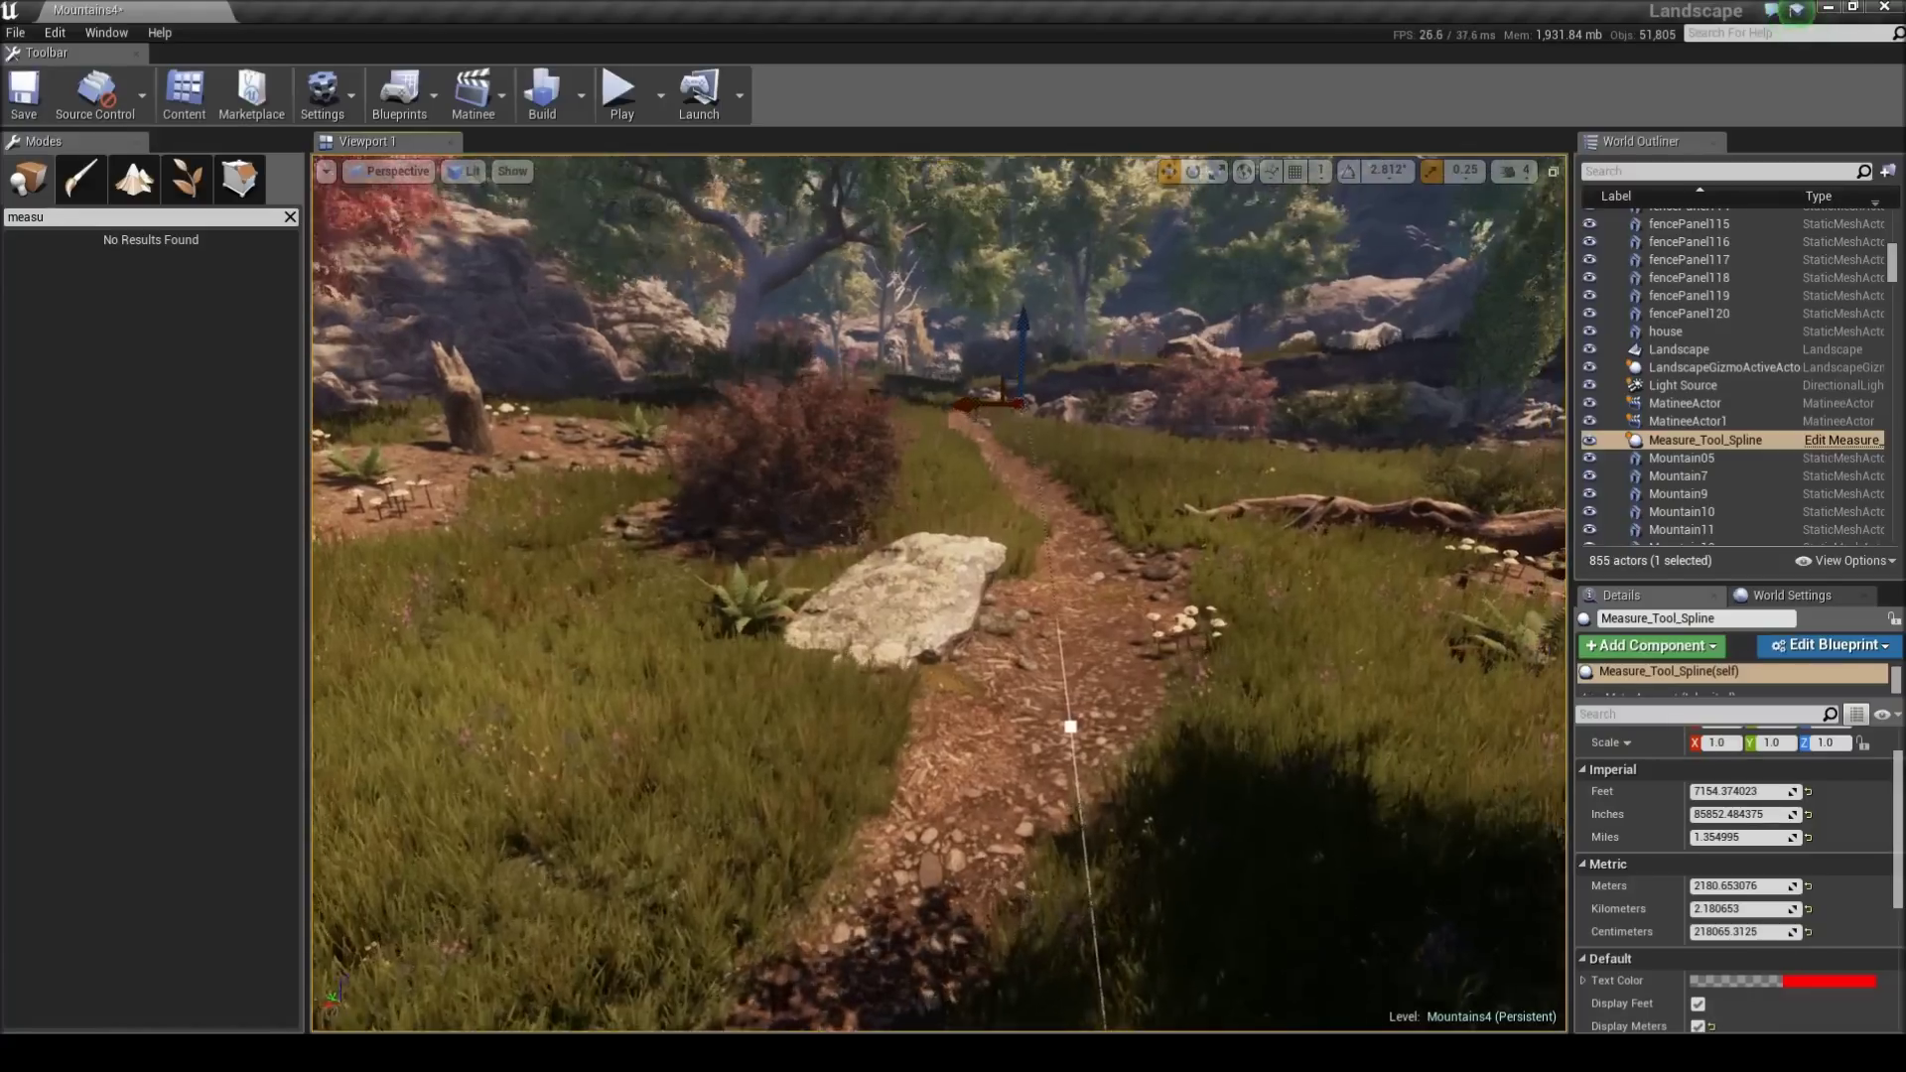
pyautogui.moveTo(994, 417); pyautogui.dragTo(989, 382, button='middle')
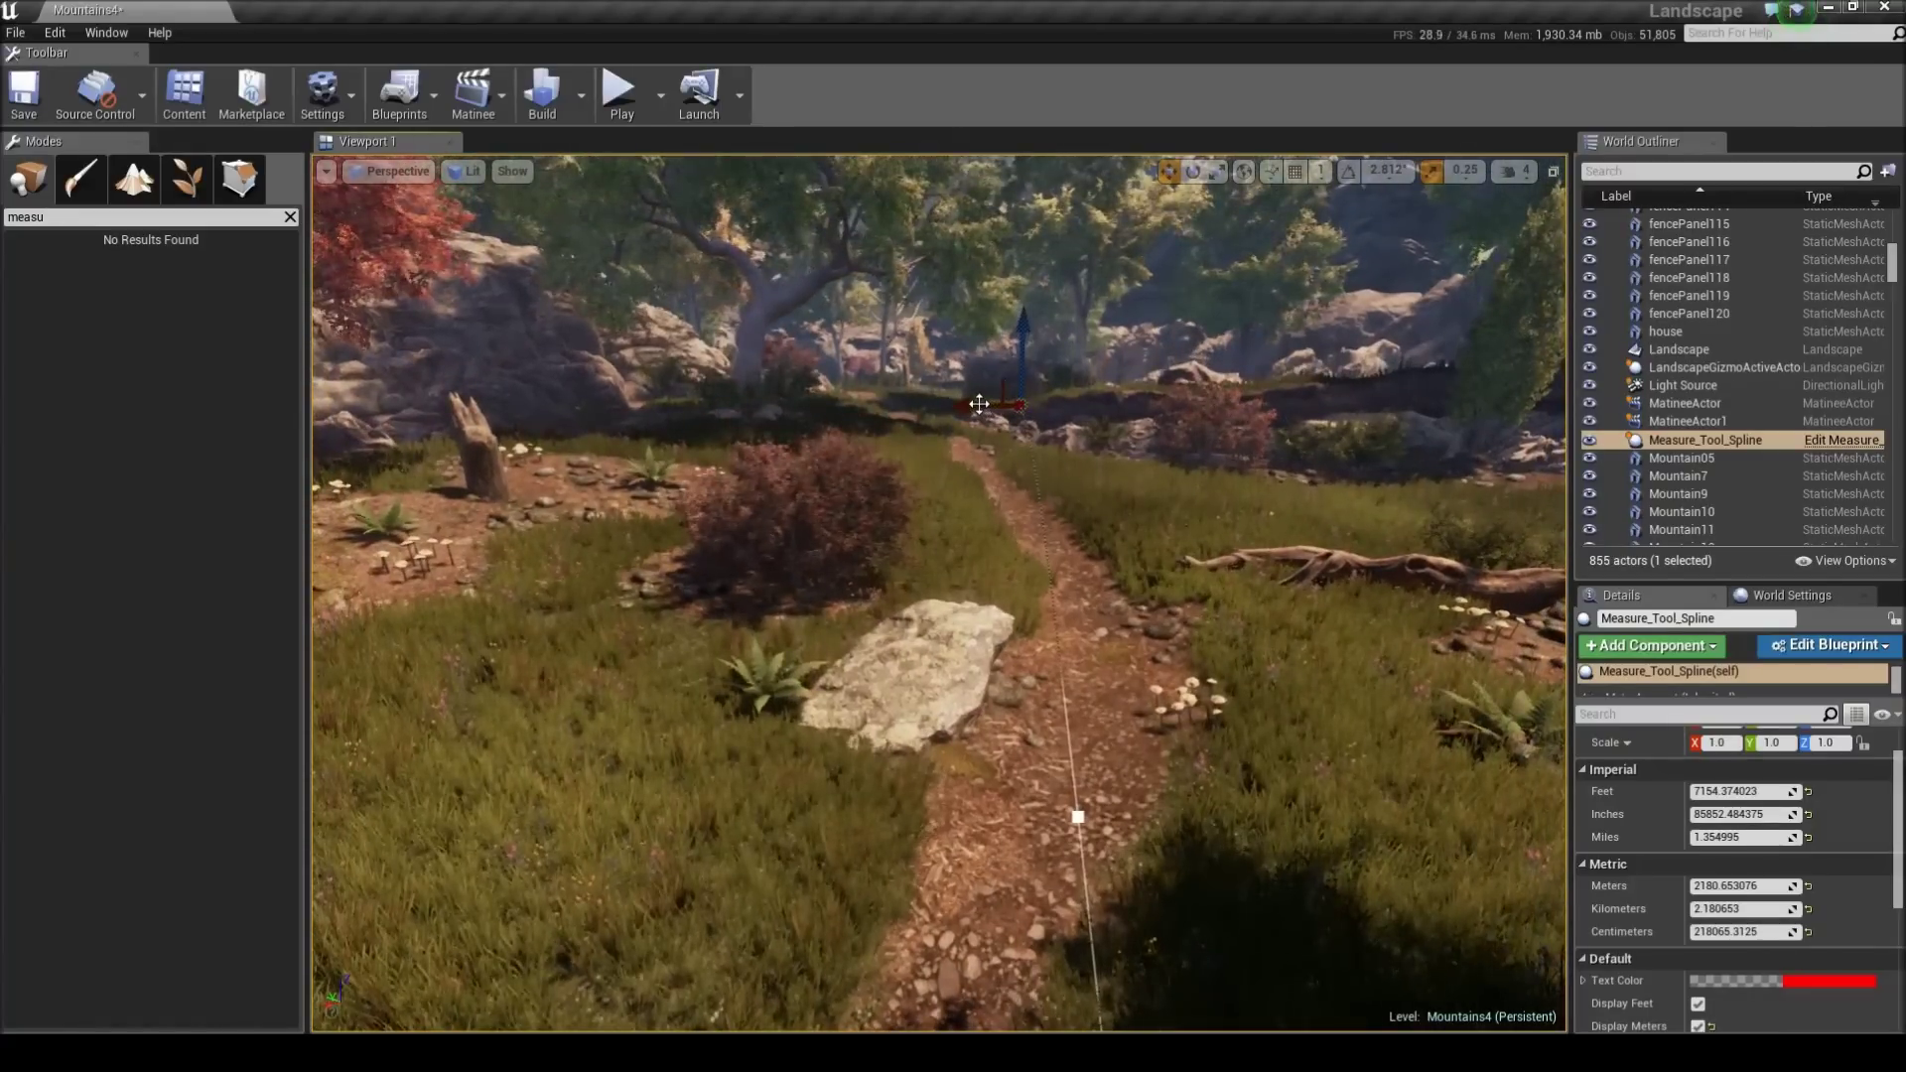
pyautogui.hotkey('ctrl', 'z')
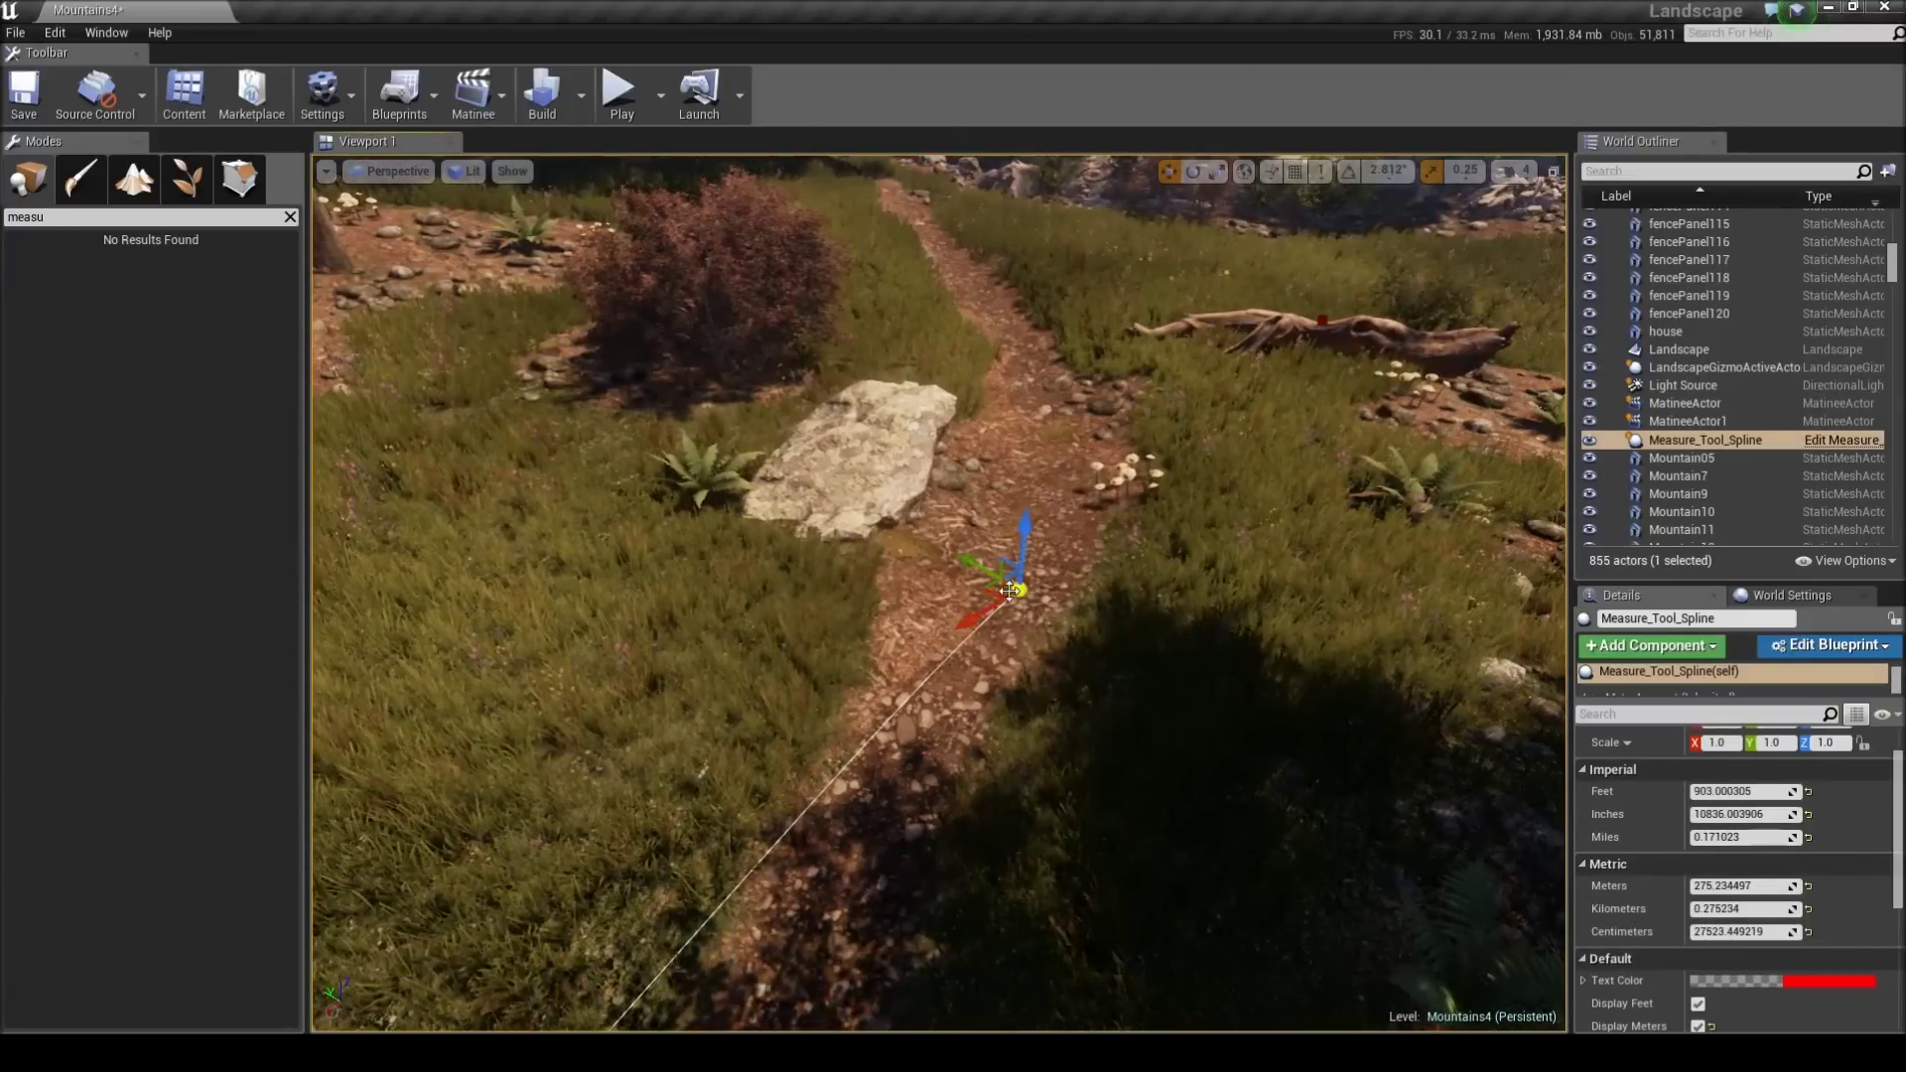
# - Add another spline point farther up the path past the pale rock, extending the spline to about 327 m
pyautogui.keyDown('alt'); pyautogui.moveTo(991, 589); pyautogui.dragTo(962, 266); pyautogui.keyUp('alt')
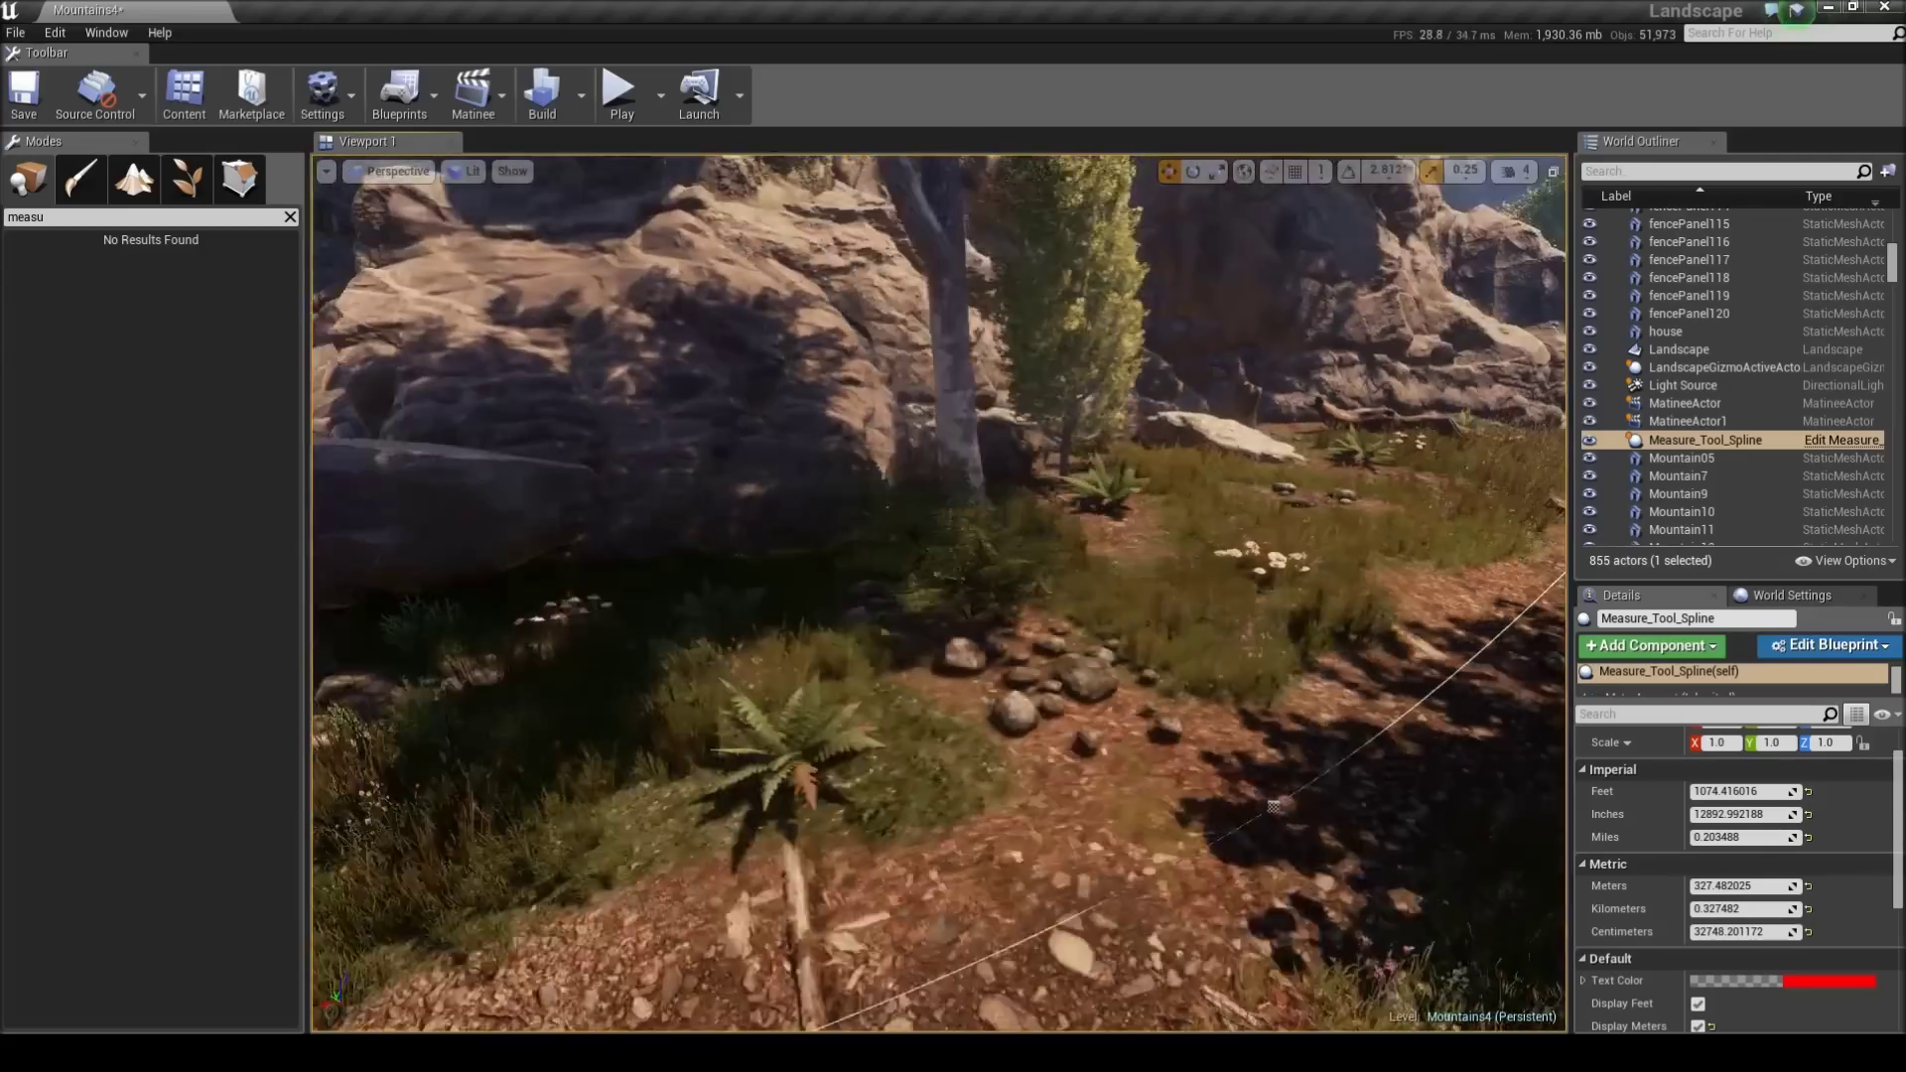
# - Examine the whole spline along the path and the feet and meters label at its start point
pyautogui.press('s')
pyautogui.moveTo(940, 593); pyautogui.dragTo(1102, 507, button='right')
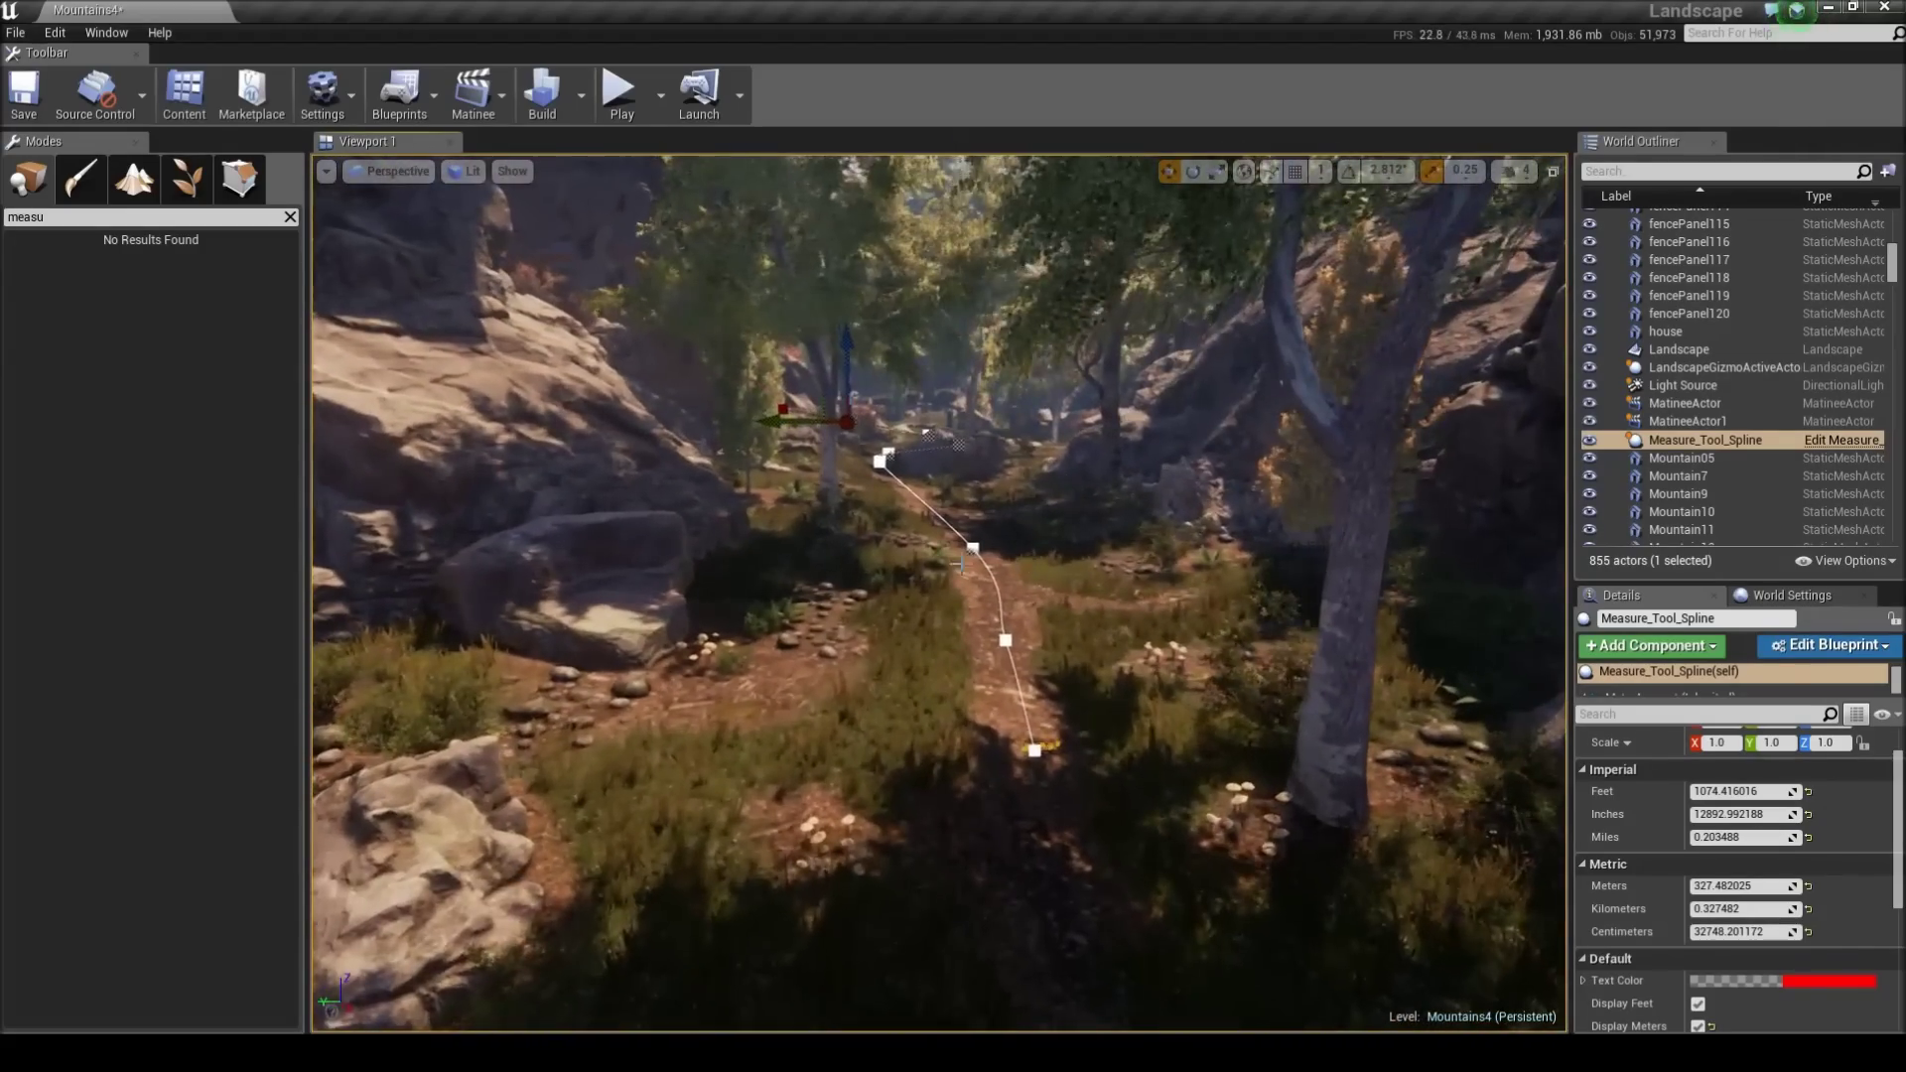
pyautogui.press('w')
pyautogui.moveTo(990, 478)
pyautogui.mouseDown(button='right')
pyautogui.moveTo(1052, 536)
pyautogui.moveTo(996, 502)
pyautogui.mouseUp(button='right')
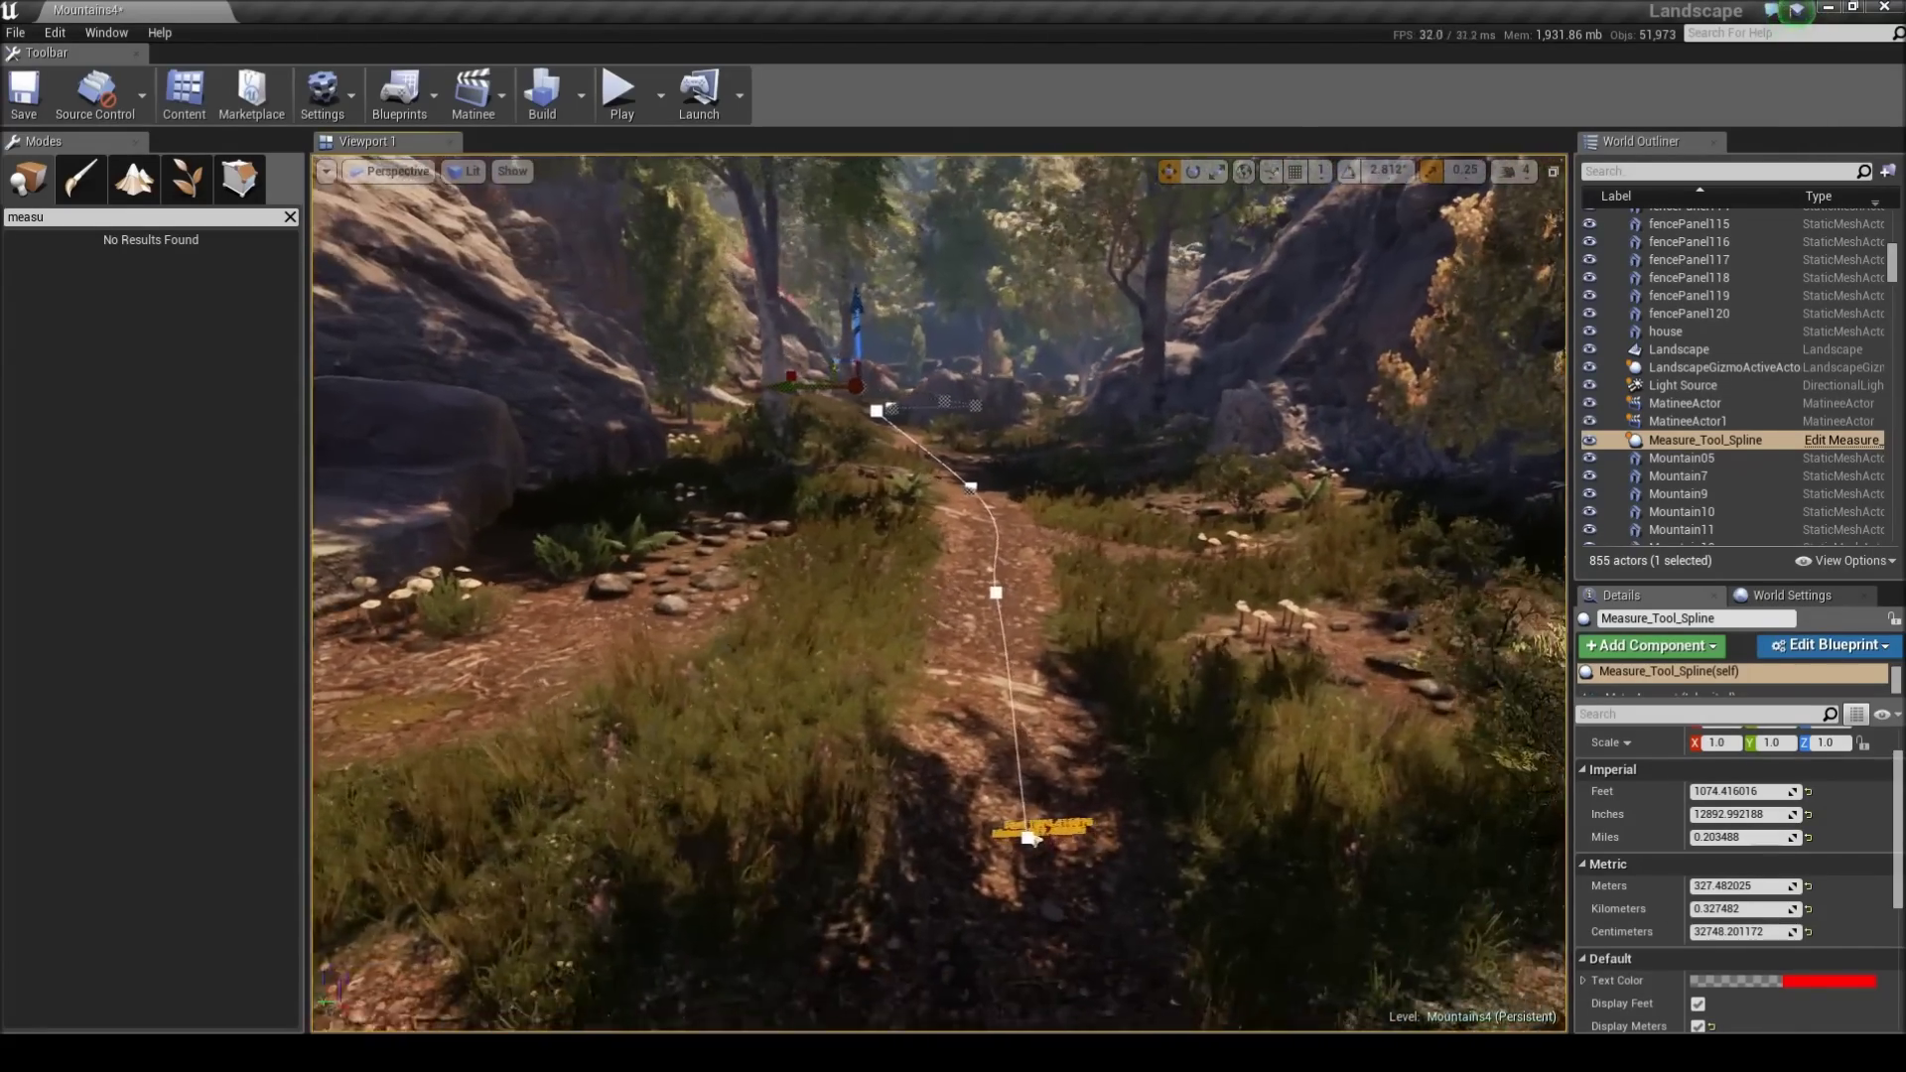
pyautogui.scroll(-2, 1737, 874)
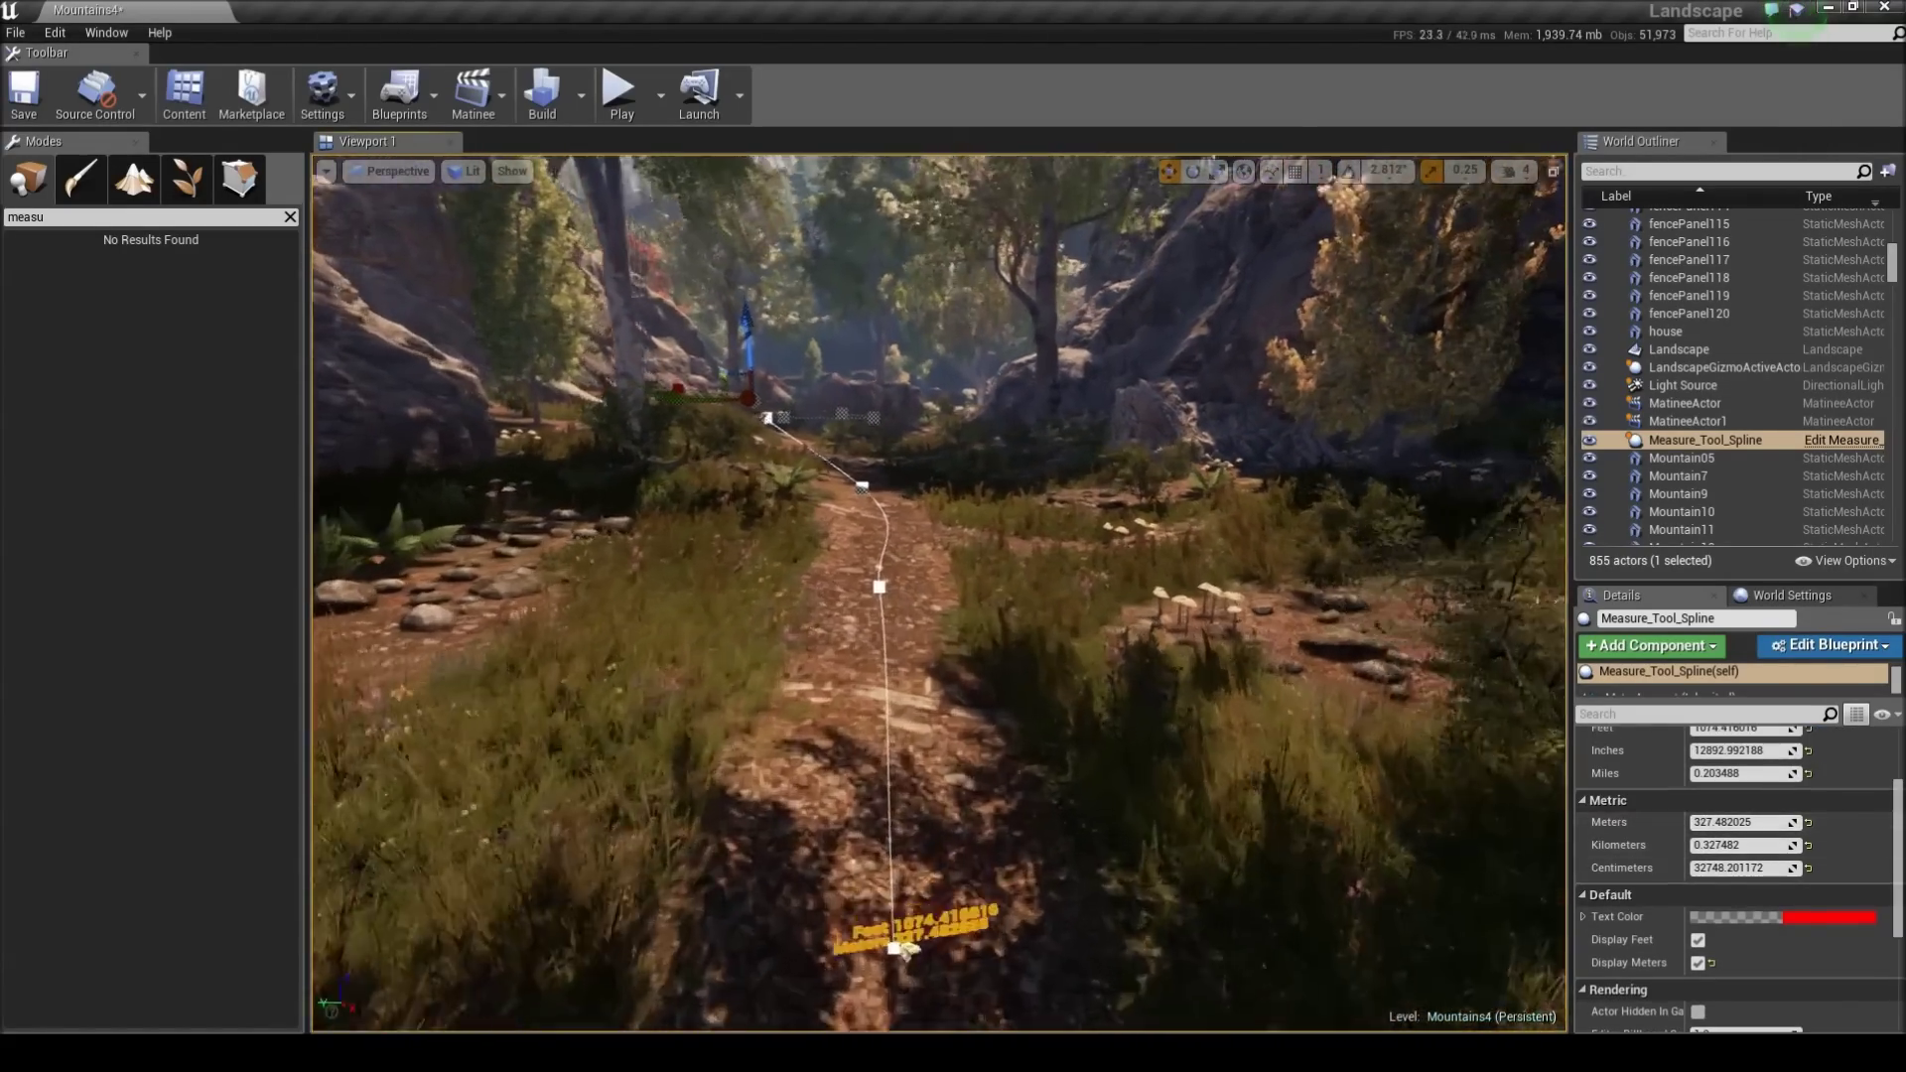
pyautogui.press('w')
pyautogui.moveTo(939, 593); pyautogui.dragTo(870, 586, button='right')
pyautogui.press('e')
pyautogui.press('s')
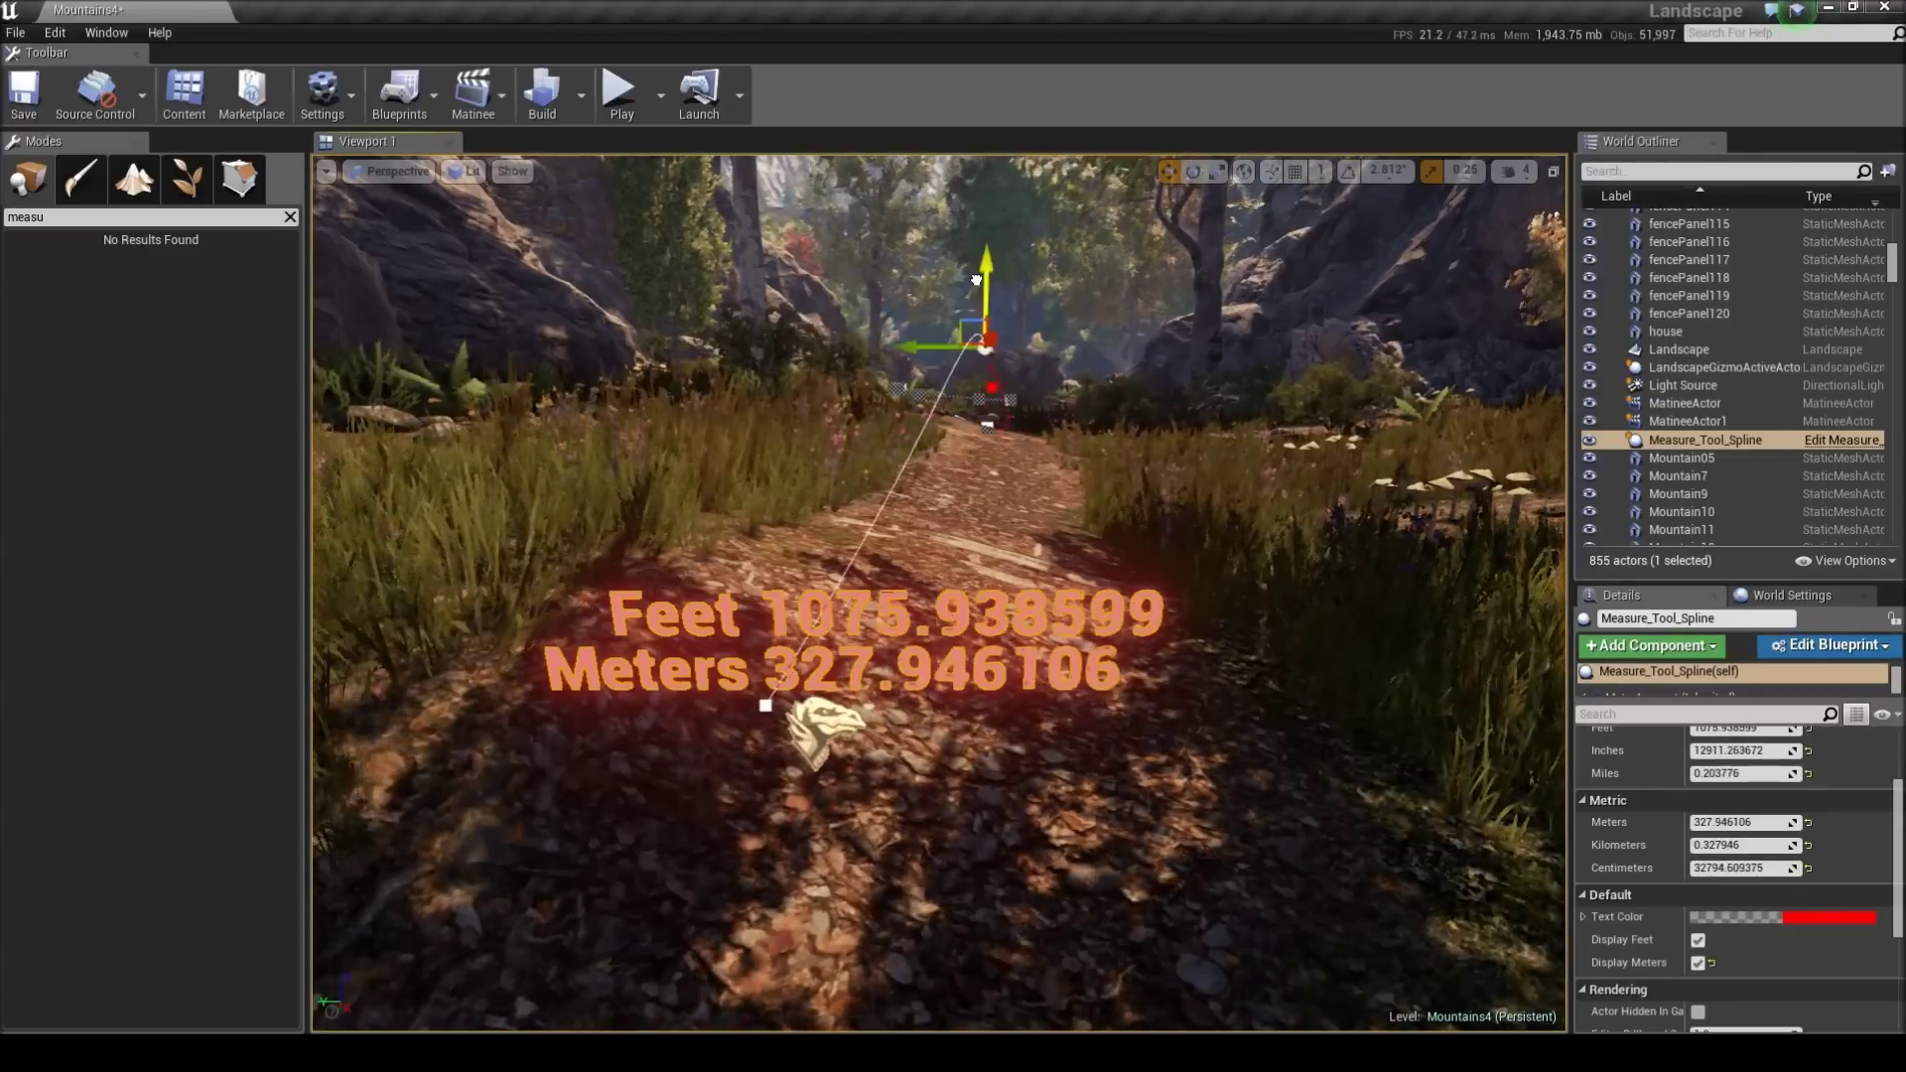
# - Raise the spline's second point above the path and shift it sideways, making the spline about 328 m long
pyautogui.moveTo(988, 169); pyautogui.dragTo(972, 275)
pyautogui.moveTo(971, 355); pyautogui.dragTo(968, 569)
pyautogui.moveTo(914, 343); pyautogui.dragTo(859, 342)
pyautogui.moveTo(859, 343); pyautogui.dragTo(860, 338, button='right')
# - Delete the spline's farther points one at a time, and remove the Measure_Tool_Spline actor from the level
pyautogui.click(892, 411)
pyautogui.moveTo(974, 464); pyautogui.dragTo(967, 489, button='right')
pyautogui.scroll(10, 938, 594)
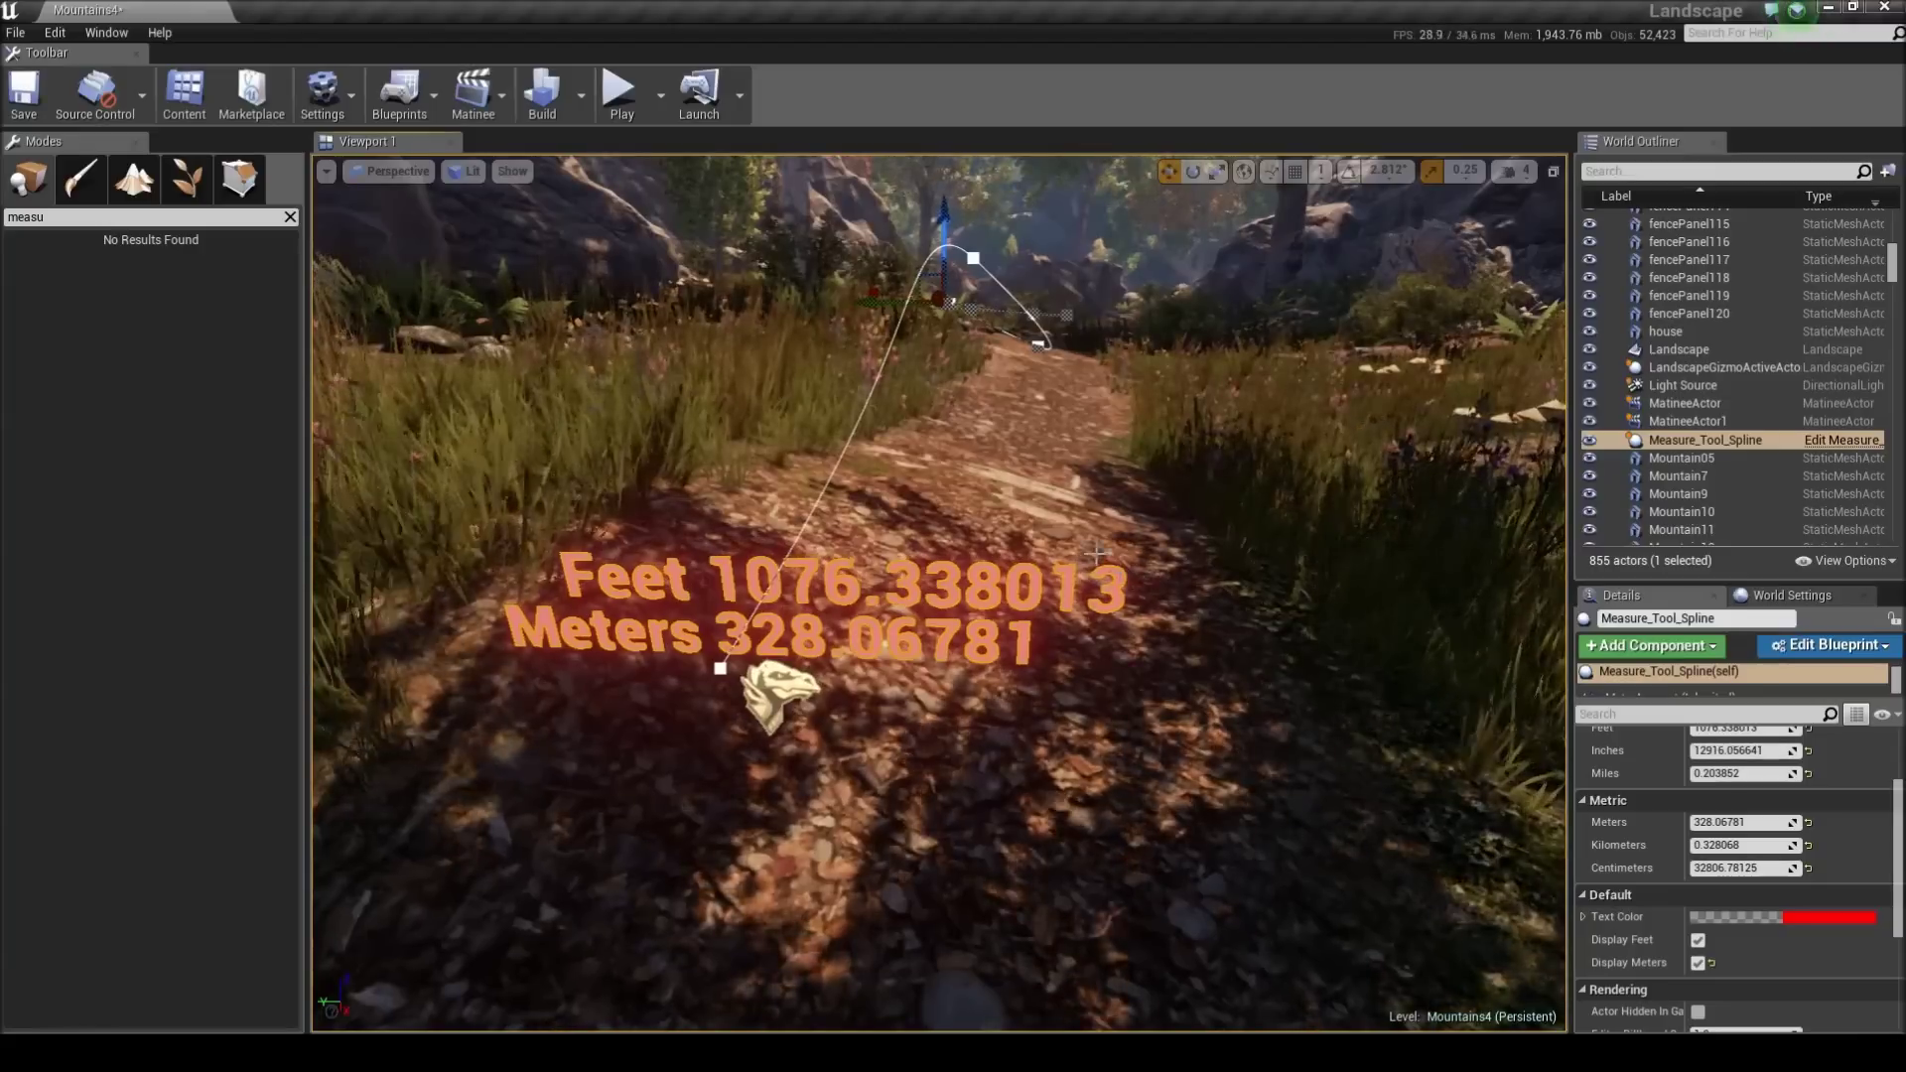
pyautogui.press('Delete')
pyautogui.scroll(5, 938, 594)
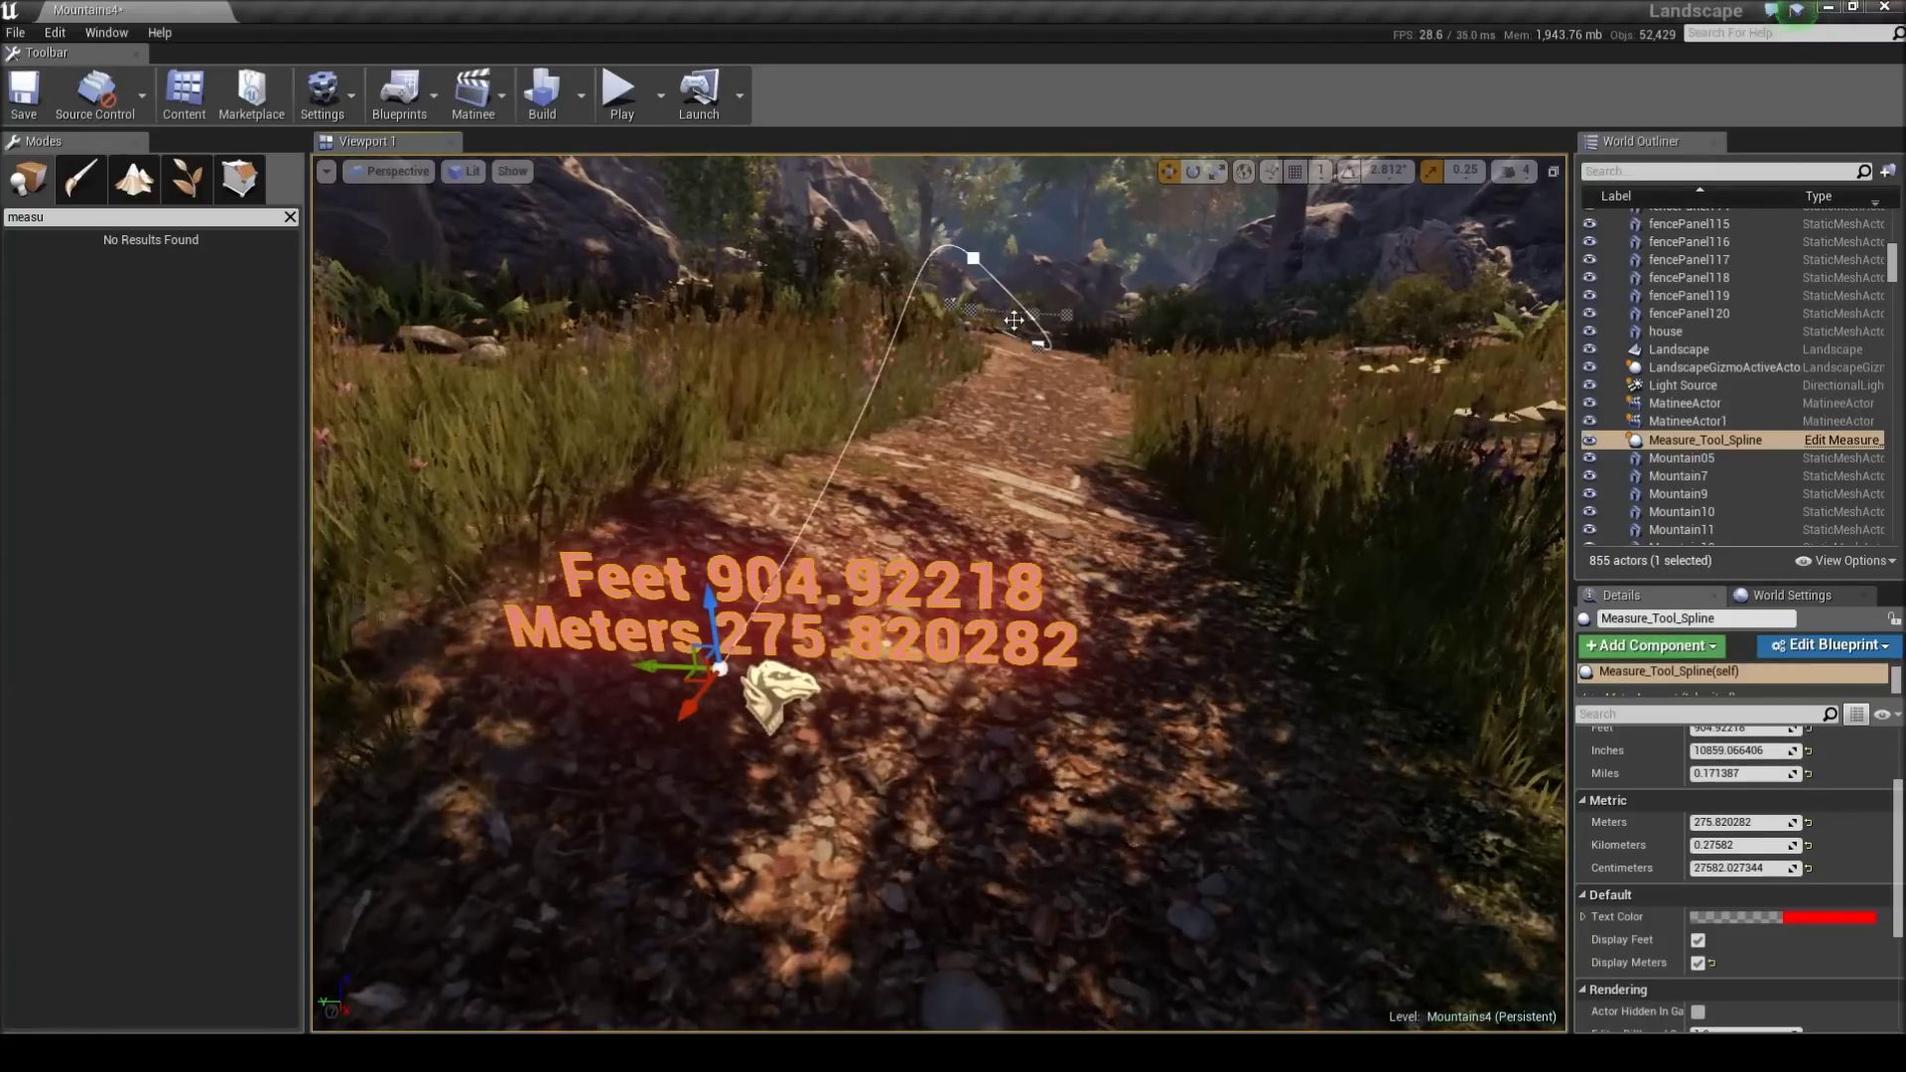
pyautogui.click(1065, 321)
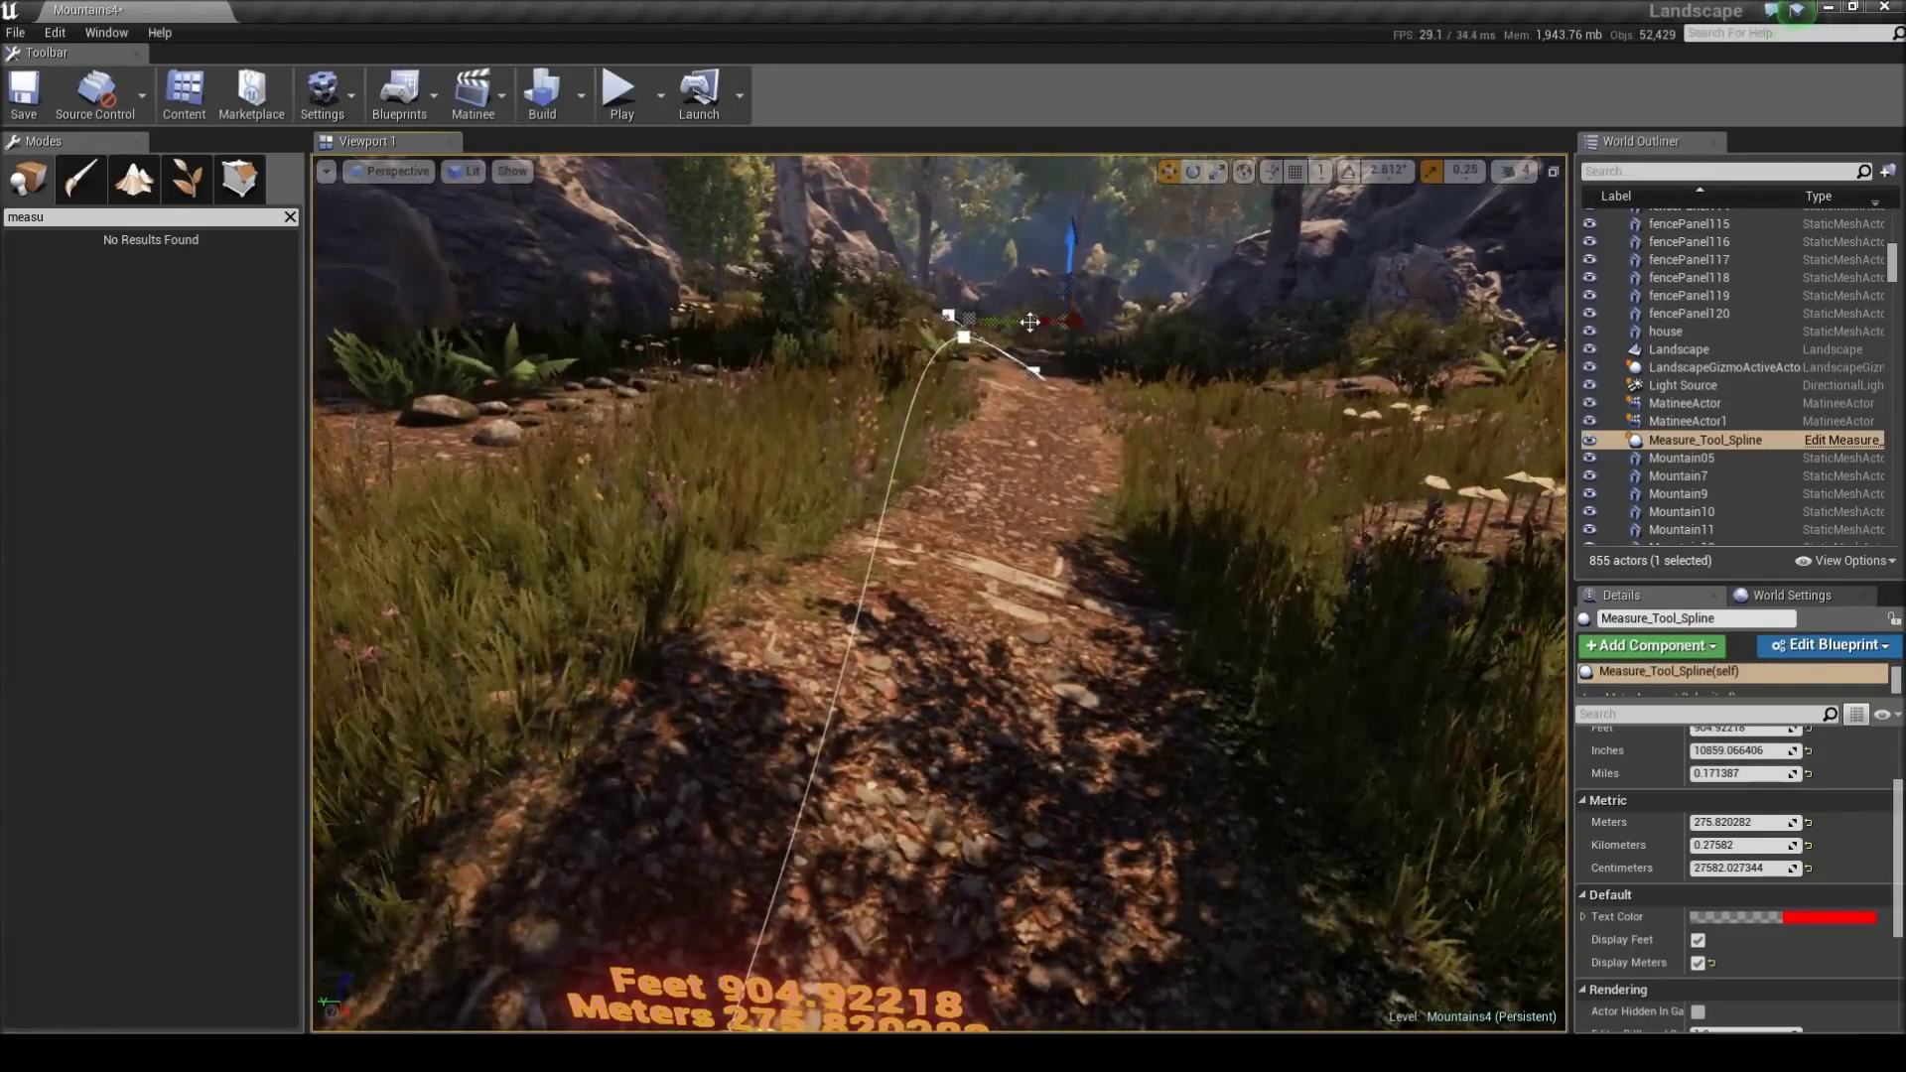
pyautogui.press('Delete')
pyautogui.click(1032, 321)
pyautogui.press('Delete')
pyautogui.moveTo(1112, 433); pyautogui.dragTo(1149, 459, button='right')
pyautogui.click(950, 309)
pyautogui.press('Delete')
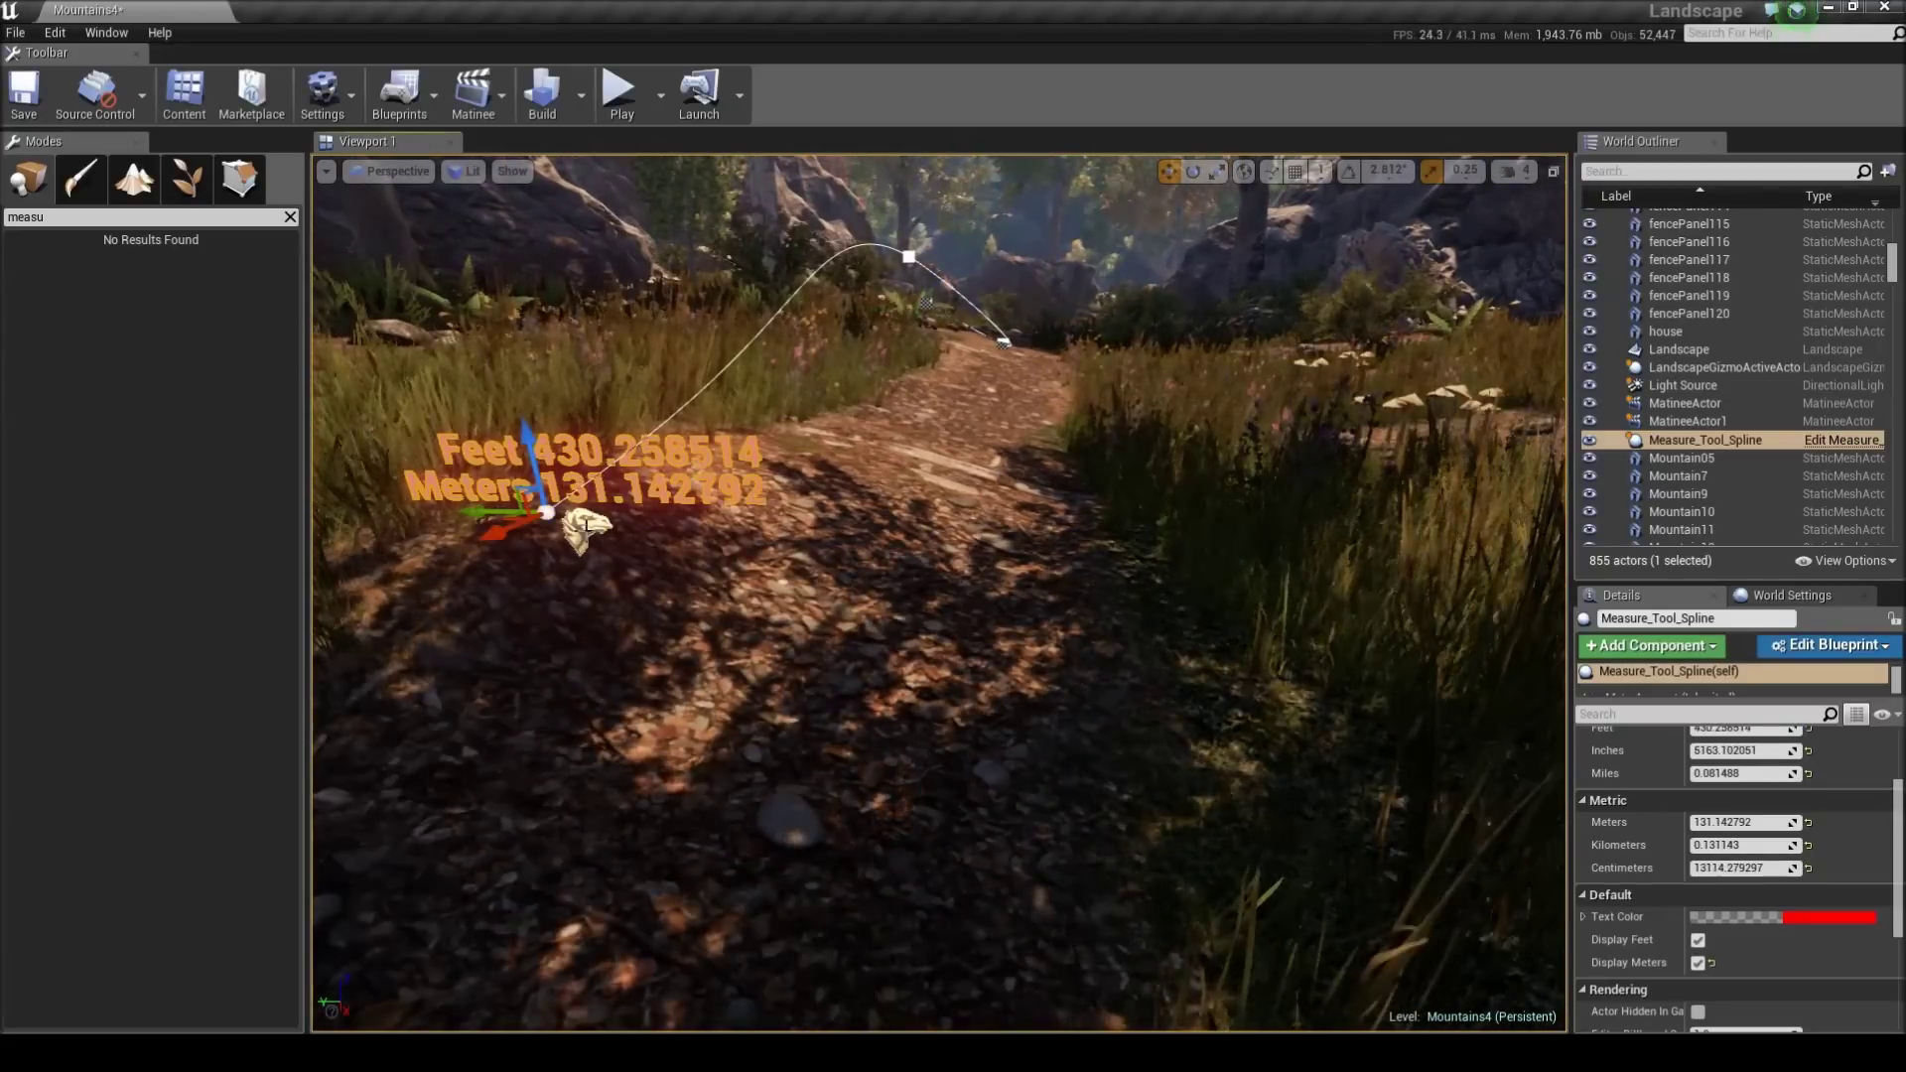
pyautogui.press('Delete')
# - Place a Measure_ToolSimple actor beside the large boulder in the gap between the rocks
pyautogui.moveTo(901, 545); pyautogui.dragTo(918, 571, button='right')
pyautogui.press('s')
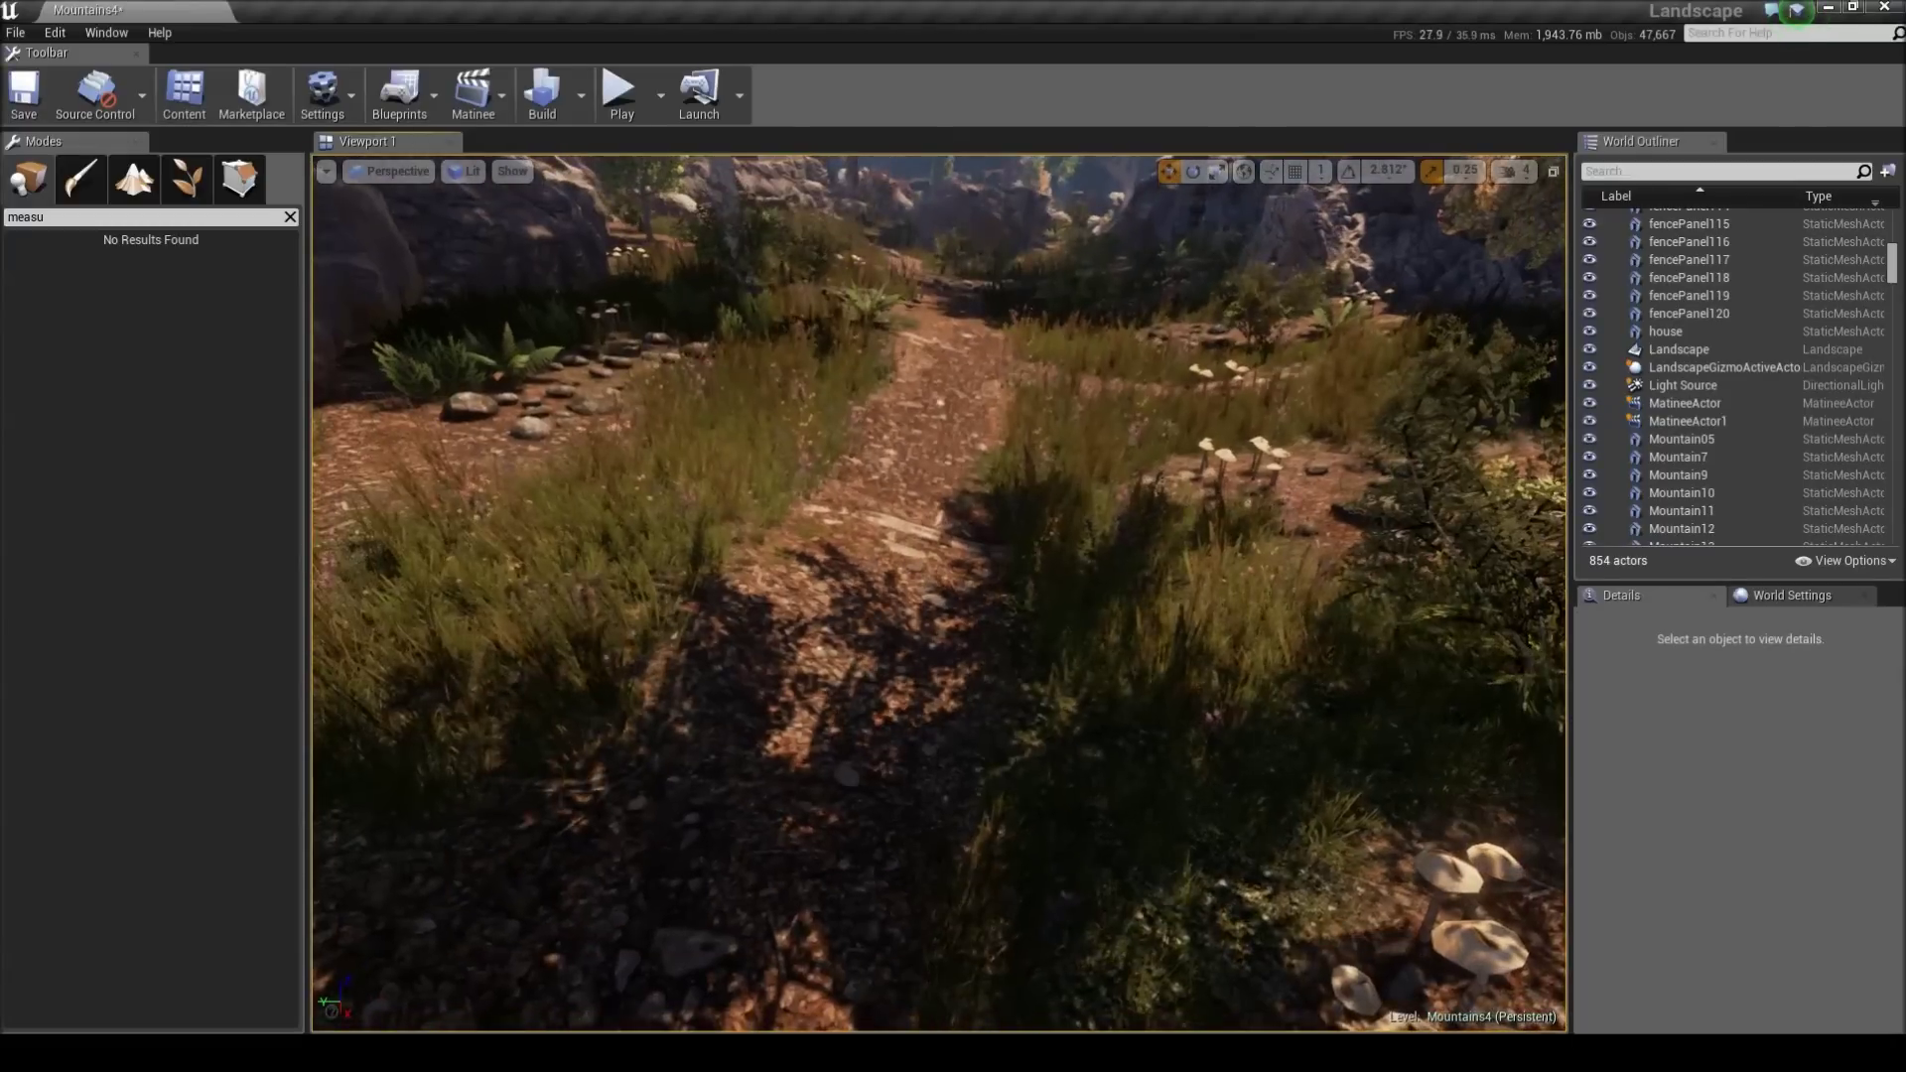
pyautogui.moveTo(1123, 801); pyautogui.dragTo(1075, 765, button='right')
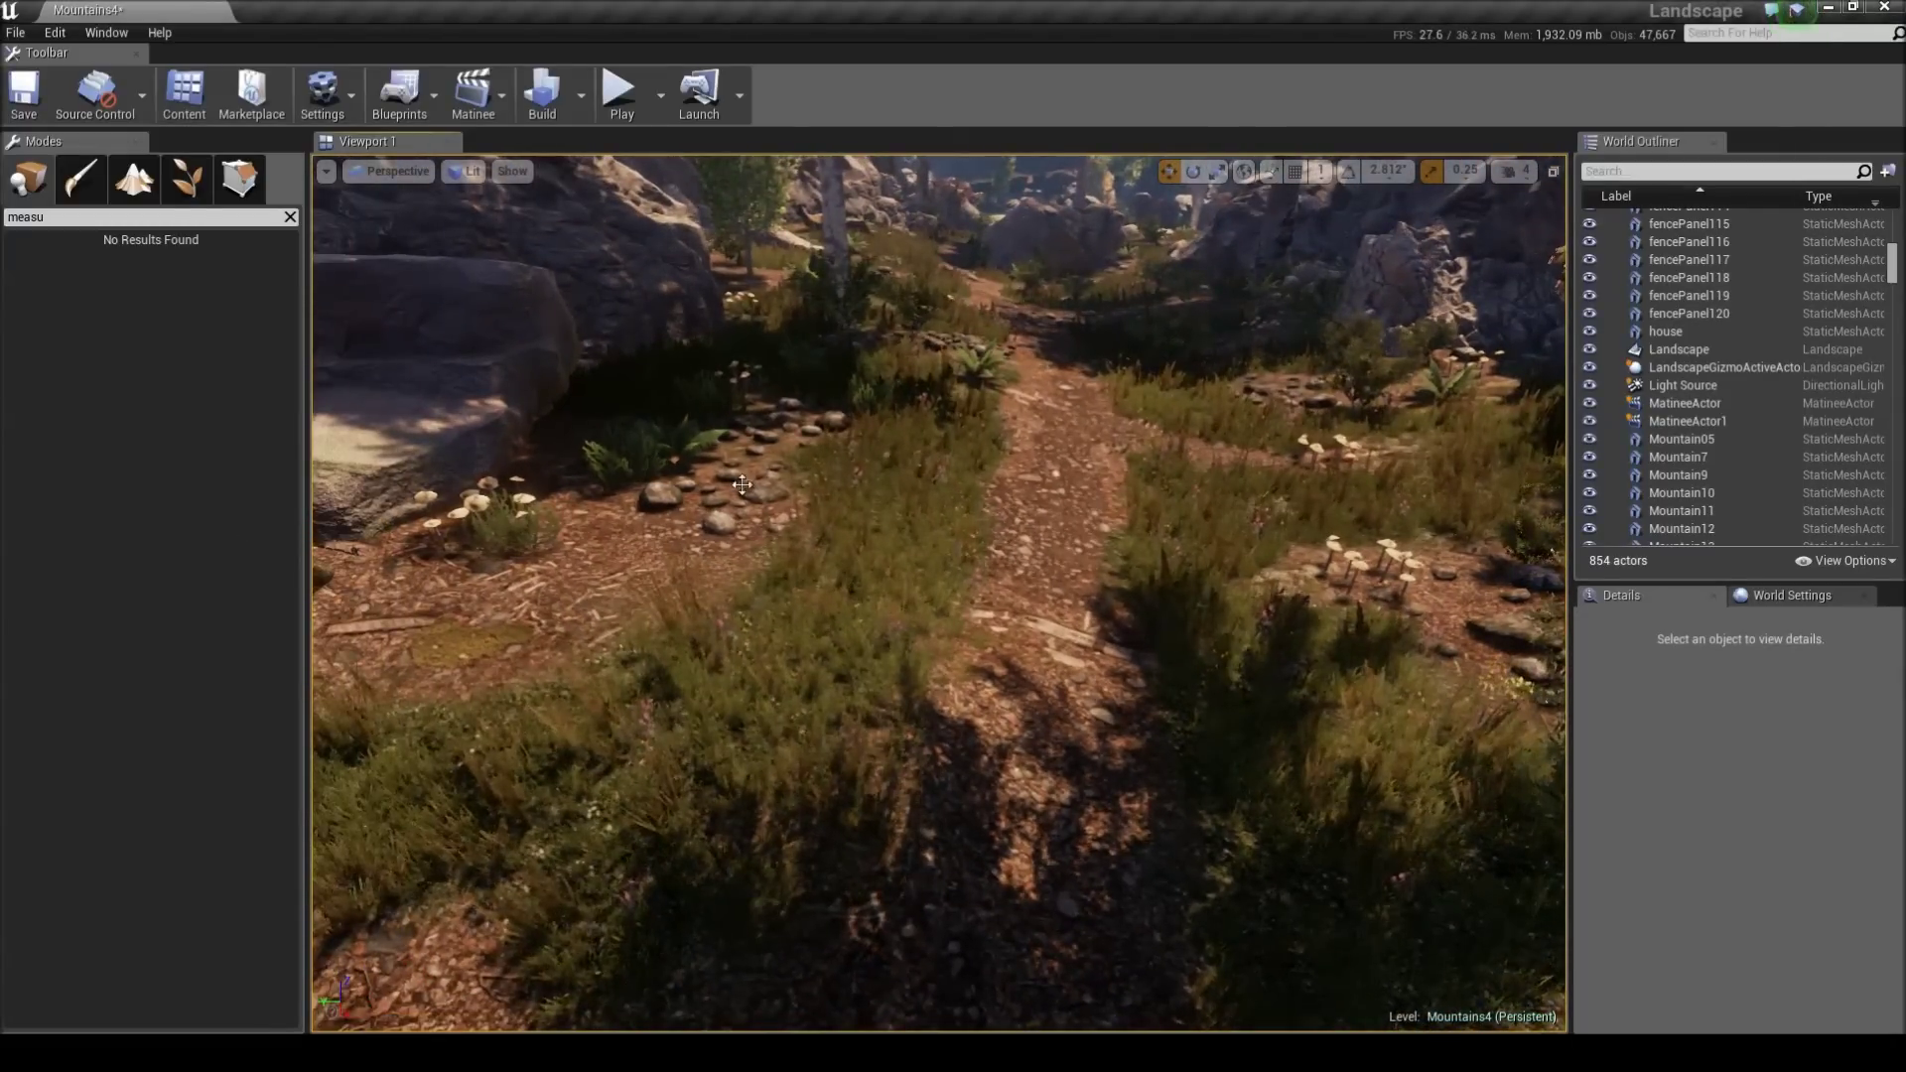
pyautogui.moveTo(773, 494); pyautogui.dragTo(961, 515, button='right')
pyautogui.press('w')
pyautogui.press('w')
pyautogui.press('a')
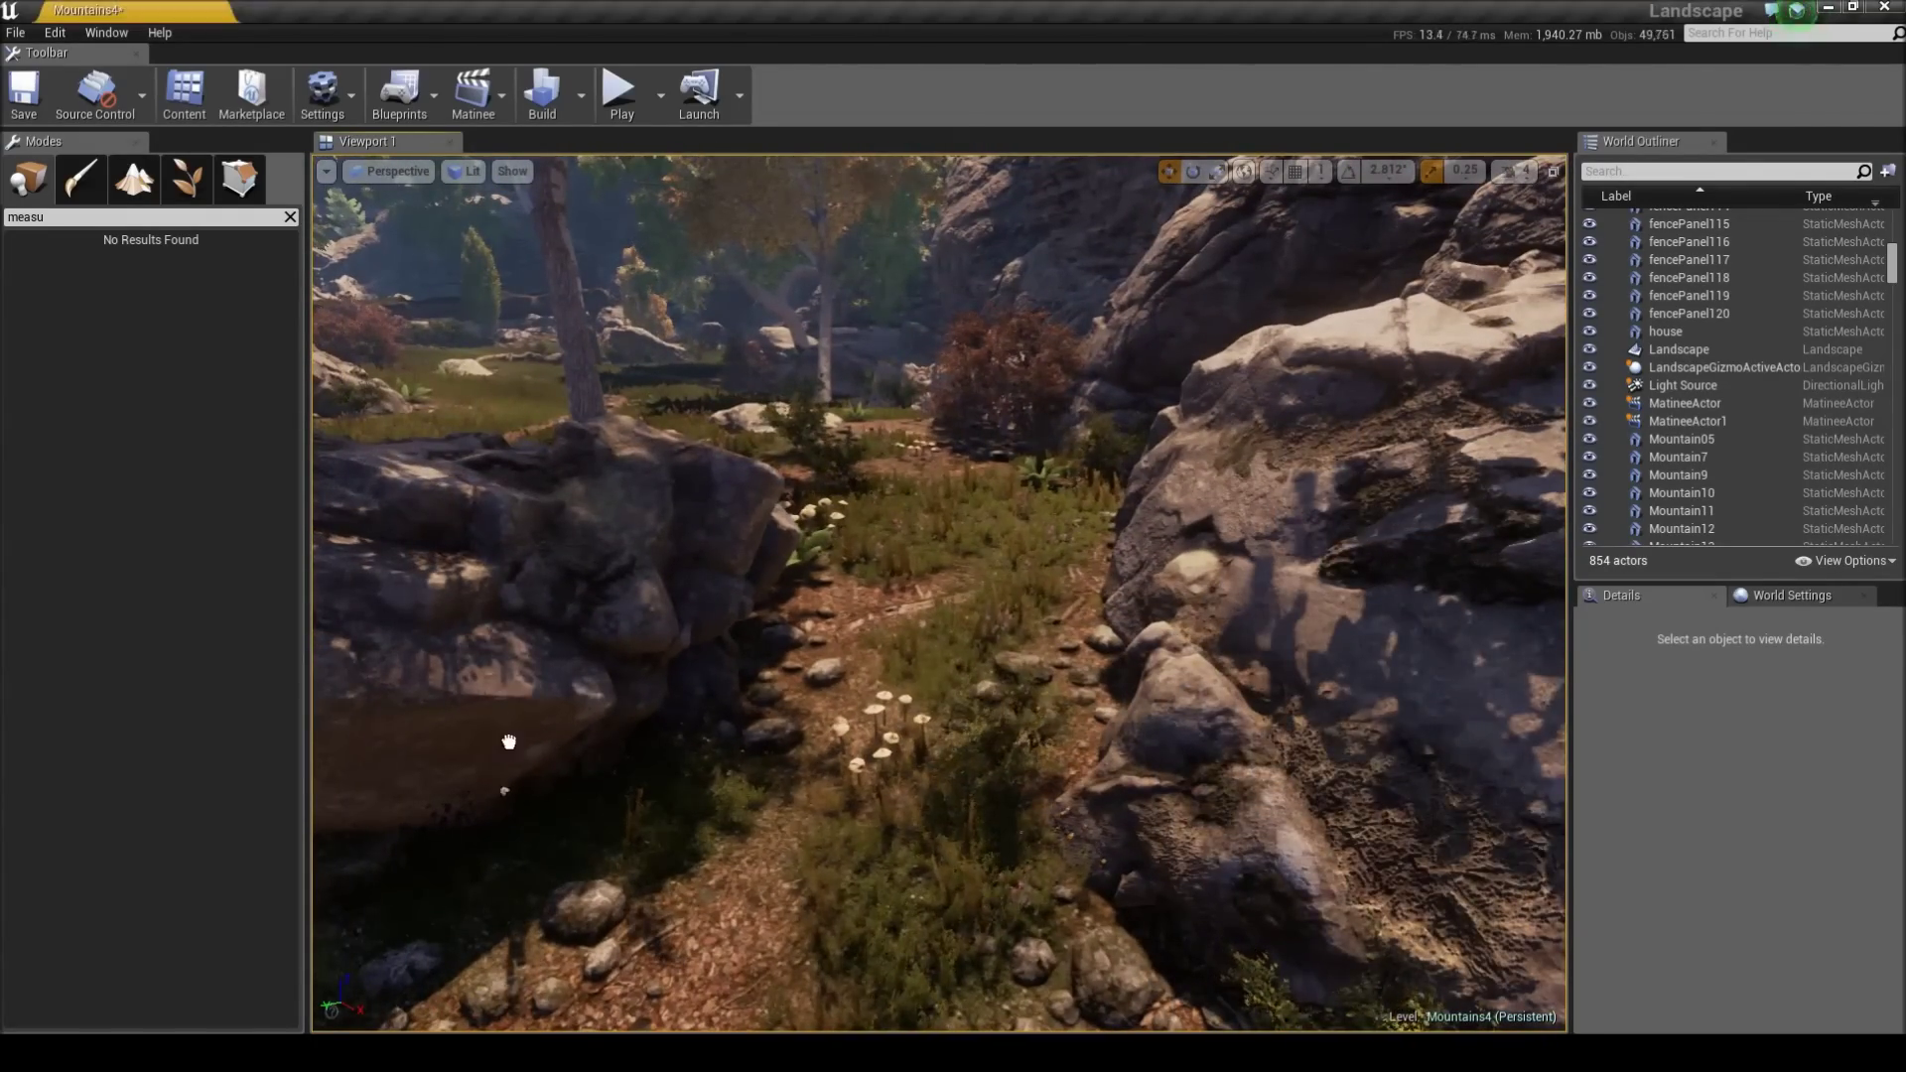
pyautogui.moveTo(680, 757); pyautogui.dragTo(545, 736)
pyautogui.press('s')
pyautogui.moveTo(545, 739); pyautogui.dragTo(551, 785, button='right')
pyautogui.press('w')
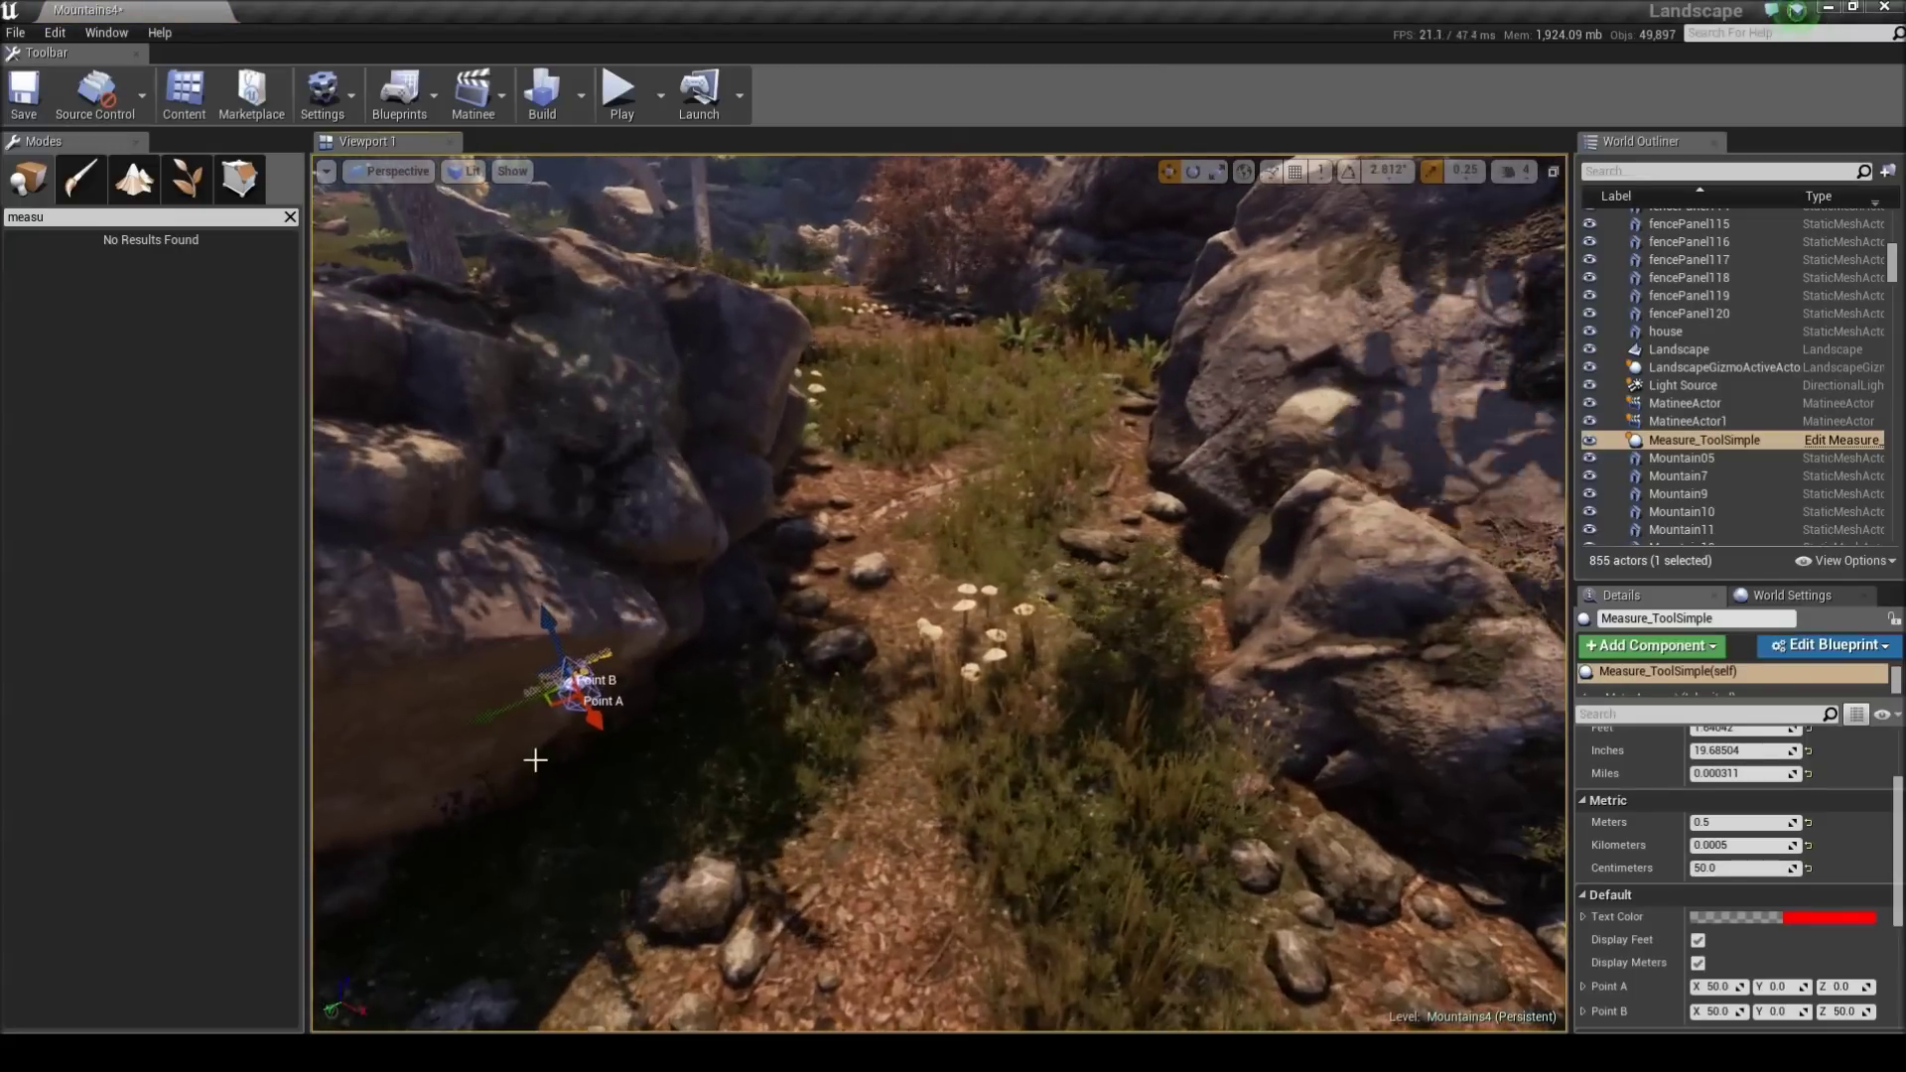
# - Move the Measure_ToolSimple actor to the middle of the path by the mushrooms and rotate it slightly about its vertical axis
pyautogui.moveTo(562, 700); pyautogui.dragTo(906, 705)
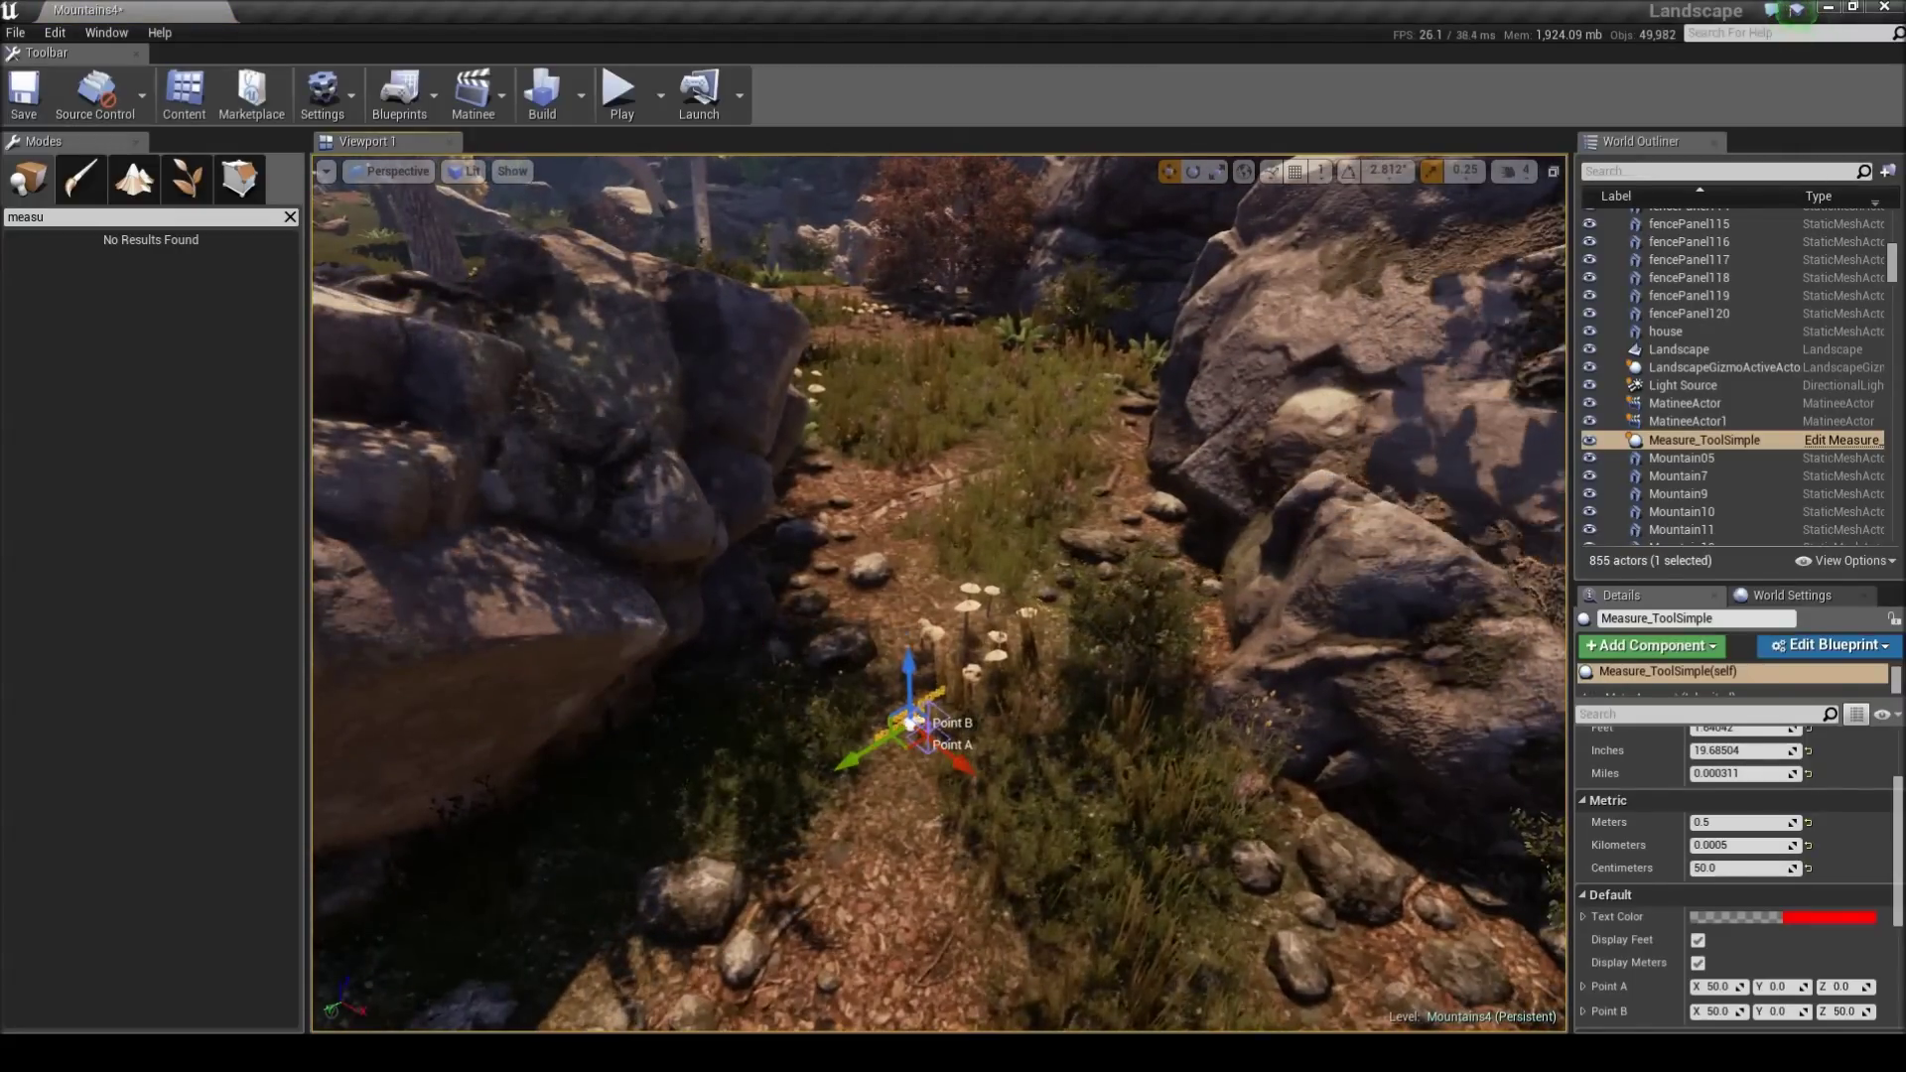
pyautogui.press('f')
pyautogui.press('e')
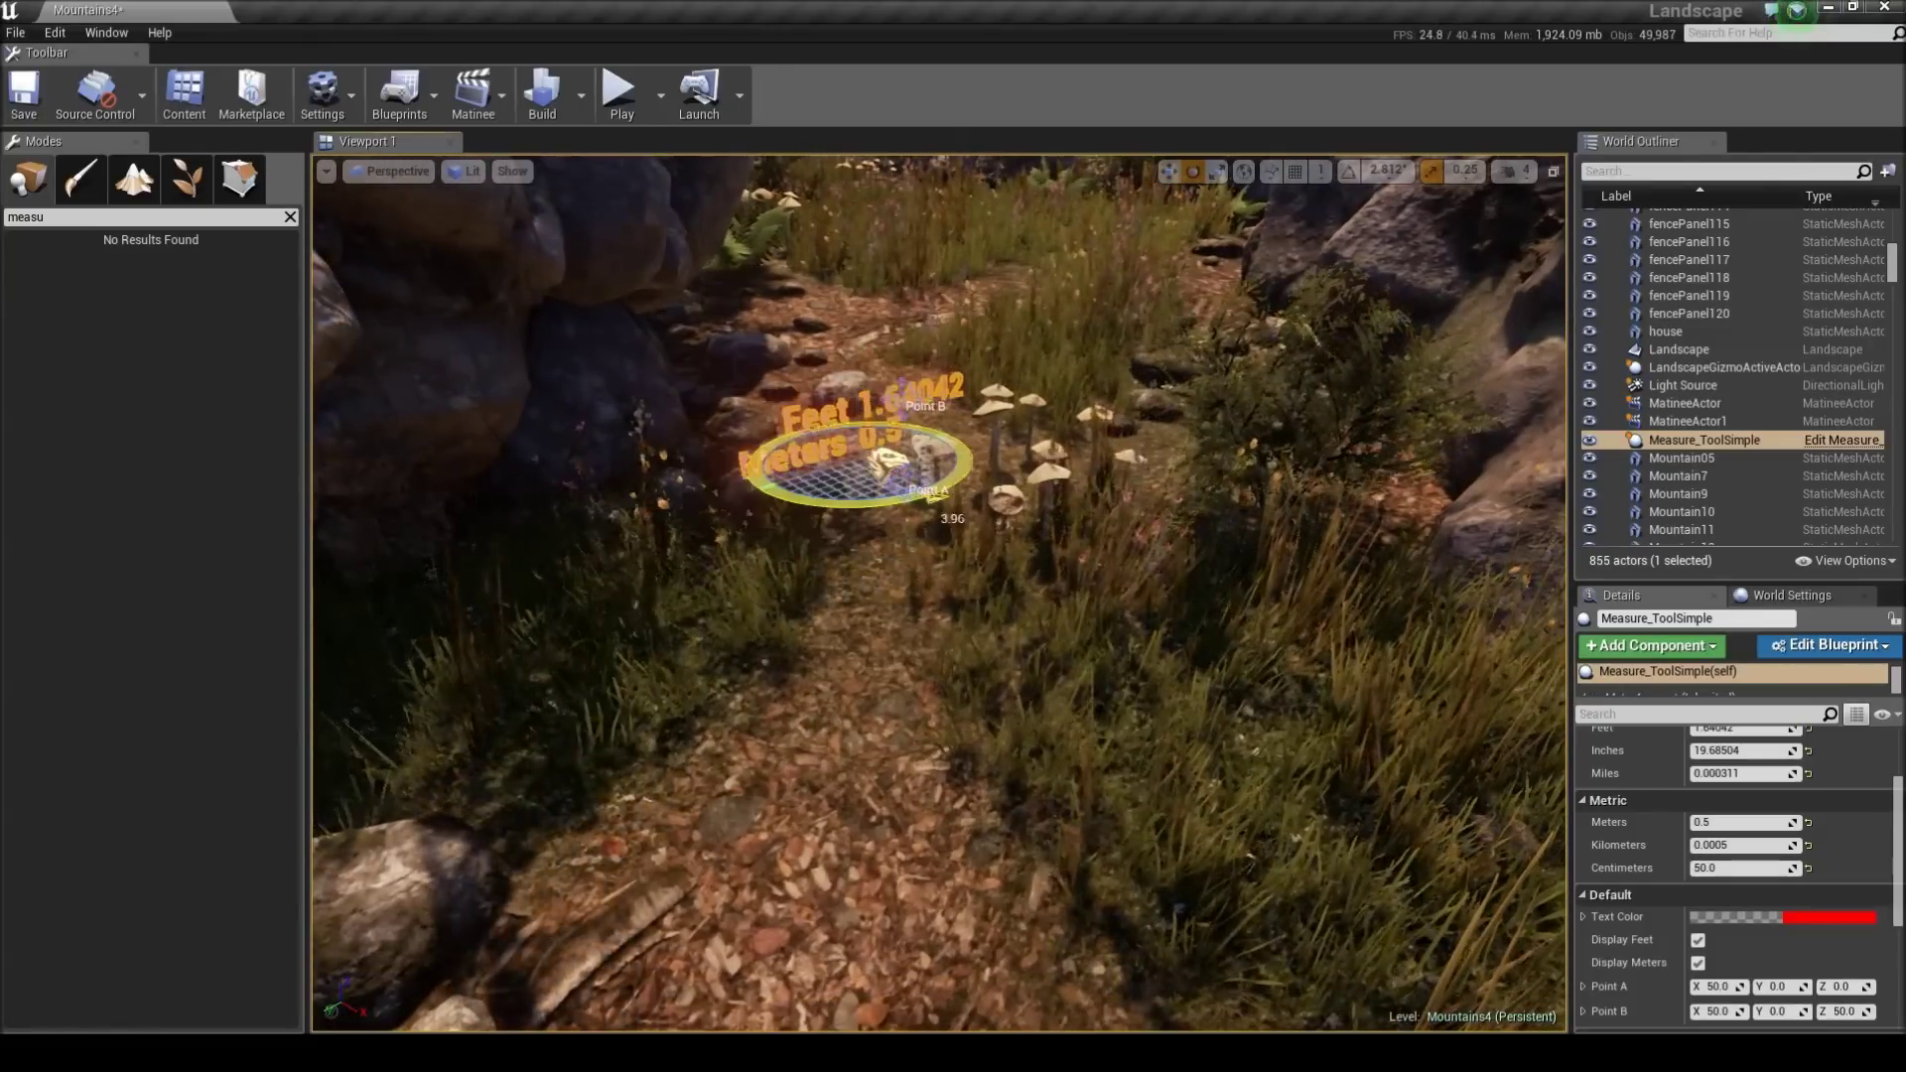
pyautogui.press('w')
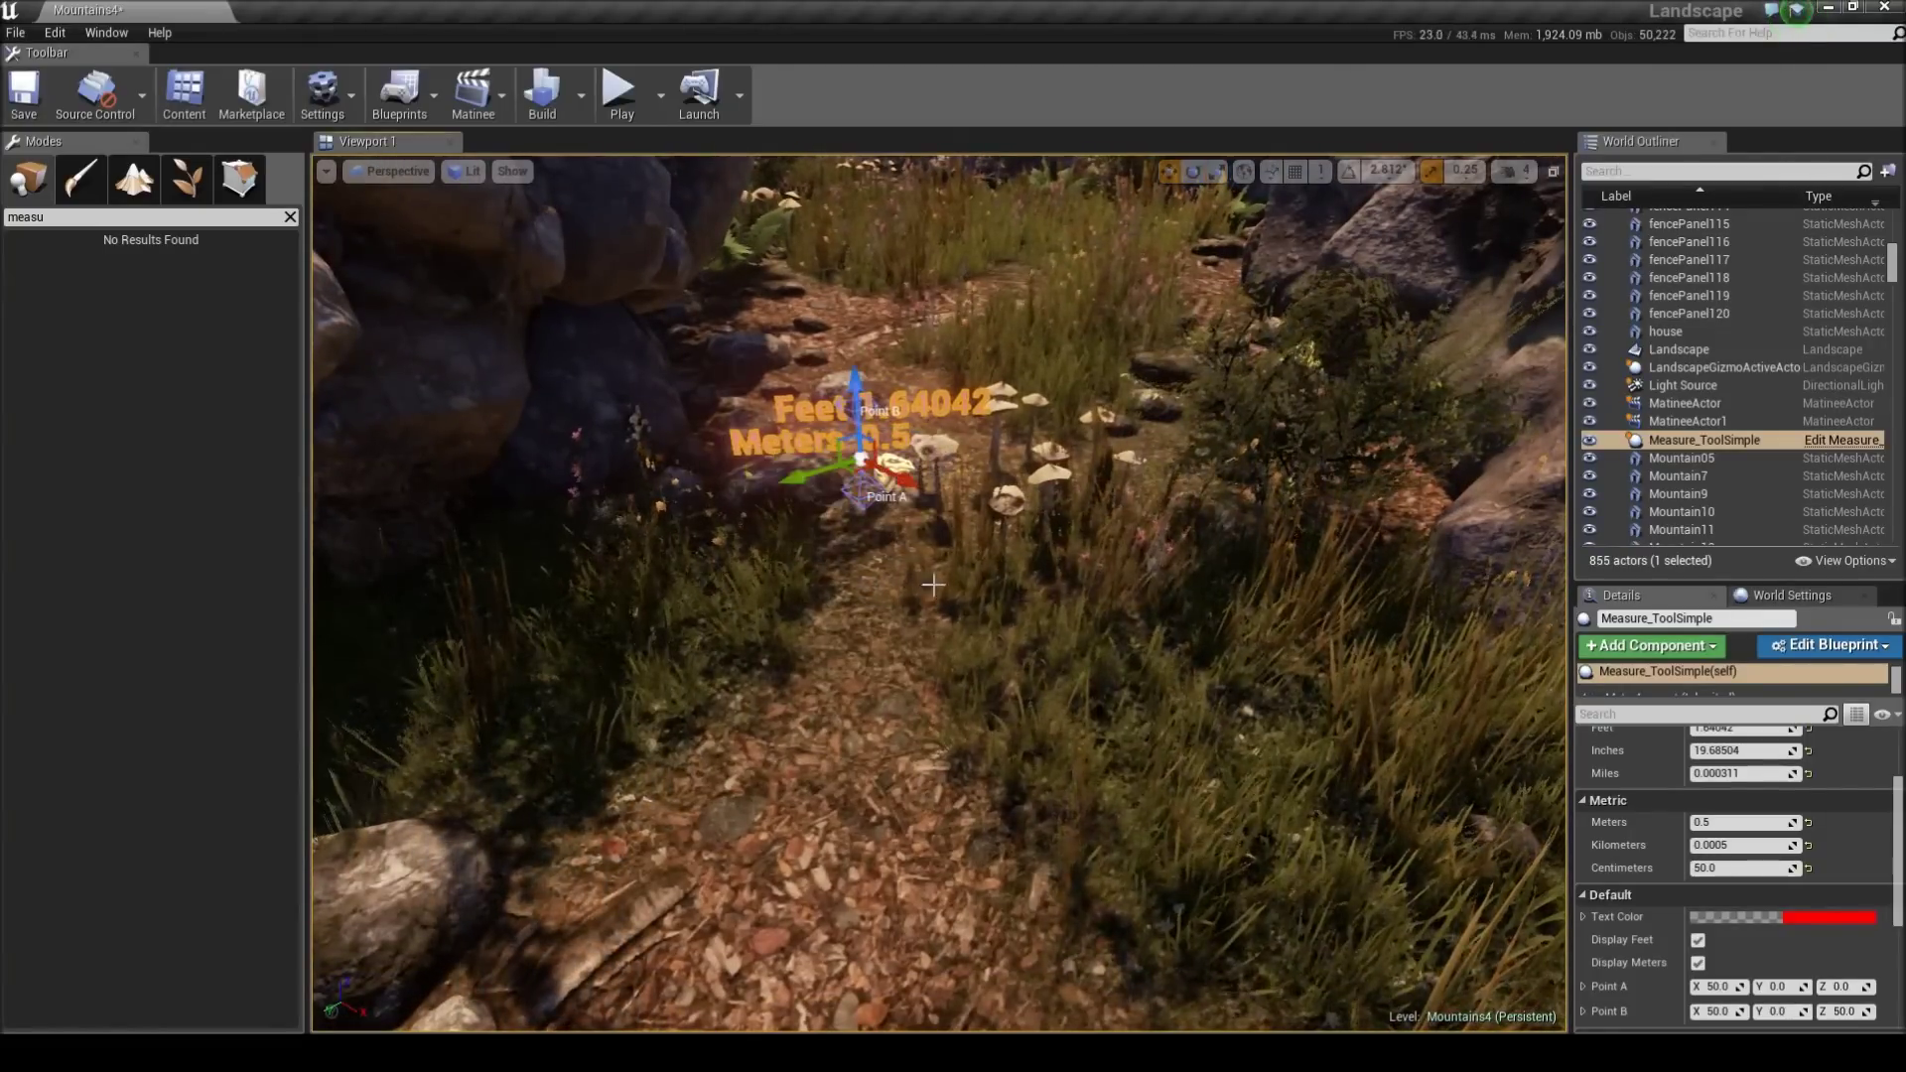
# - Move Point A to the boulder on one side of the path and Point B to the opposite rock, about 15 m apart
pyautogui.moveTo(1020, 622)
pyautogui.mouseDown(button='right')
pyautogui.moveTo(1020, 551)
pyautogui.moveTo(1020, 623)
pyautogui.mouseUp(button='right')
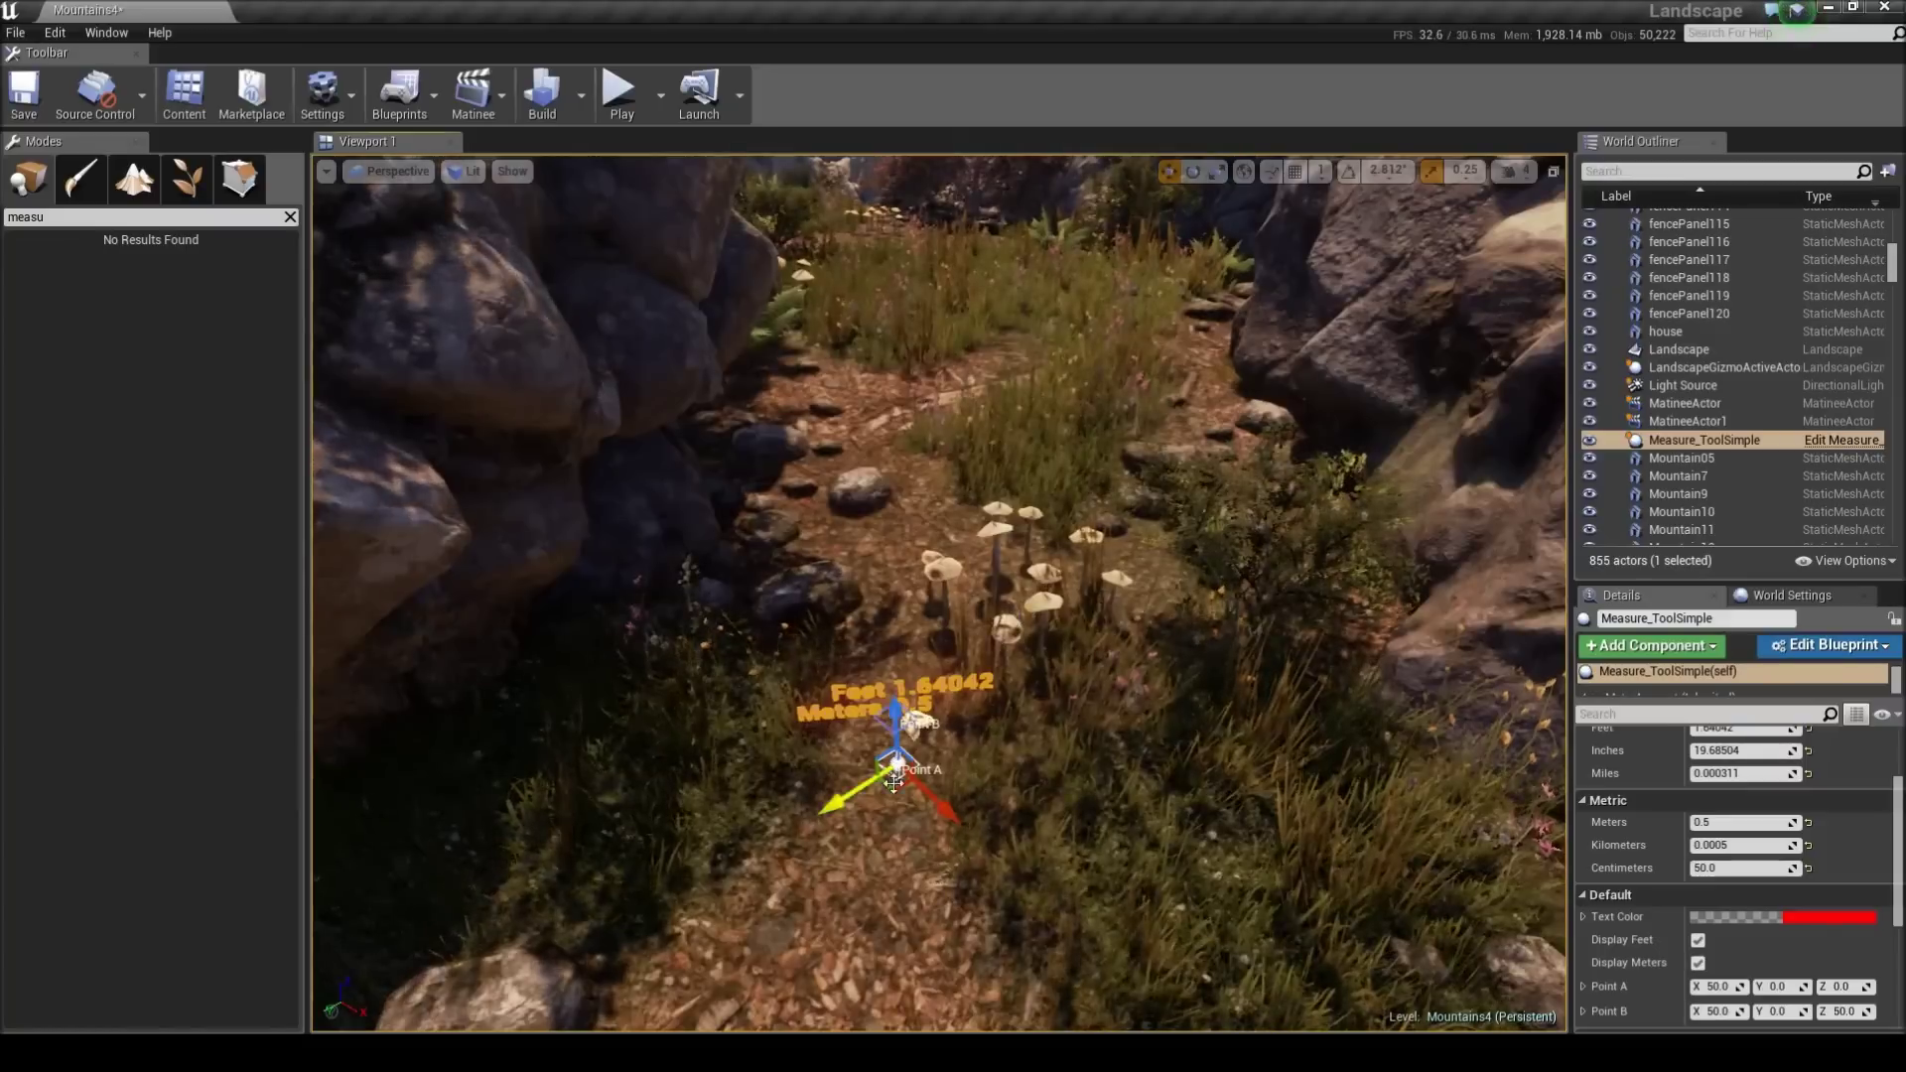
pyautogui.moveTo(893, 784); pyautogui.dragTo(682, 410)
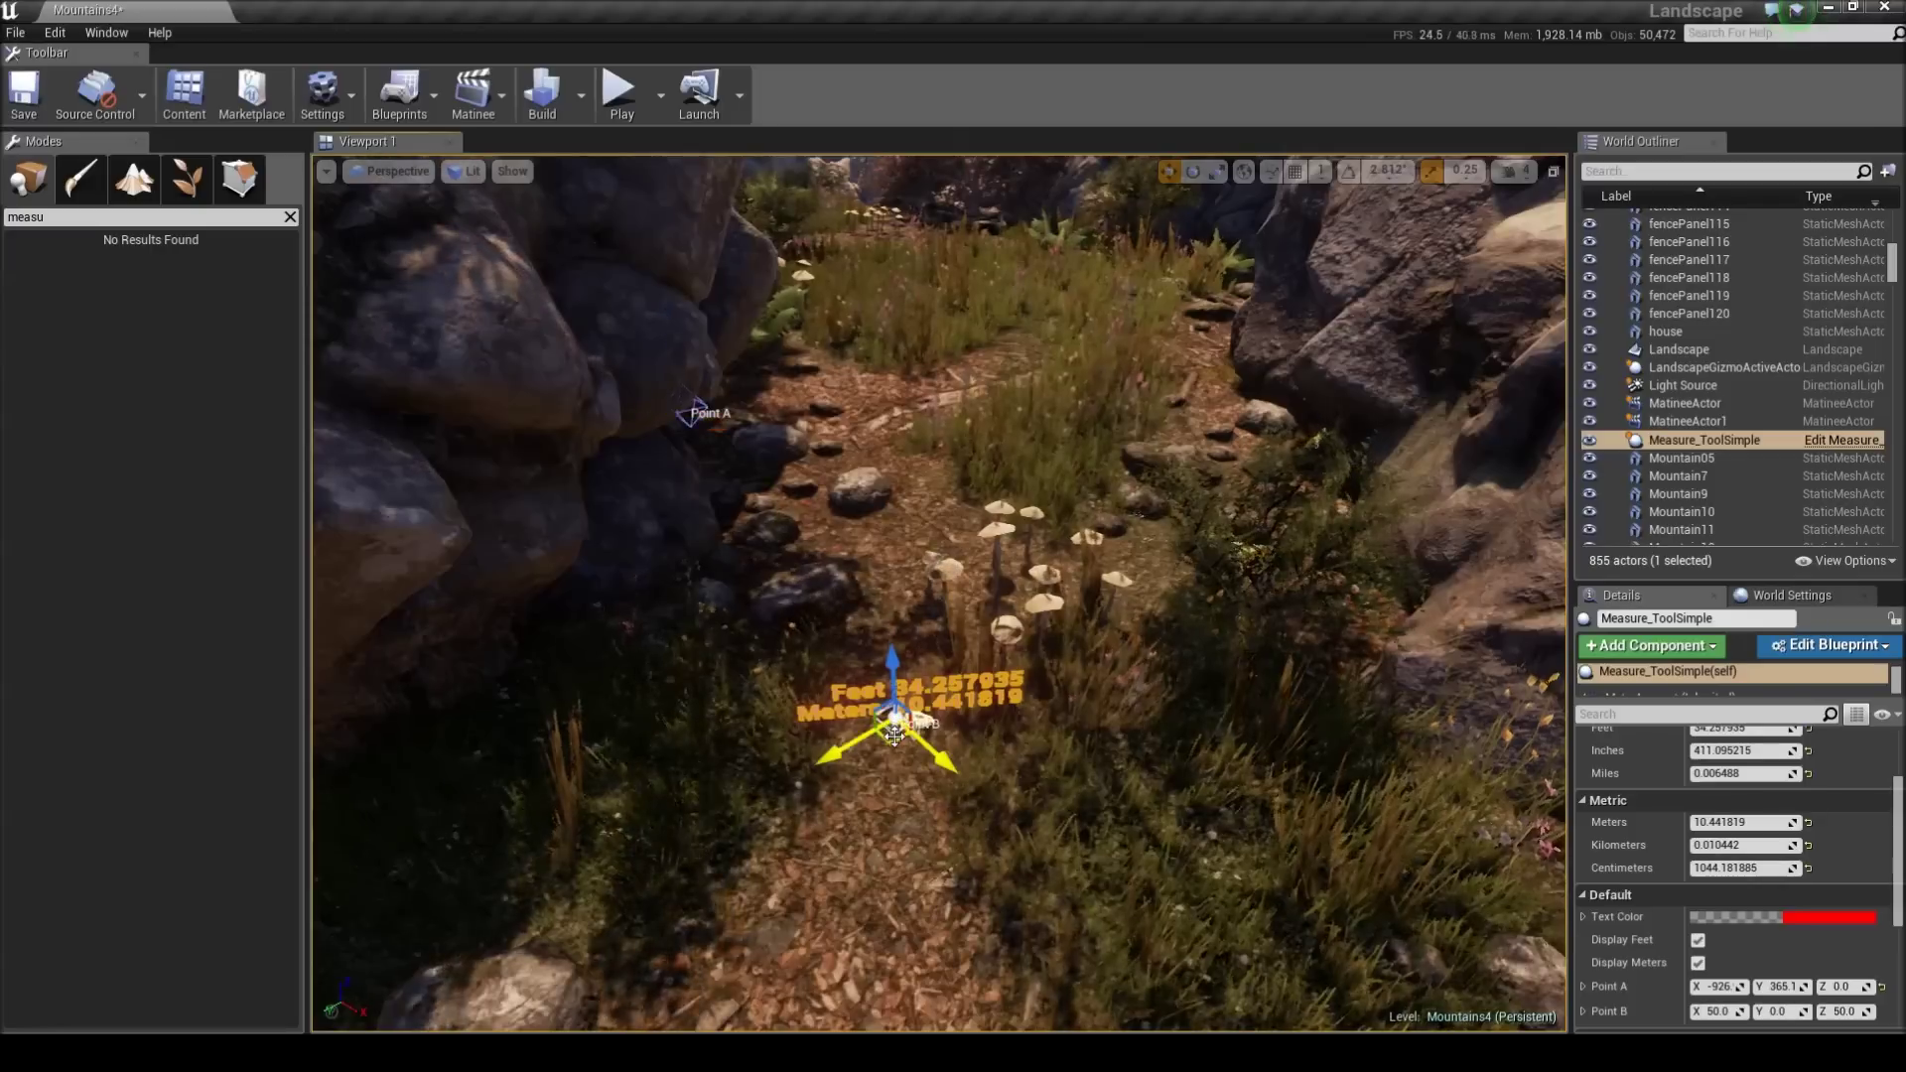
pyautogui.moveTo(893, 734); pyautogui.dragTo(1524, 492)
pyautogui.moveTo(1430, 517); pyautogui.dragTo(1549, 486, button='right')
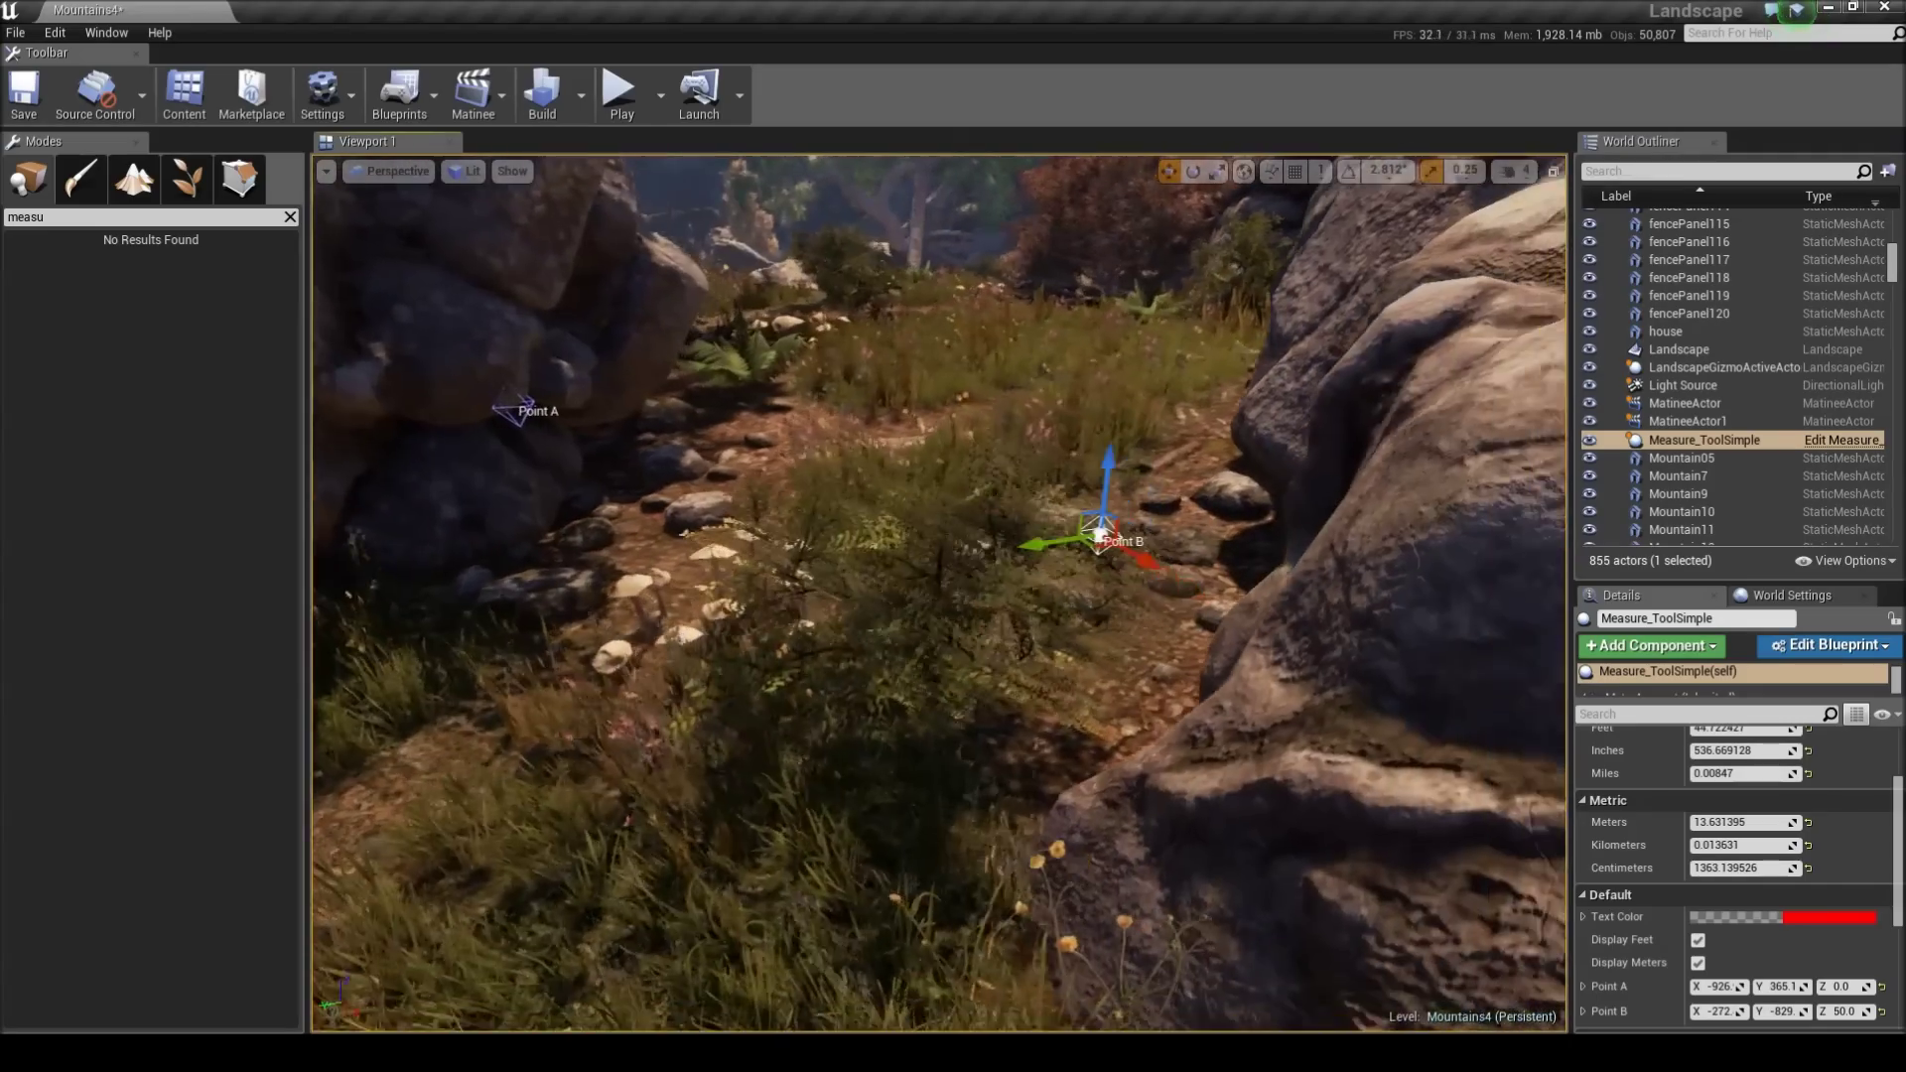
pyautogui.moveTo(1082, 544); pyautogui.dragTo(1336, 521)
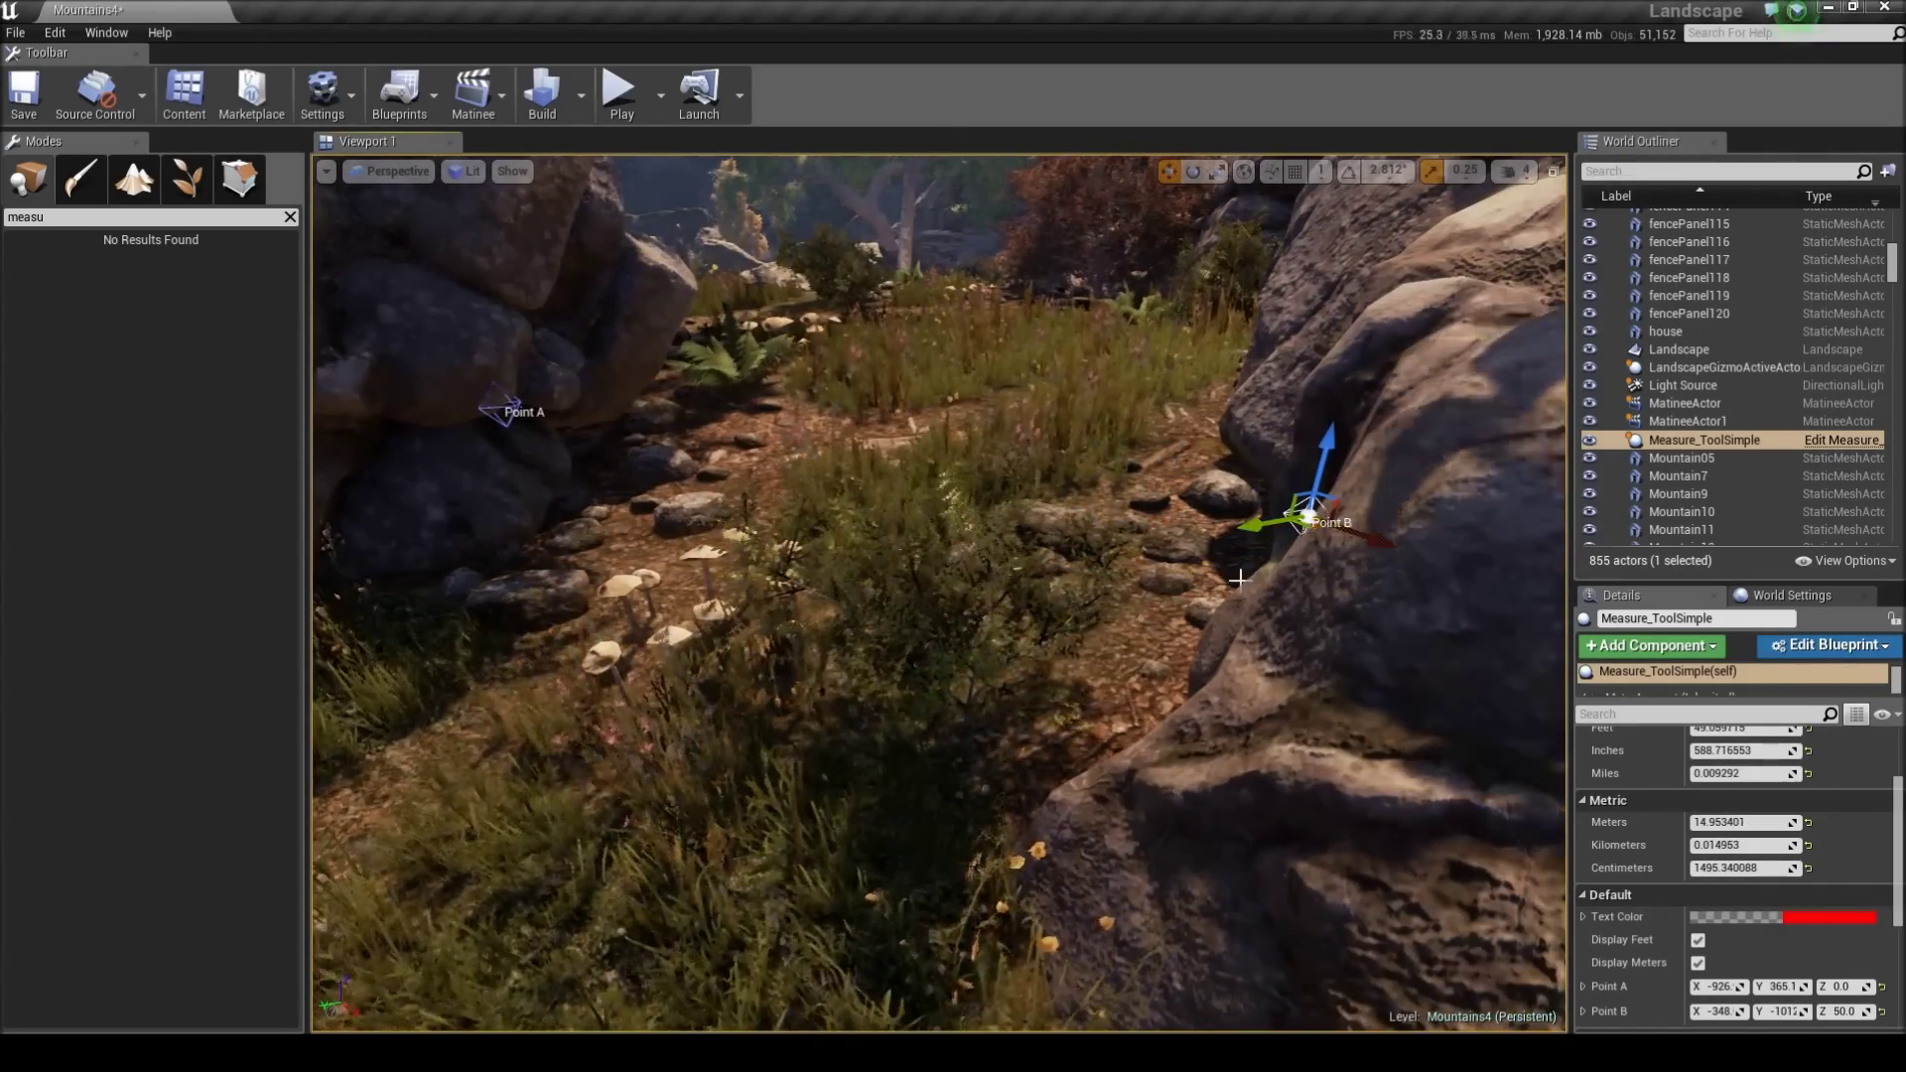
# - Examine the feet and meters label, the two points across the gap and the metric distance values from several viewpoints
pyautogui.moveTo(1240, 578); pyautogui.dragTo(1002, 511, button='right')
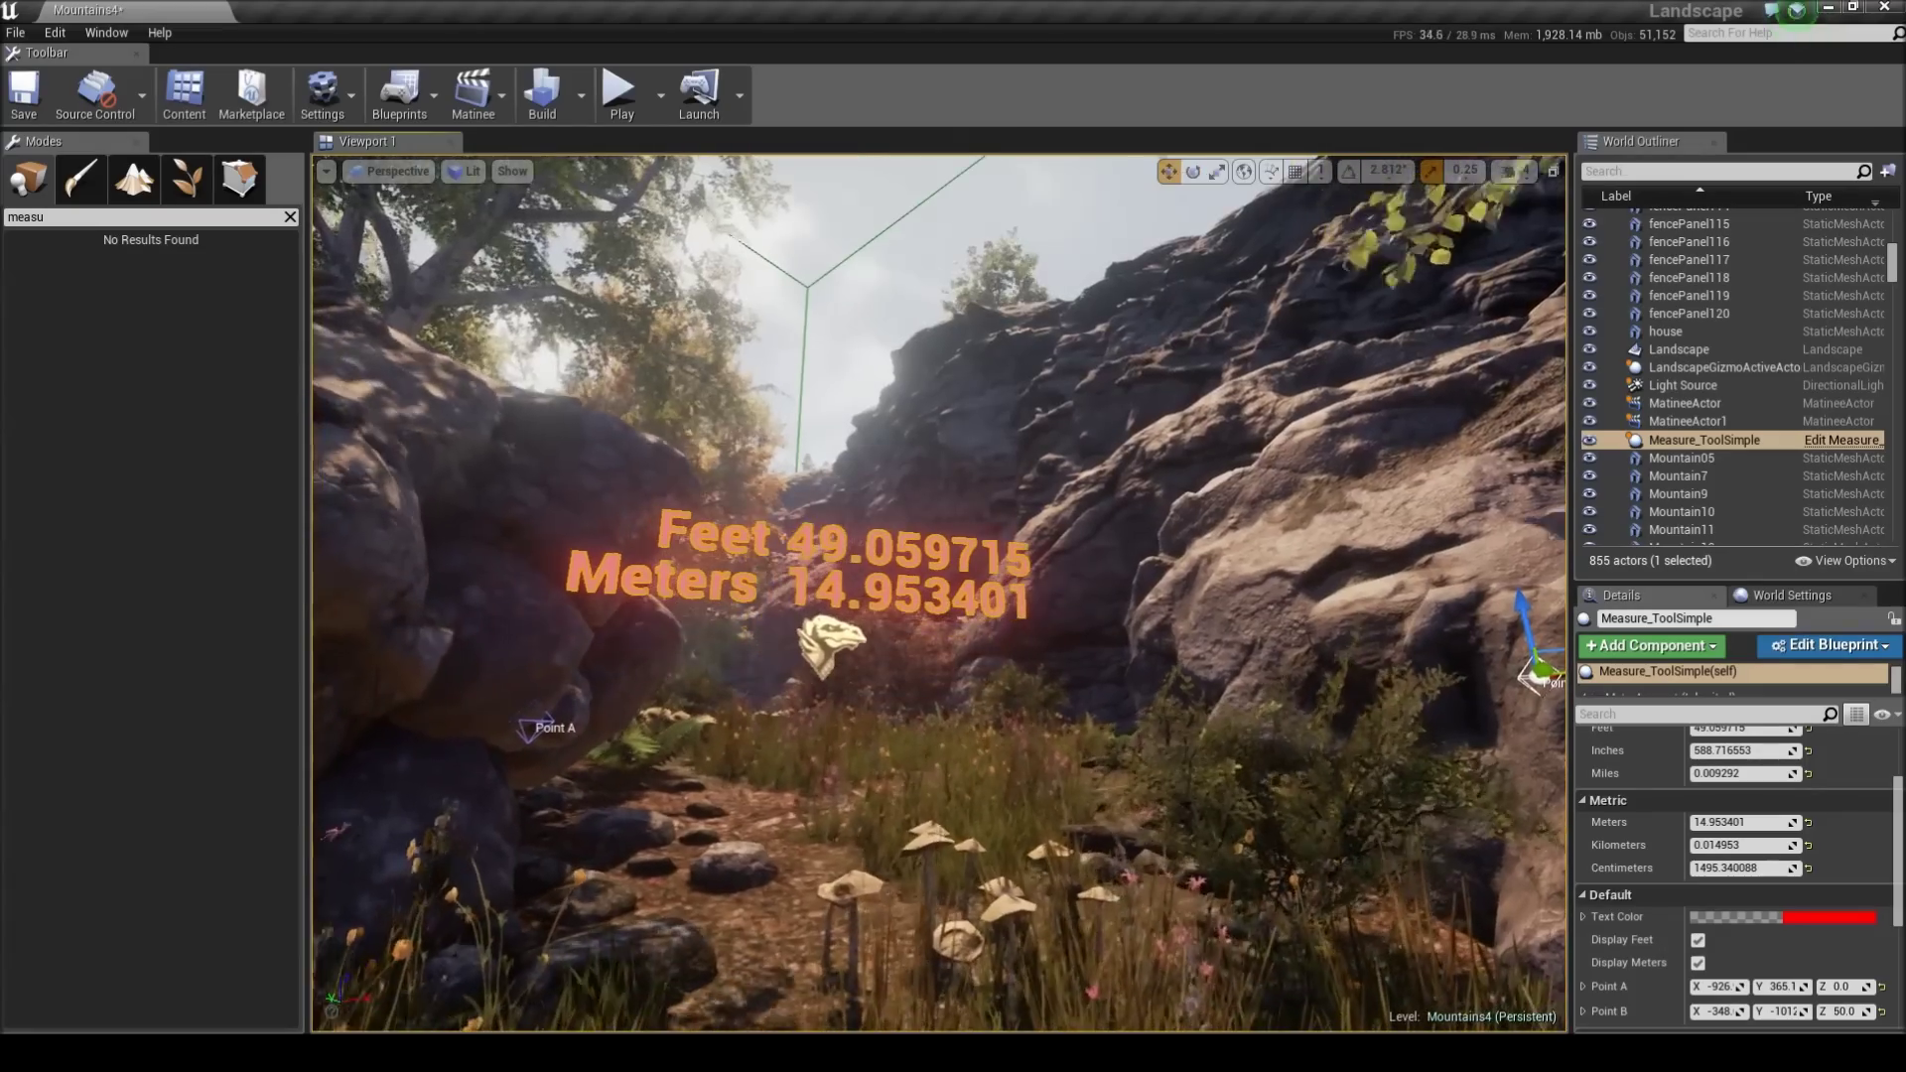
pyautogui.moveTo(1087, 504); pyautogui.dragTo(1053, 497)
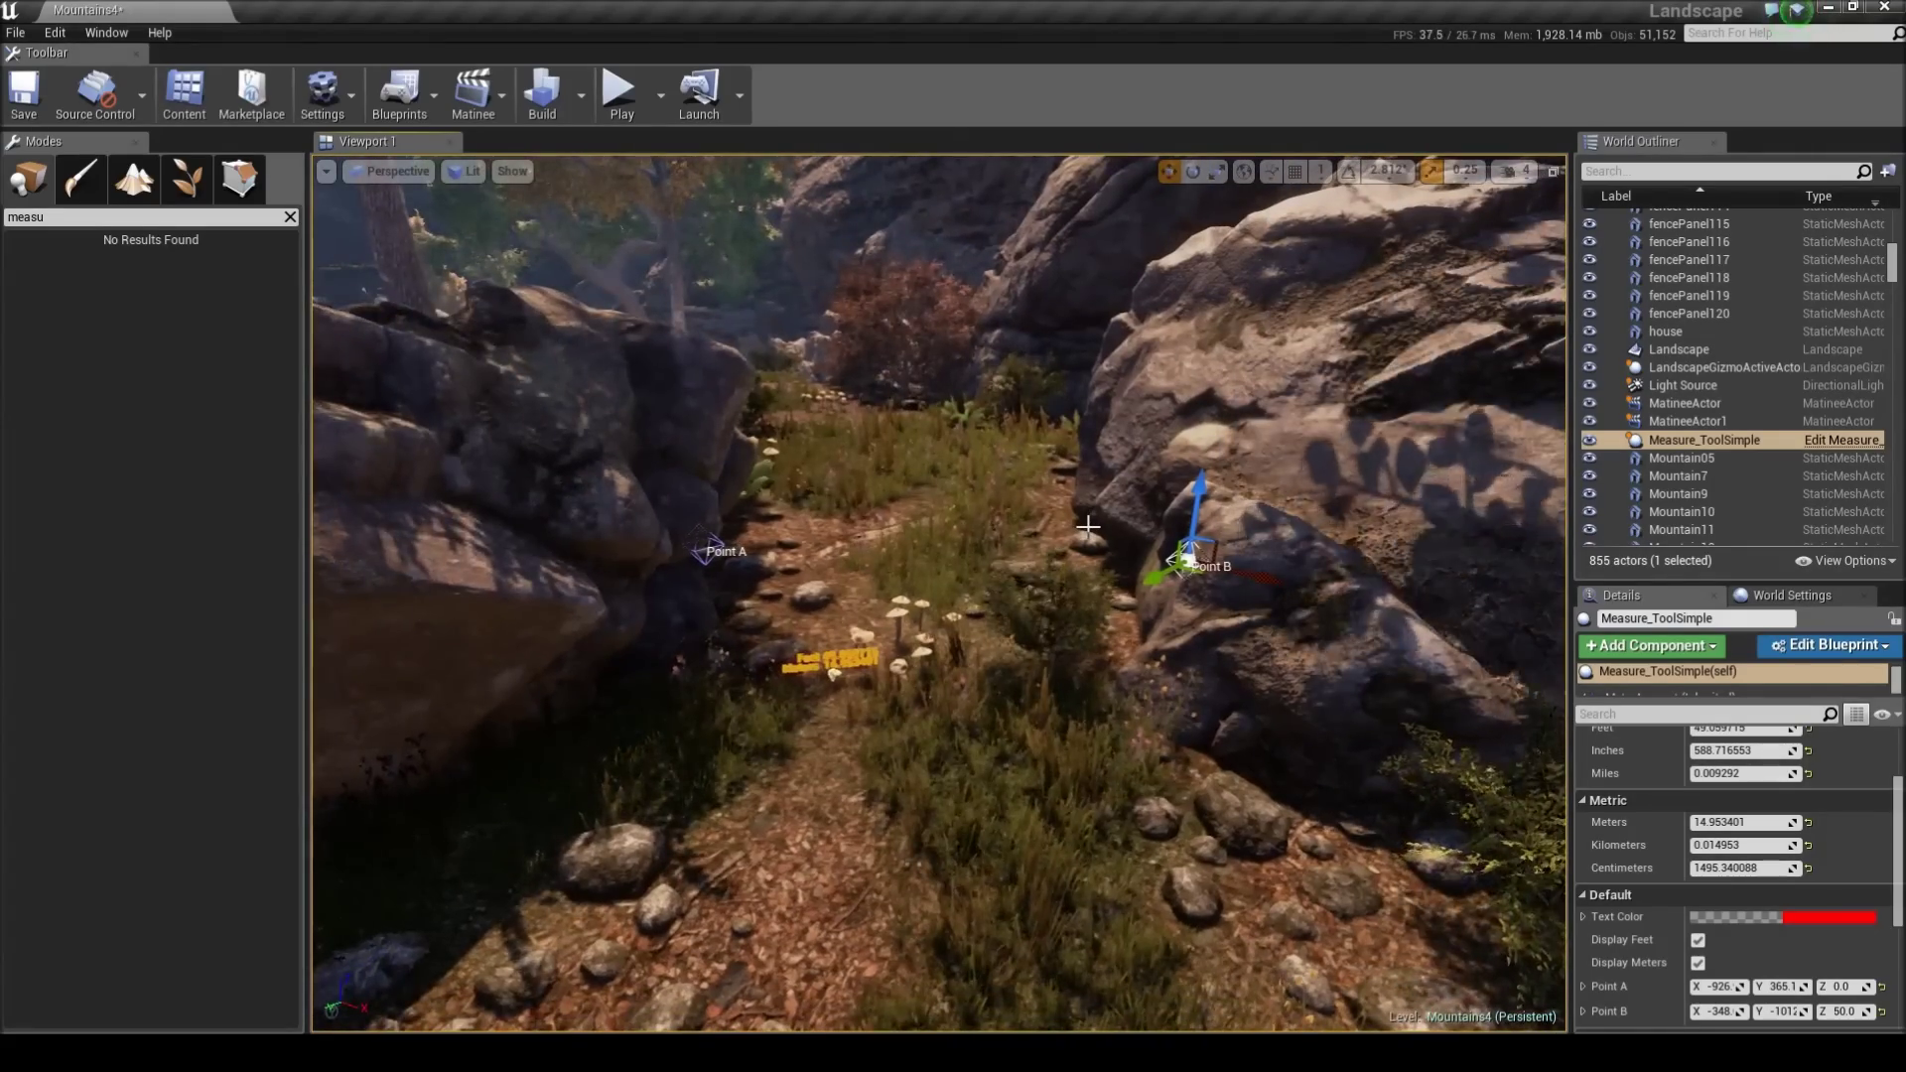
pyautogui.press('w')
pyautogui.moveTo(1034, 662)
pyautogui.mouseDown(button='right')
pyautogui.moveTo(1043, 675)
pyautogui.moveTo(1034, 662)
pyautogui.mouseUp(button='right')
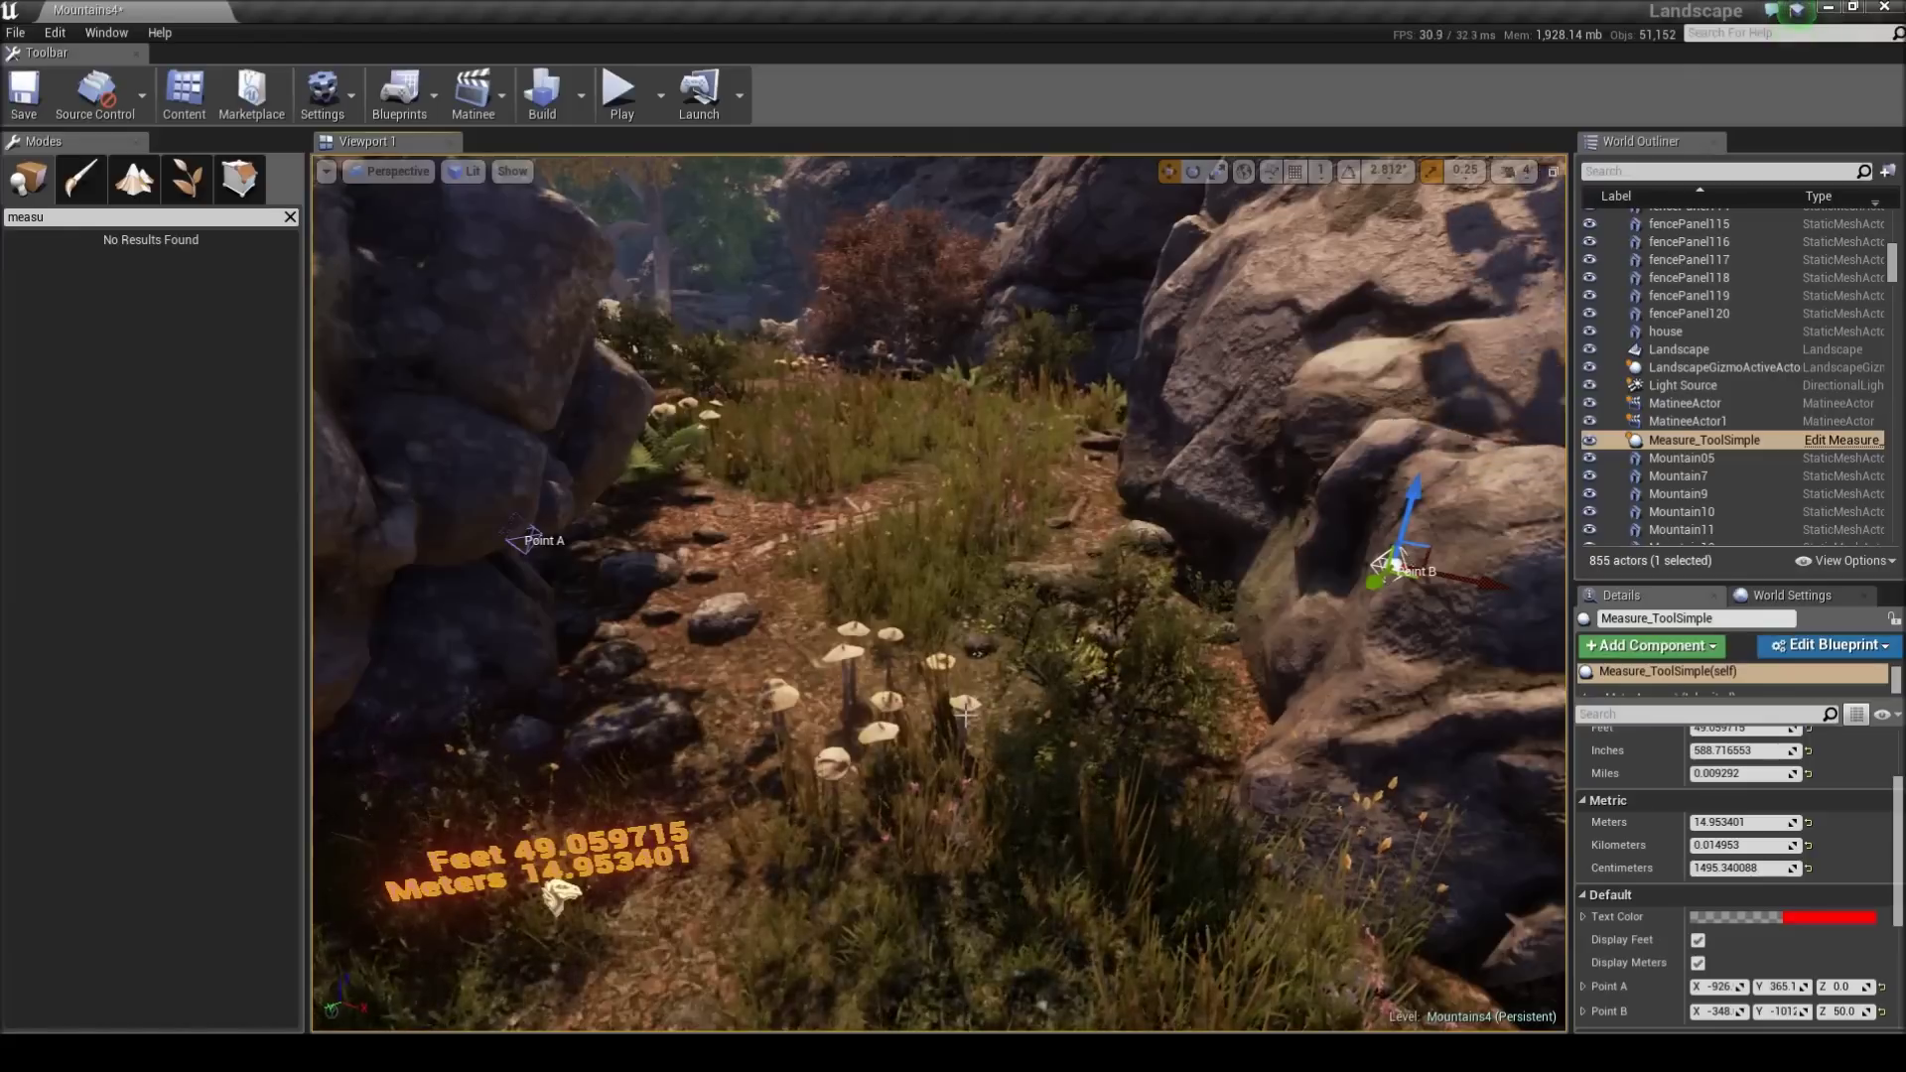
pyautogui.moveTo(965, 714); pyautogui.dragTo(921, 740, button='right')
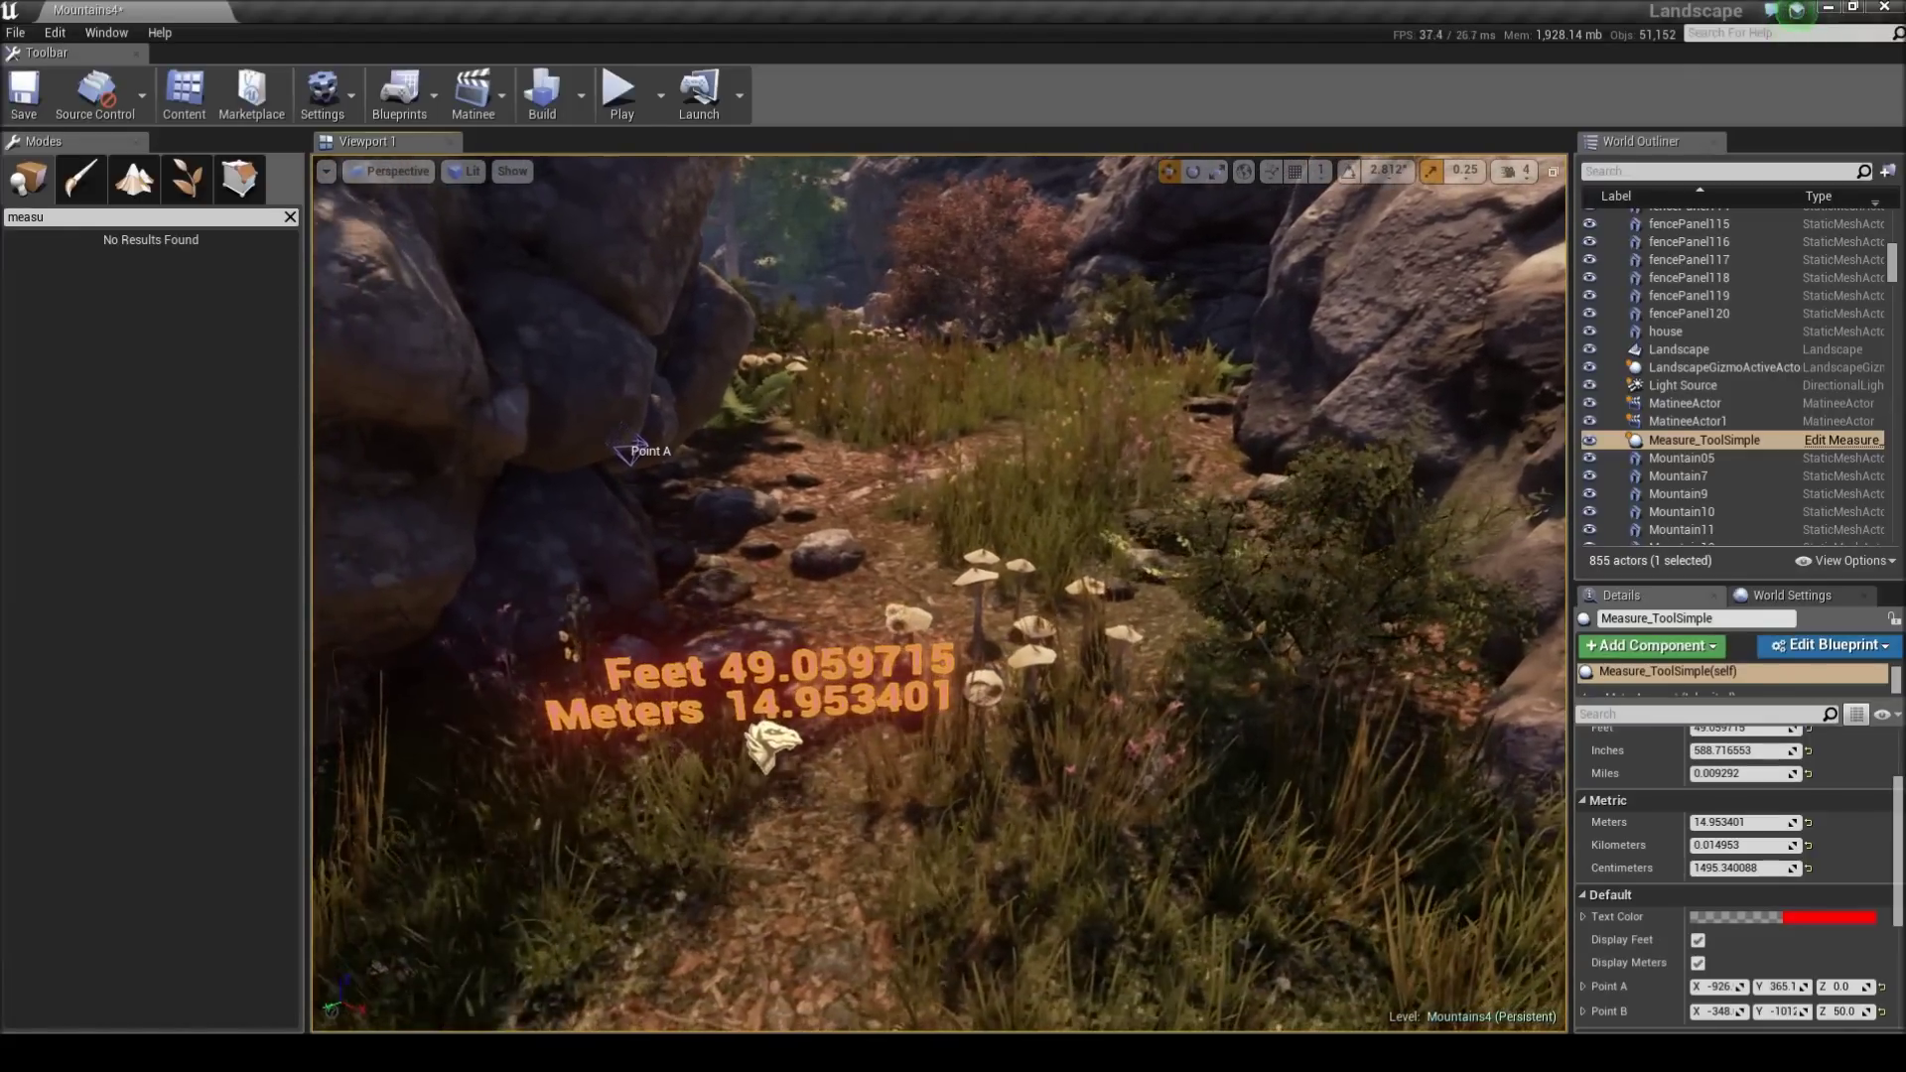
pyautogui.press('q')
pyautogui.moveTo(890, 677); pyautogui.dragTo(889, 686, button='right')
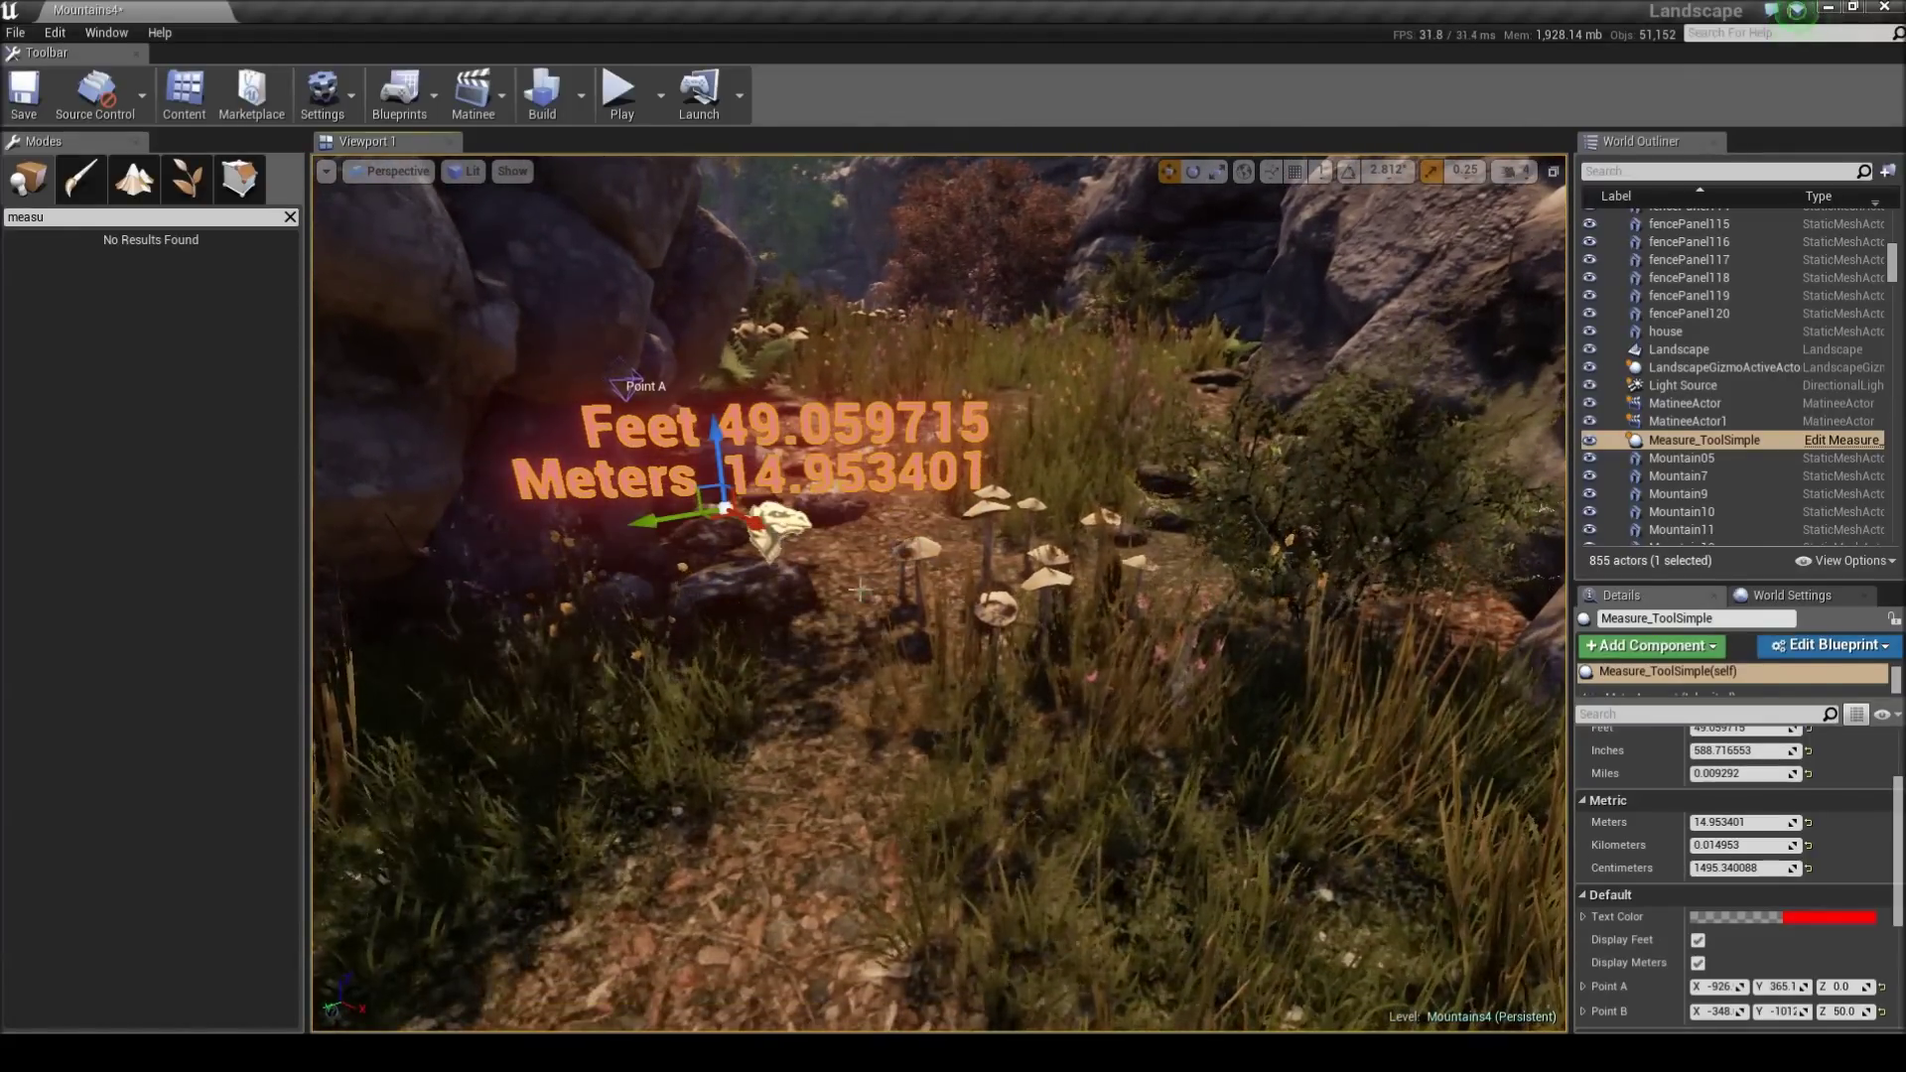
pyautogui.moveTo(860, 590); pyautogui.dragTo(839, 546)
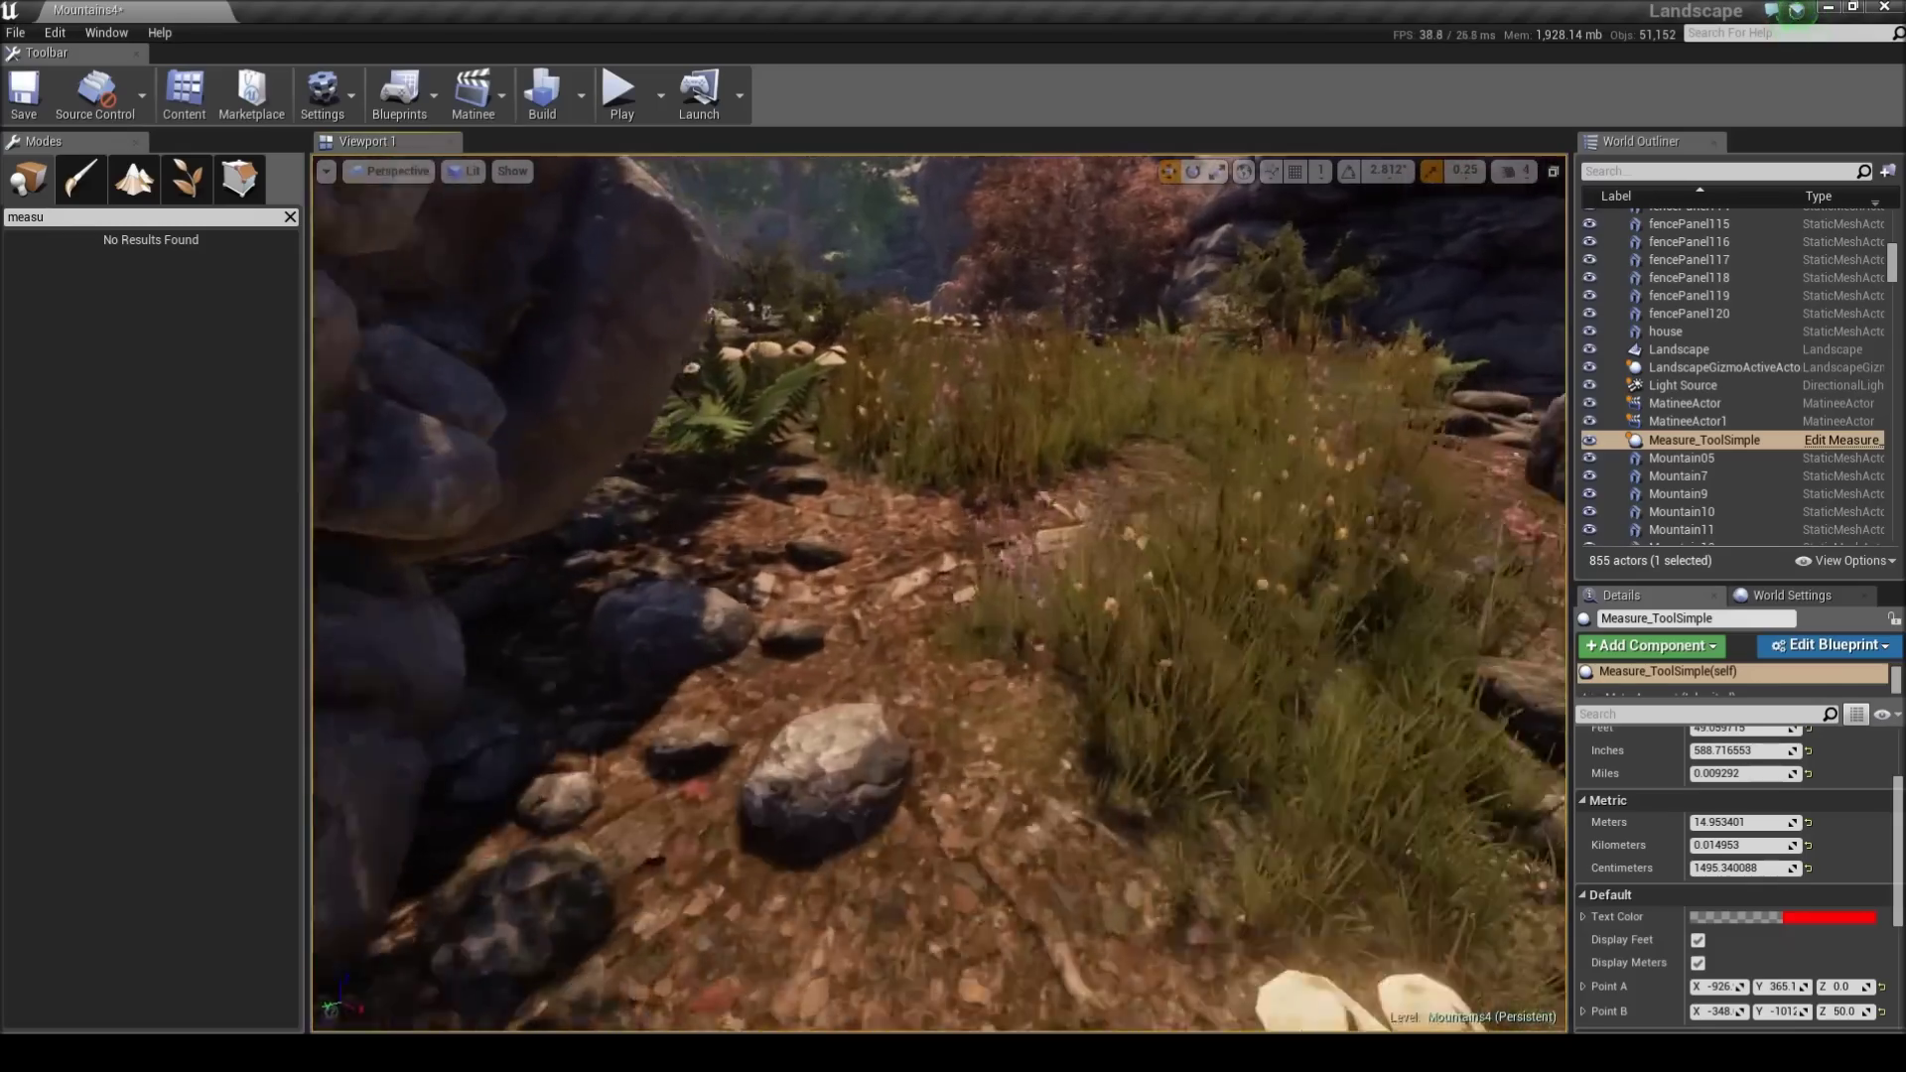
pyautogui.press('s')
pyautogui.moveTo(839, 546); pyautogui.dragTo(841, 542, button='right')
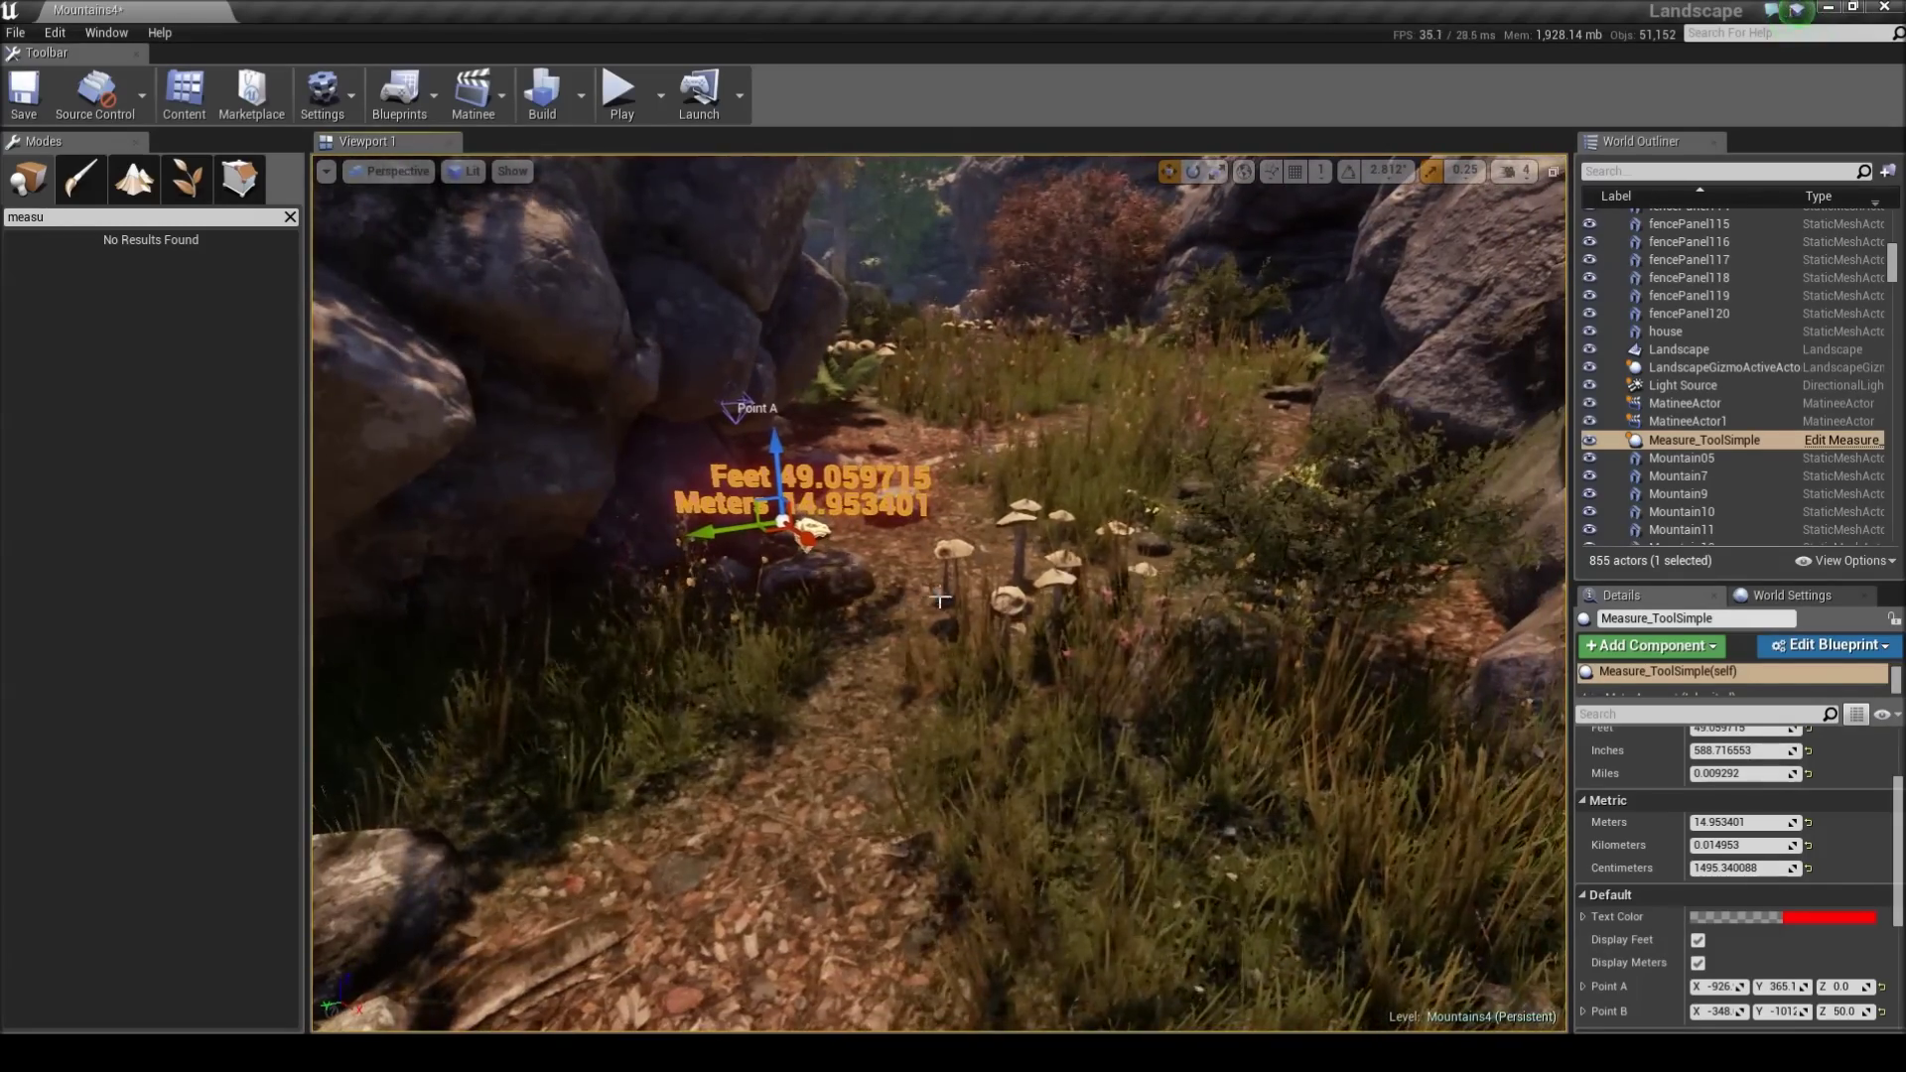
pyautogui.moveTo(940, 601); pyautogui.dragTo(938, 580)
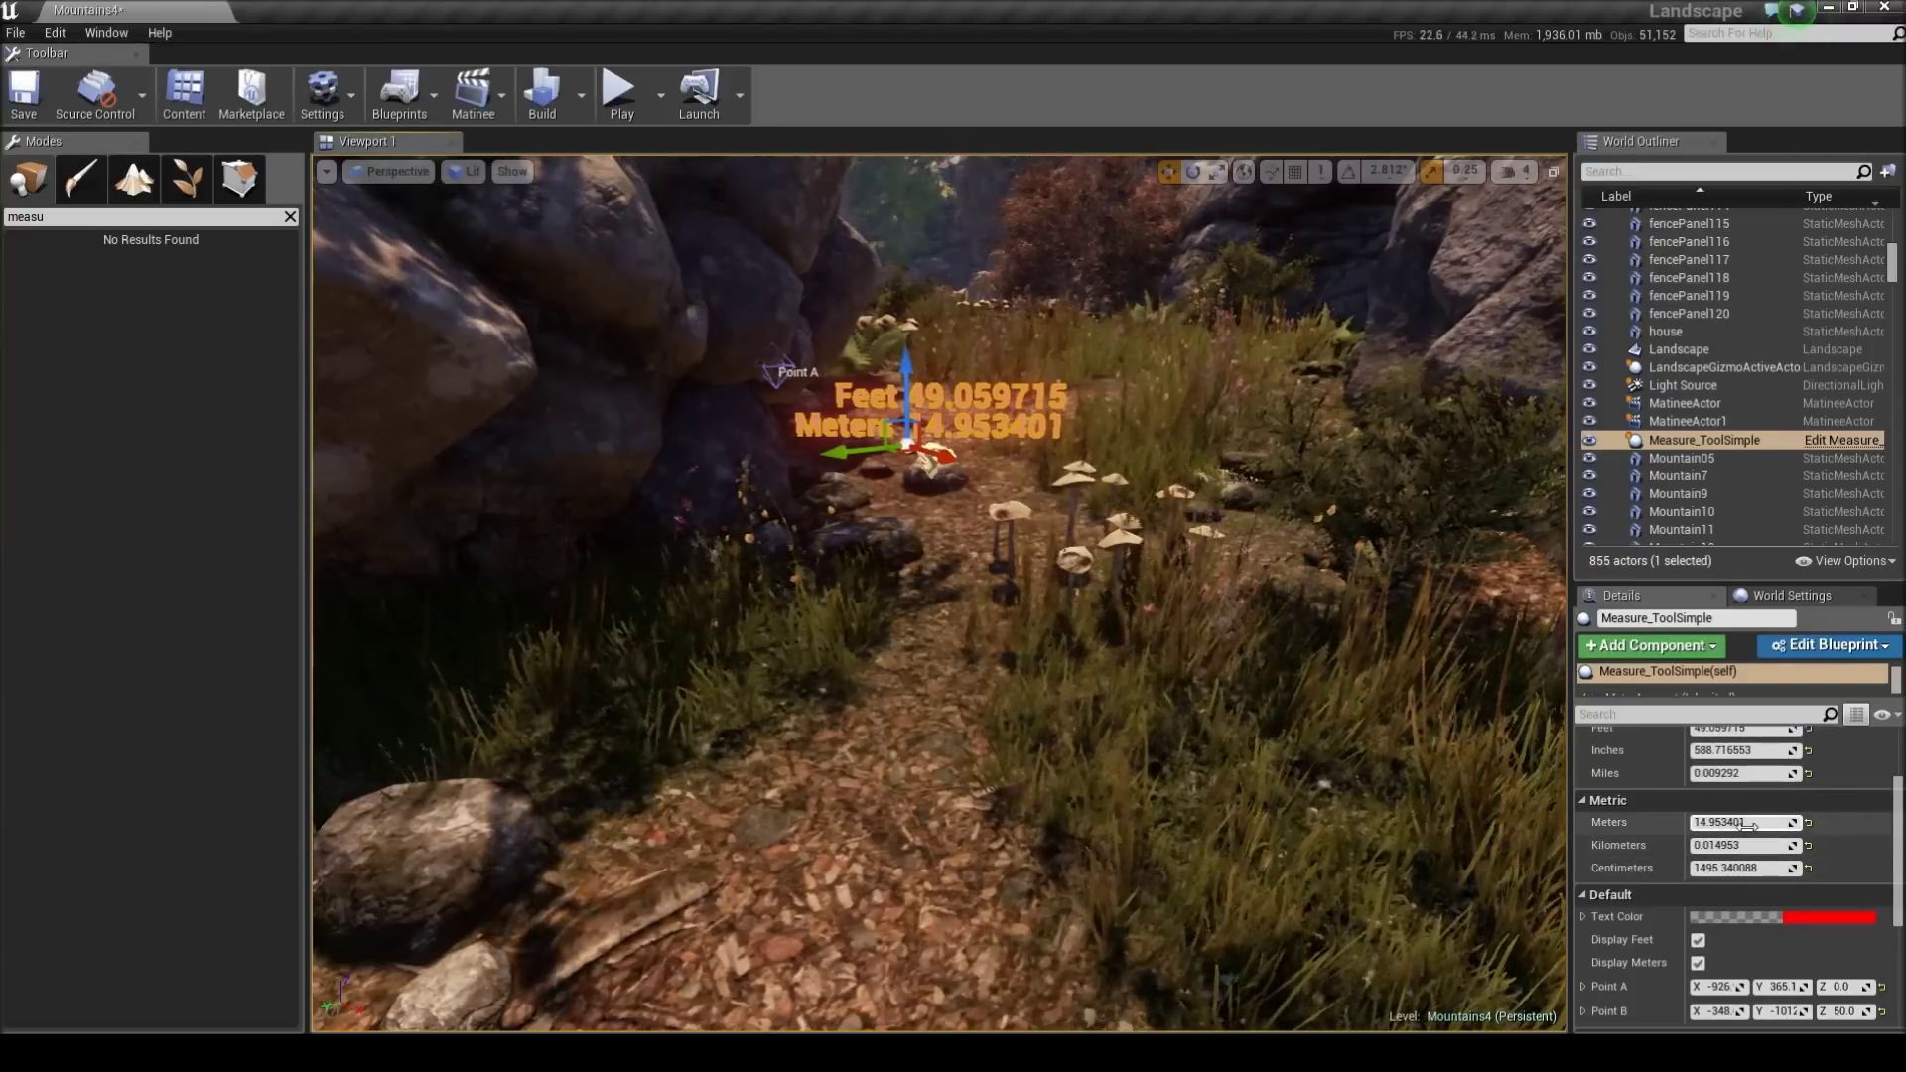
pyautogui.scroll(-1, 1750, 830)
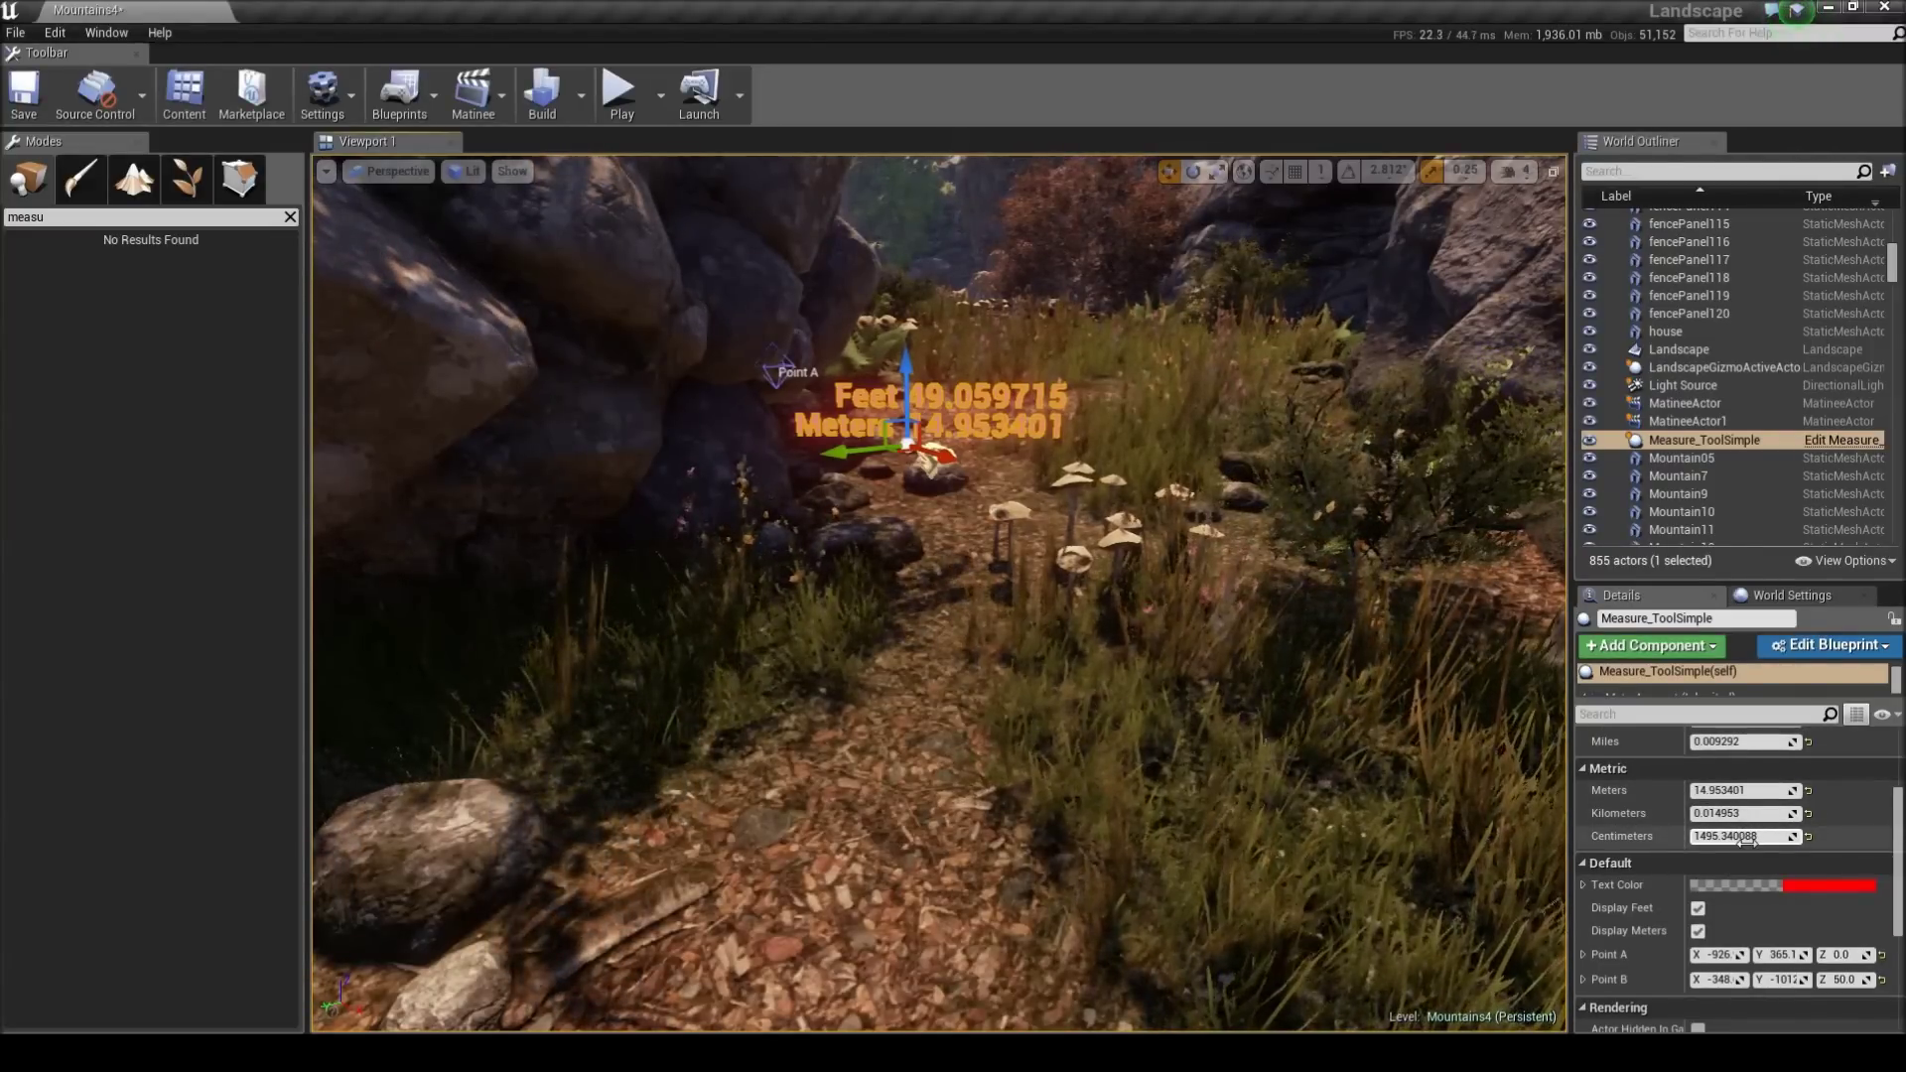
pyautogui.press('w')
pyautogui.moveTo(1009, 791); pyautogui.dragTo(988, 788, button='right')
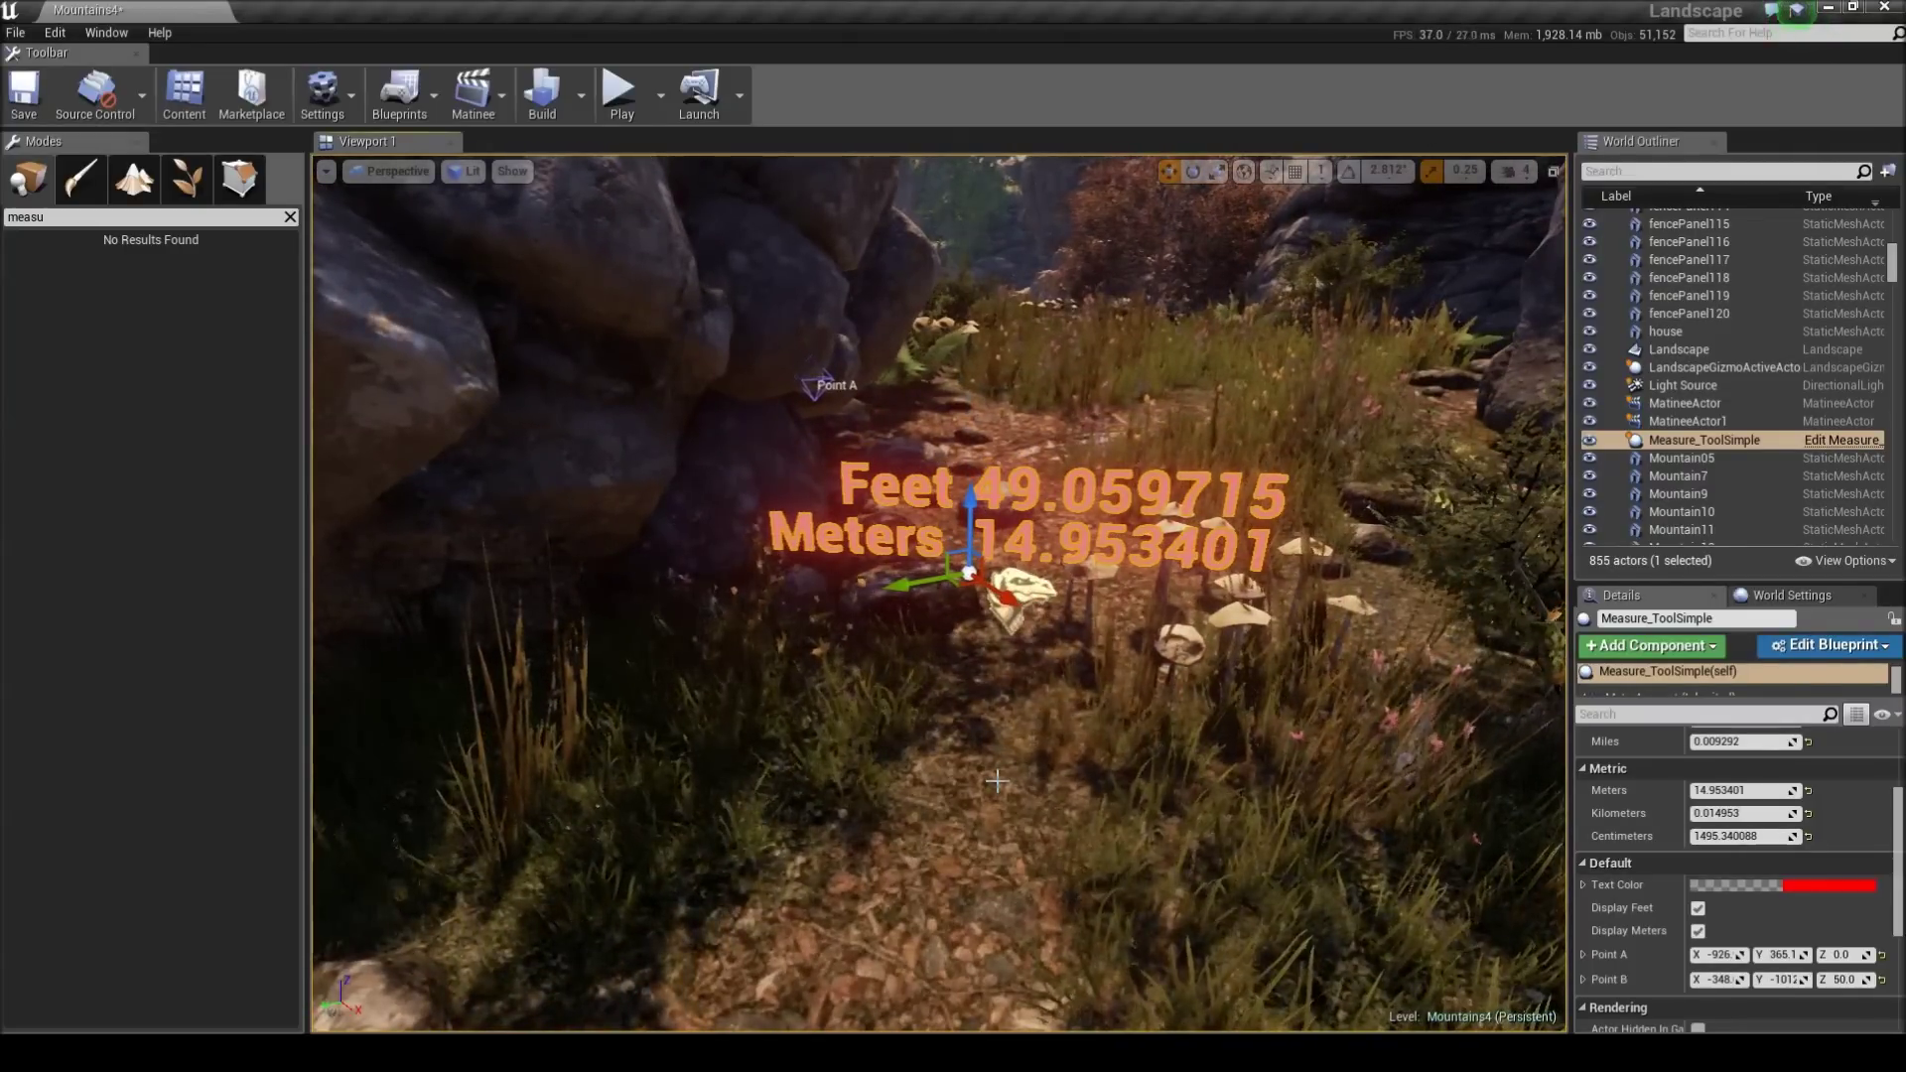
pyautogui.moveTo(995, 784); pyautogui.dragTo(1013, 818, button='right')
pyautogui.press('e')
pyautogui.press('q')
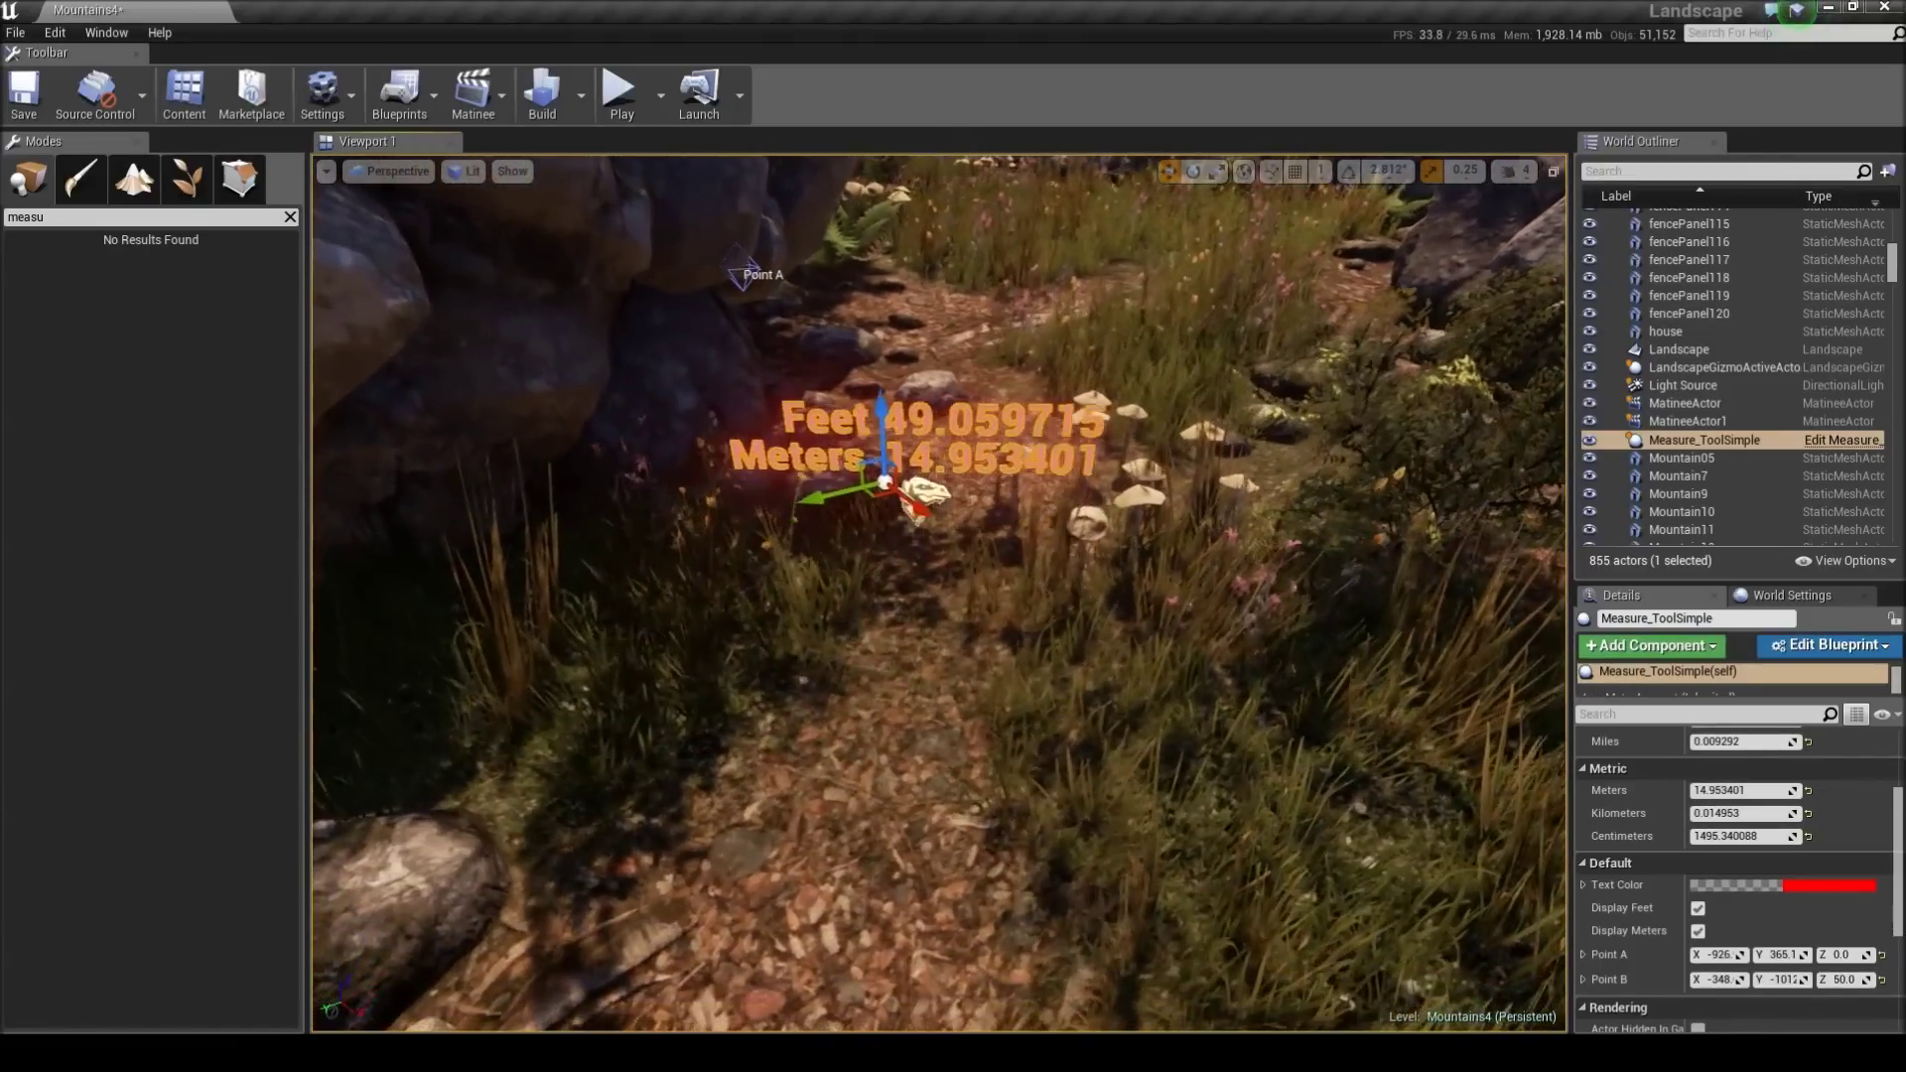
pyautogui.moveTo(993, 777); pyautogui.dragTo(1032, 665, button='right')
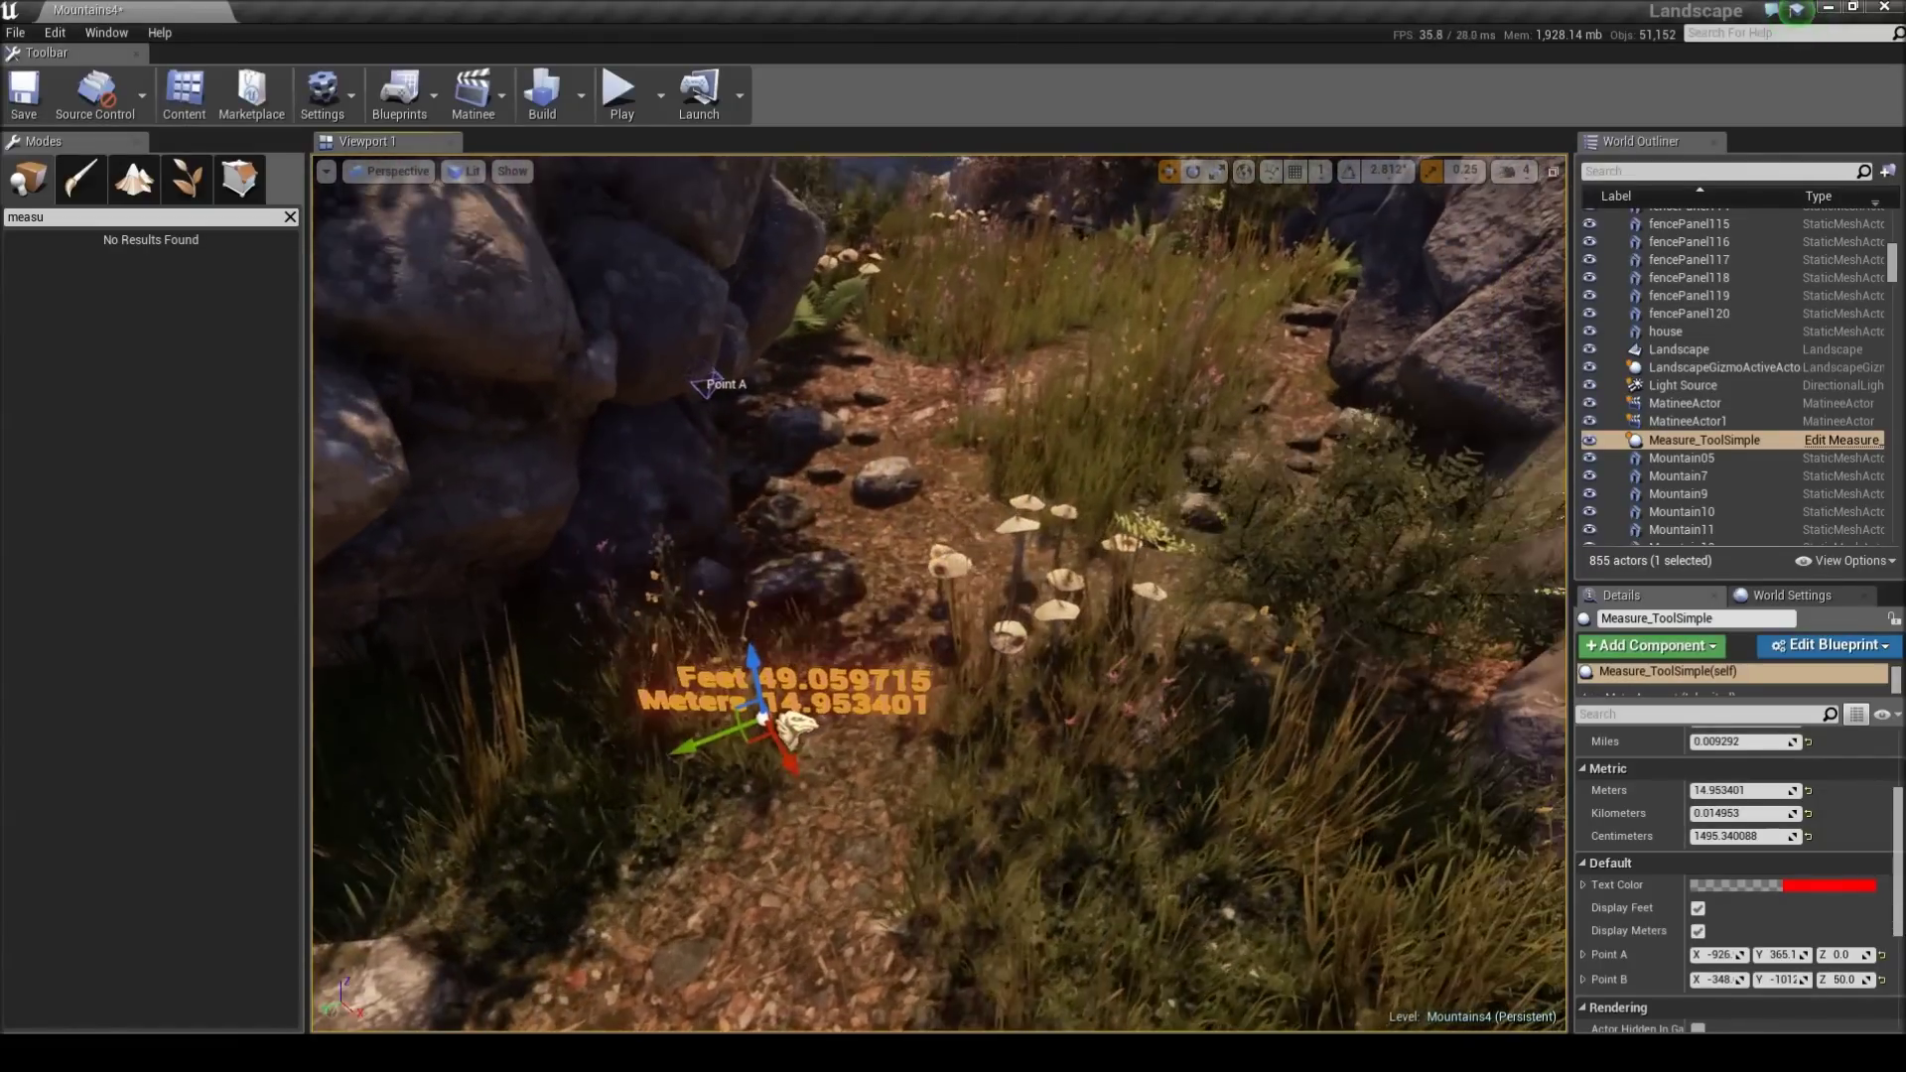
# - Shift the measuring actor slightly on the path, and move Point B off the rock onto the path, about 8.9 m from Point A
pyautogui.moveTo(750, 741); pyautogui.dragTo(769, 762)
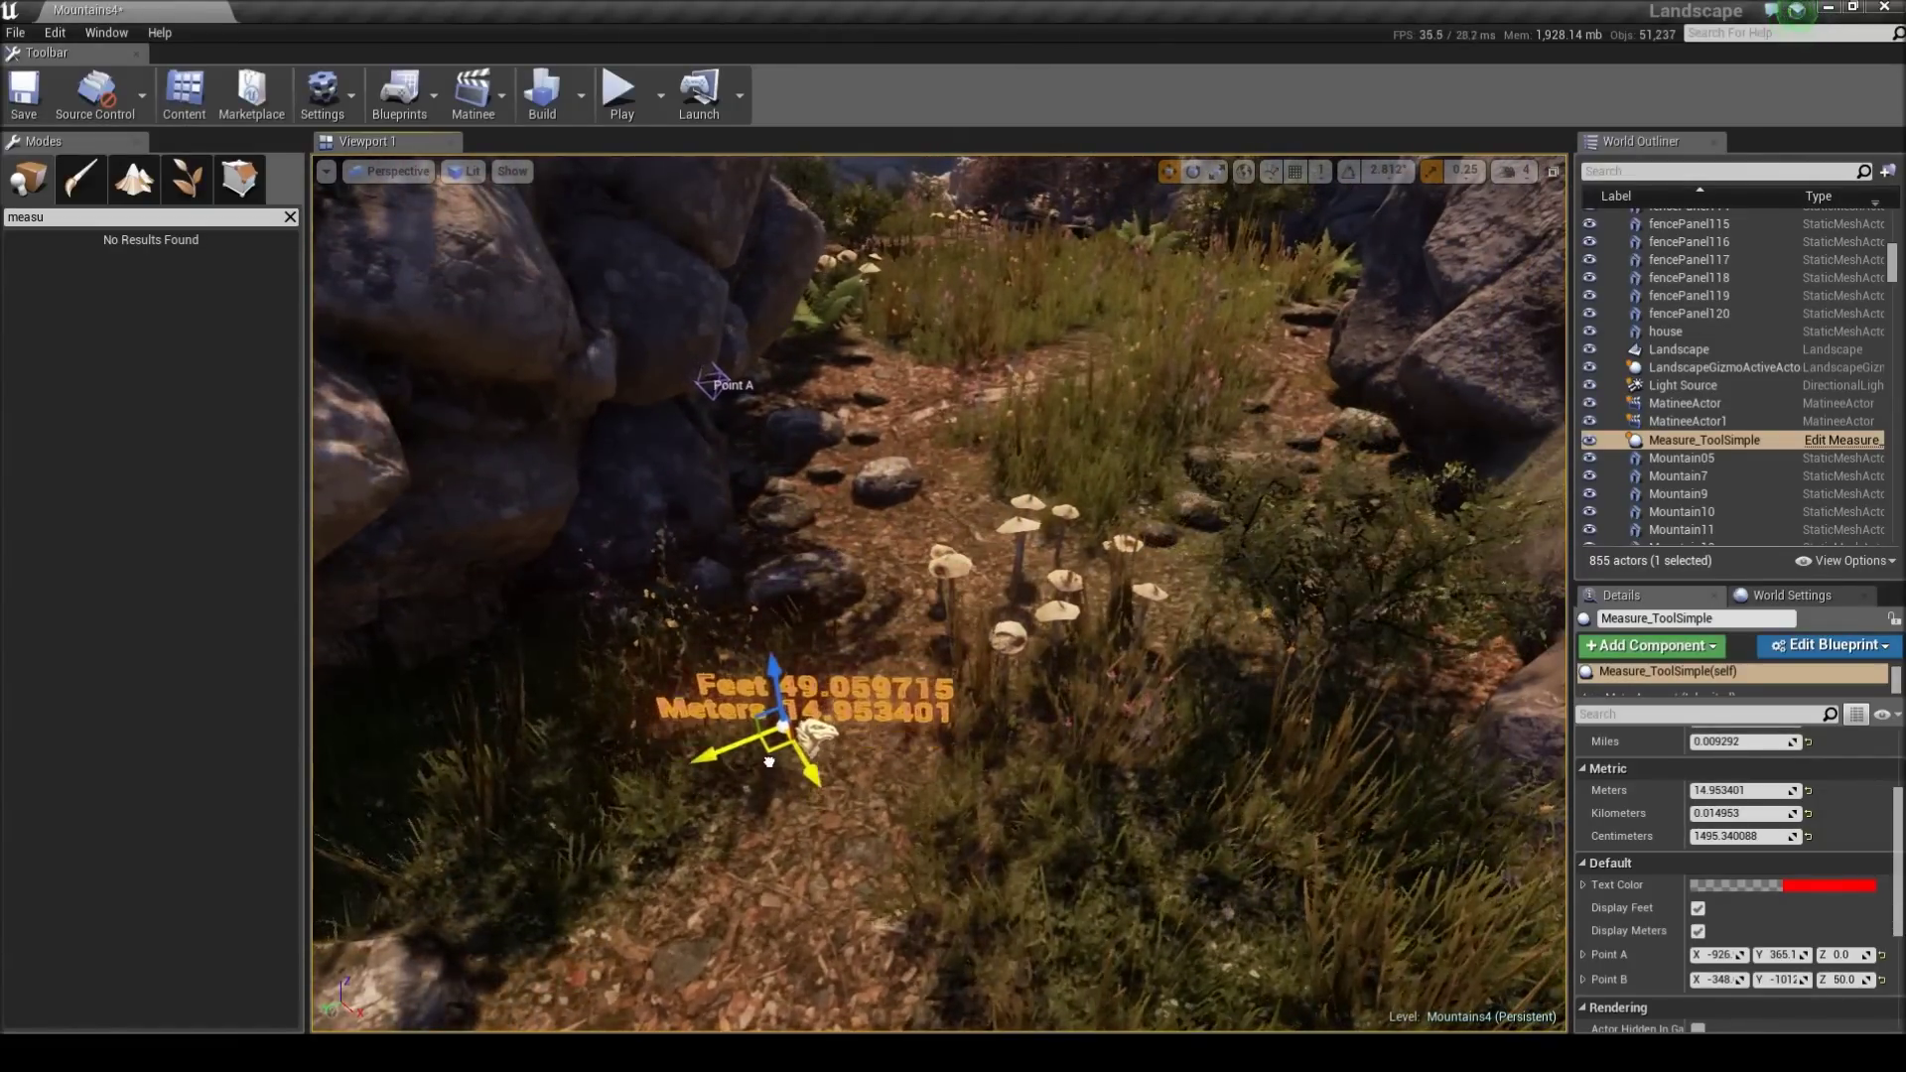
pyautogui.moveTo(769, 763); pyautogui.dragTo(875, 814, button='right')
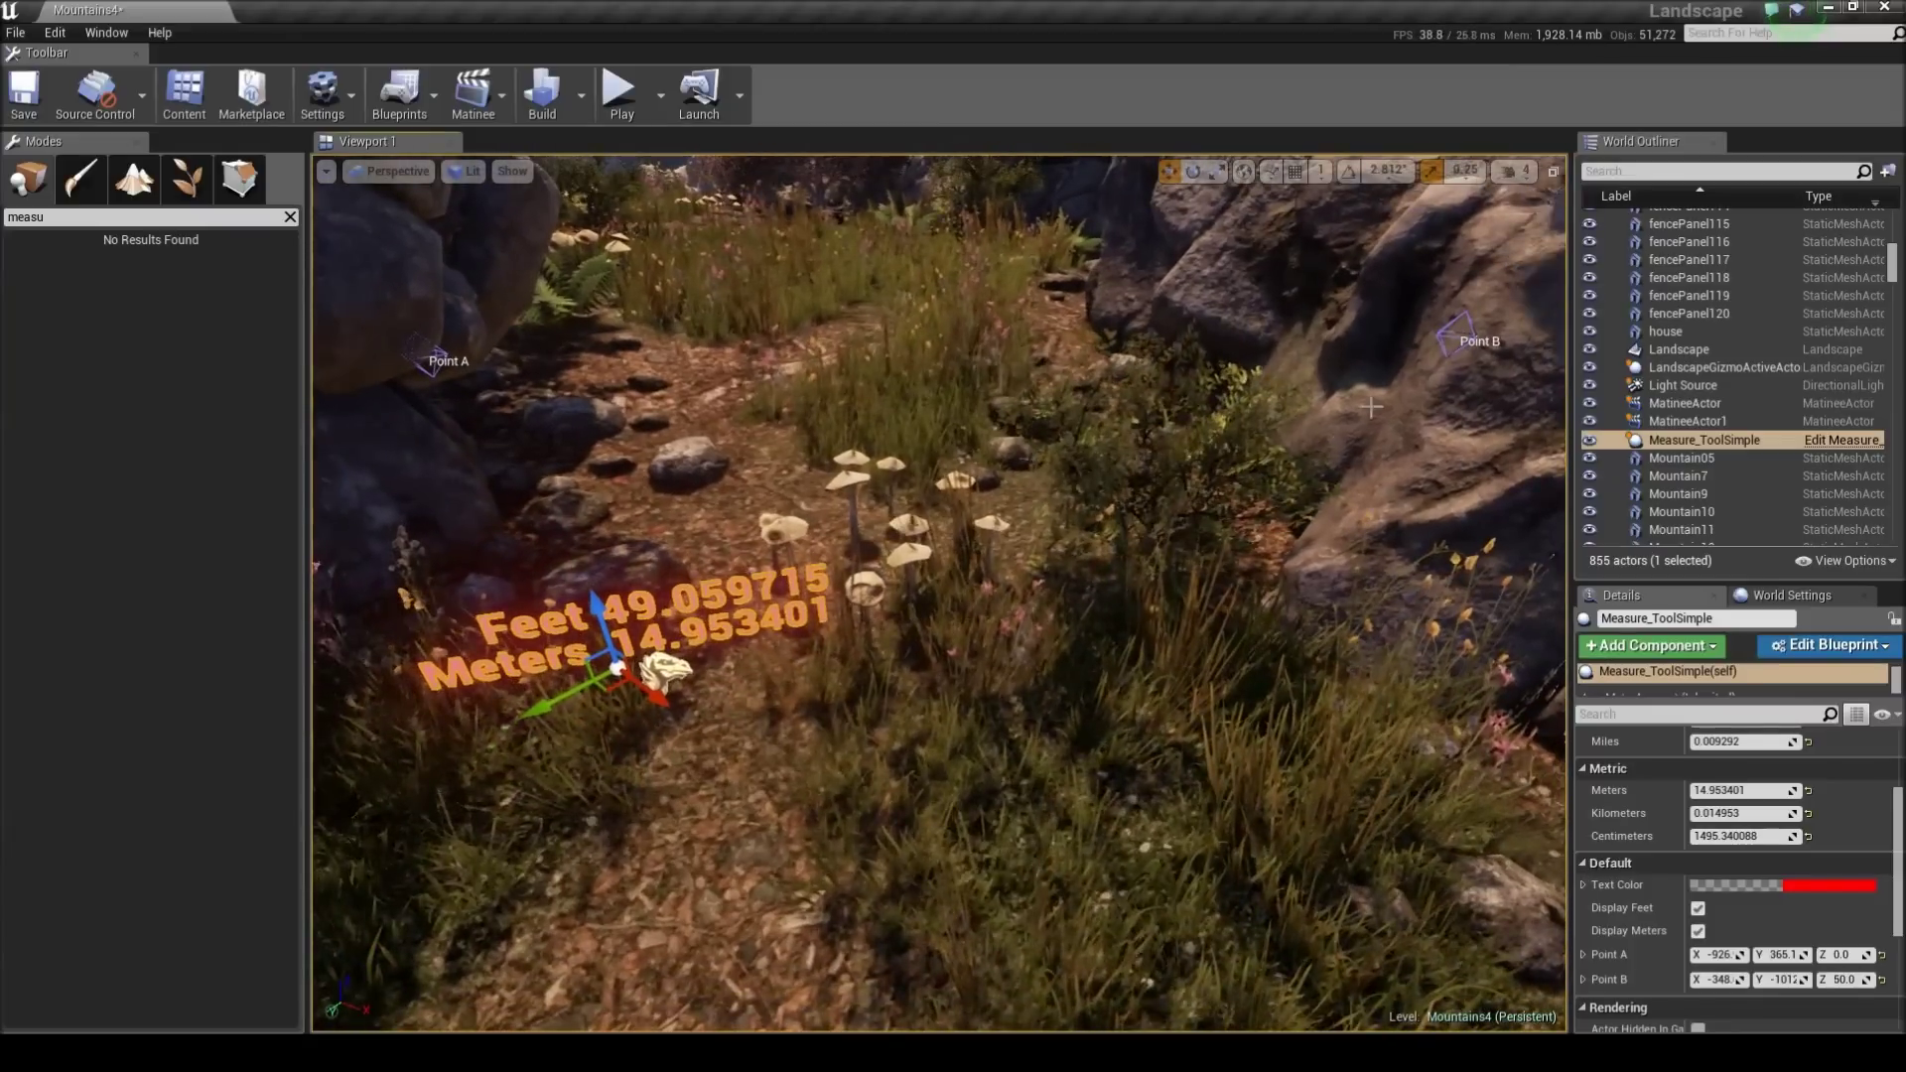
pyautogui.click(1441, 339)
pyautogui.moveTo(1474, 342); pyautogui.dragTo(1304, 424)
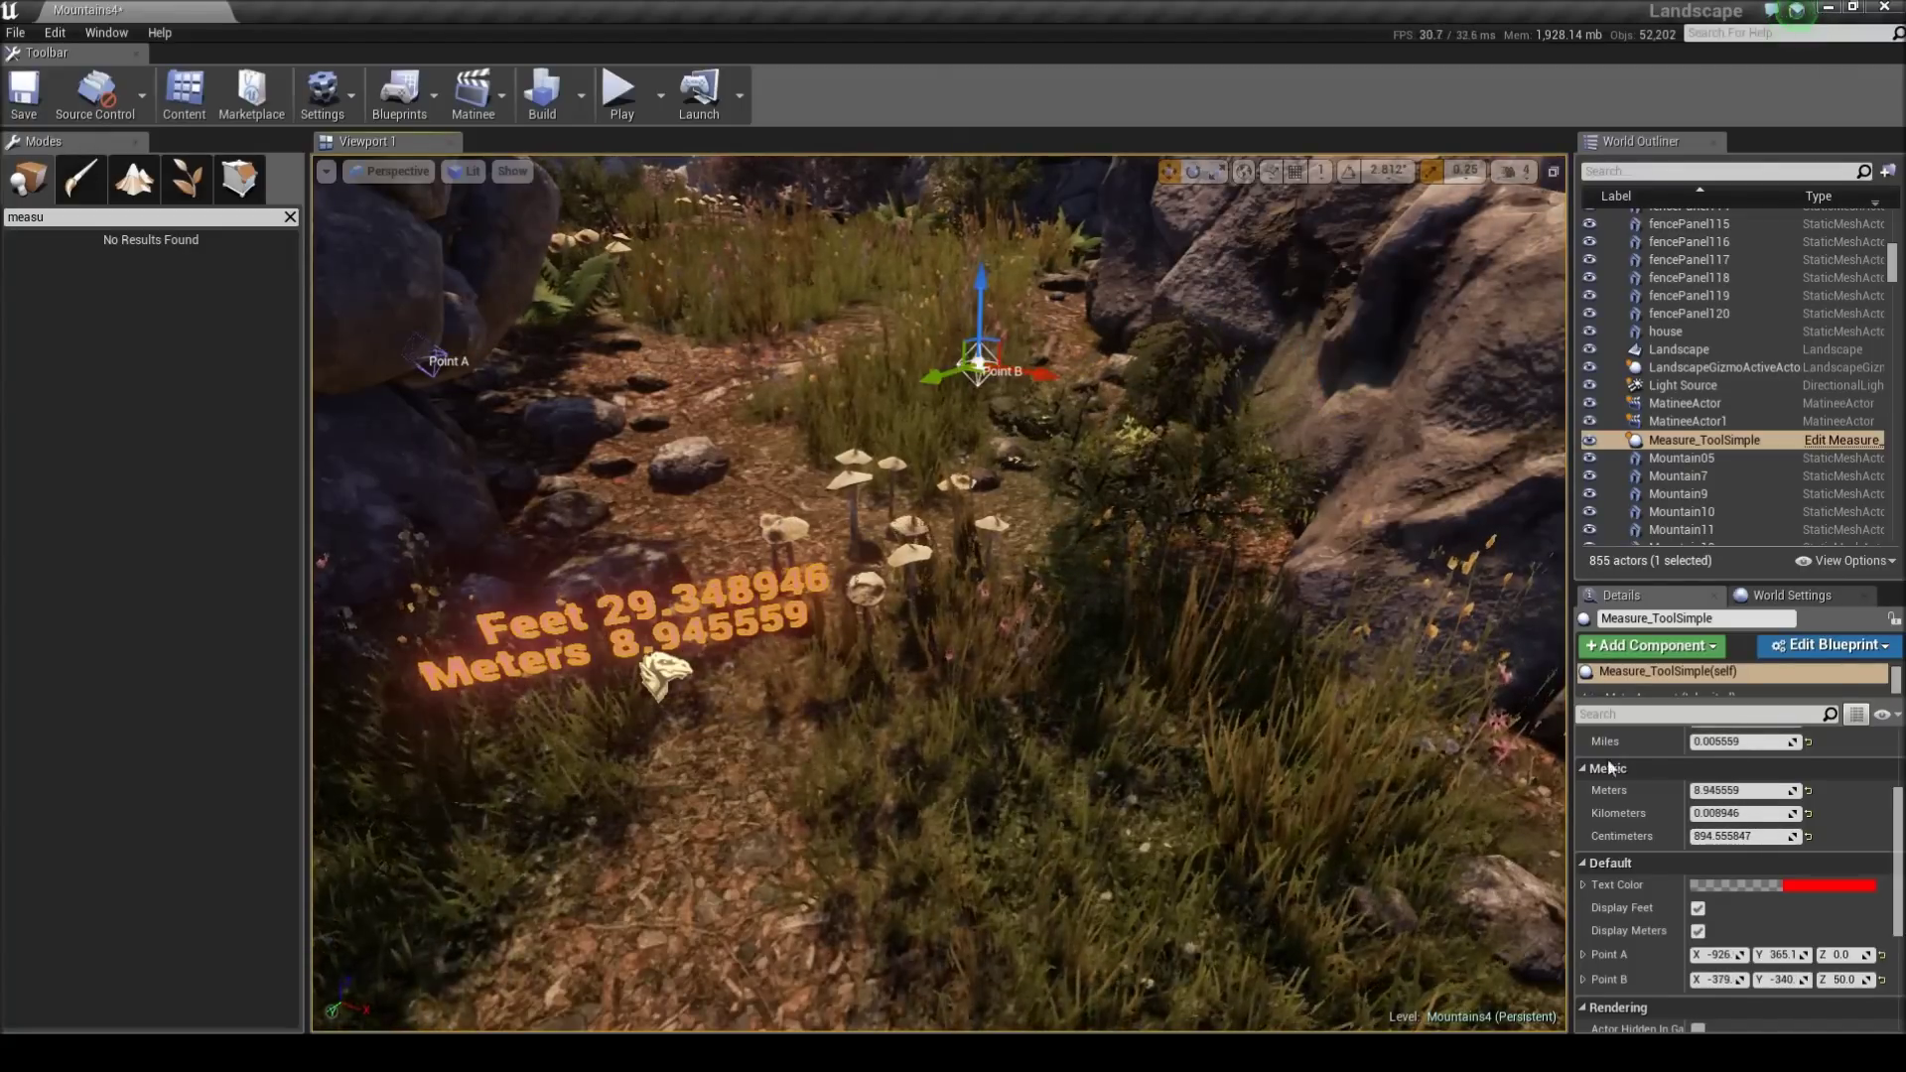
# - Set Point B's Z coordinate to 0 and raise it to 150
pyautogui.scroll(-3, 1823, 921)
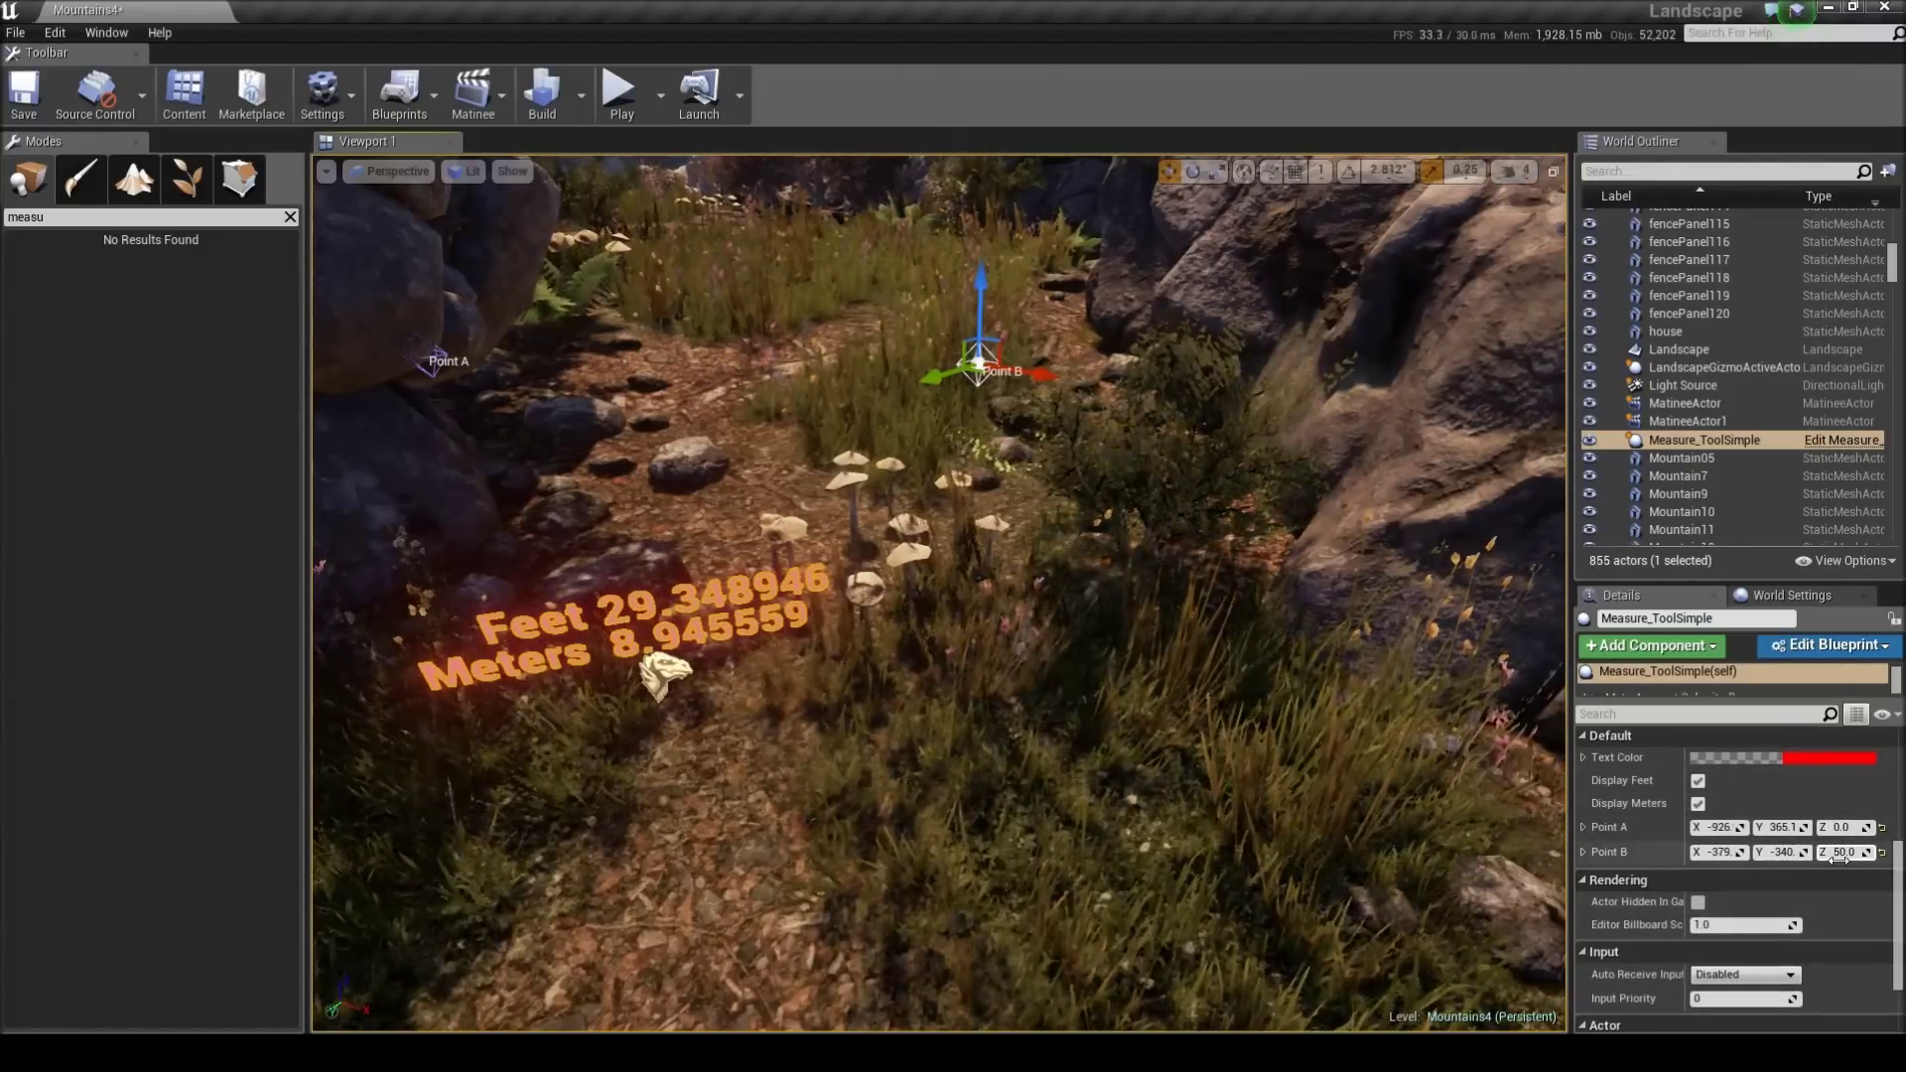
pyautogui.write('1')
pyautogui.press('Return')
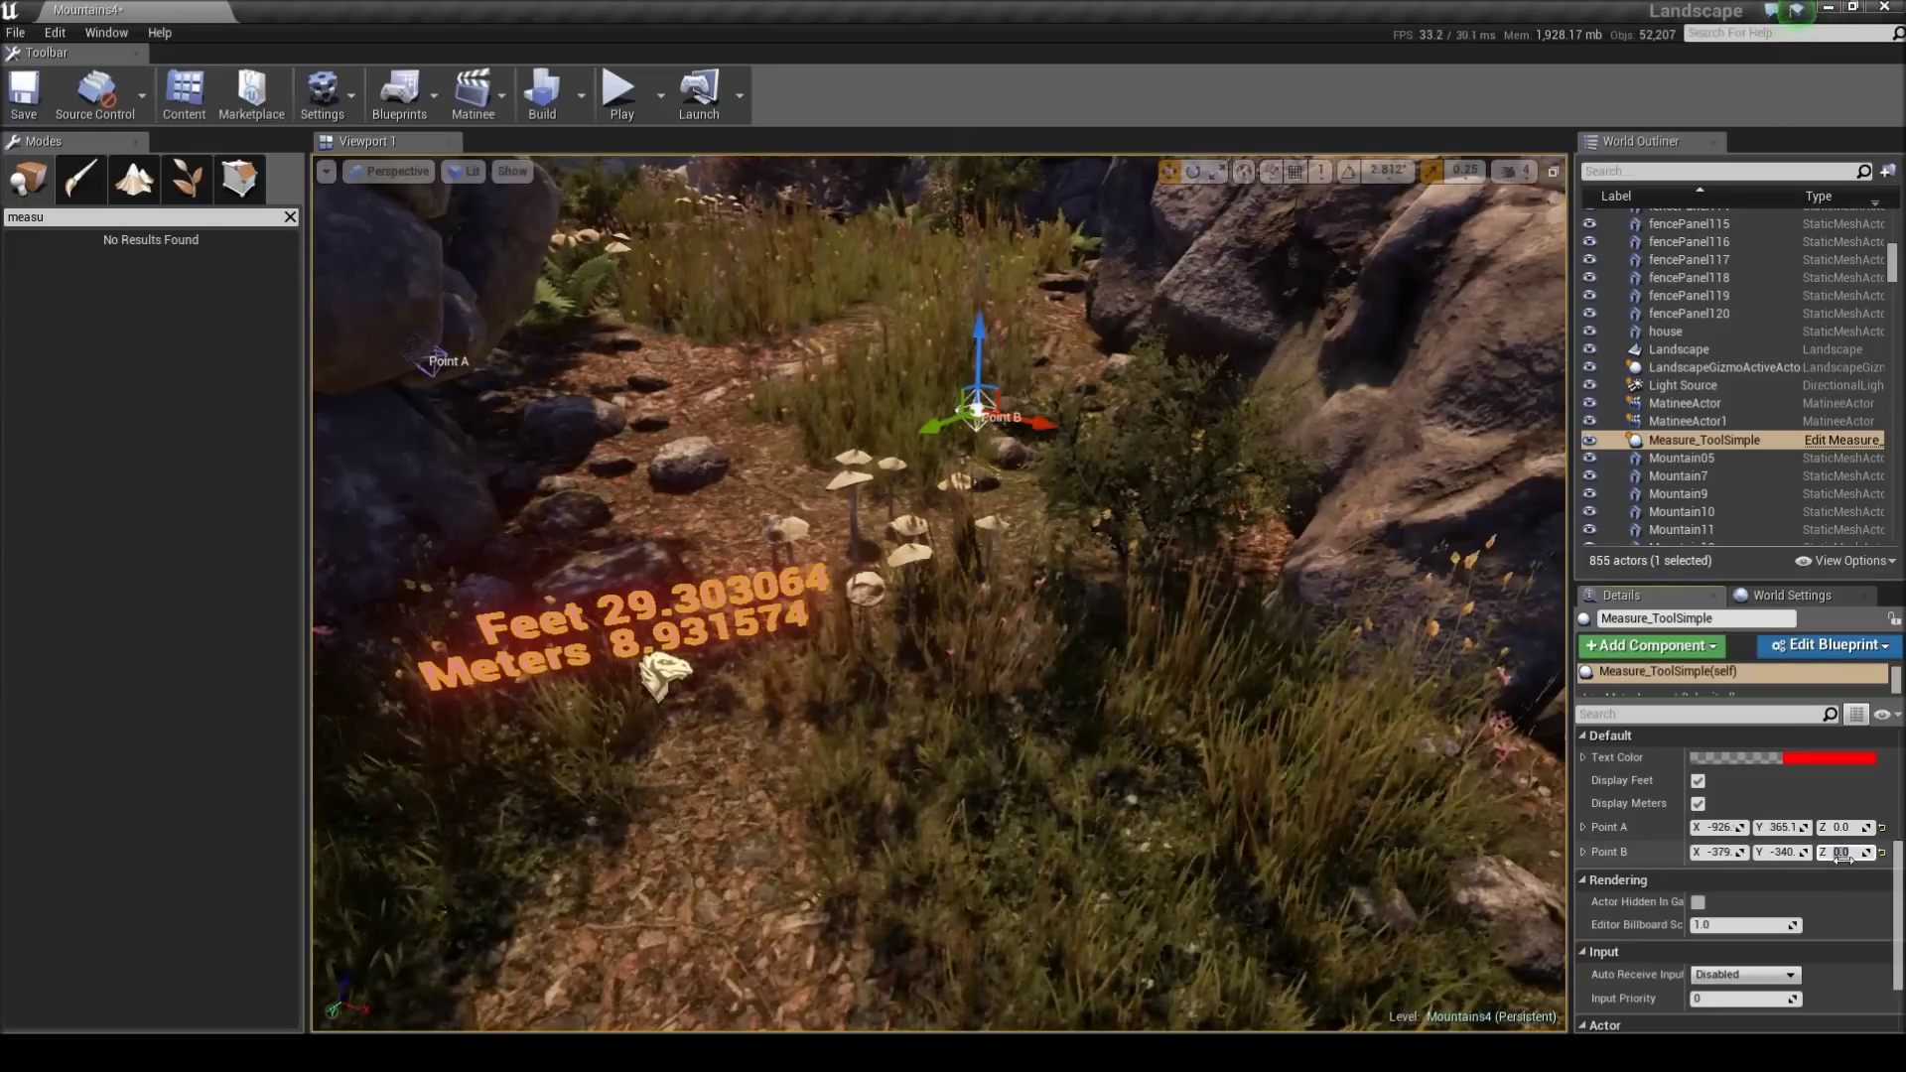
pyautogui.write('50')
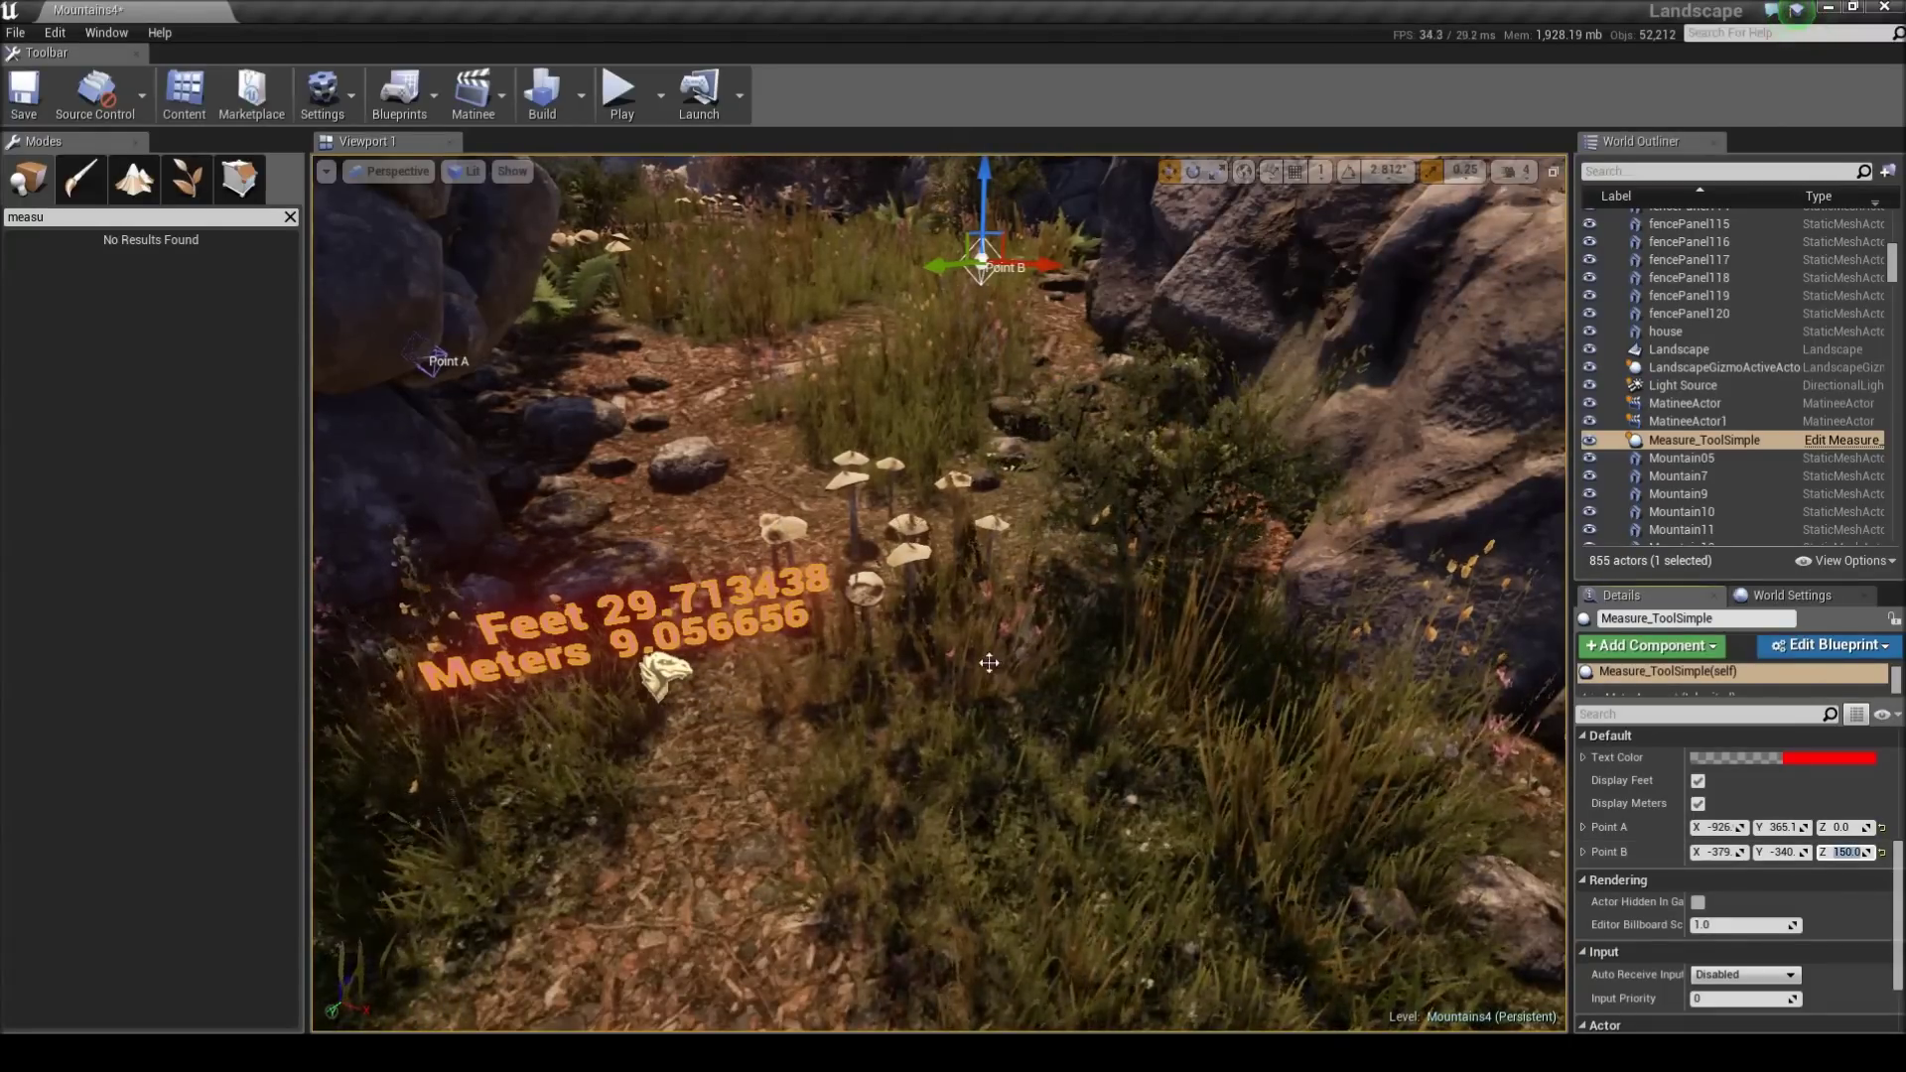
# - Review the actor's imperial, metric and display properties, and remove Measure_ToolSimple from the level
pyautogui.moveTo(989, 662); pyautogui.dragTo(923, 614, button='right')
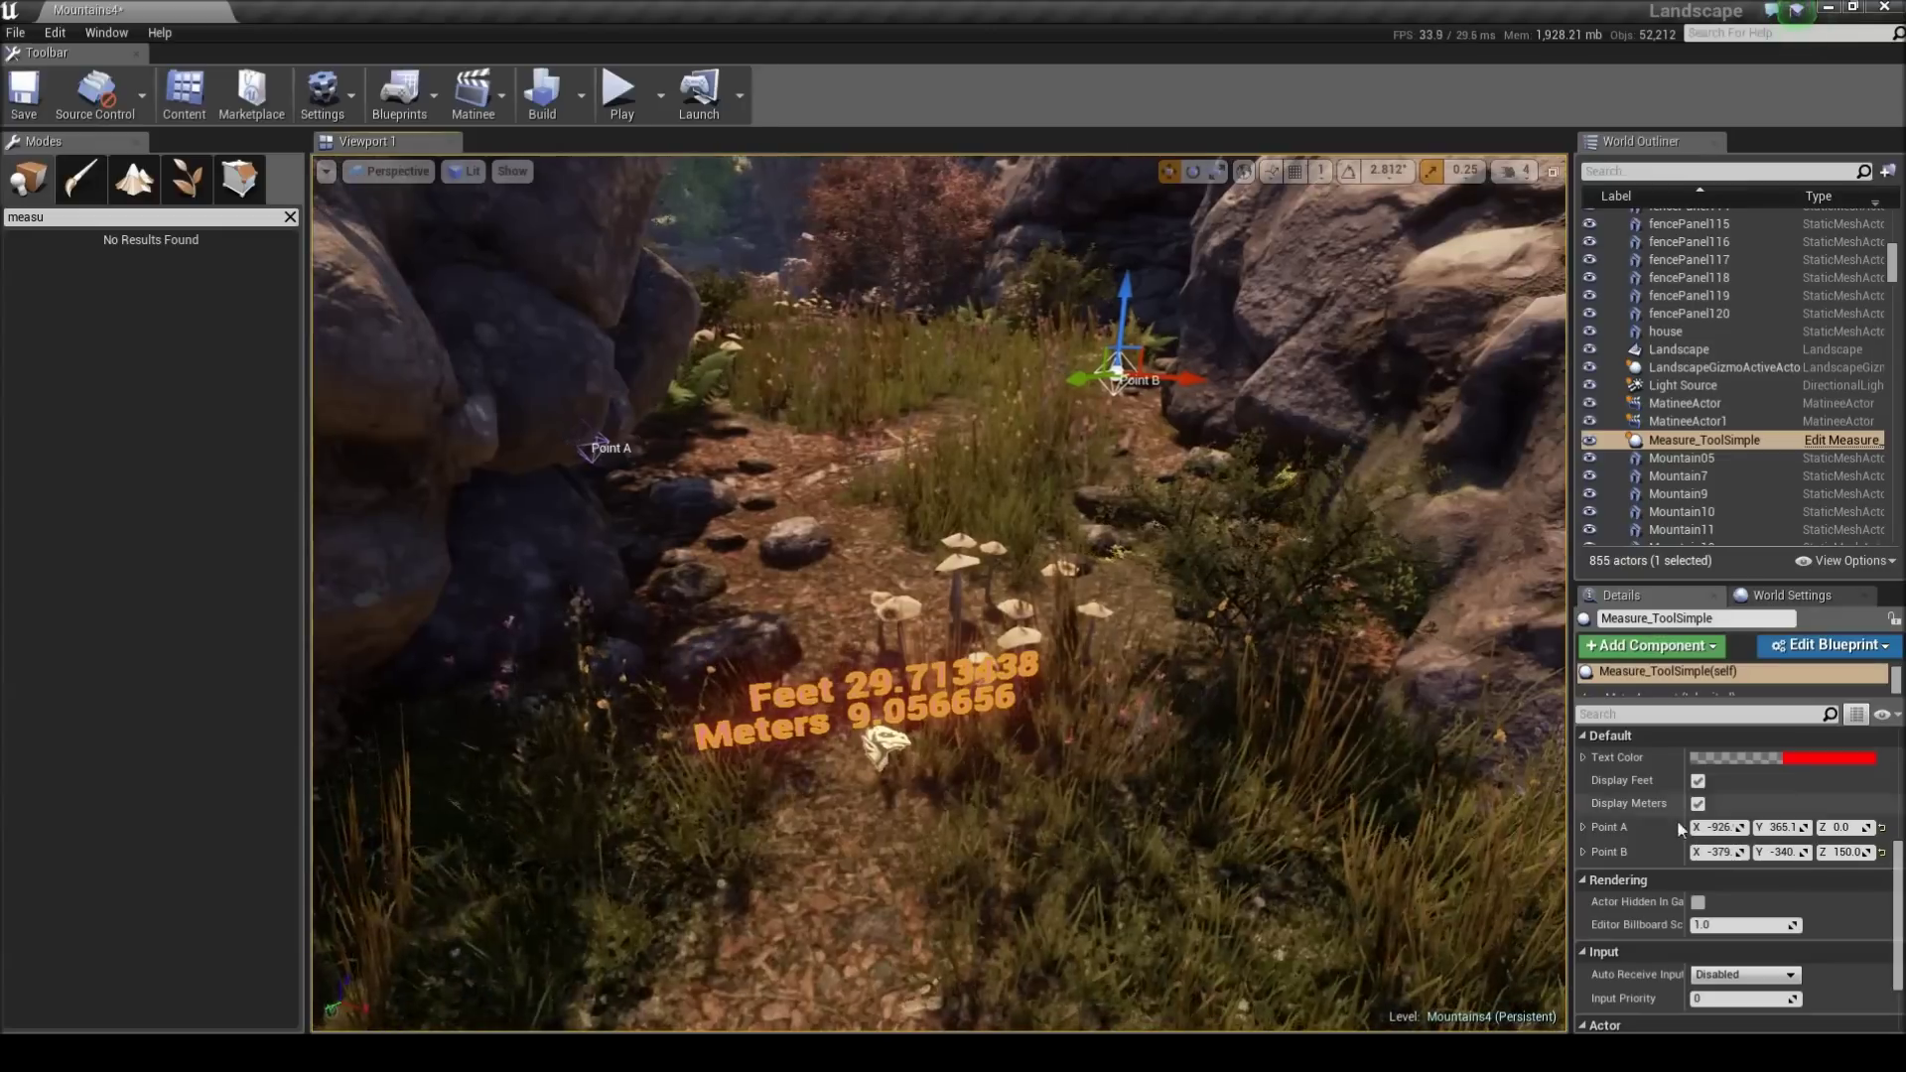
pyautogui.scroll(2, 1747, 874)
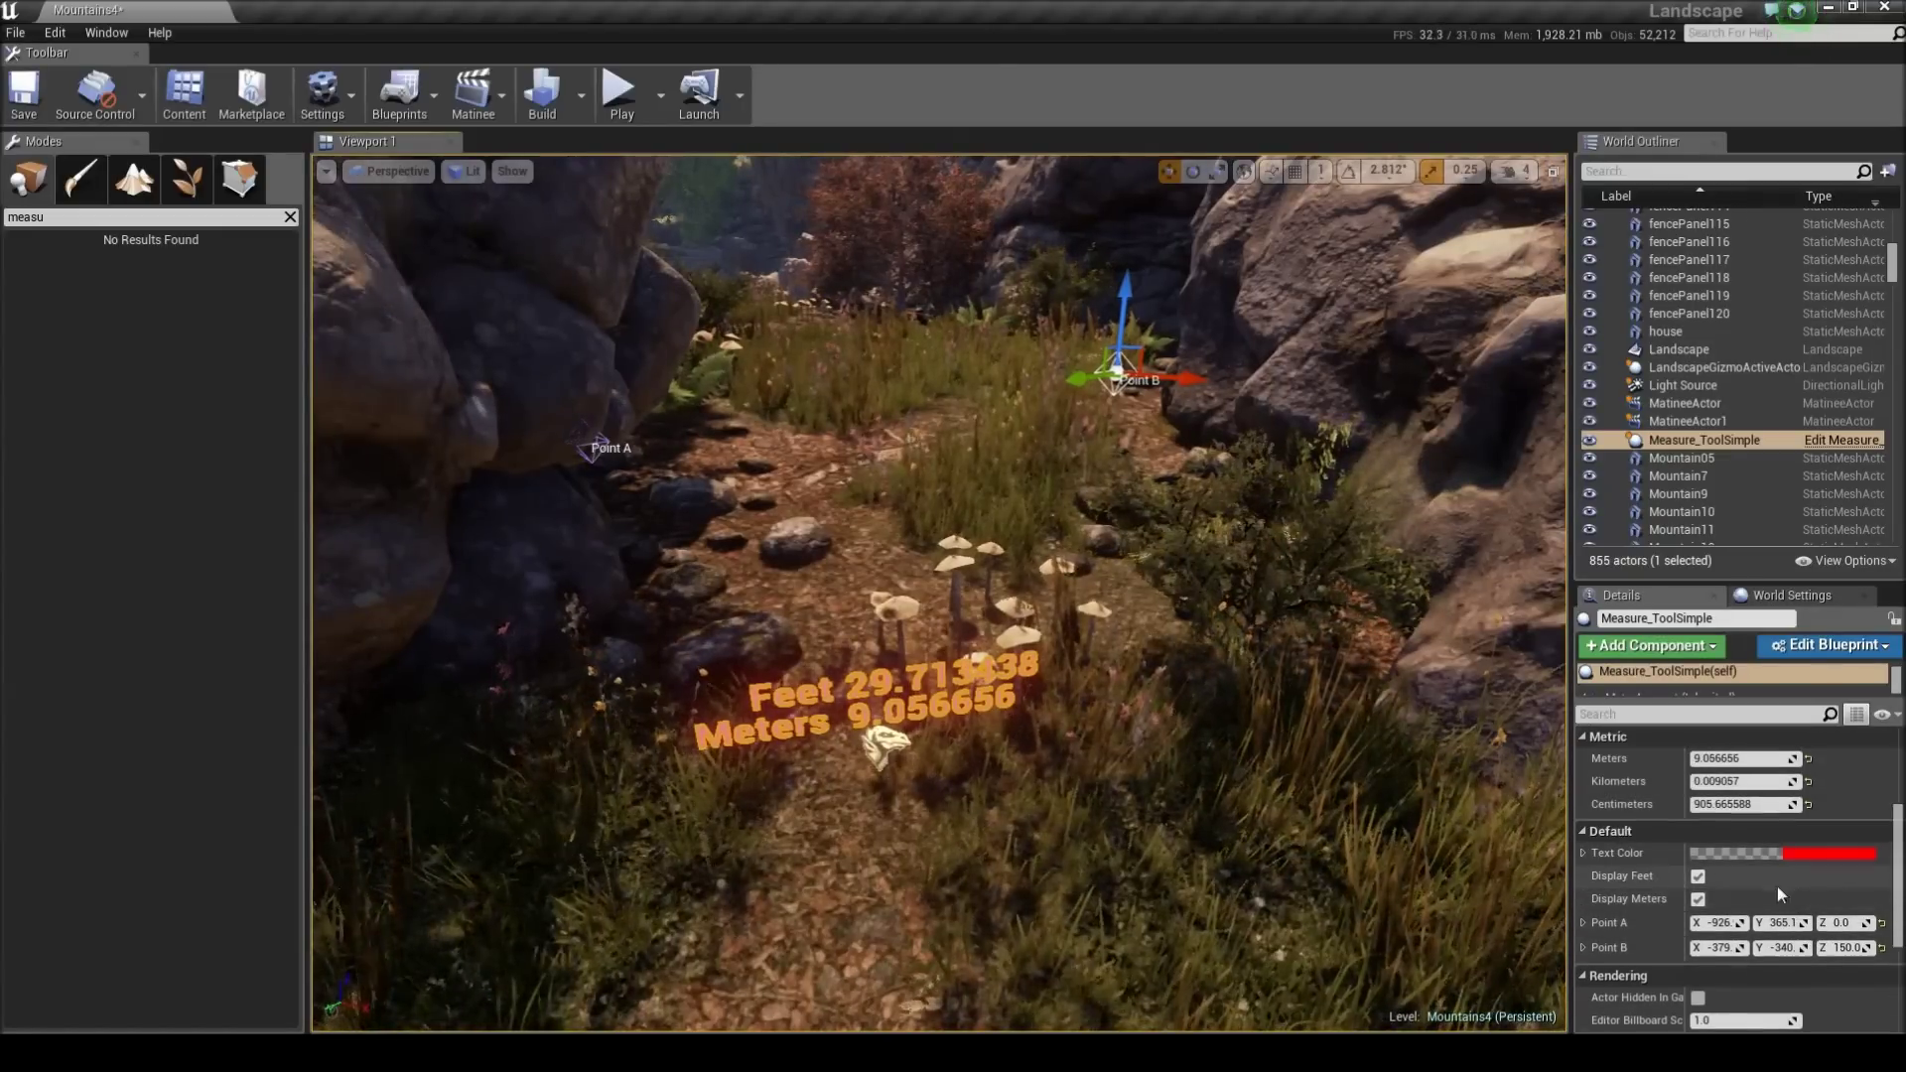
pyautogui.scroll(2, 1777, 885)
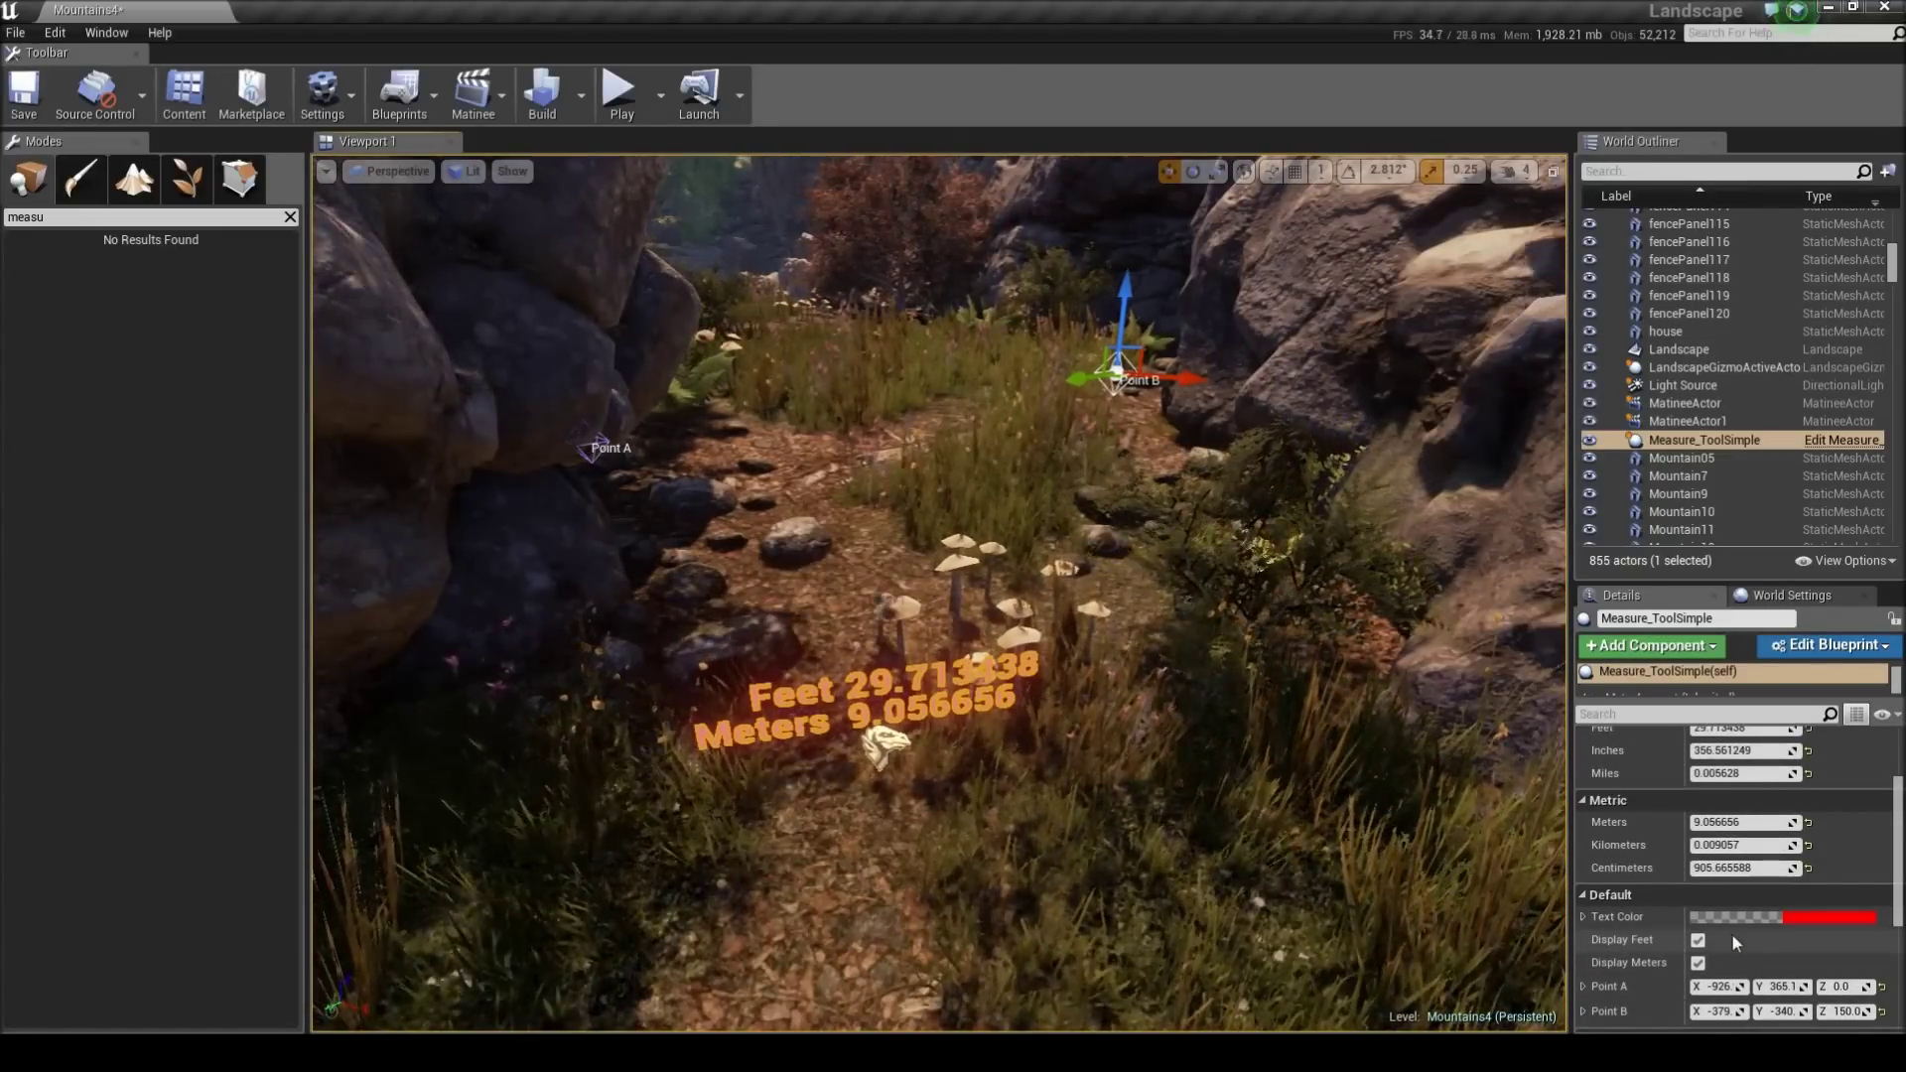
pyautogui.scroll(-2, 1760, 933)
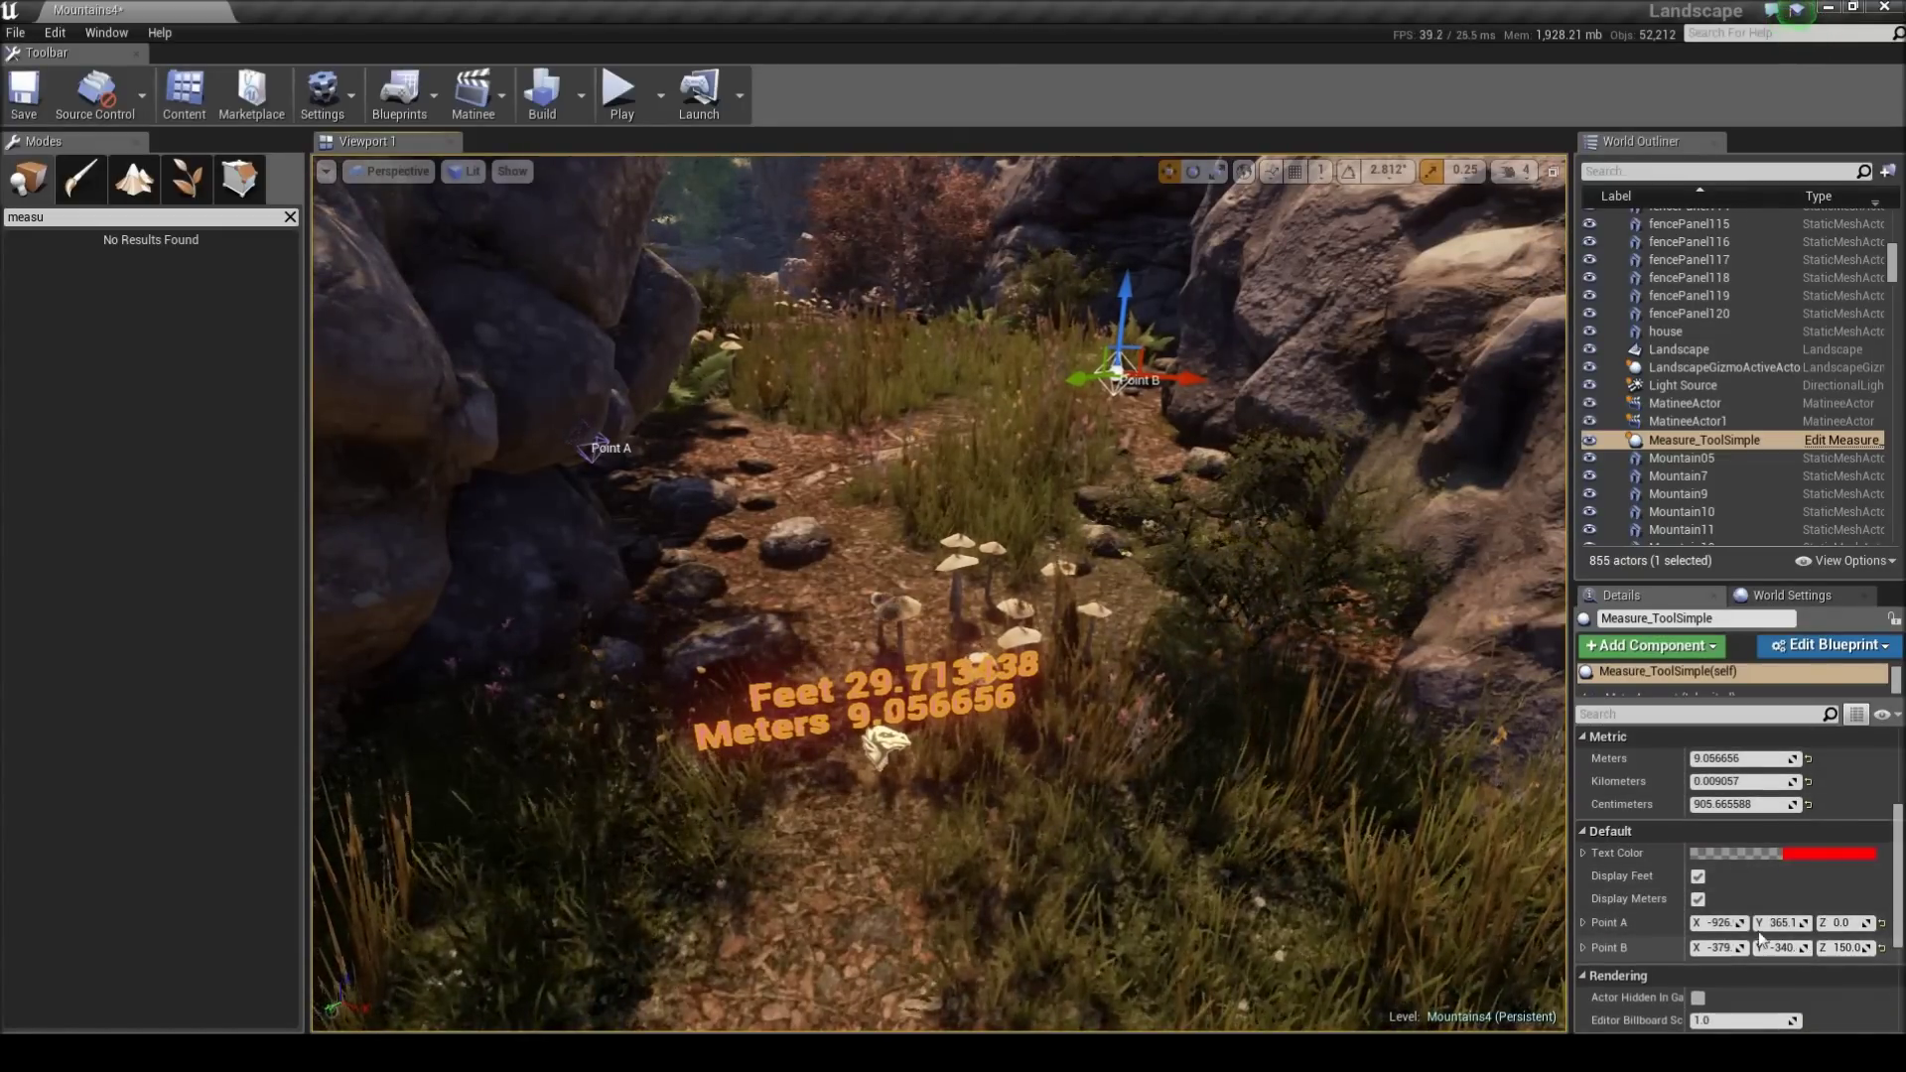
pyautogui.scroll(6, 1760, 933)
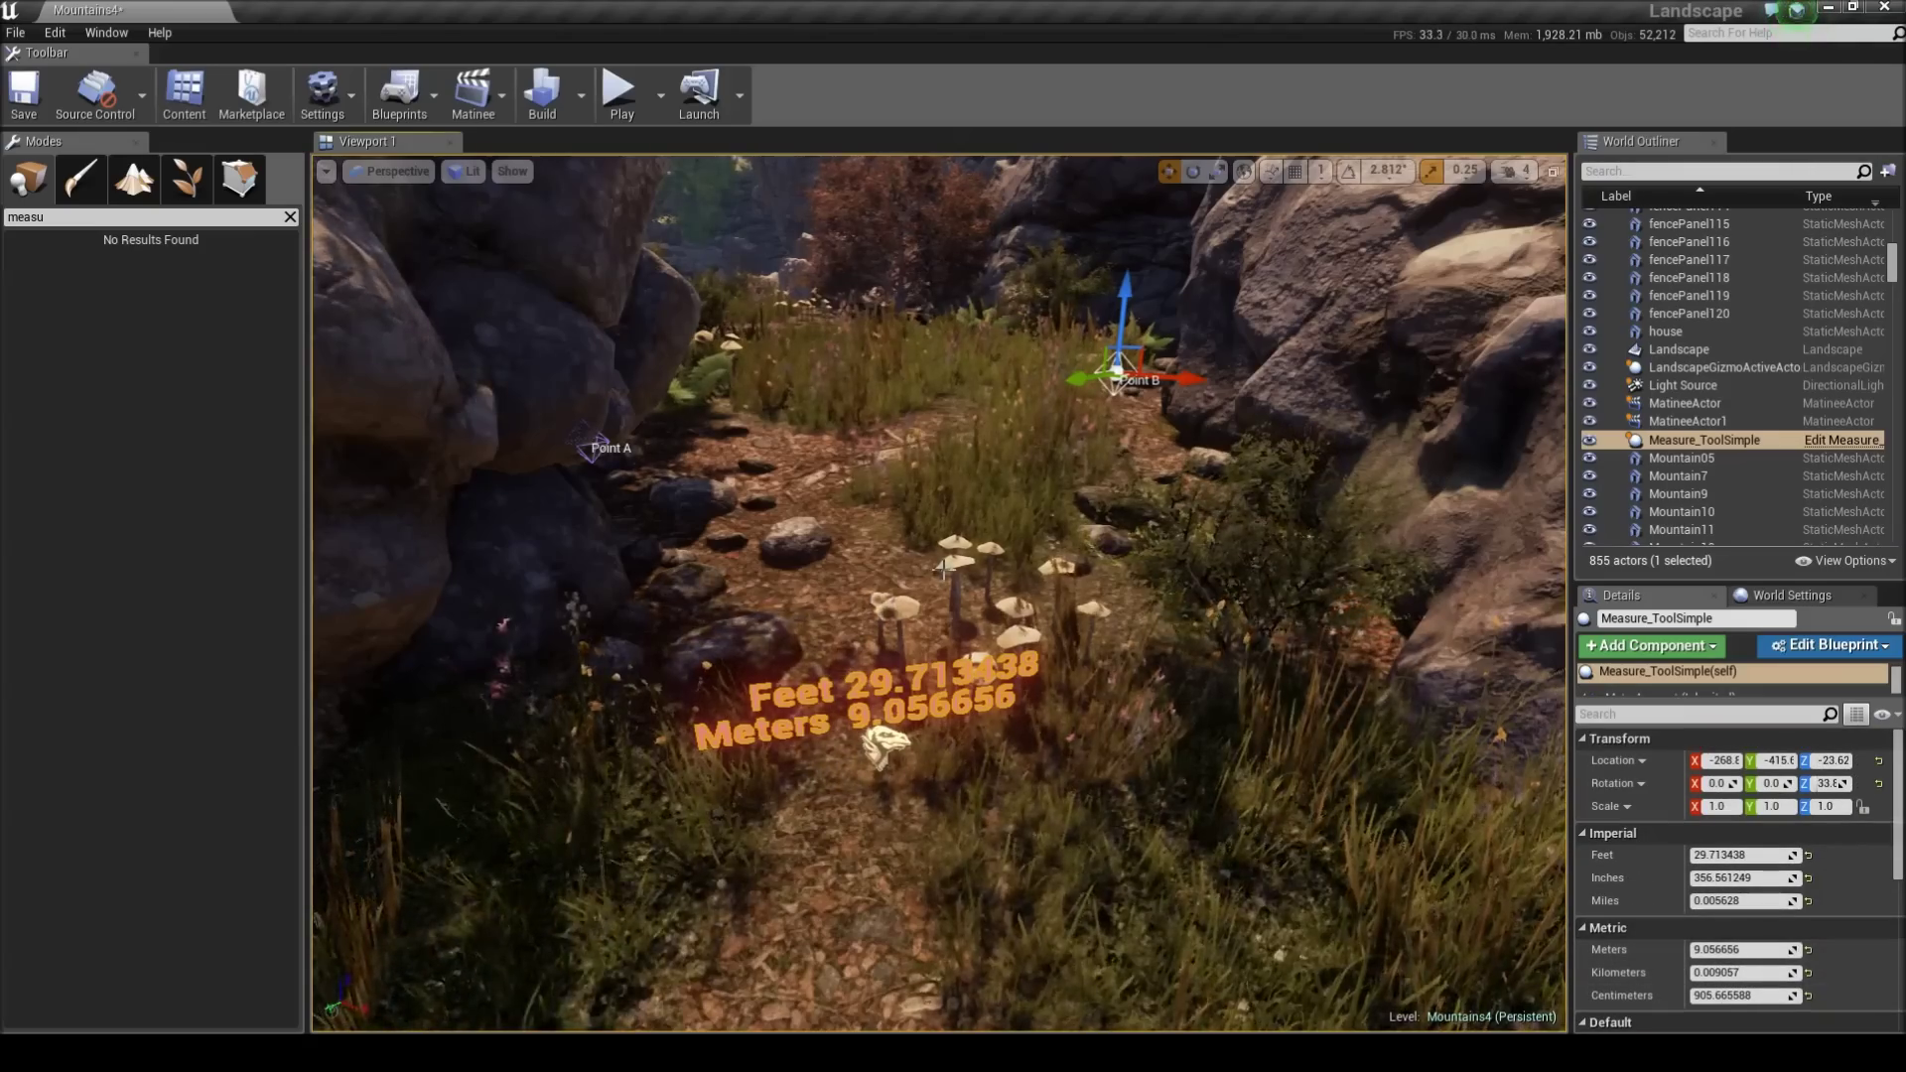
pyautogui.moveTo(943, 569); pyautogui.dragTo(1006, 527, button='right')
pyautogui.press('Delete')
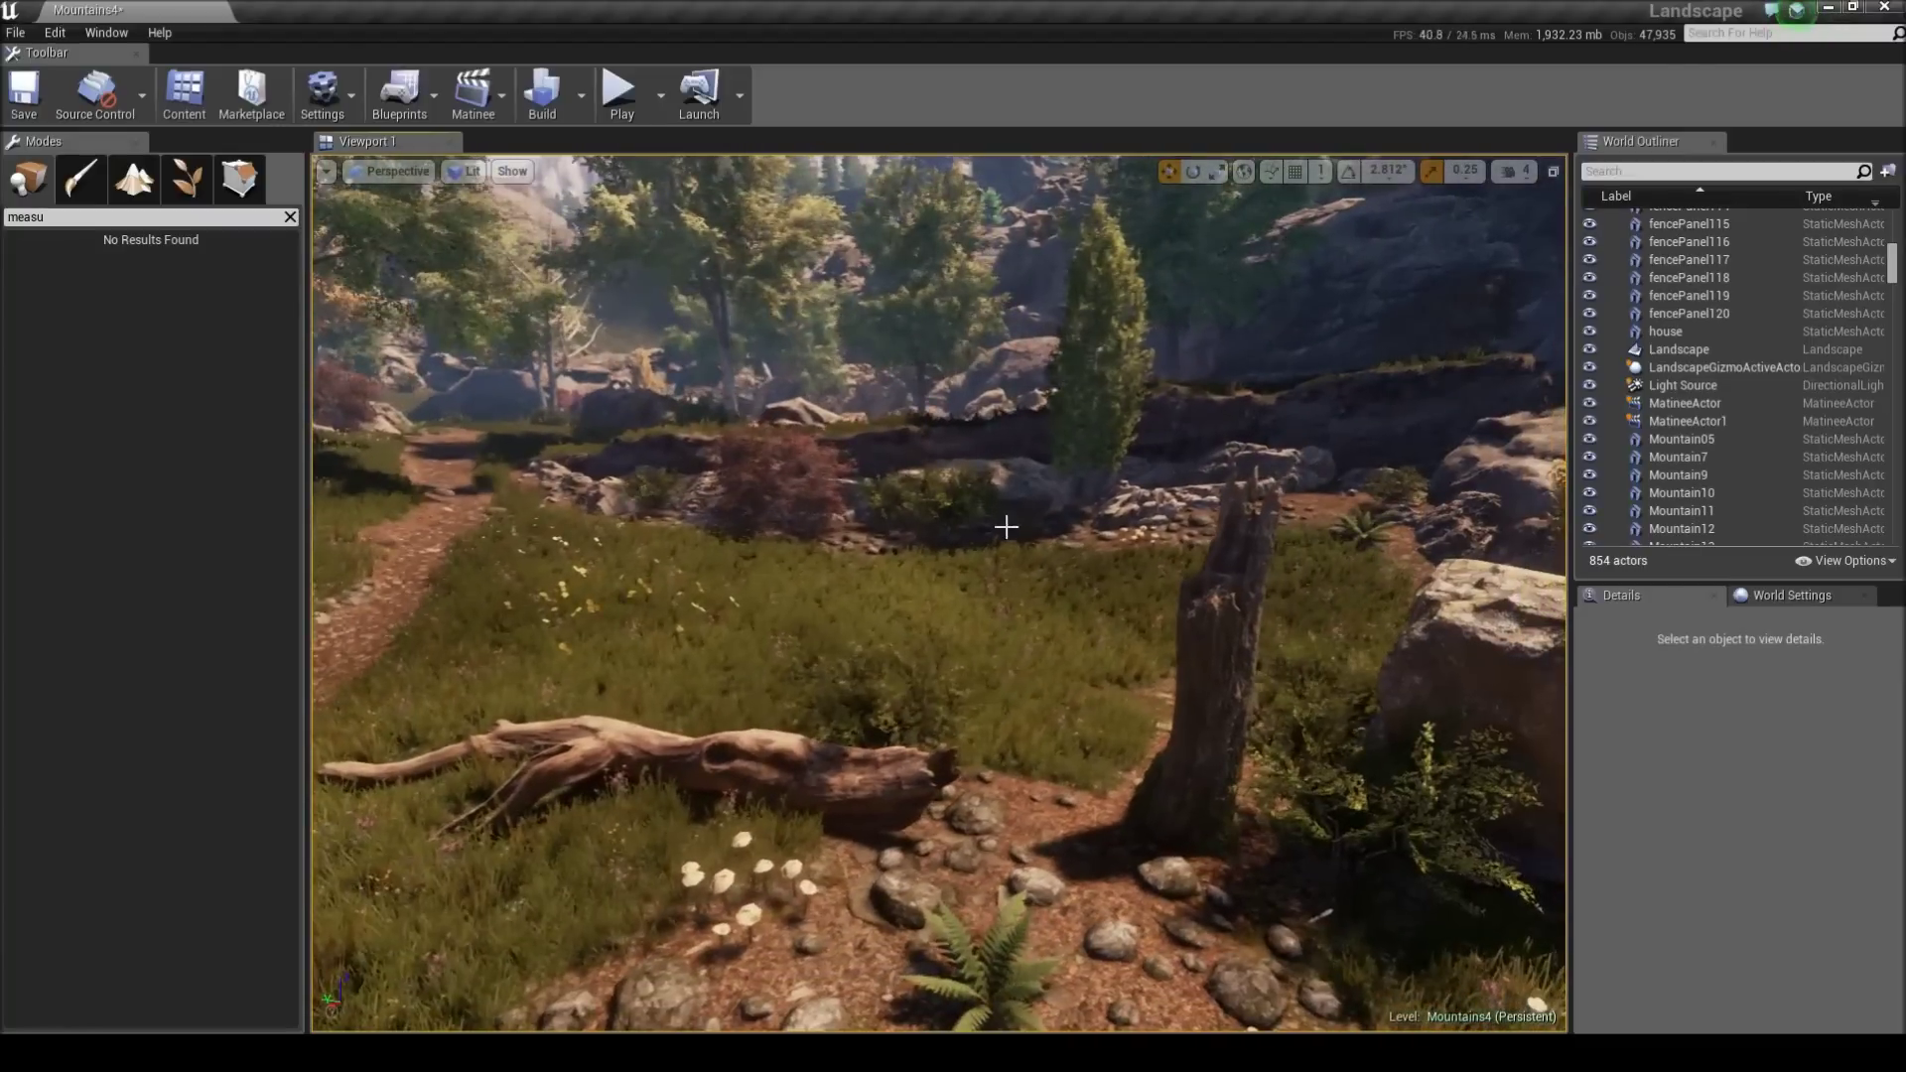
# - Place a MeasureTool_Objects actor beside the standing tree stump, and assign Tree_Stump_2 as Point A and Tree_Stump_7 as Point B
pyautogui.moveTo(2, 596); pyautogui.dragTo(770, 663)
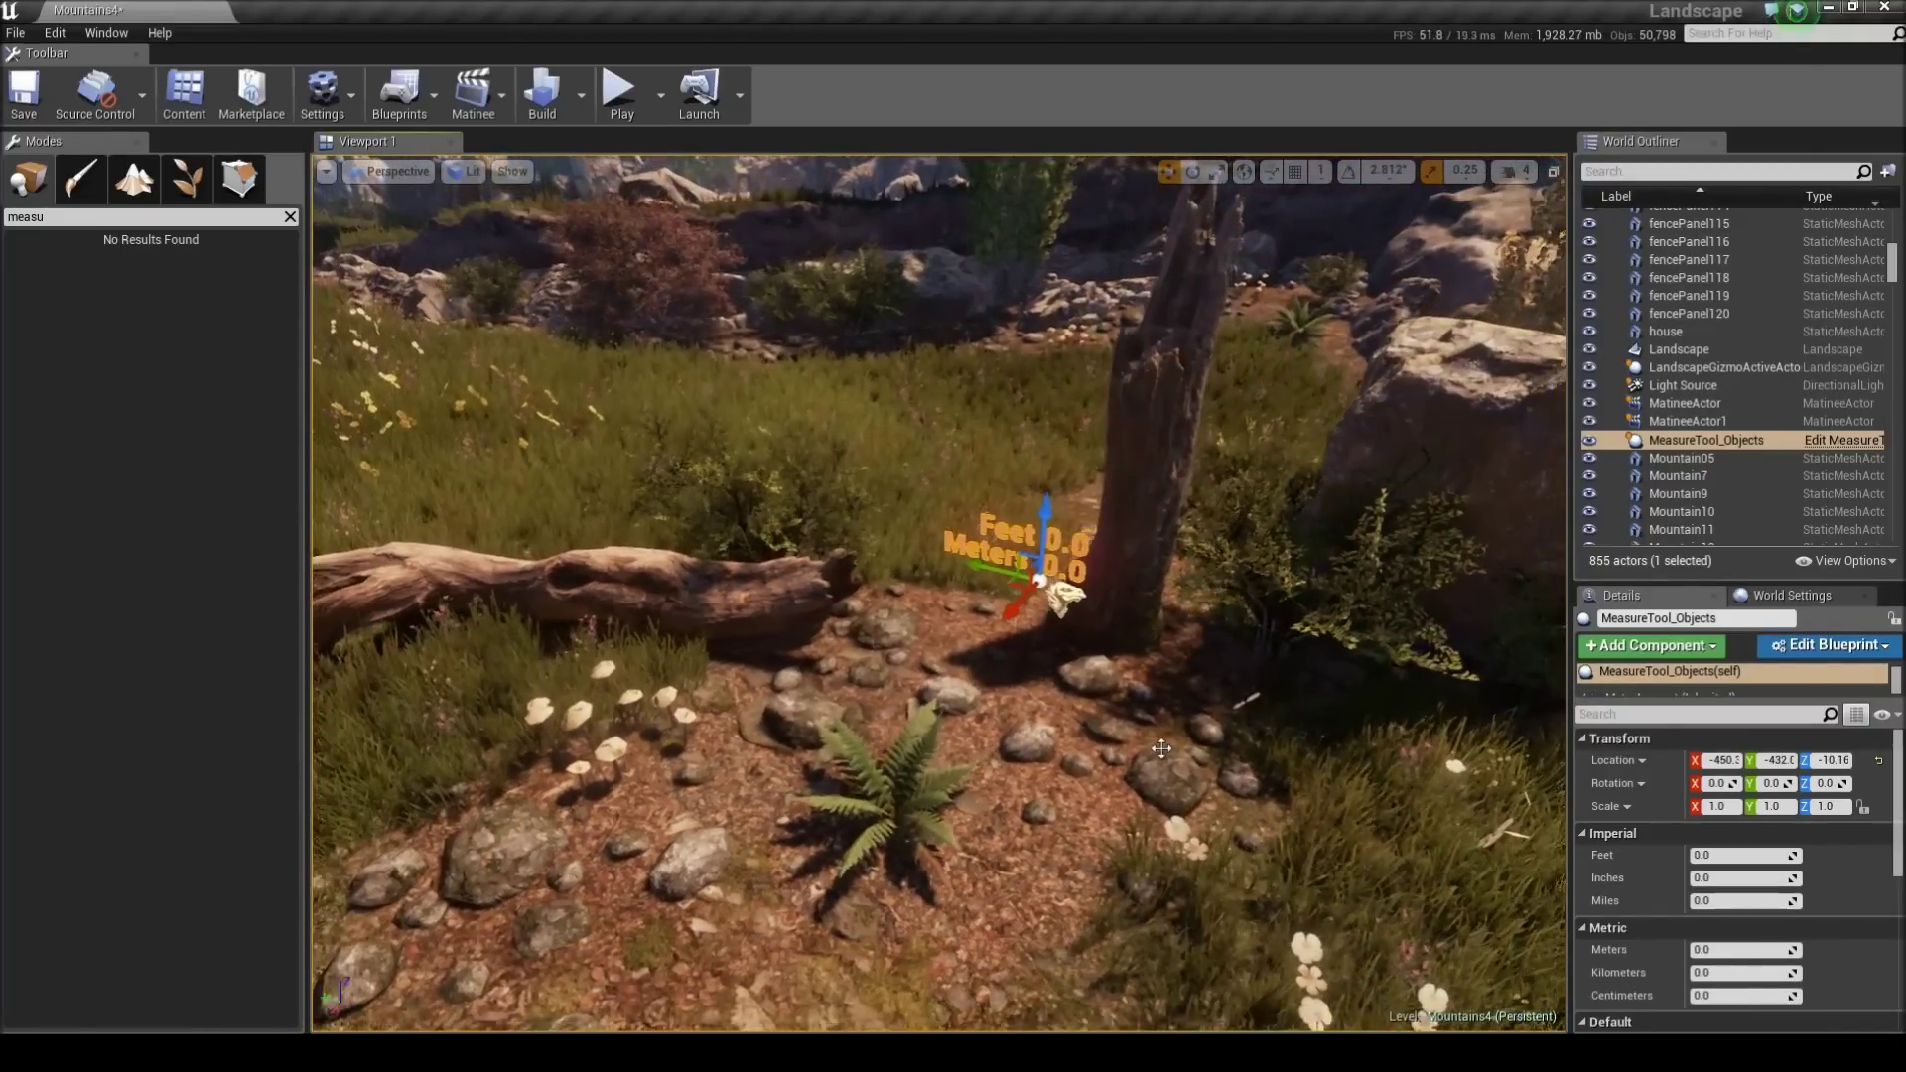
pyautogui.scroll(-5, 1743, 834)
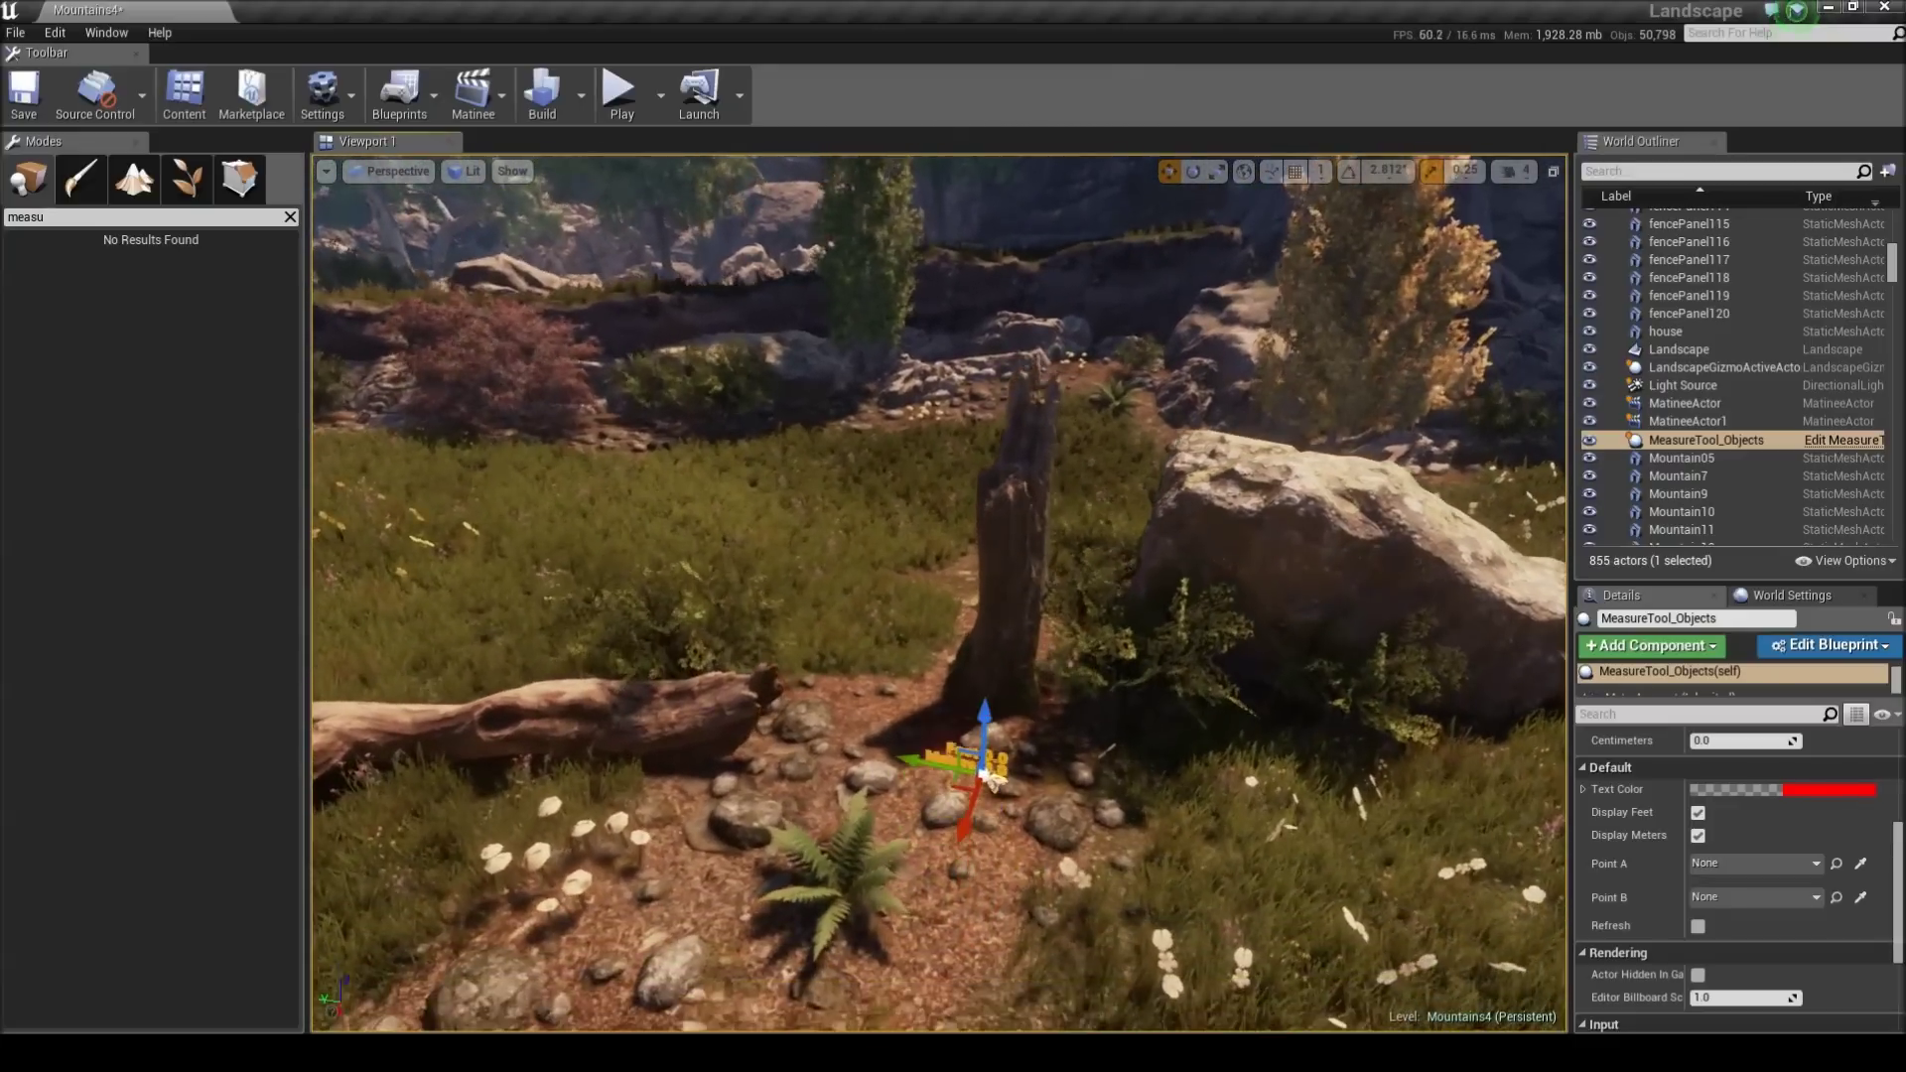
pyautogui.click(1860, 862)
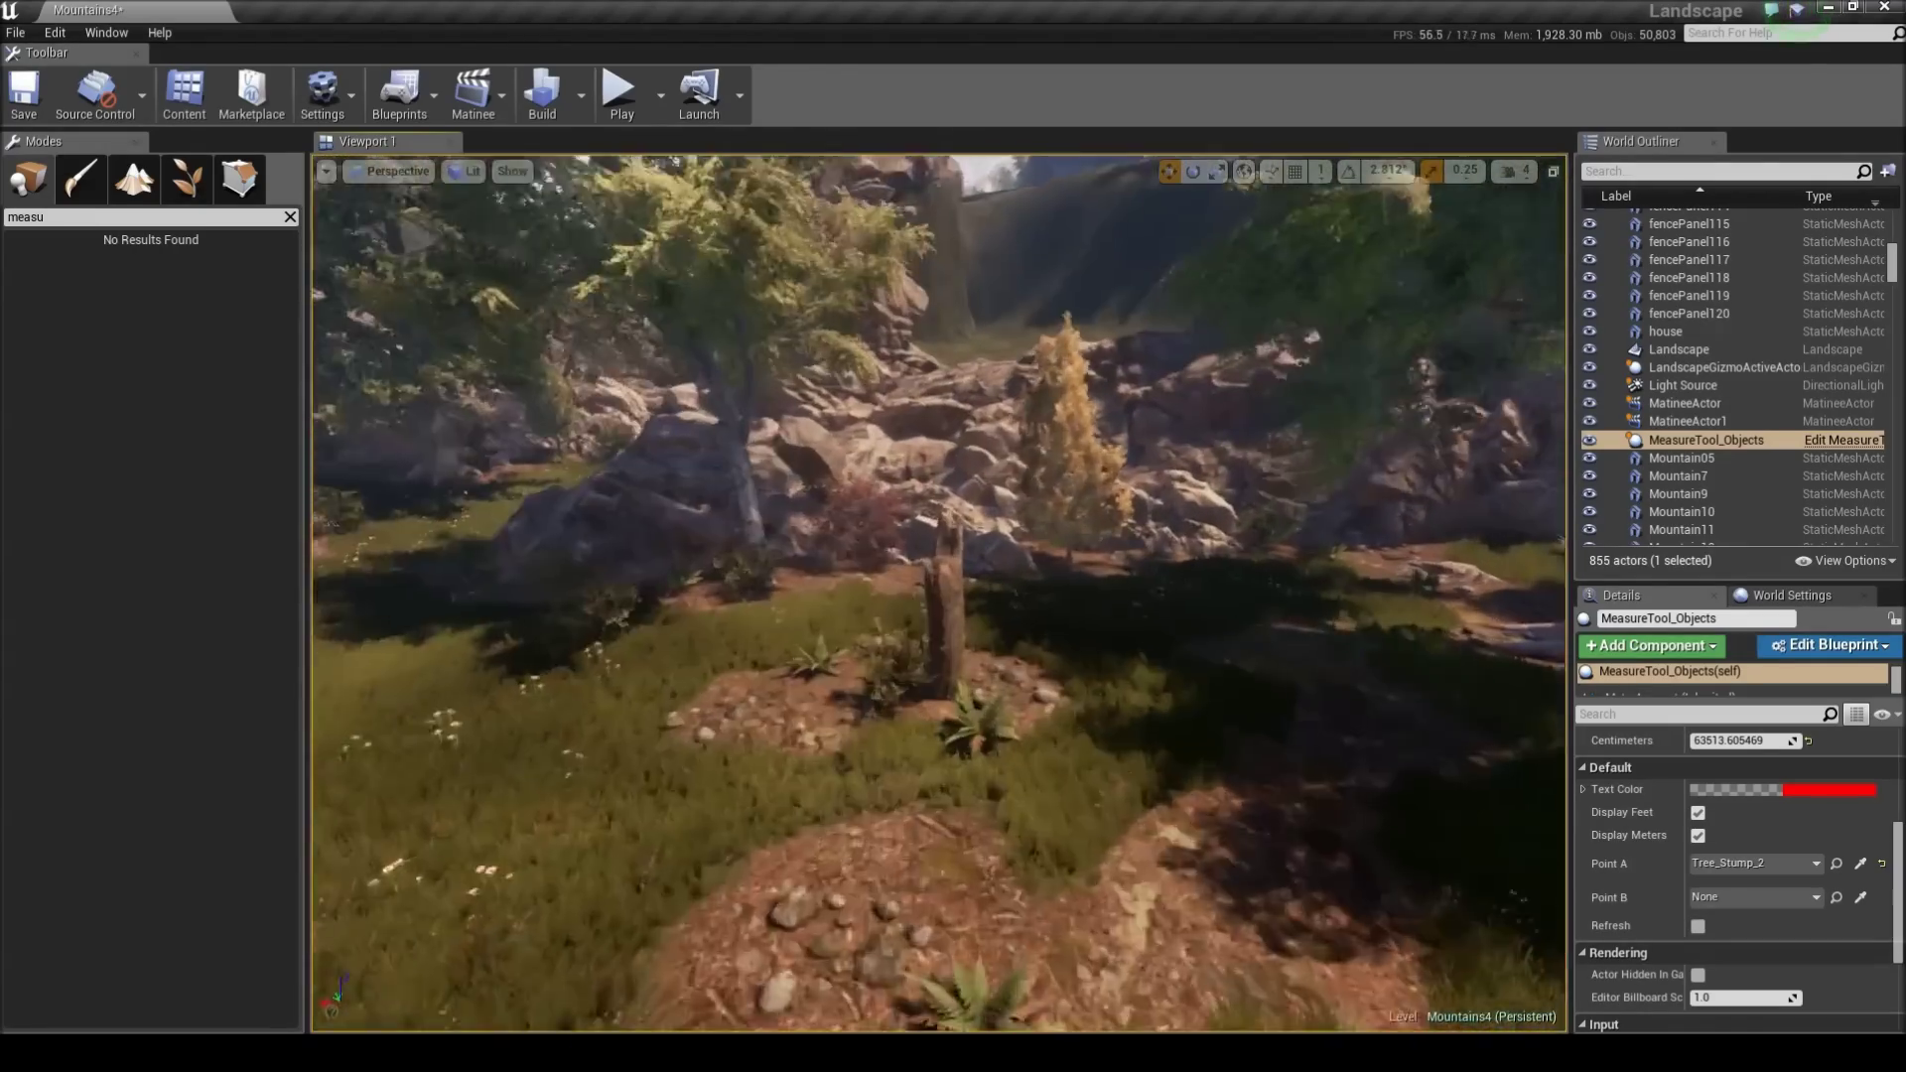
pyautogui.press('w')
pyautogui.click(1861, 897)
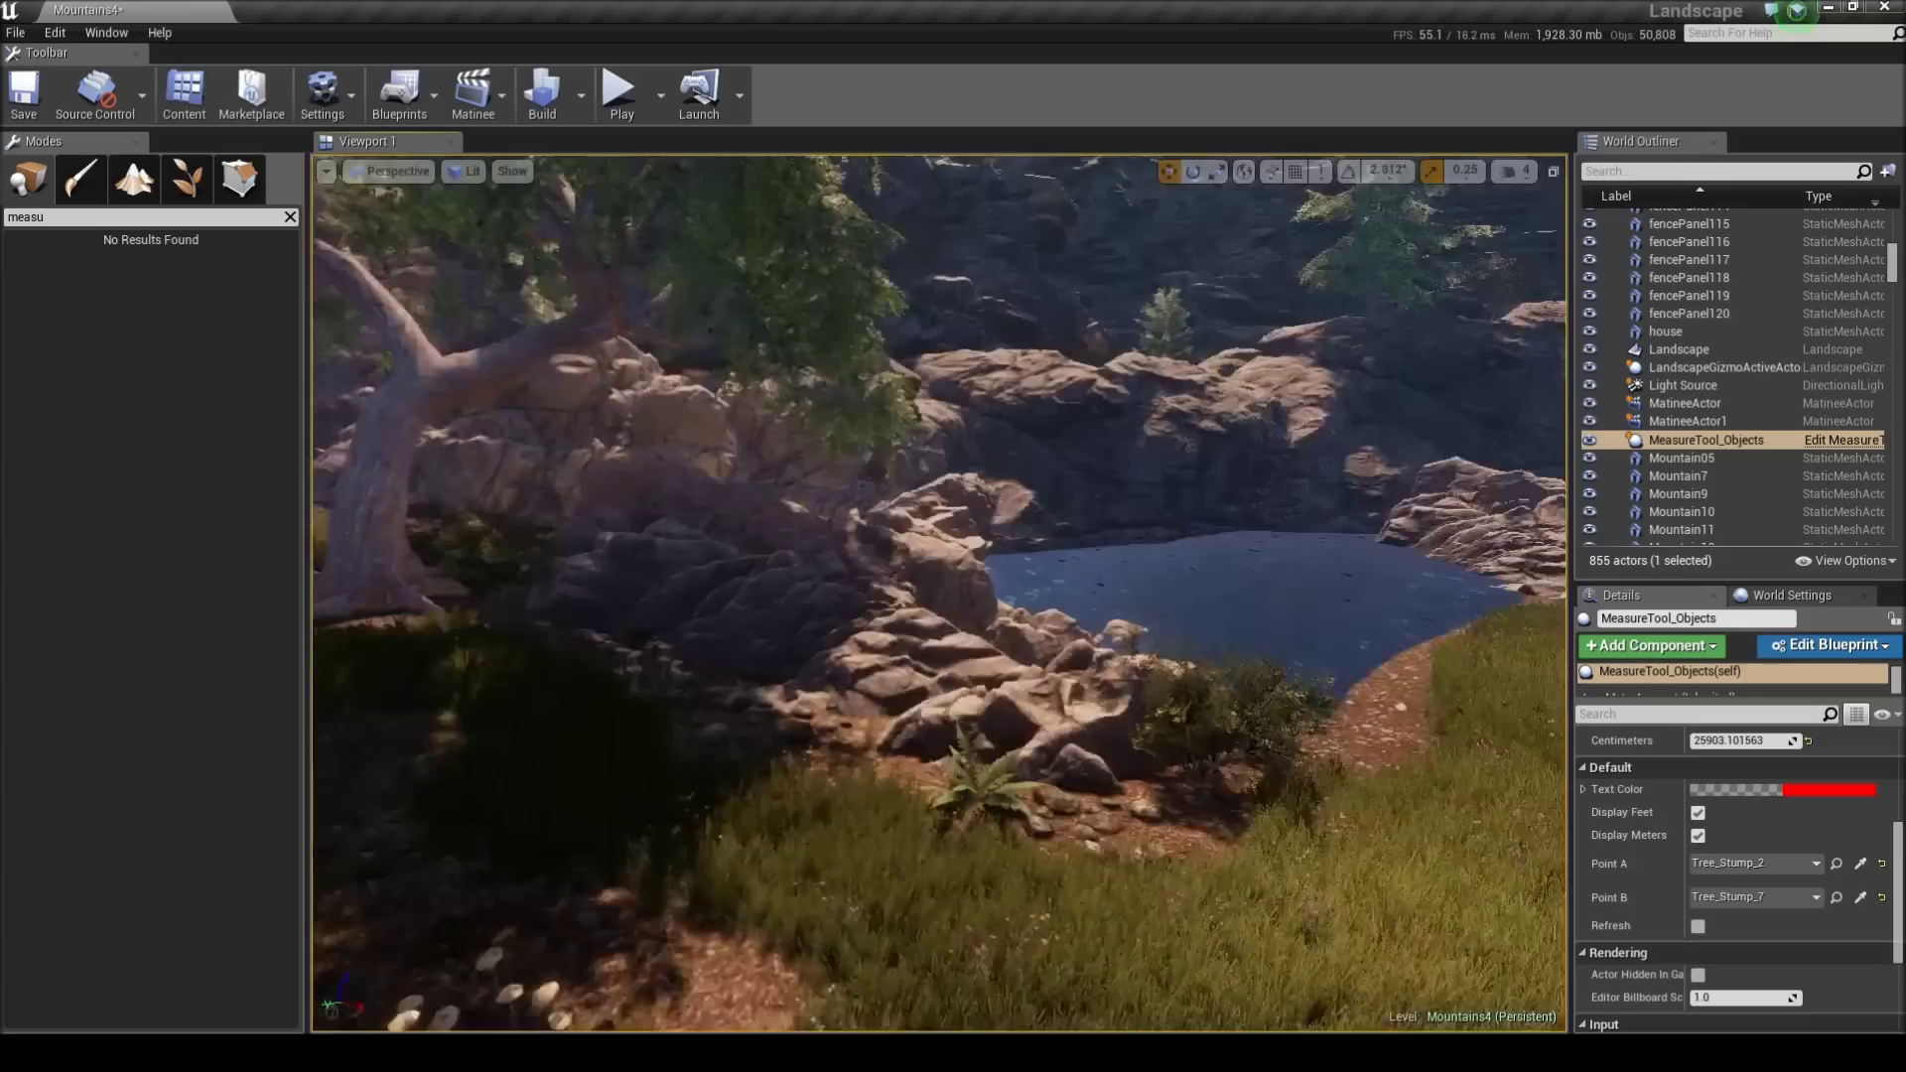
# - Examine the feet and meters label beside the standing stump and the actor's imperial and metric distance values
pyautogui.press('w')
pyautogui.scroll(5, 1713, 882)
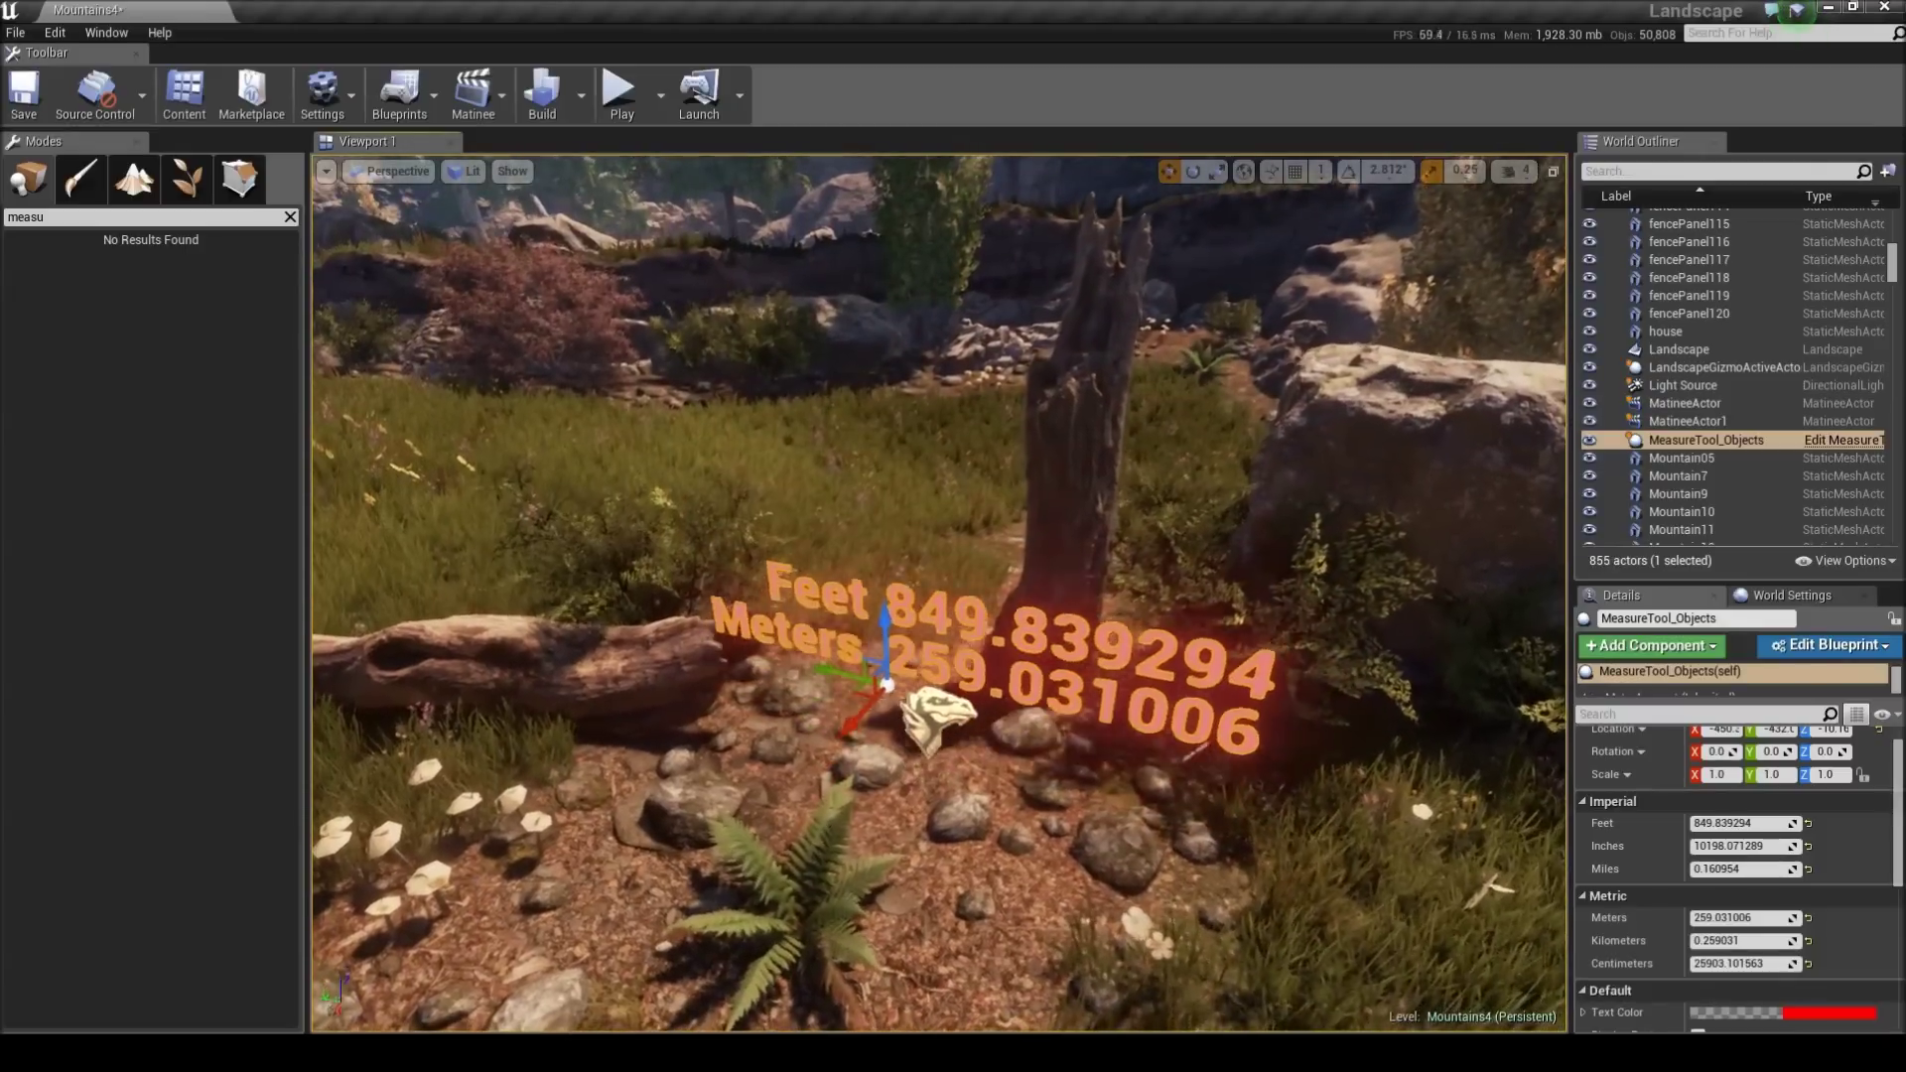
pyautogui.moveTo(1031, 562)
pyautogui.mouseDown(button='right')
pyautogui.moveTo(924, 467)
pyautogui.moveTo(1030, 561)
pyautogui.mouseUp(button='right')
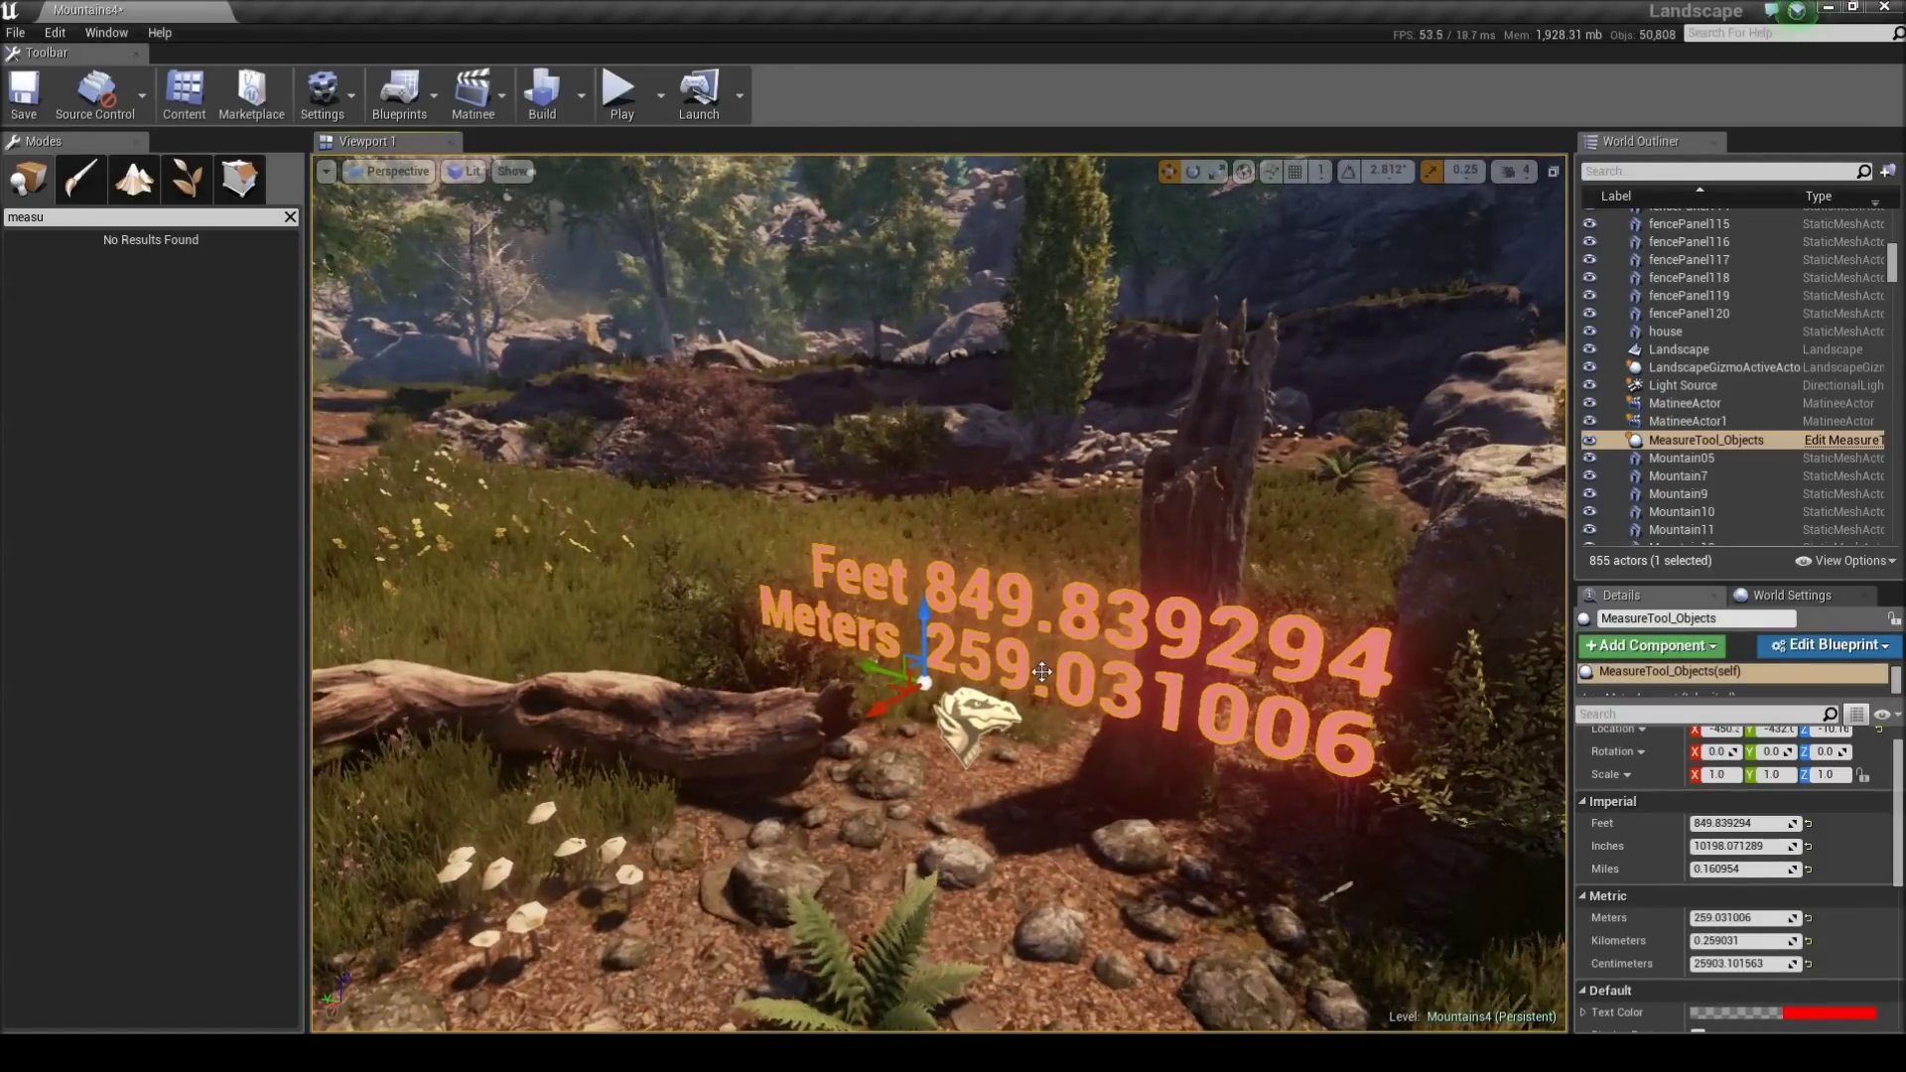
pyautogui.moveTo(772, 355); pyautogui.dragTo(729, 389, button='right')
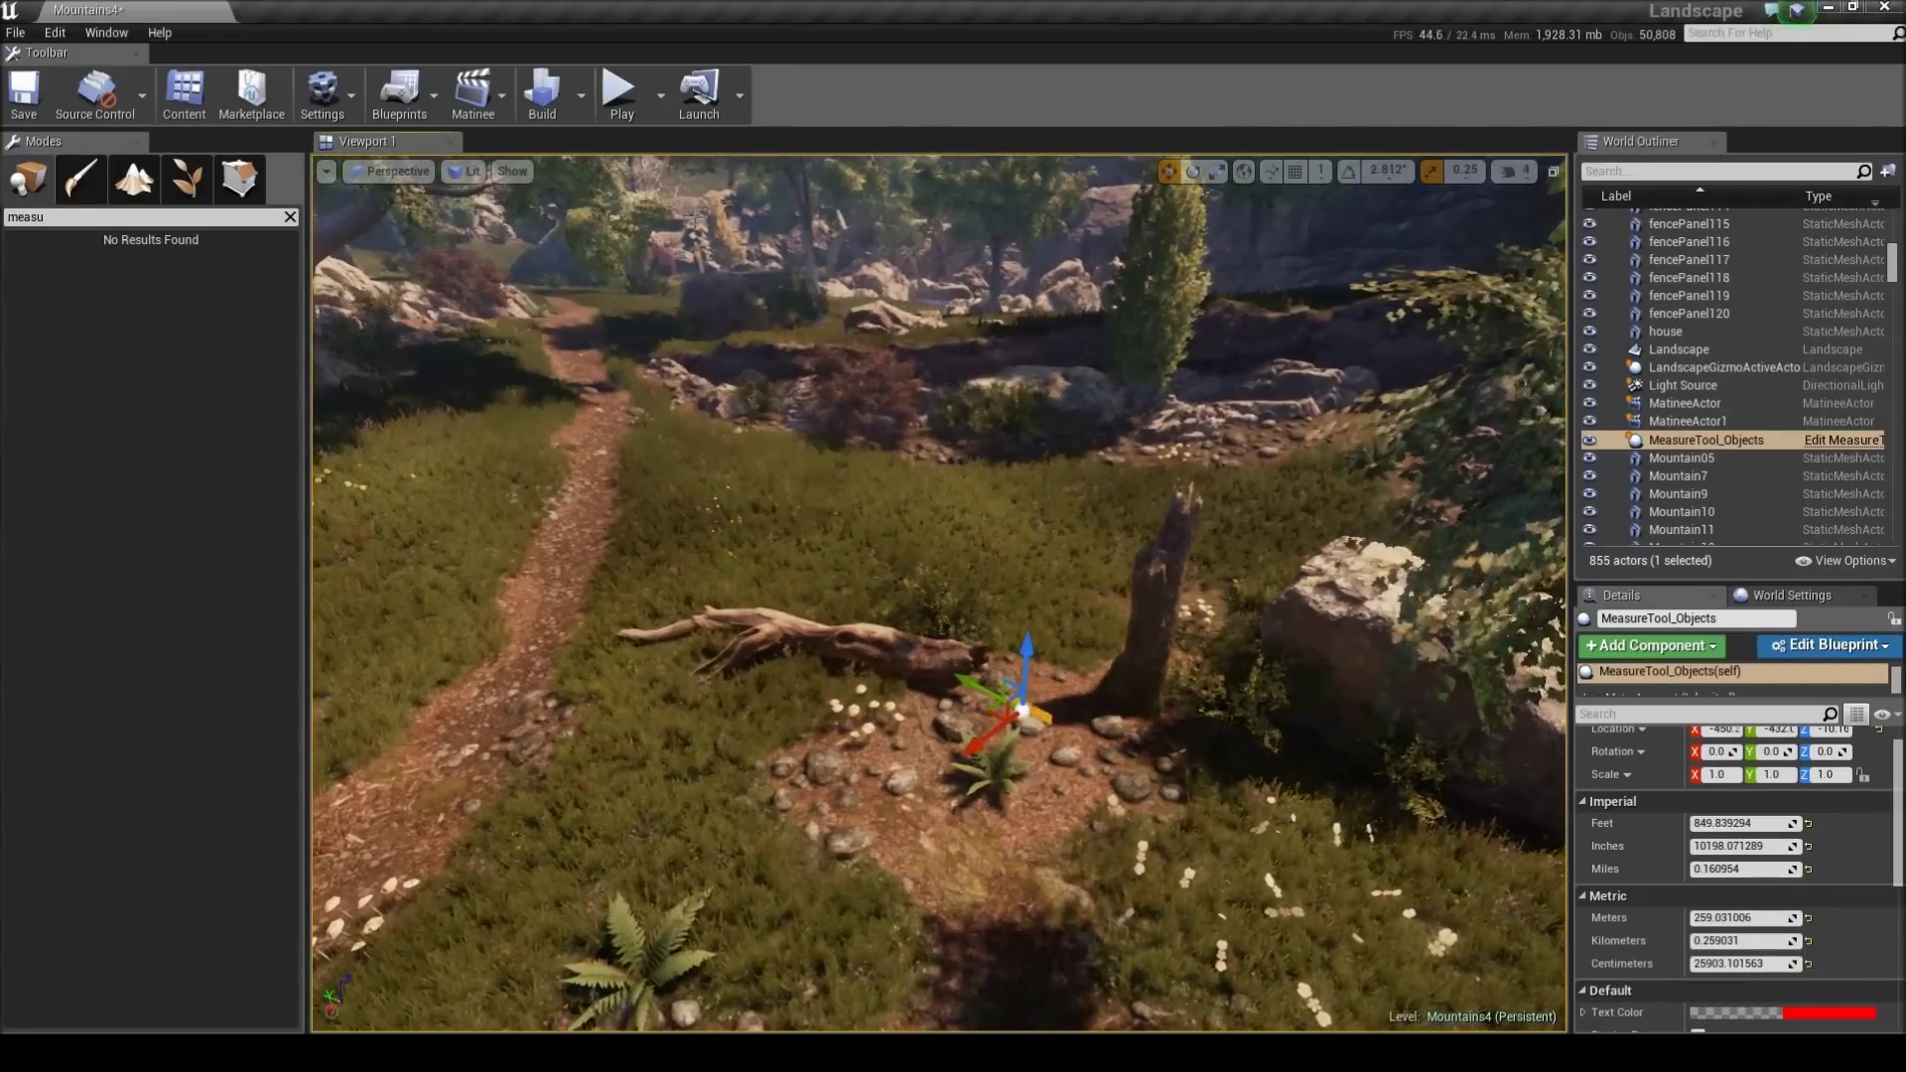
pyautogui.moveTo(727, 273); pyautogui.dragTo(793, 328, button='right')
pyautogui.moveTo(1171, 635); pyautogui.dragTo(1182, 660, button='right')
pyautogui.moveTo(728, 299); pyautogui.dragTo(727, 310, button='right')
pyautogui.scroll(-1, 1748, 842)
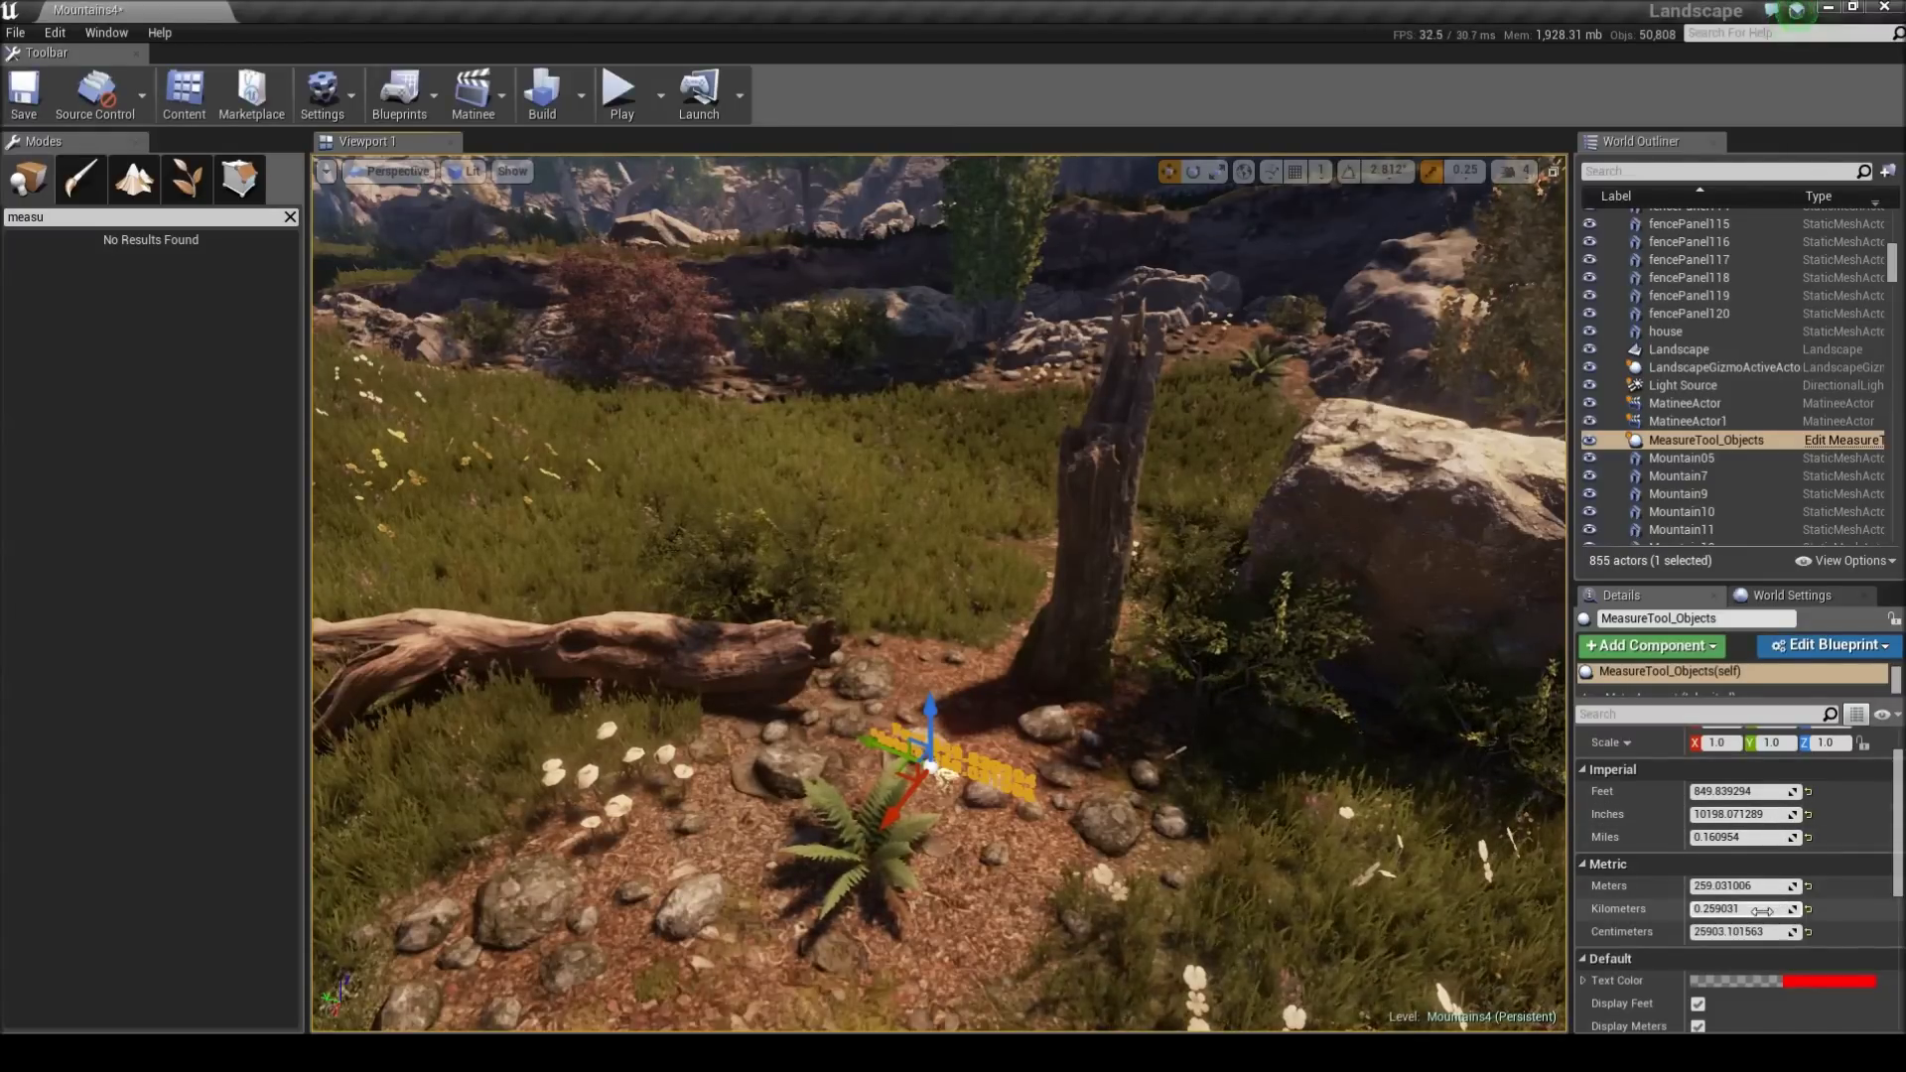
pyautogui.scroll(-2, 1771, 905)
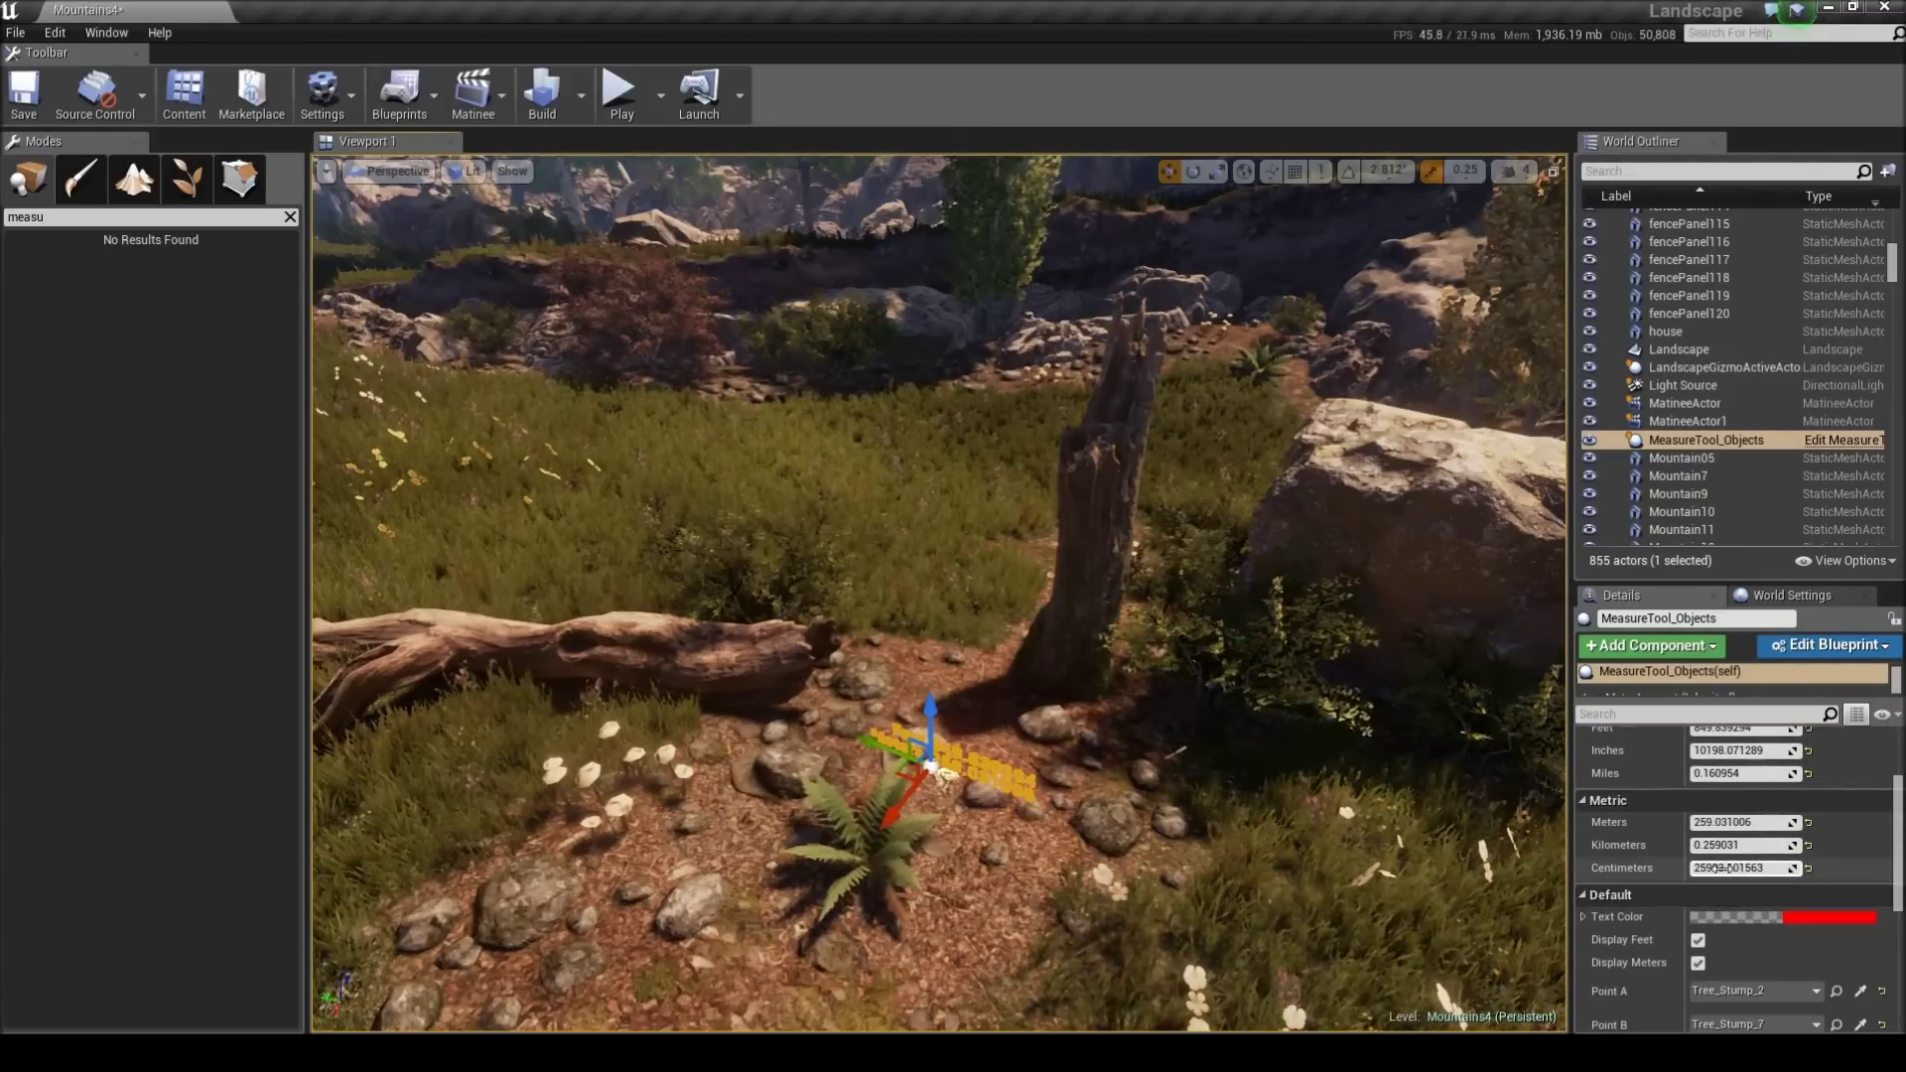
# - Turn off the feet display on MeasureTool_Objects so the label shows only meters
pyautogui.moveTo(1211, 645)
pyautogui.mouseDown(button='right')
pyautogui.moveTo(1236, 660)
pyautogui.moveTo(1231, 635)
pyautogui.moveTo(1227, 656)
pyautogui.mouseUp(button='right')
pyautogui.click(1699, 940)
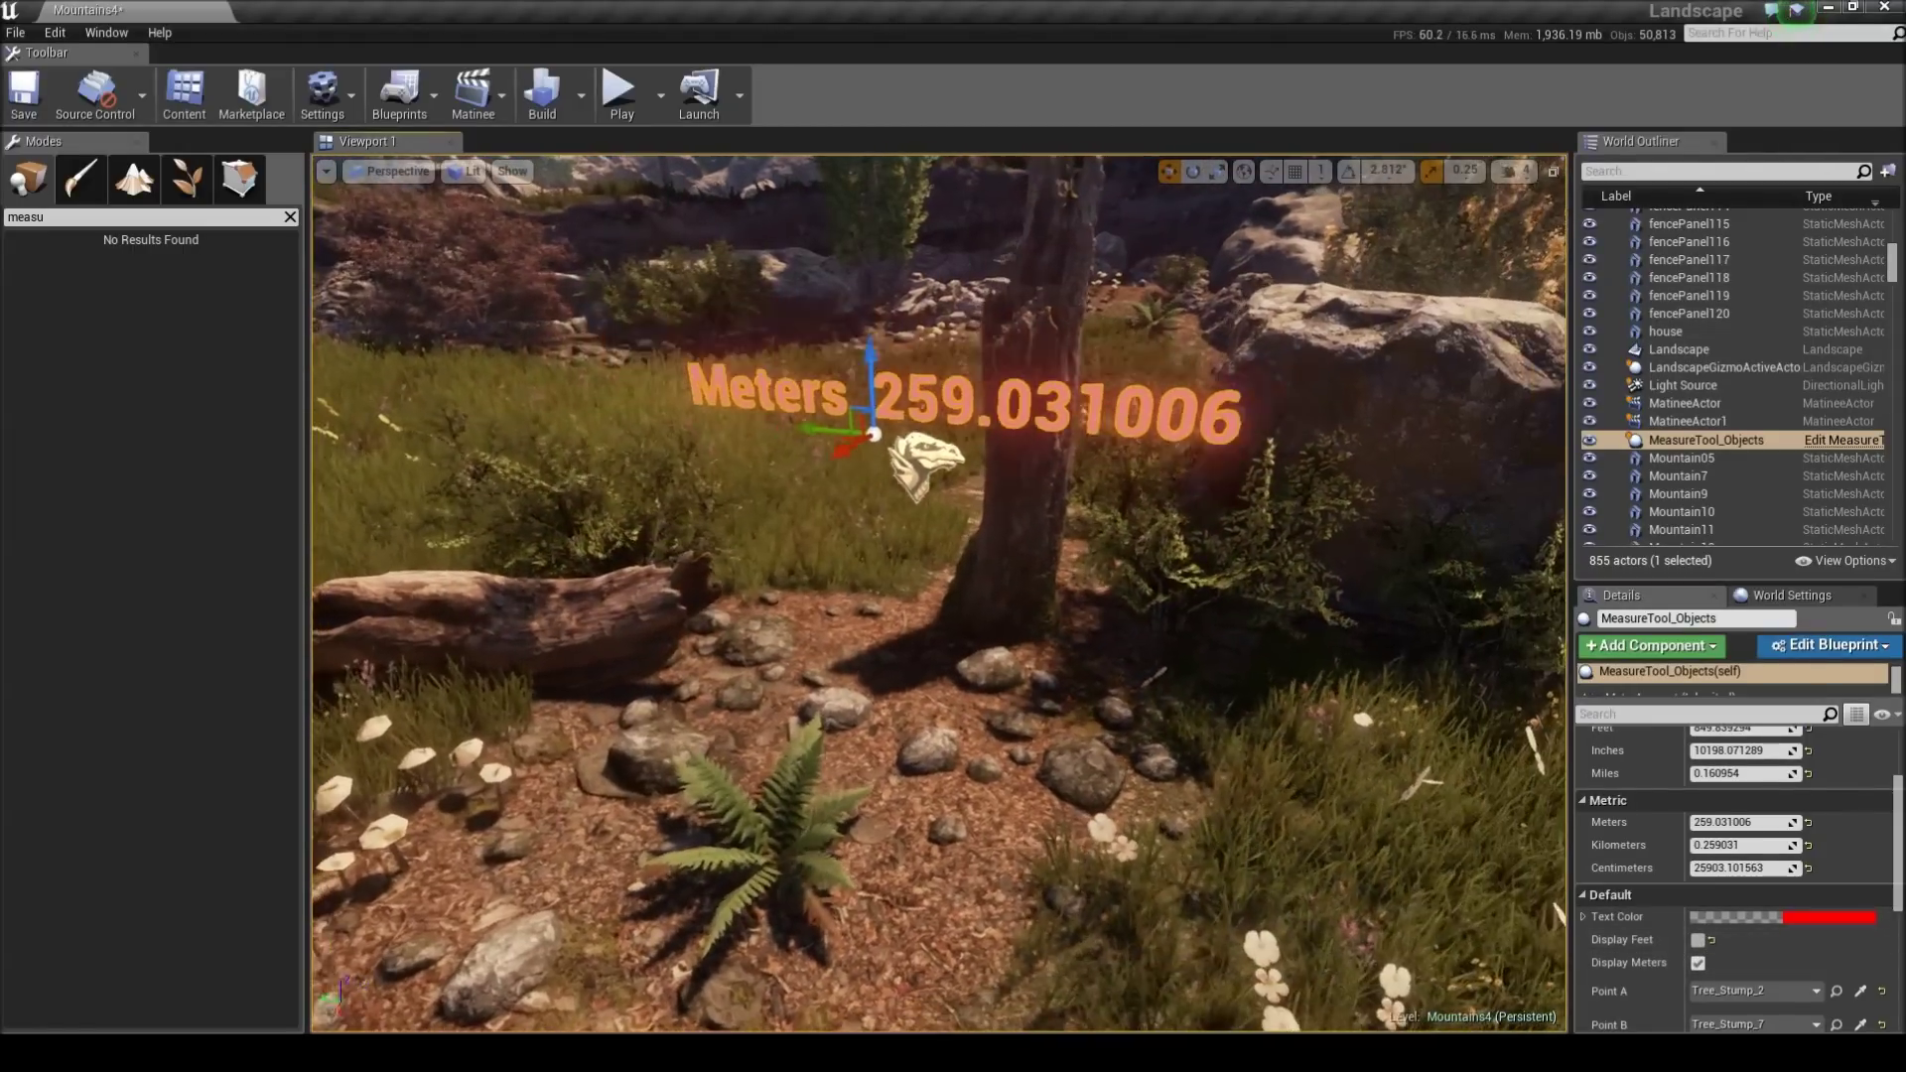
pyautogui.moveTo(1072, 695); pyautogui.dragTo(1072, 699, button='right')
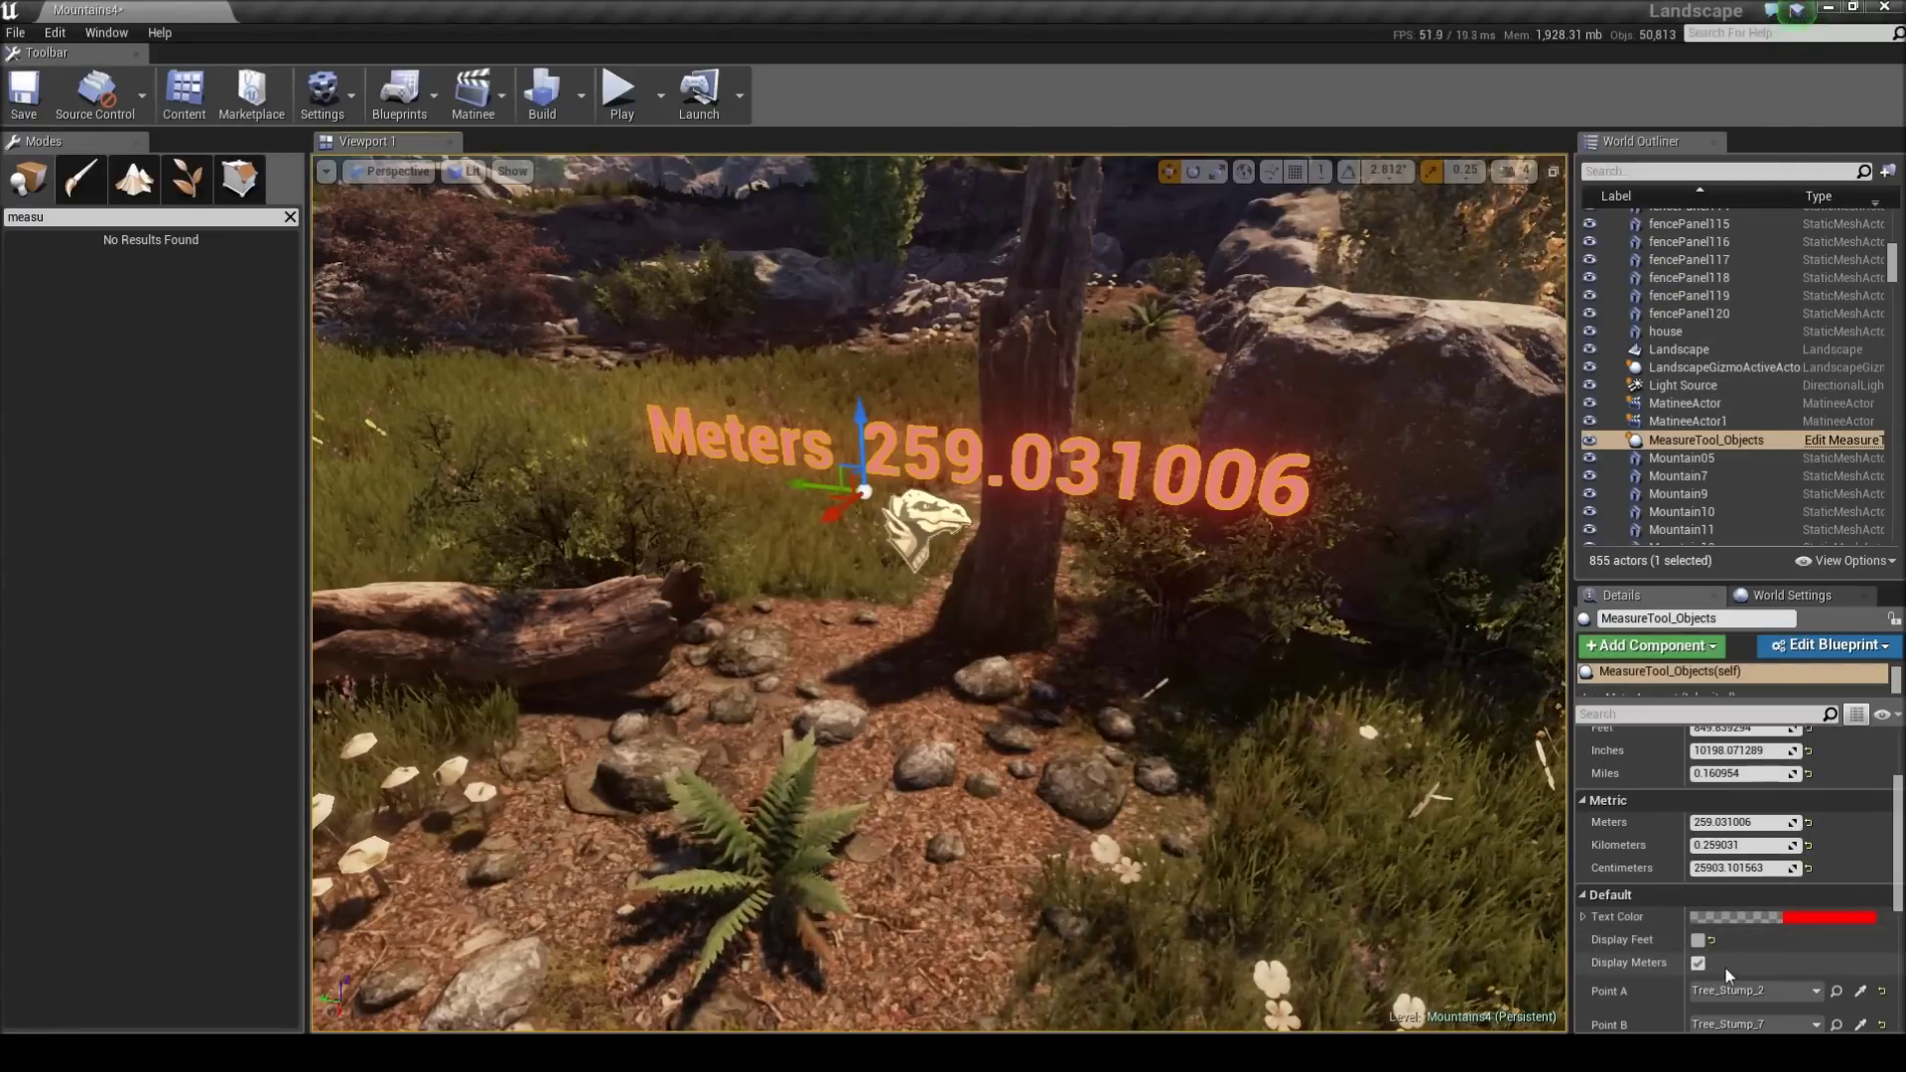
# - Lock the displayed properties to MeasureTool_Objects so they stay available while other actors are selected
pyautogui.scroll(-3, 1725, 968)
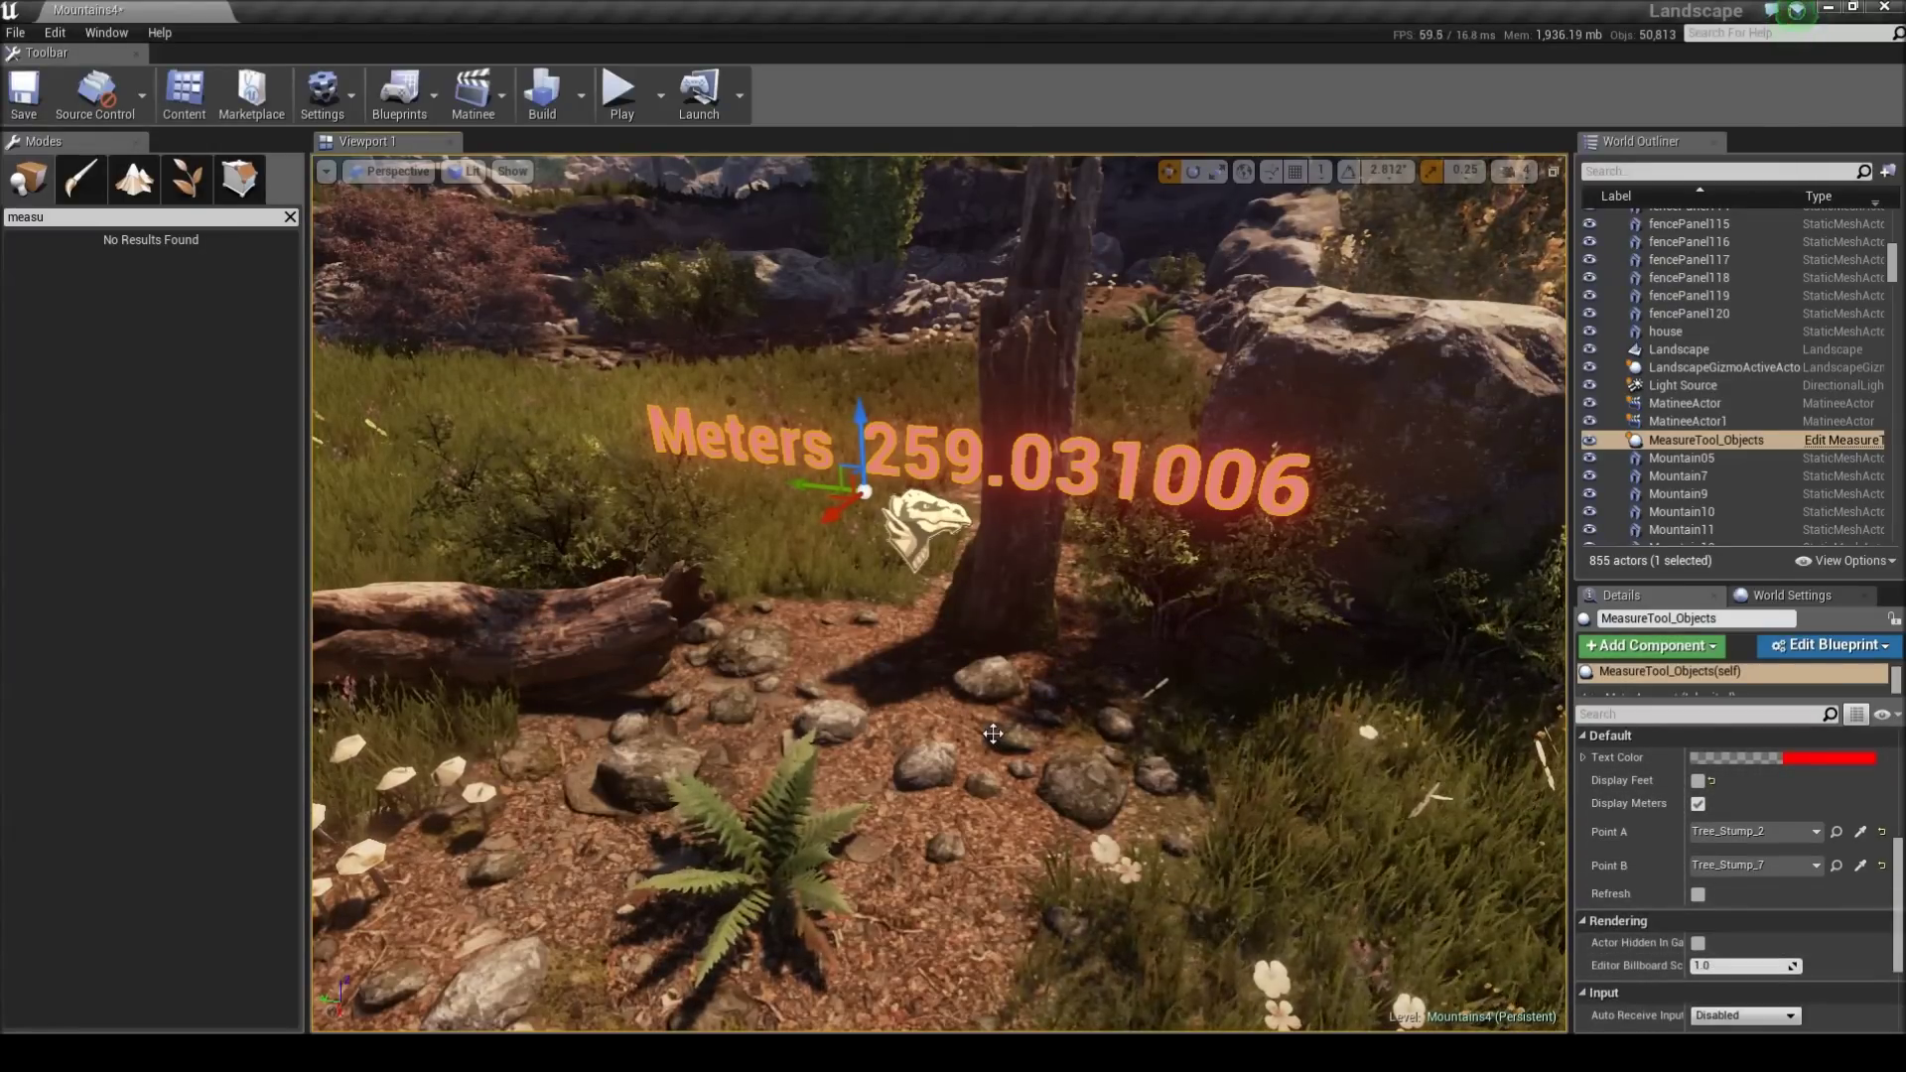
pyautogui.moveTo(1000, 732); pyautogui.dragTo(903, 720, button='right')
pyautogui.press('e')
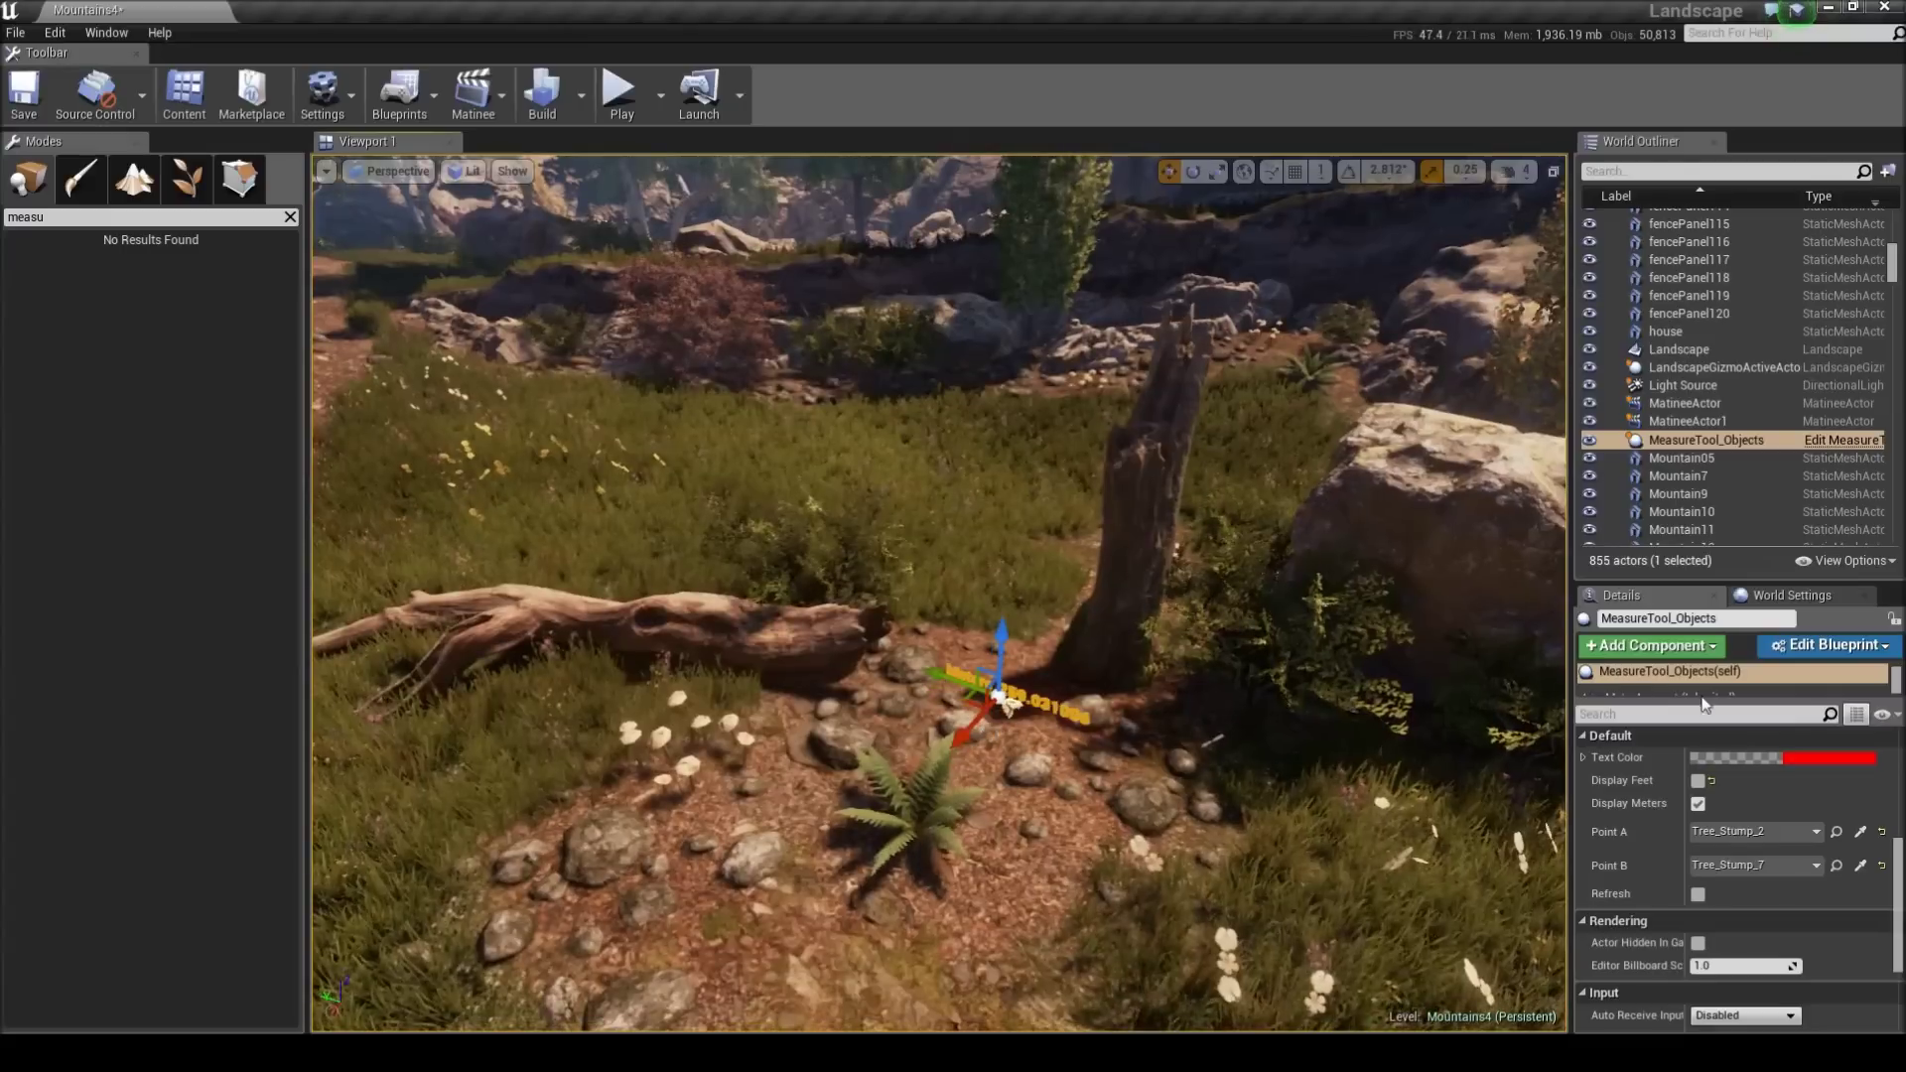
pyautogui.scroll(5, 1873, 807)
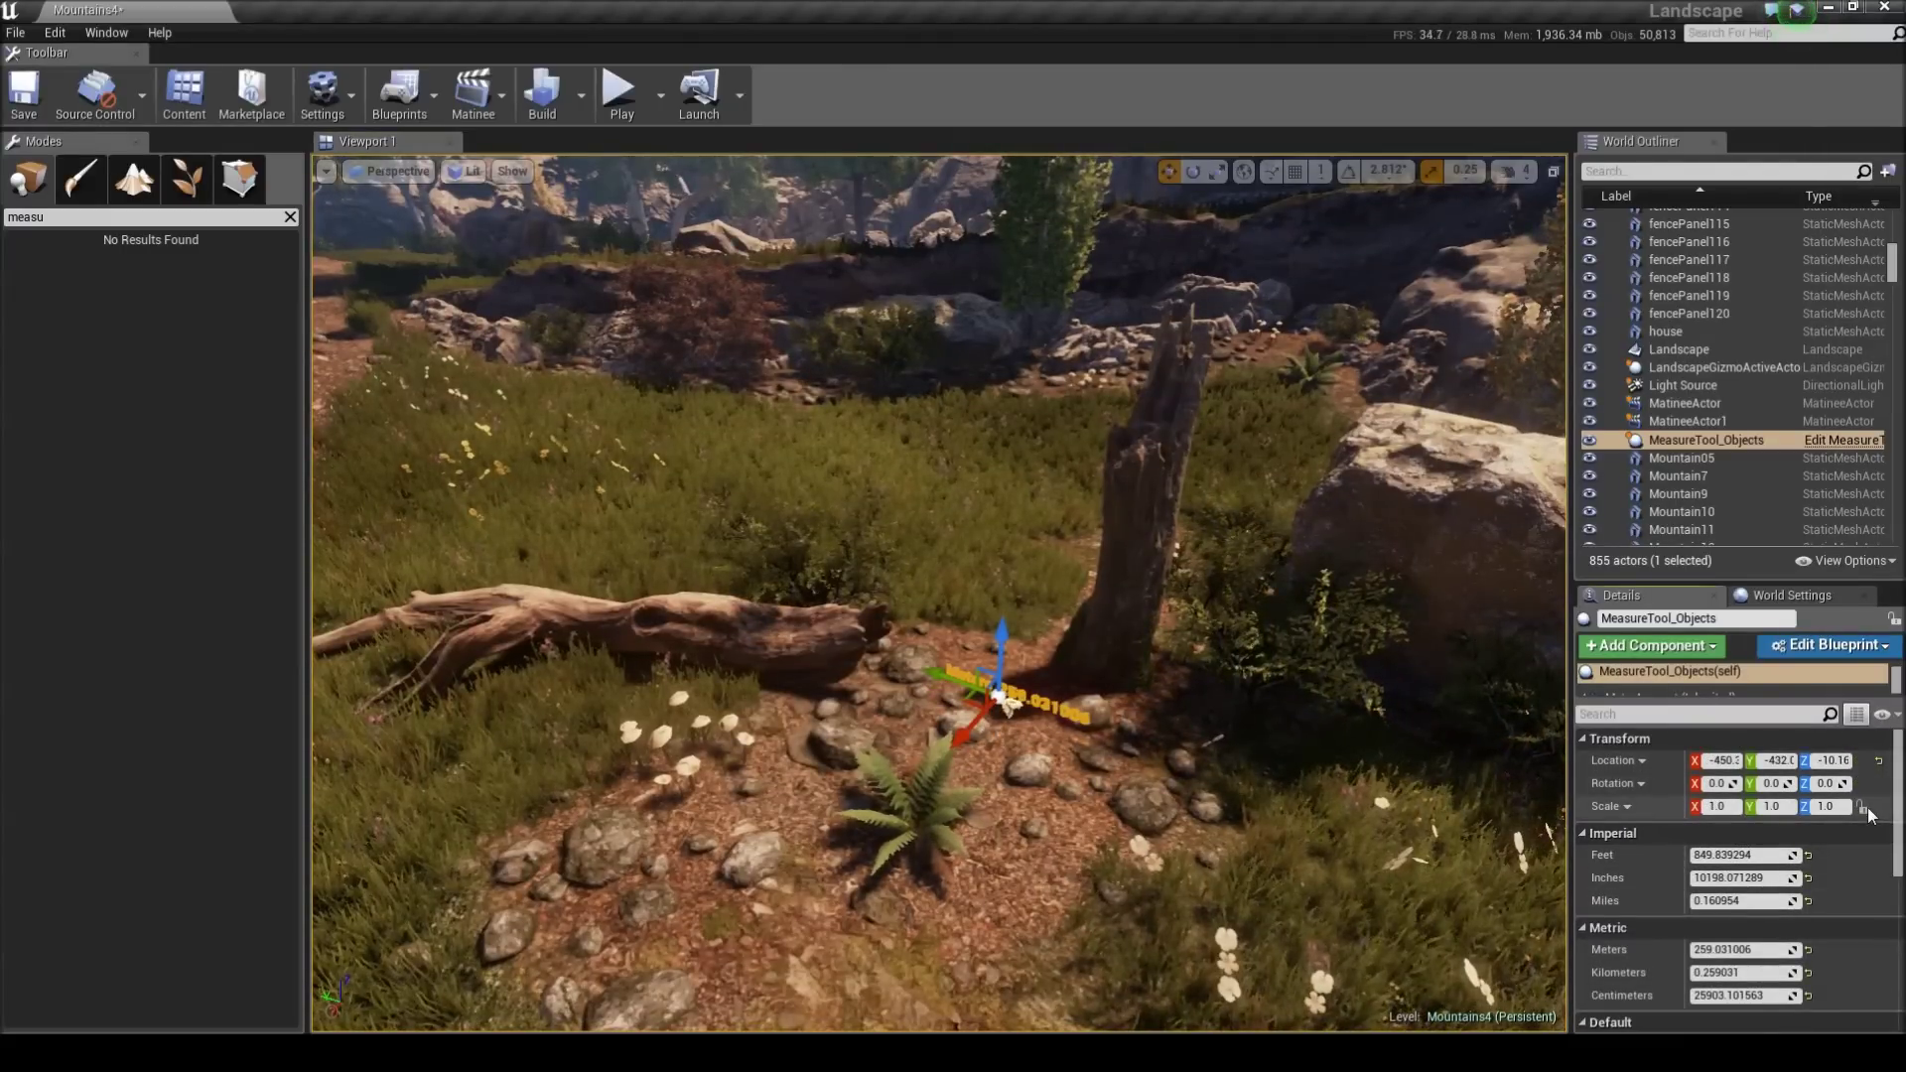
pyautogui.scroll(-5, 1836, 814)
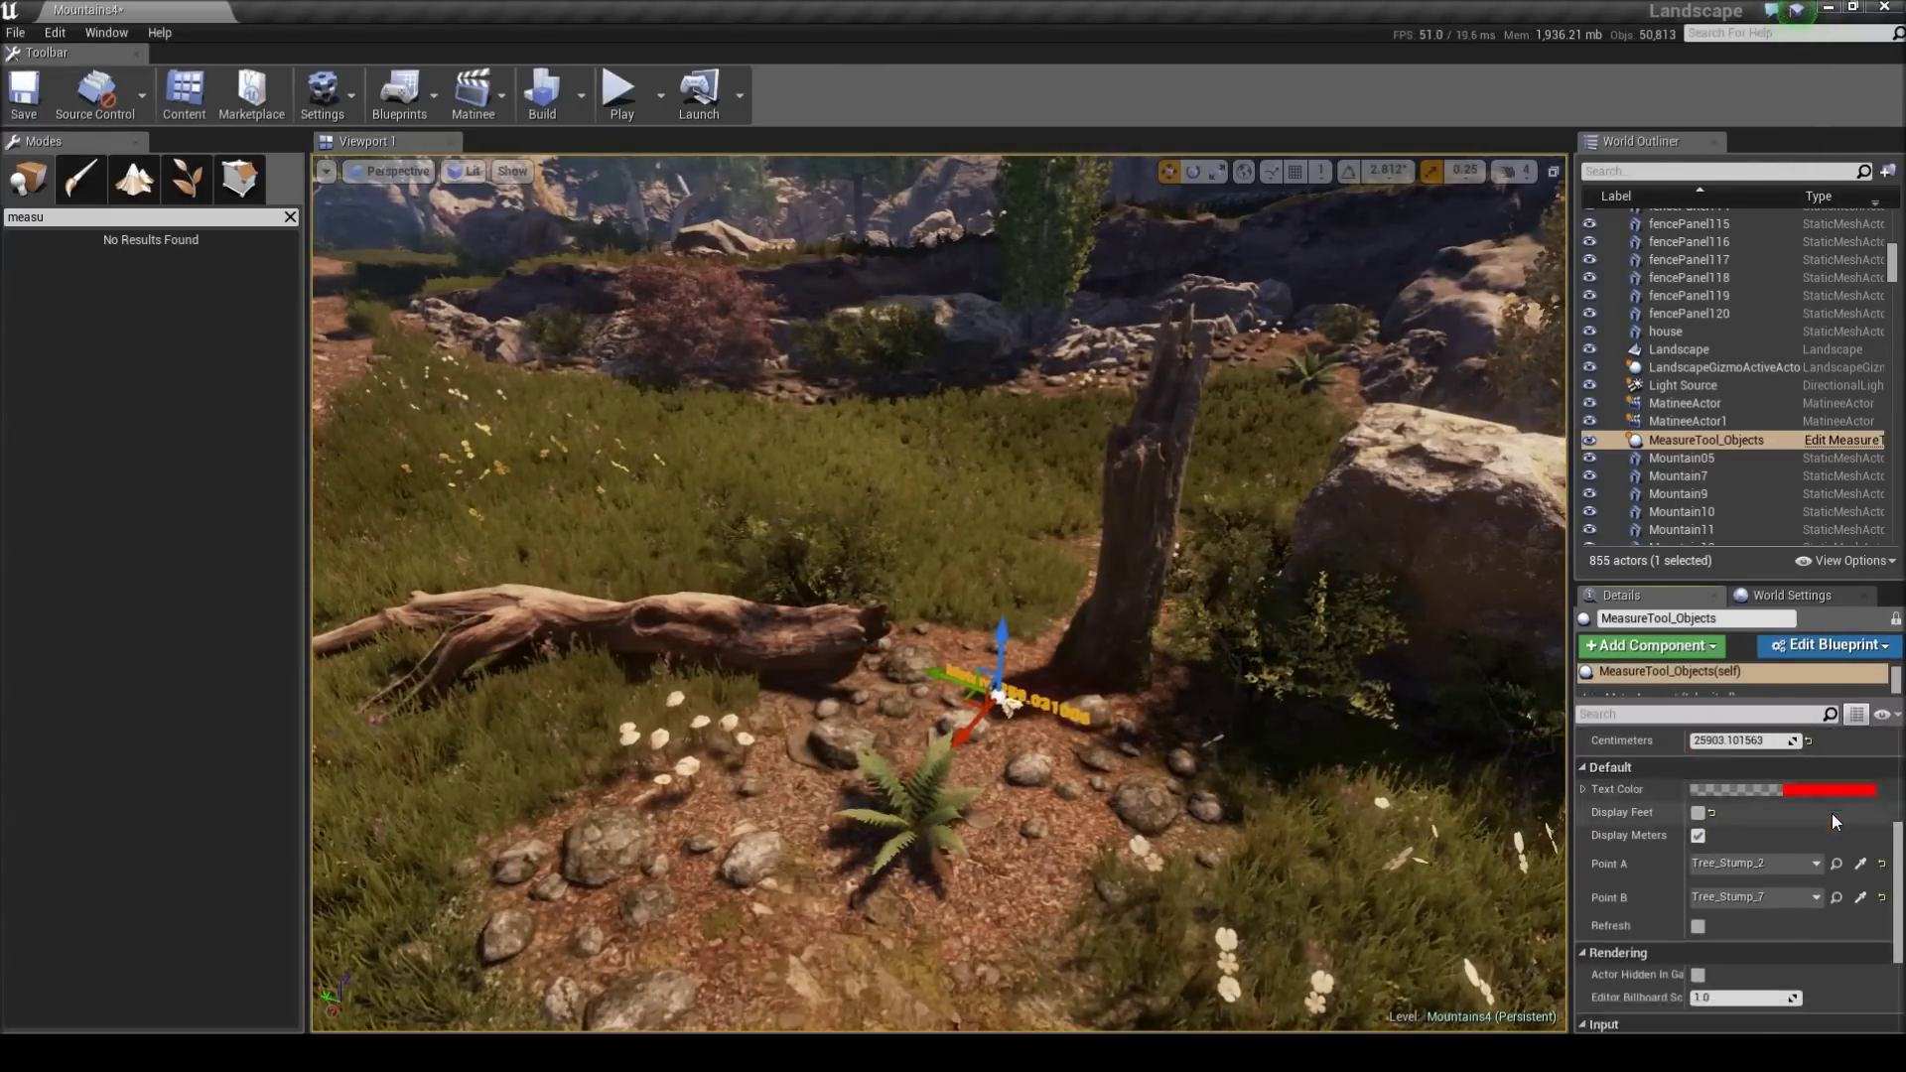
# - Select Tree_Stump_7 in the distance and move it along its red axis toward the dirt path
pyautogui.moveTo(1149, 497); pyautogui.dragTo(1135, 499, button='right')
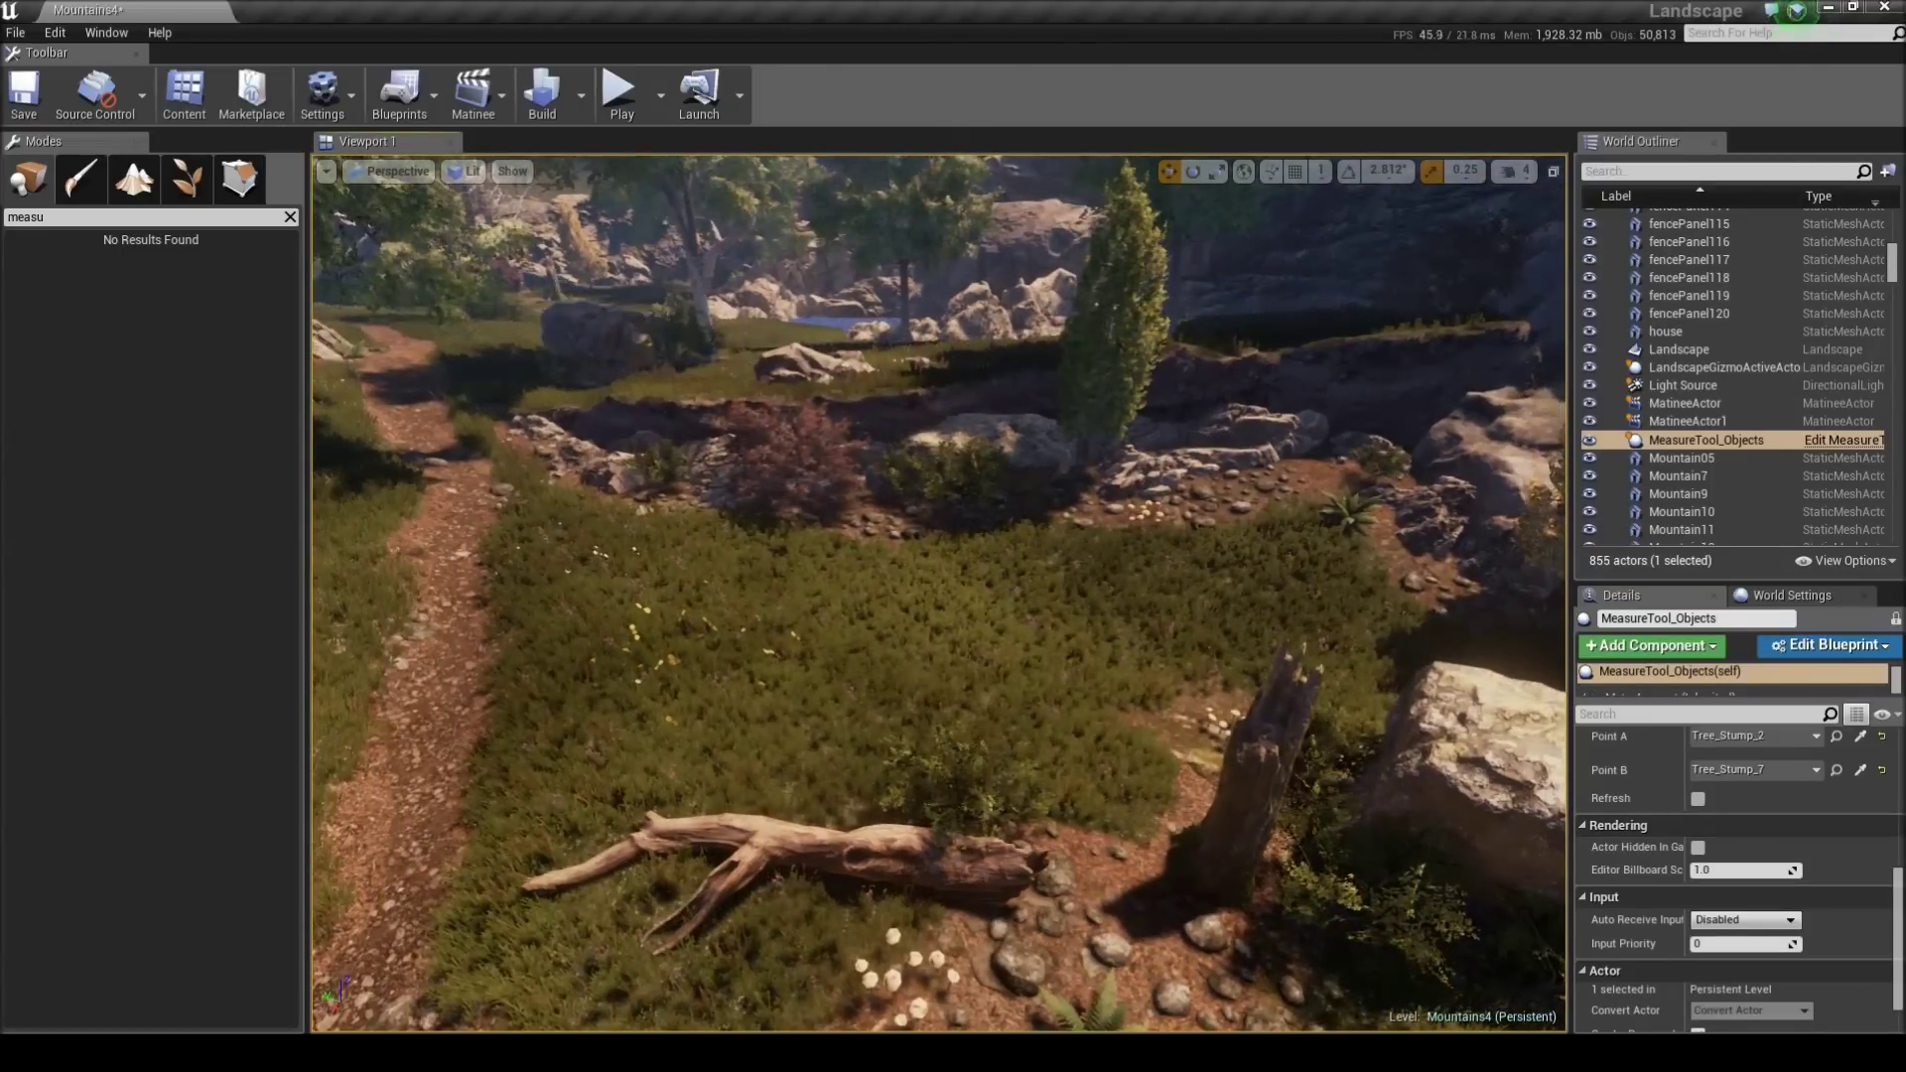
pyautogui.click(670, 341)
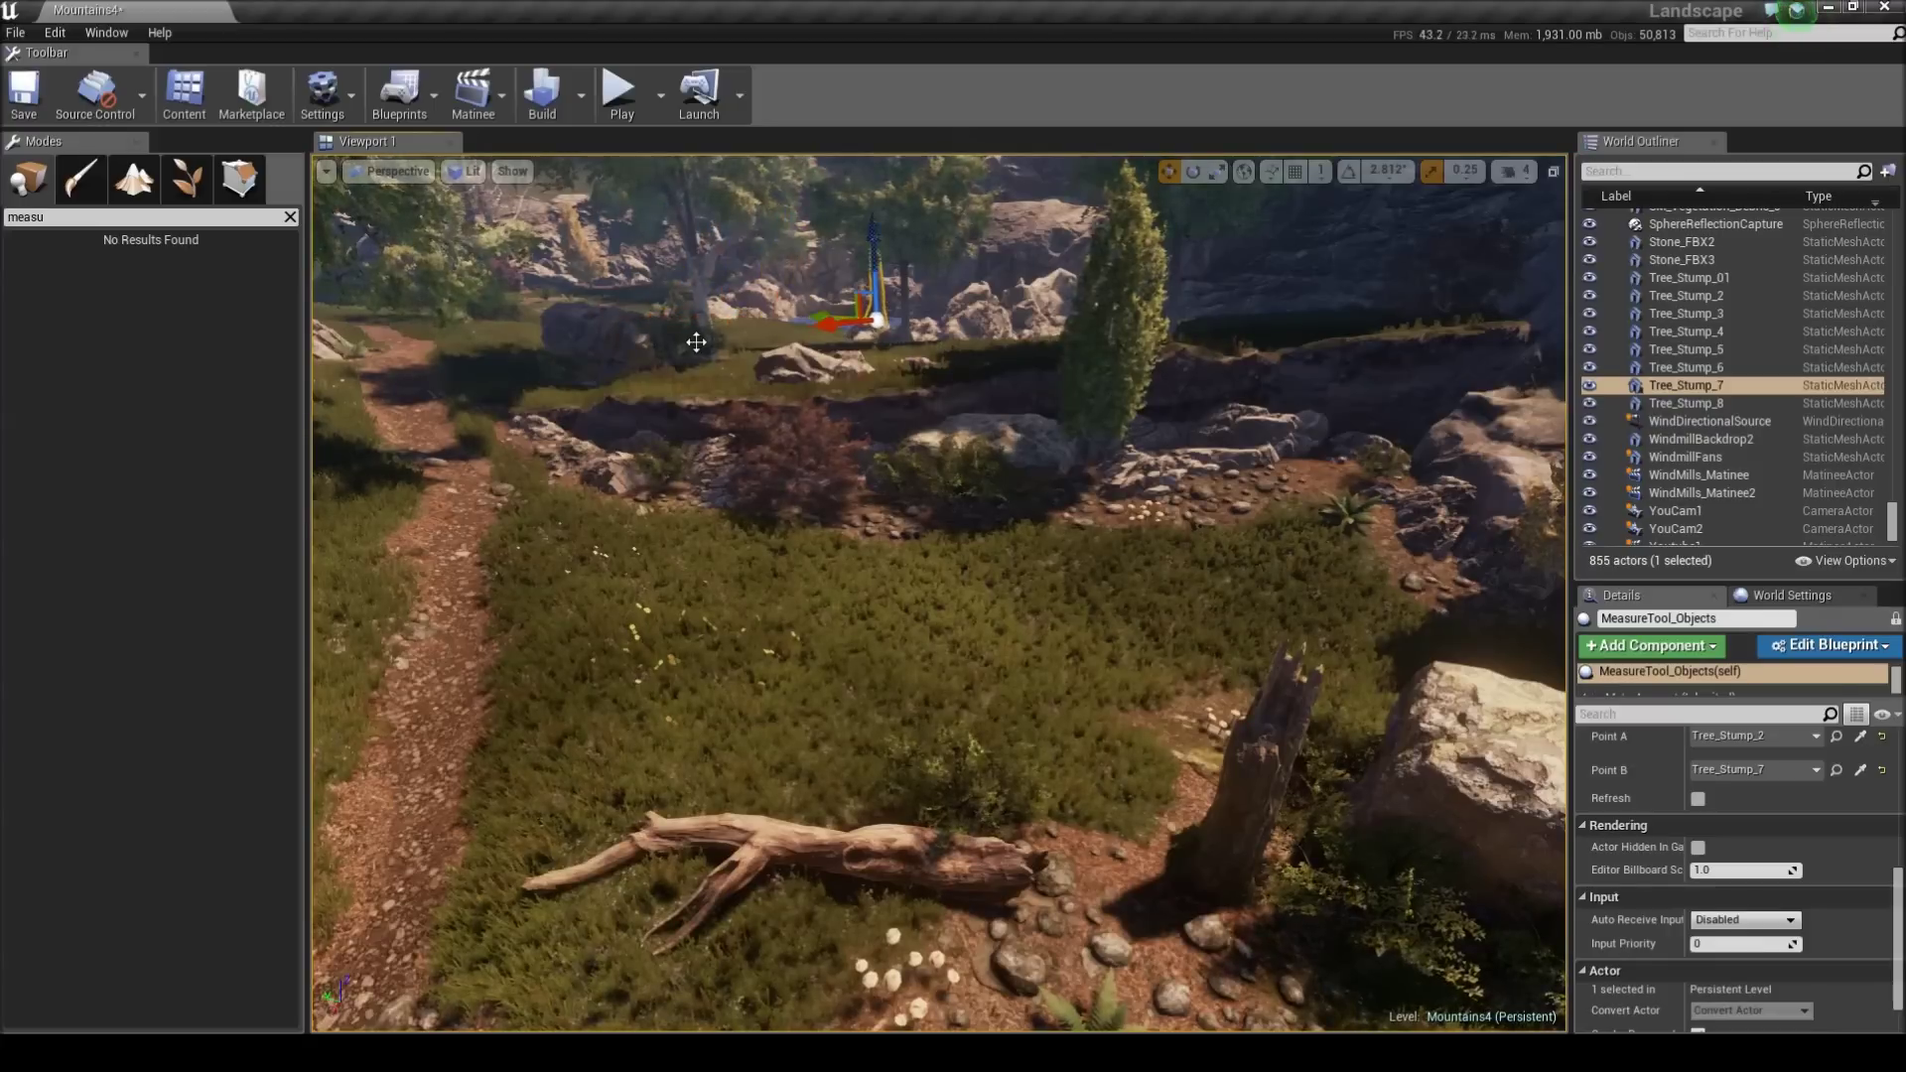
pyautogui.moveTo(789, 317); pyautogui.dragTo(603, 345)
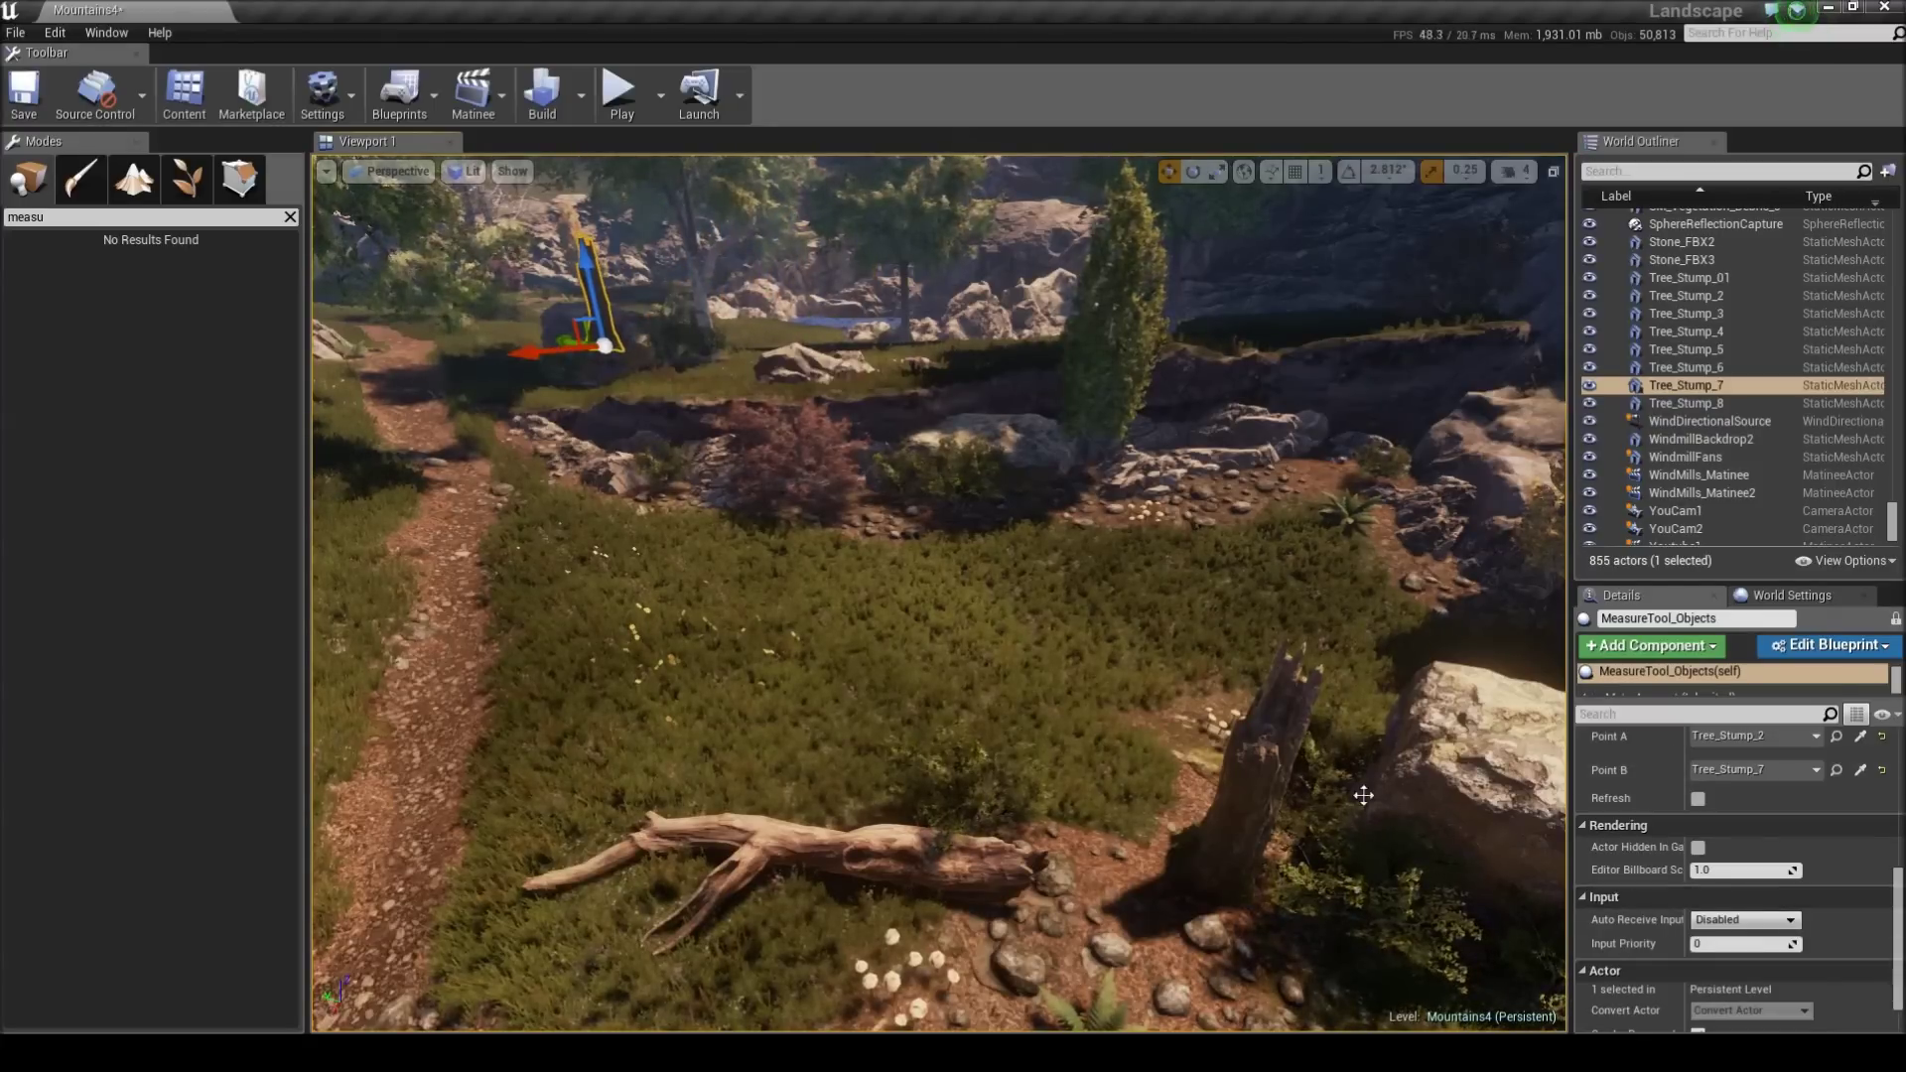
pyautogui.moveTo(1231, 725); pyautogui.dragTo(959, 417, button='right')
pyautogui.scroll(3, 1745, 832)
pyautogui.moveTo(1132, 724)
pyautogui.mouseDown(button='right')
pyautogui.moveTo(1171, 707)
pyautogui.moveTo(1132, 724)
pyautogui.mouseUp(button='right')
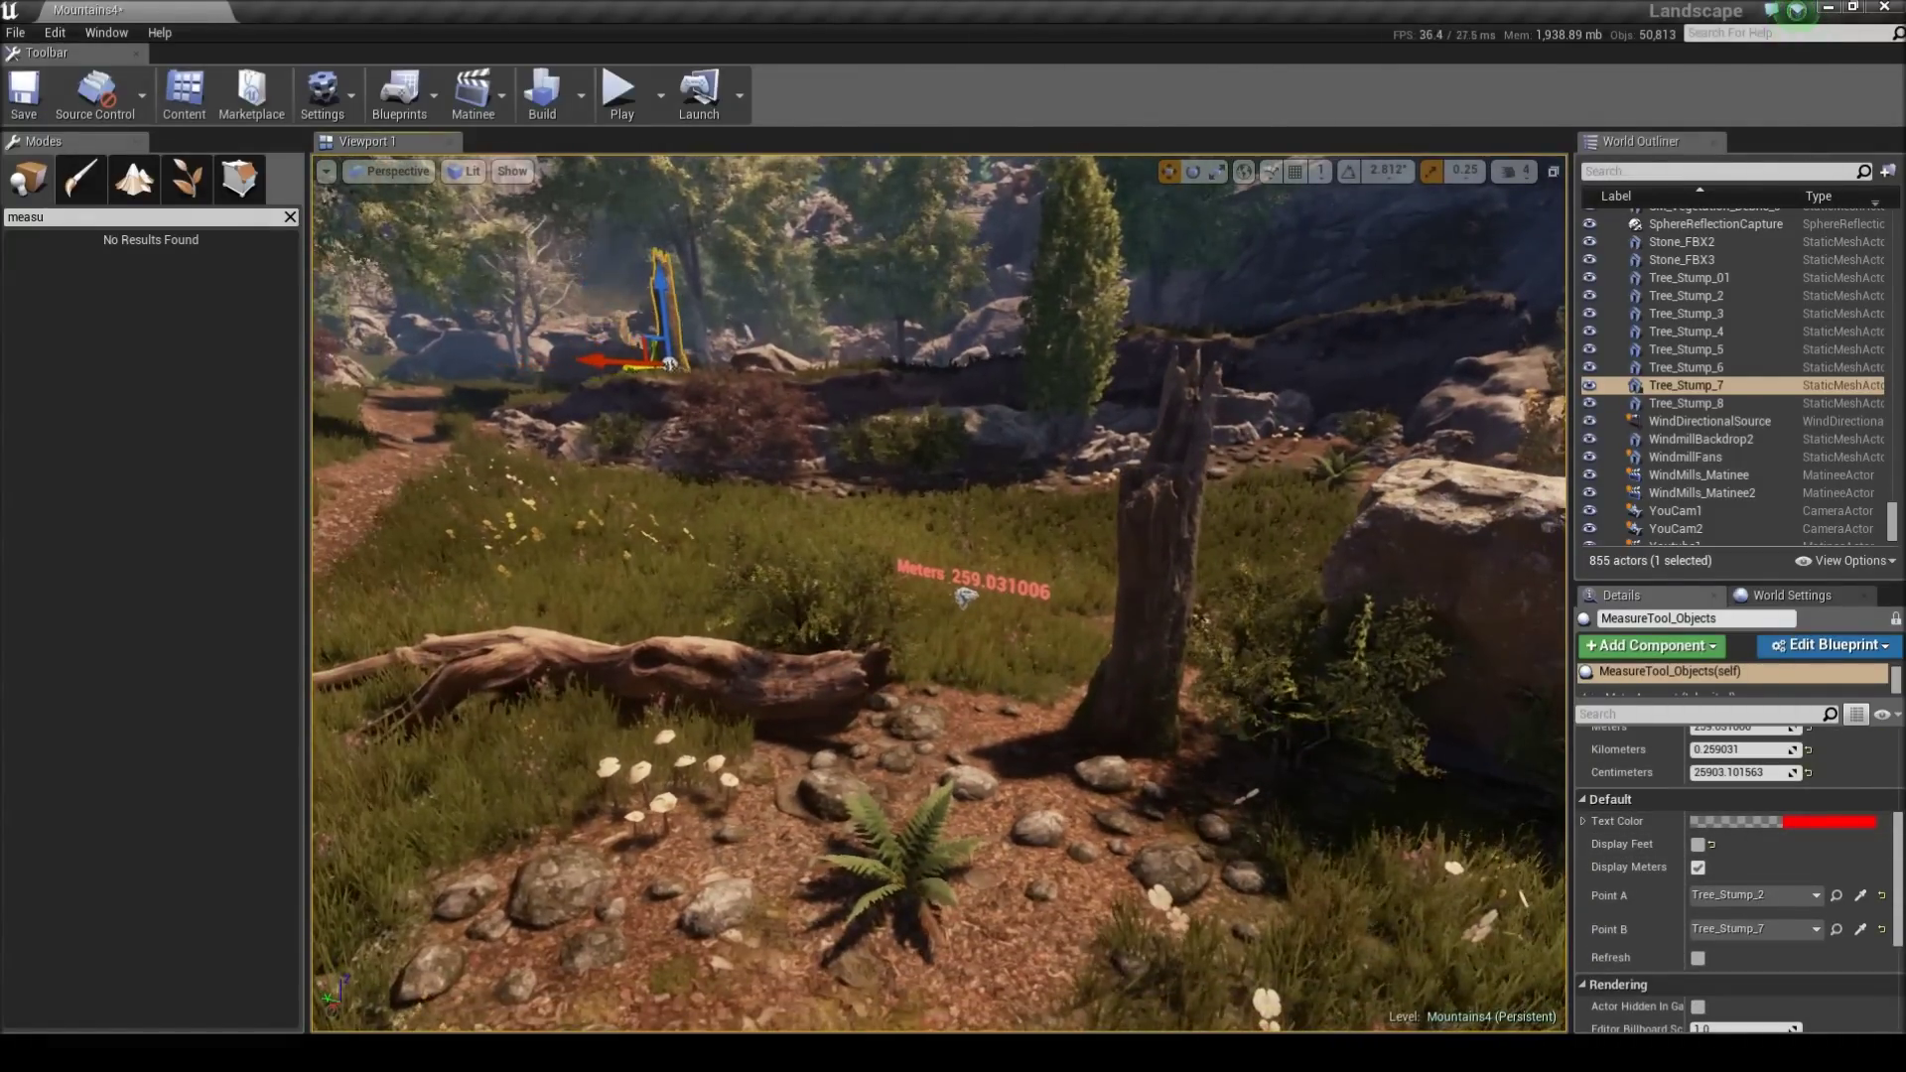
# - Bring Tree_Stump_7 forward onto the near grass, about 38 m from Tree_Stump_2, and refresh the measurement
pyautogui.moveTo(670, 364); pyautogui.dragTo(663, 522)
pyautogui.scroll(3, 993, 641)
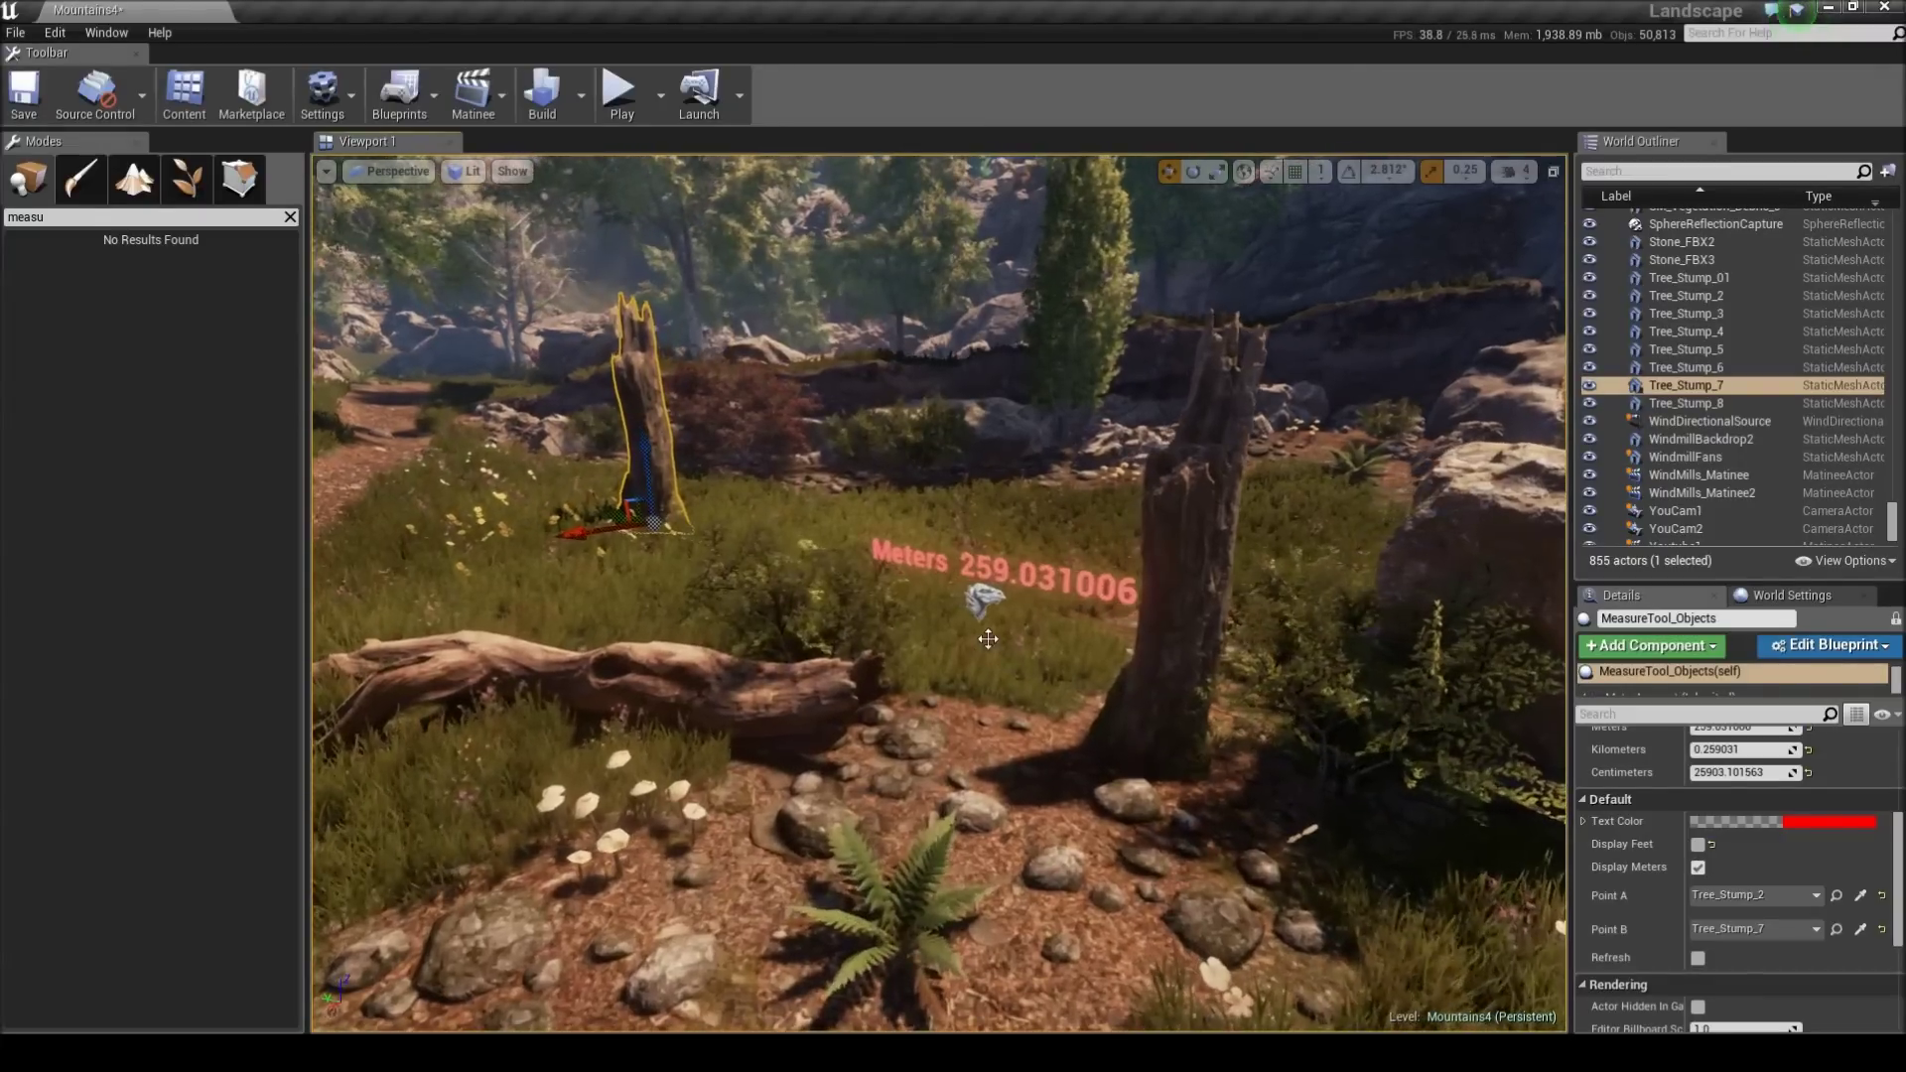
pyautogui.click(1699, 959)
# - Move Tree_Stump_7 closer to the standing stump, about 21.8 m away, and refresh the measurement
pyautogui.moveTo(1104, 764); pyautogui.dragTo(1146, 806, button='right')
pyautogui.moveTo(522, 437); pyautogui.dragTo(719, 464)
pyautogui.moveTo(1072, 675); pyautogui.dragTo(1076, 700, button='right')
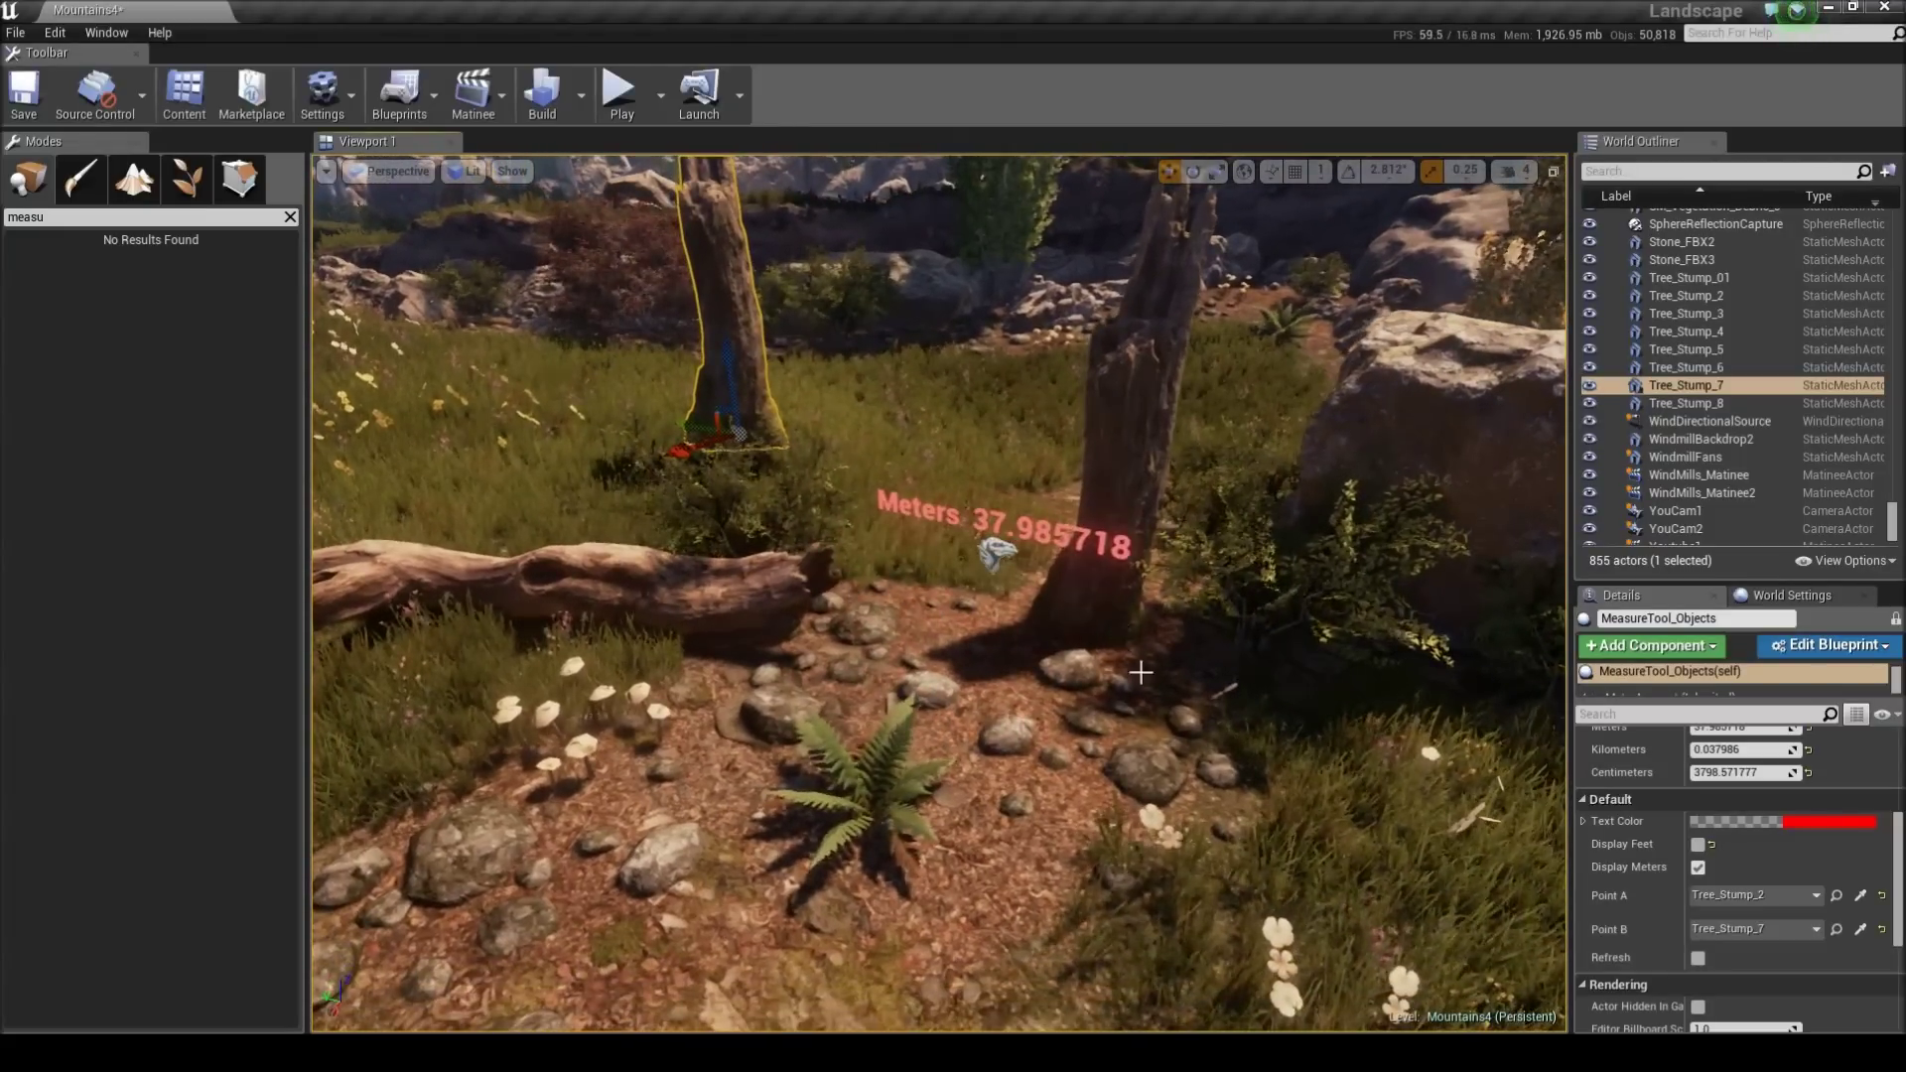
pyautogui.click(1699, 959)
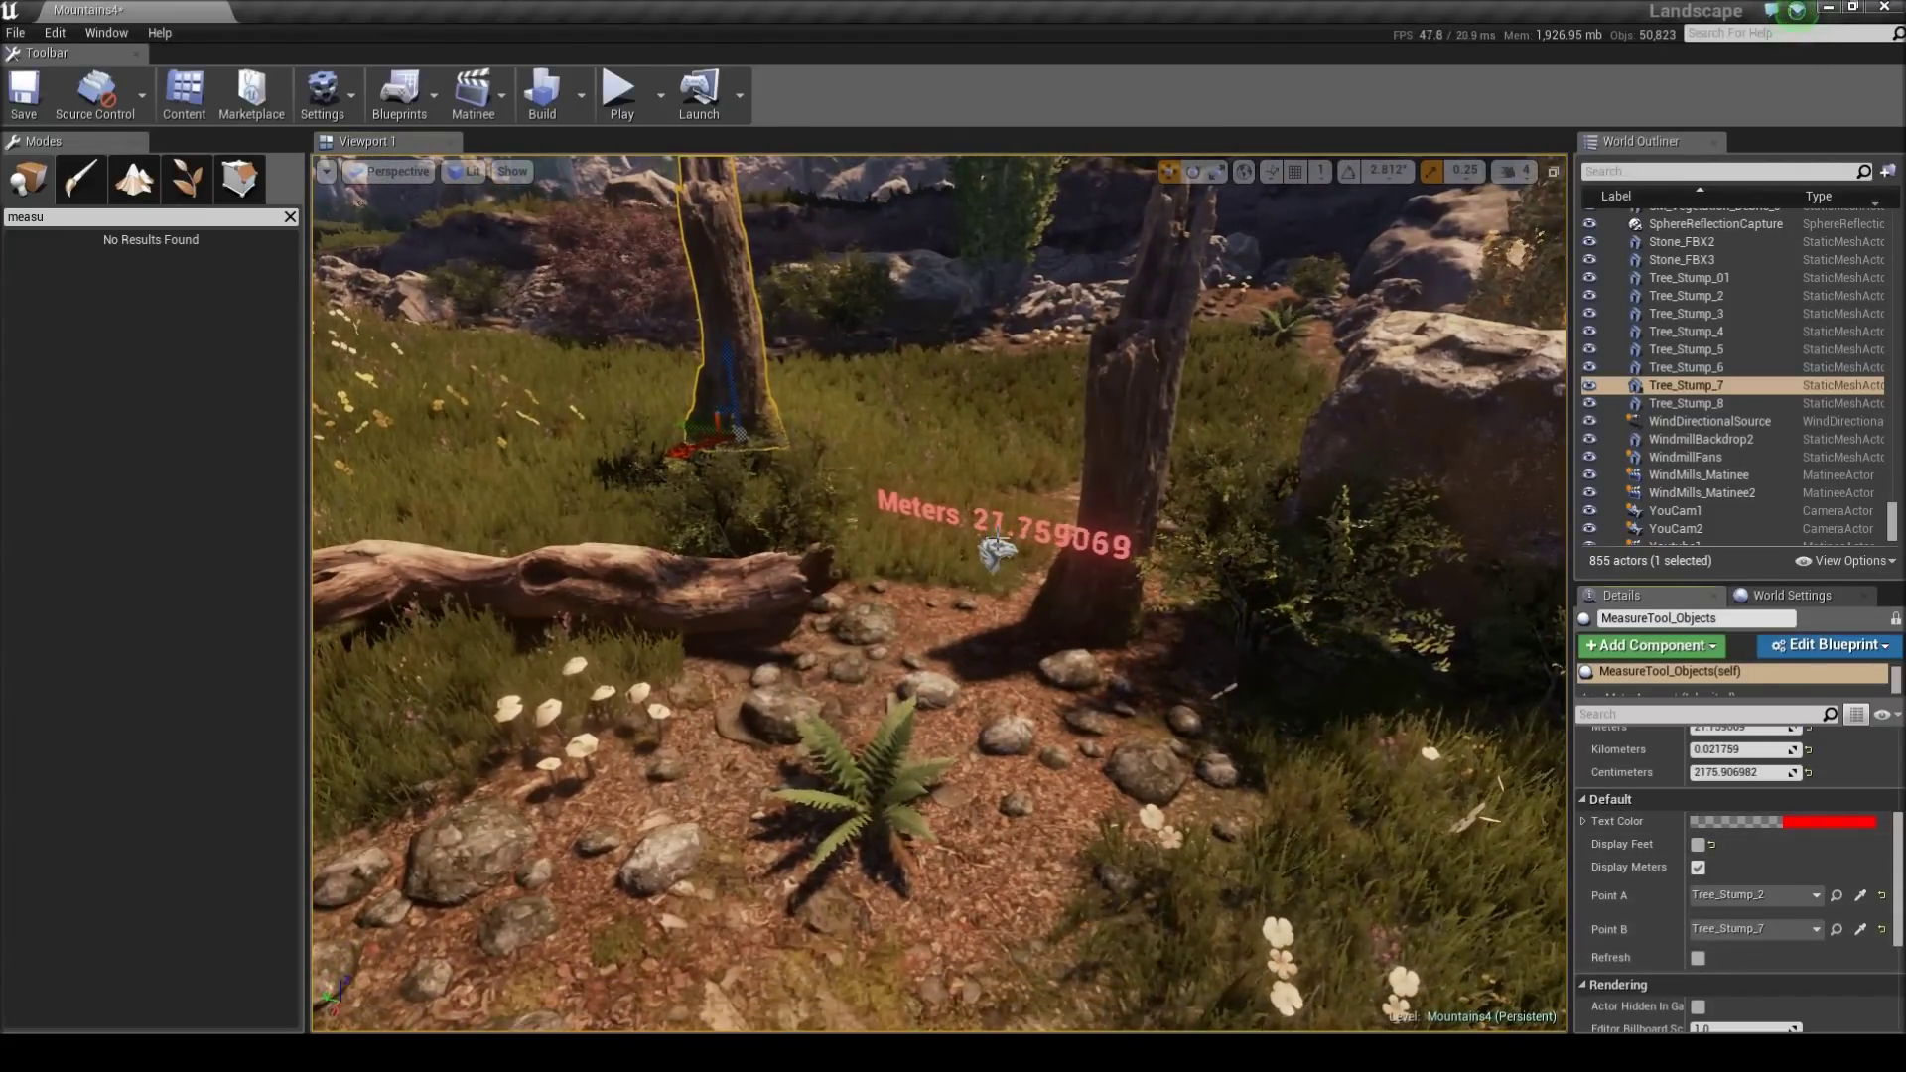
pyautogui.moveTo(1092, 695); pyautogui.dragTo(1092, 546, button='right')
pyautogui.moveTo(1077, 443)
pyautogui.mouseDown()
pyautogui.moveTo(1076, 427)
pyautogui.moveTo(1077, 443)
pyautogui.mouseUp()
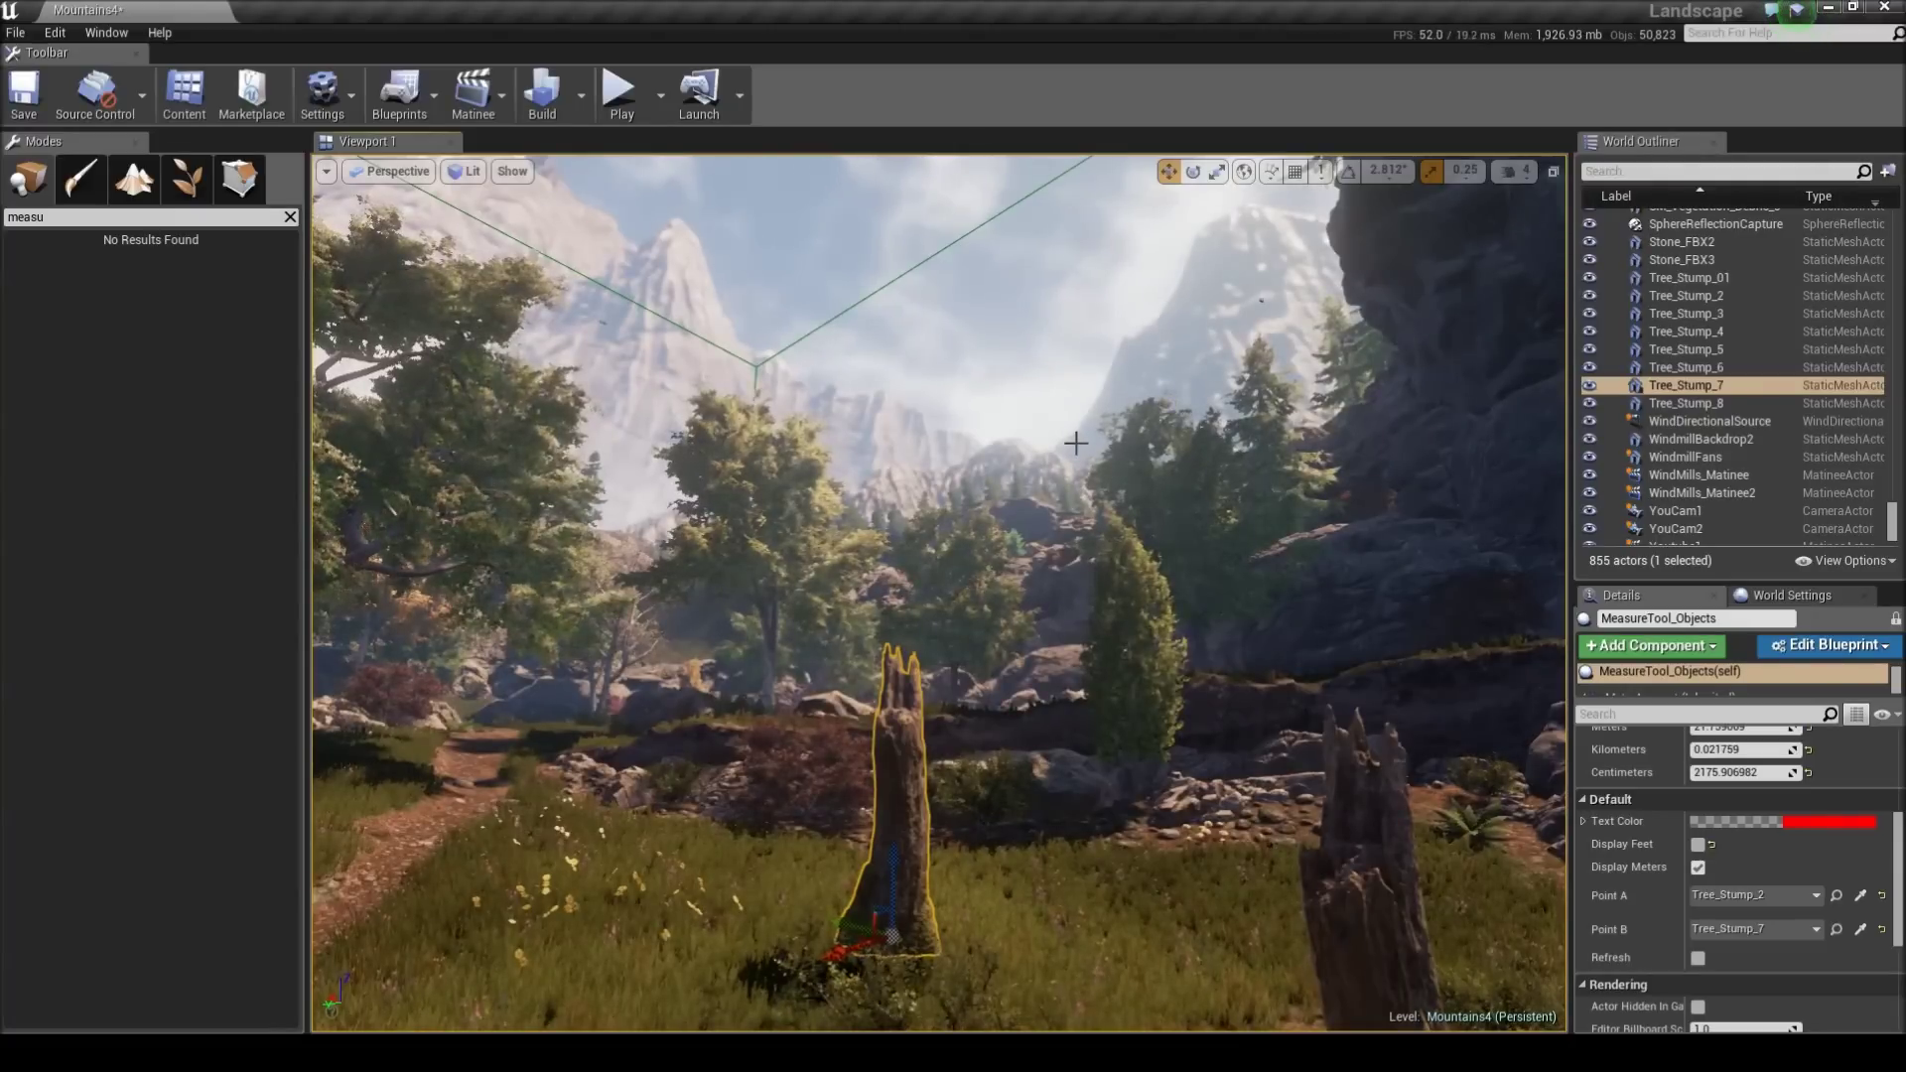
pyautogui.moveTo(995, 419); pyautogui.dragTo(1017, 494, button='right')
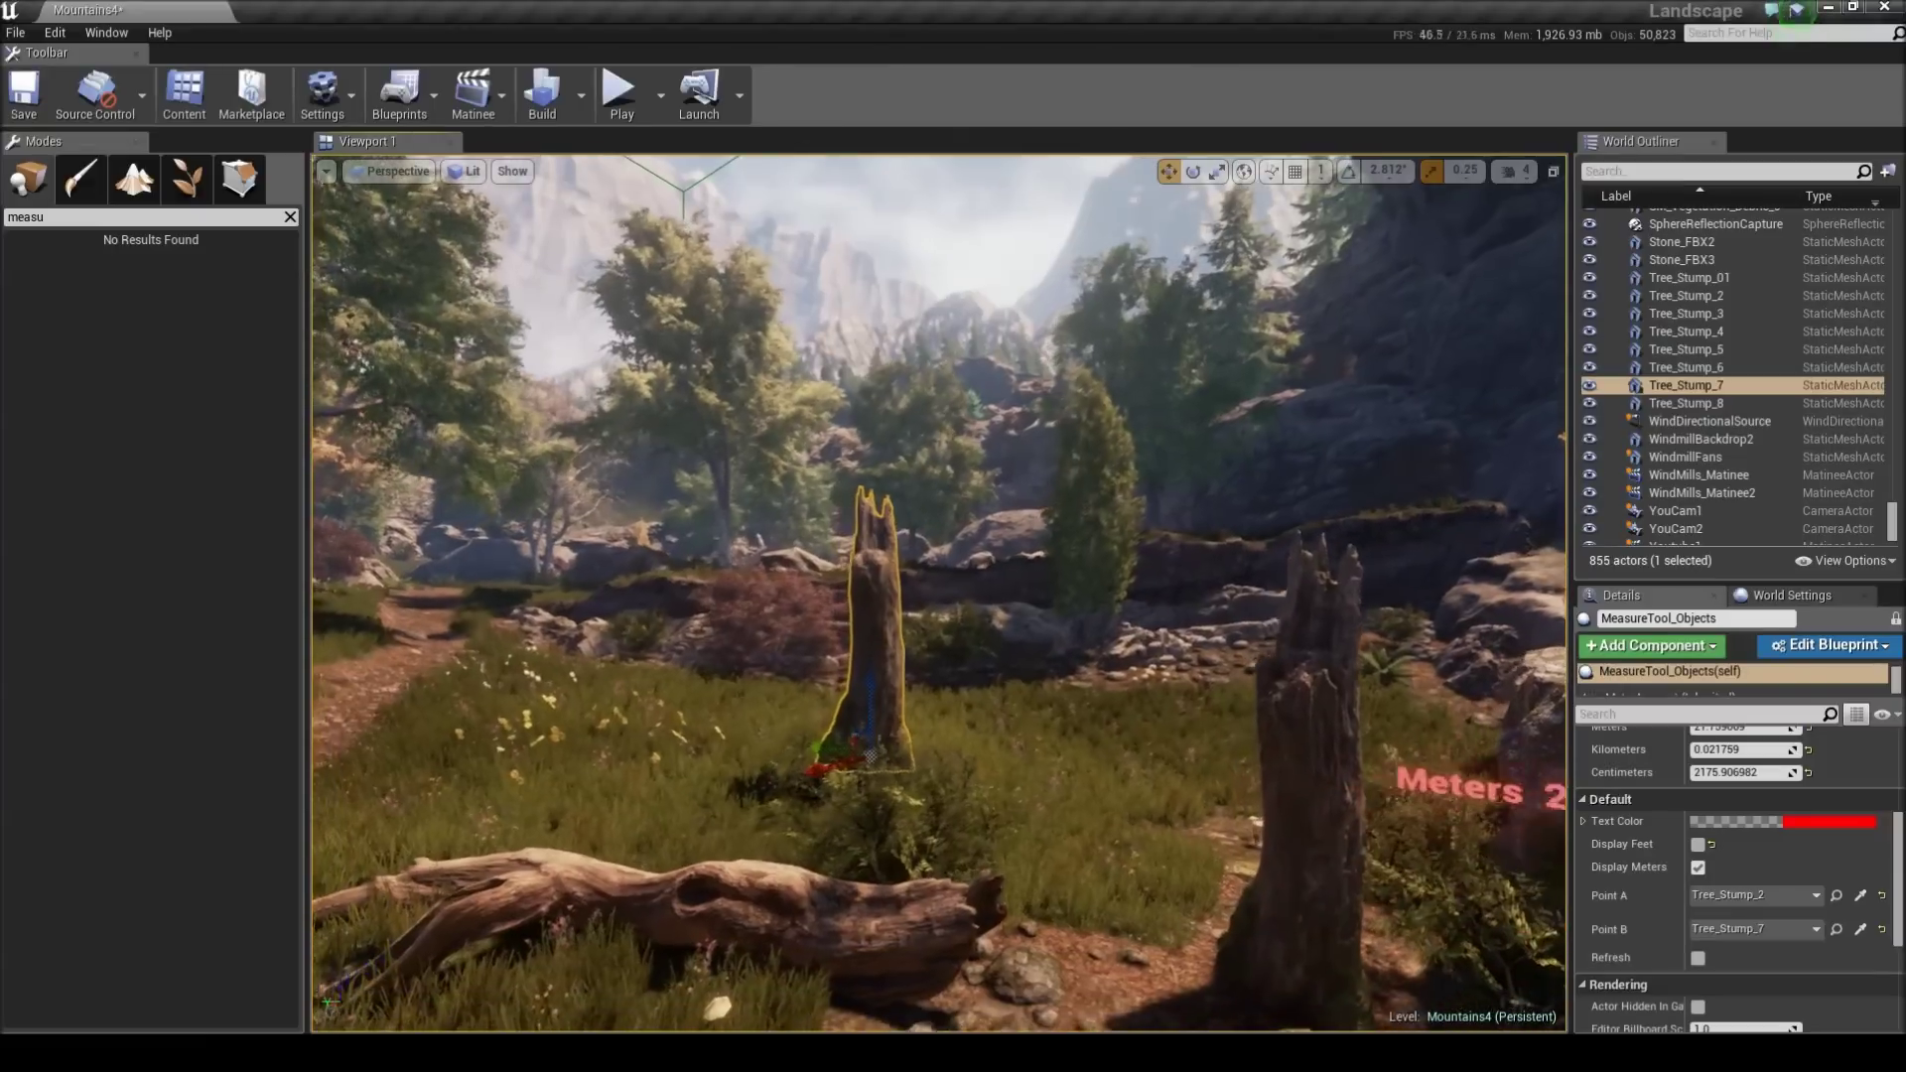
pyautogui.moveTo(1017, 494); pyautogui.dragTo(1115, 548, button='middle')
pyautogui.moveTo(921, 665); pyautogui.dragTo(886, 631, button='middle')
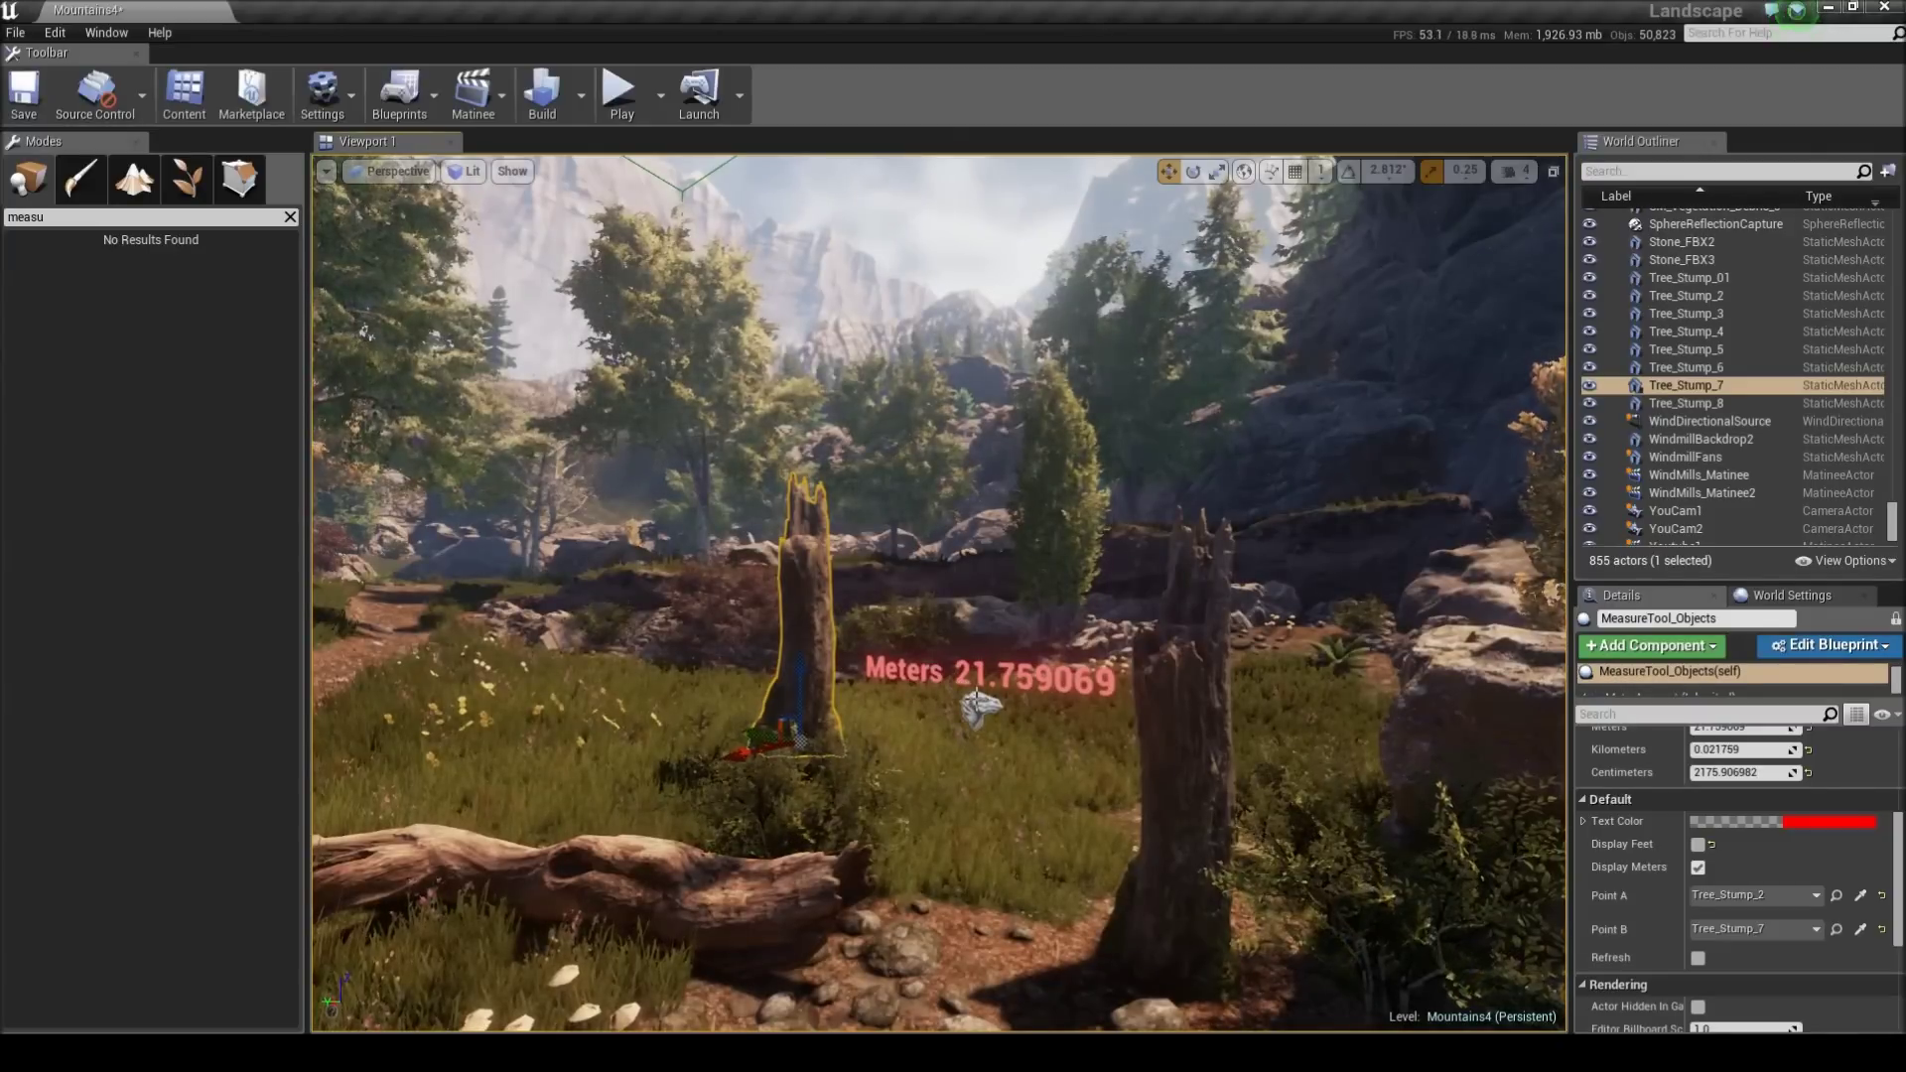
# - Clear the class search and delete Tree_Stump_7 from the level
pyautogui.click(290, 216)
pyautogui.moveTo(627, 429); pyautogui.dragTo(736, 500, button='right')
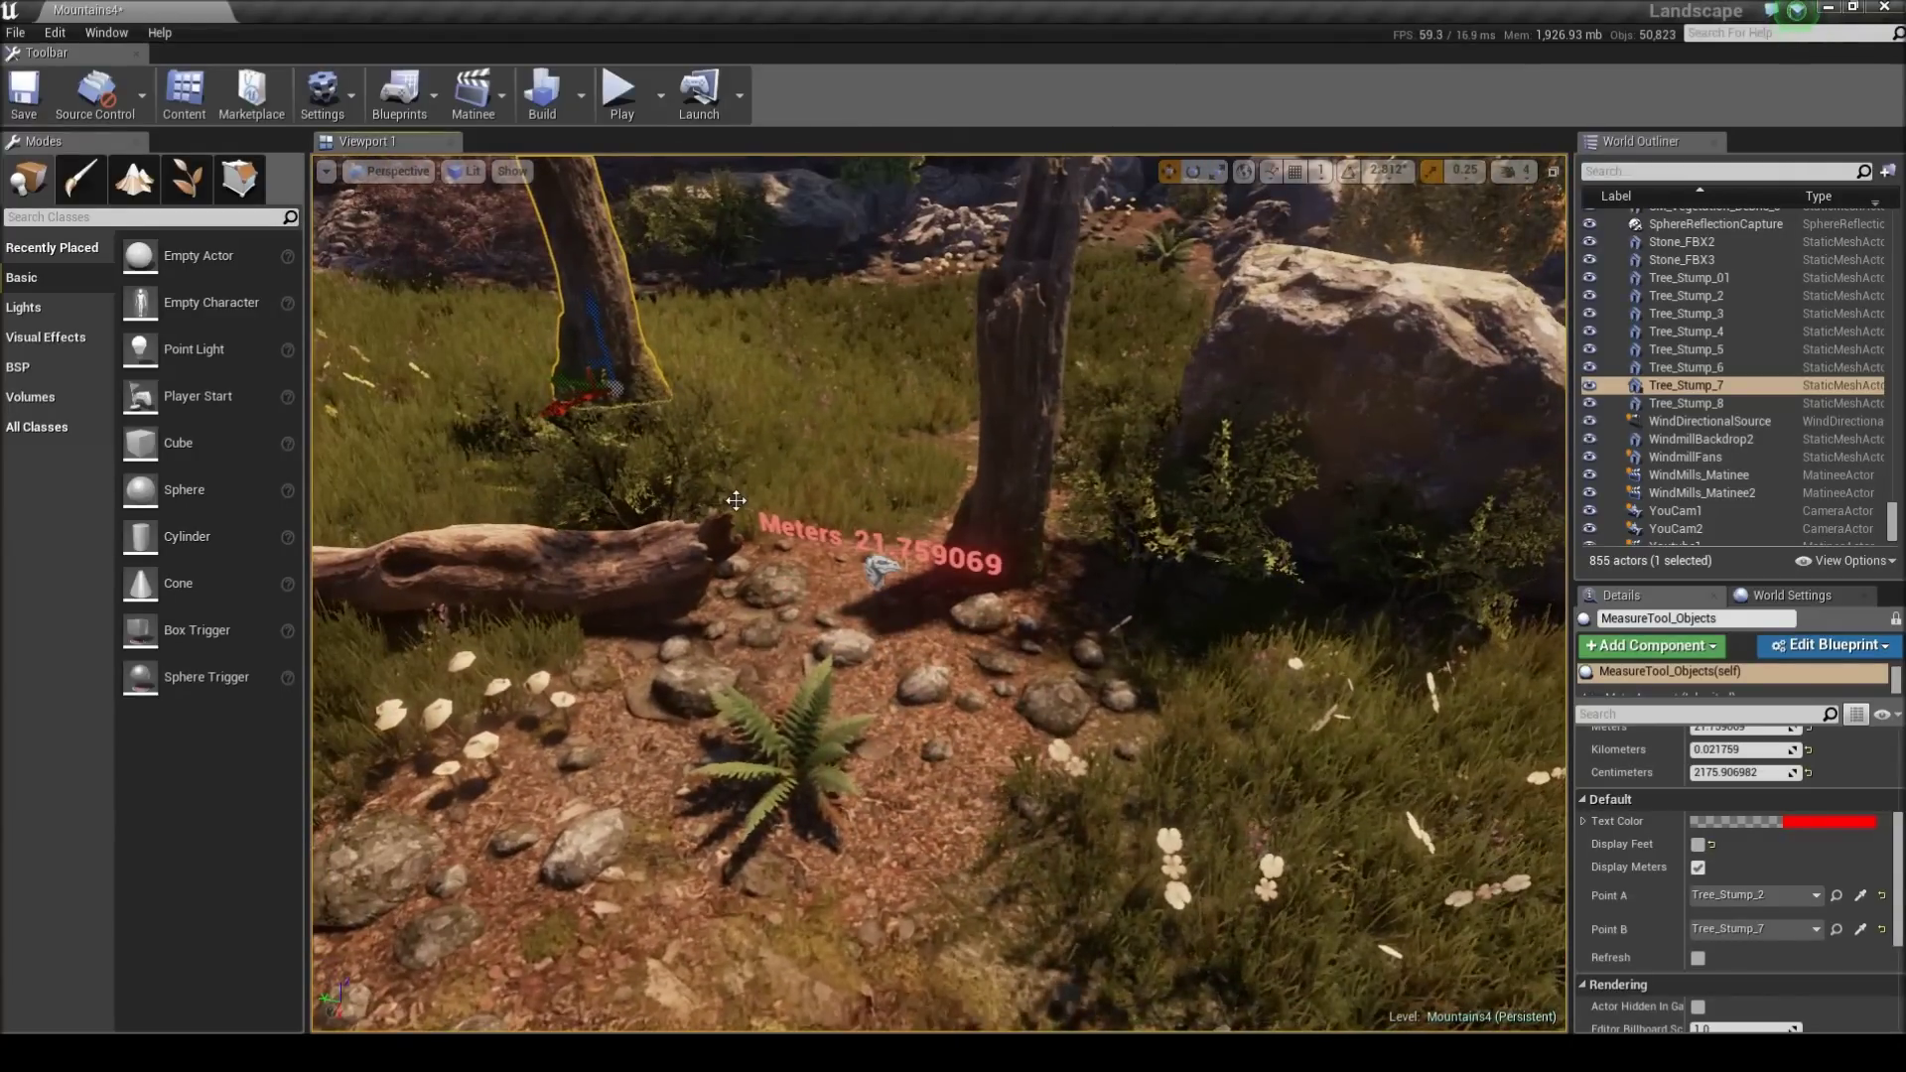
pyautogui.press('Return')
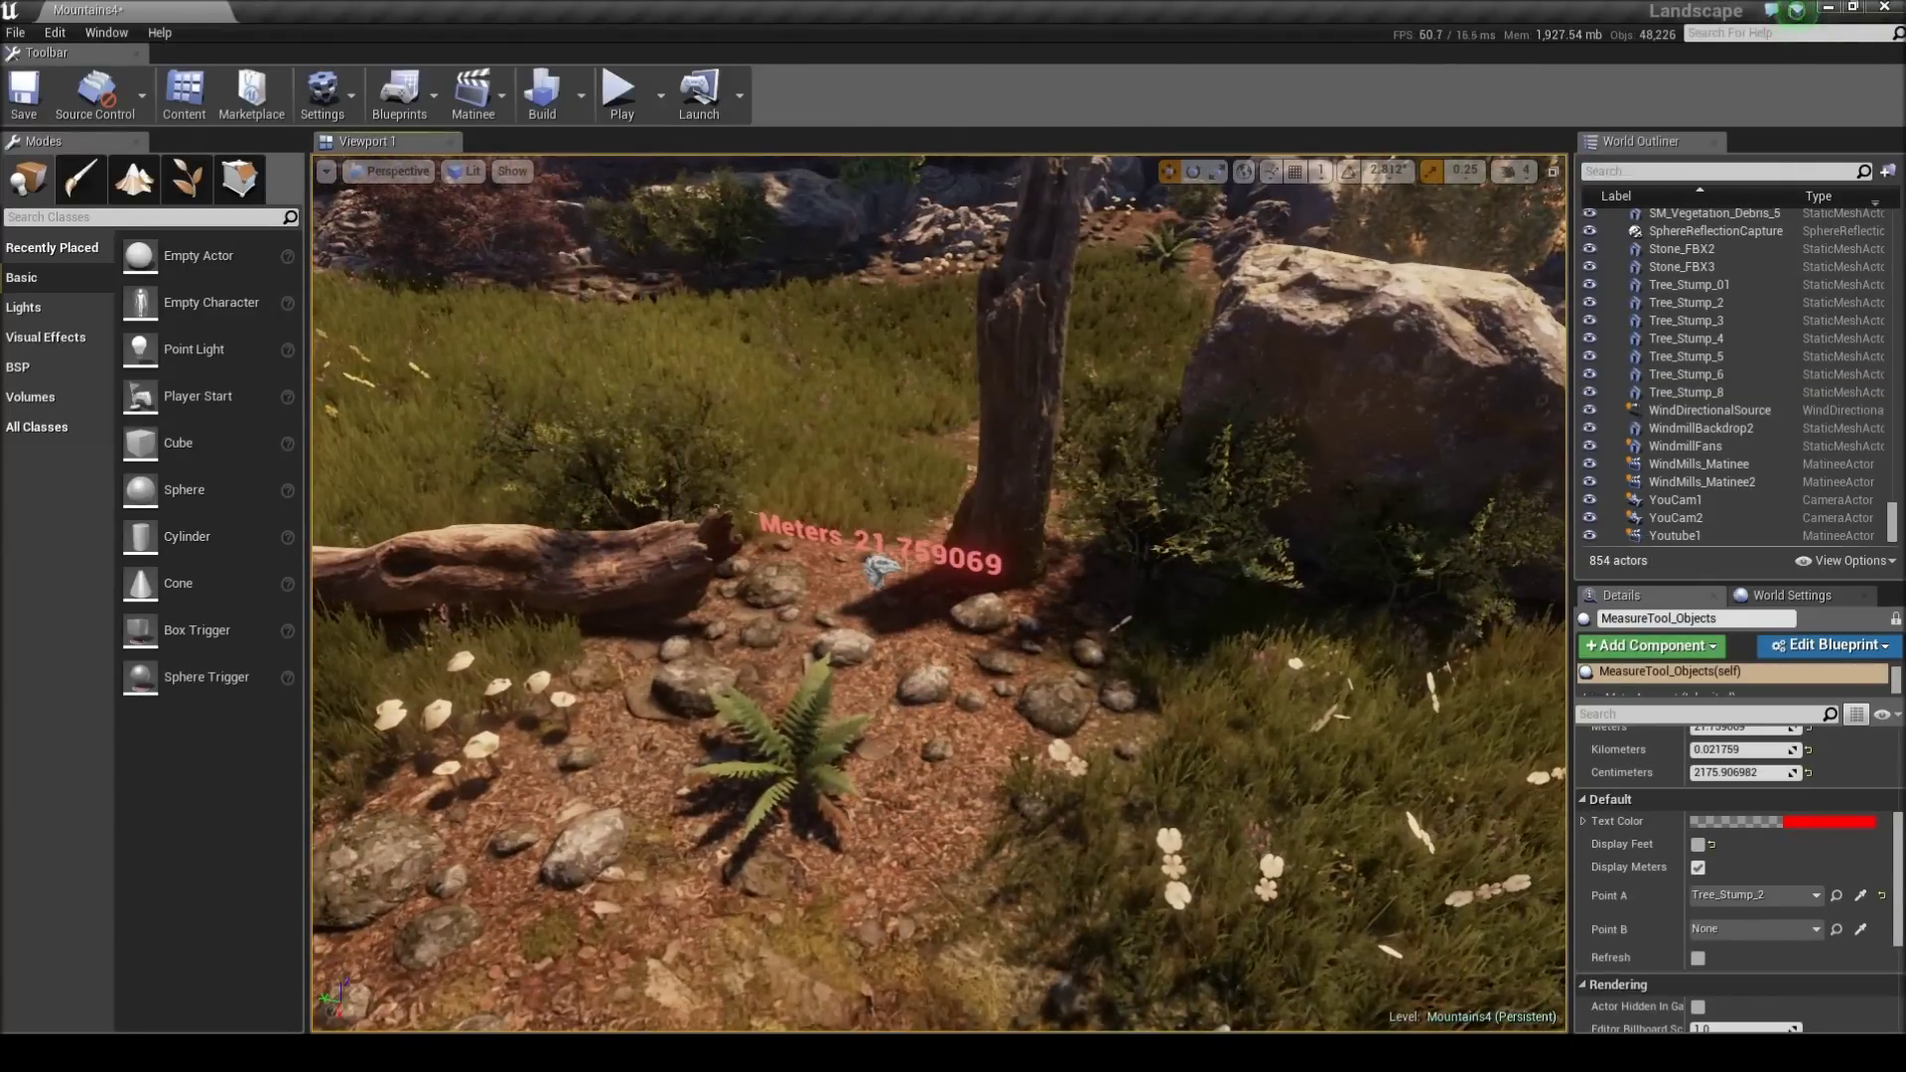
# - Delete the MeasureTool_Objects actor from the level
pyautogui.click(965, 561)
pyautogui.press('Delete')
pyautogui.moveTo(971, 561); pyautogui.dragTo(893, 556, button='right')
pyautogui.press('s')
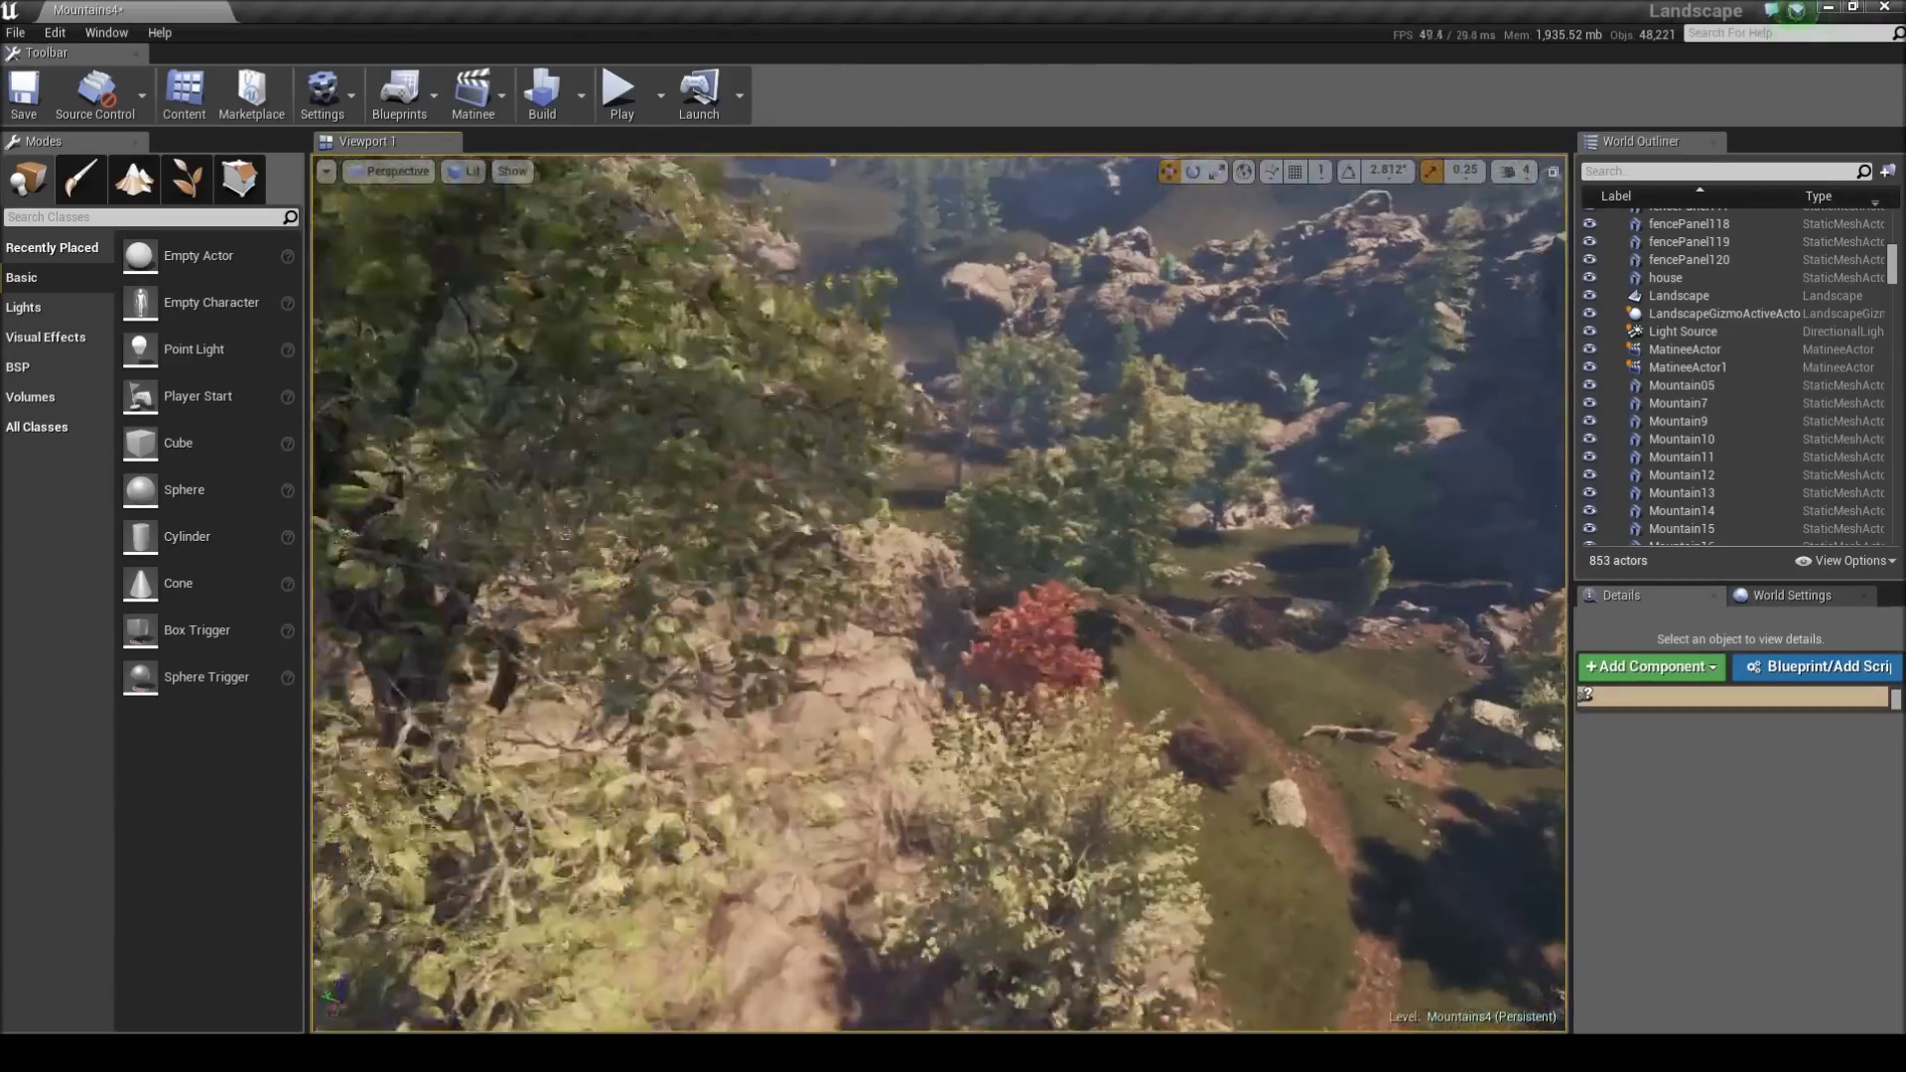